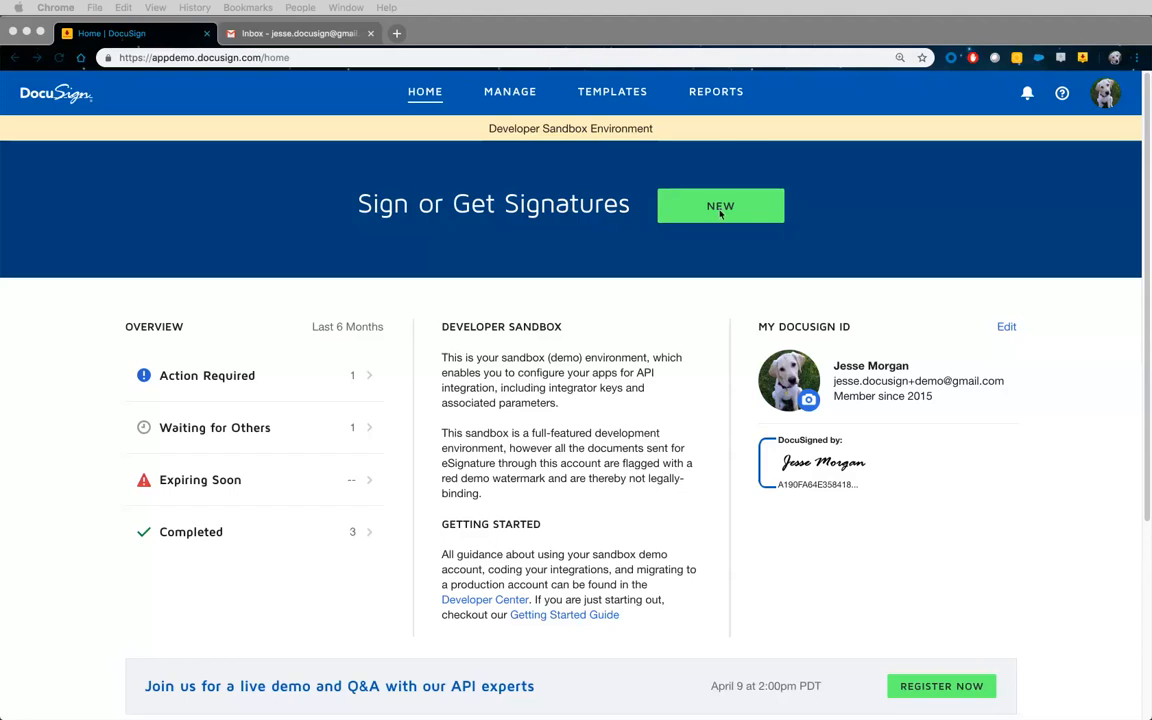
# Browse the Manage, Templates and Reports pages of DocuSign eSignature.
pyautogui.click(706, 240)
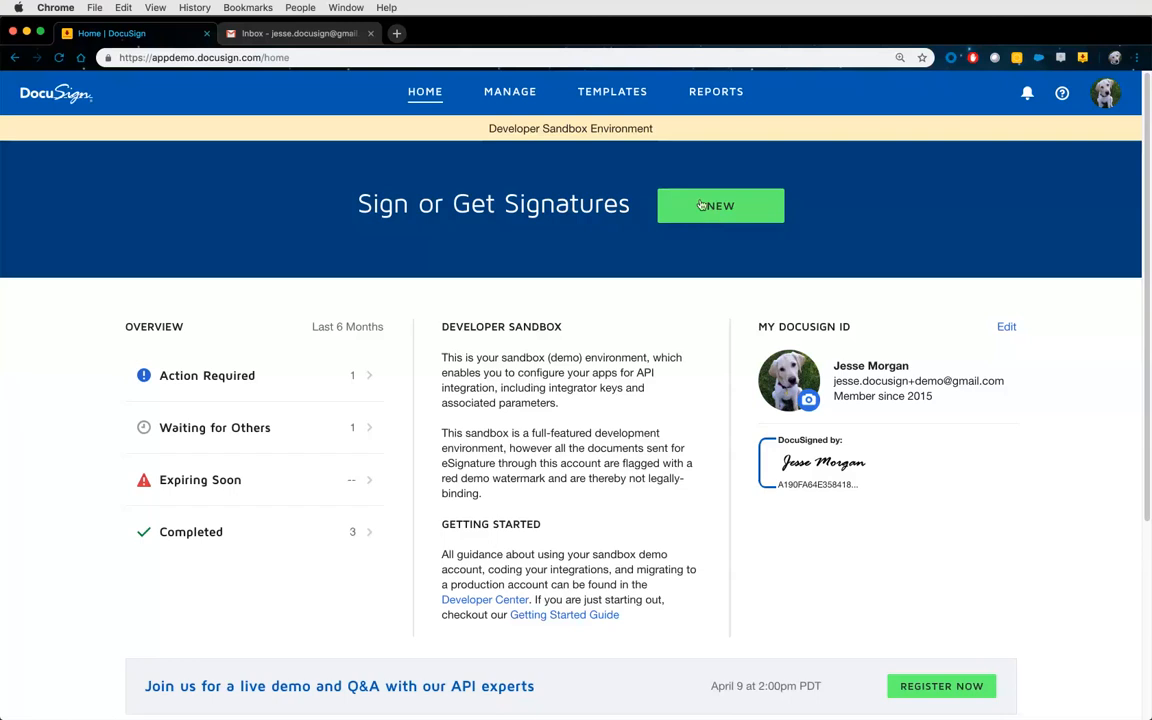
pyautogui.click(503, 100)
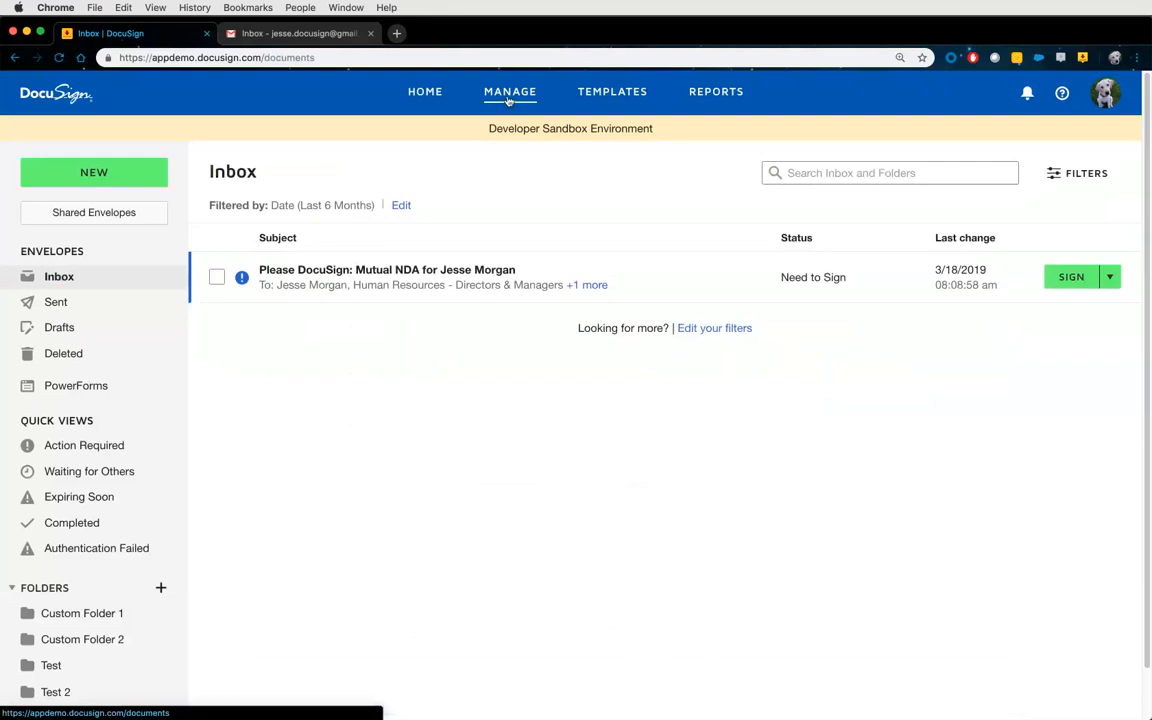
pyautogui.click(602, 102)
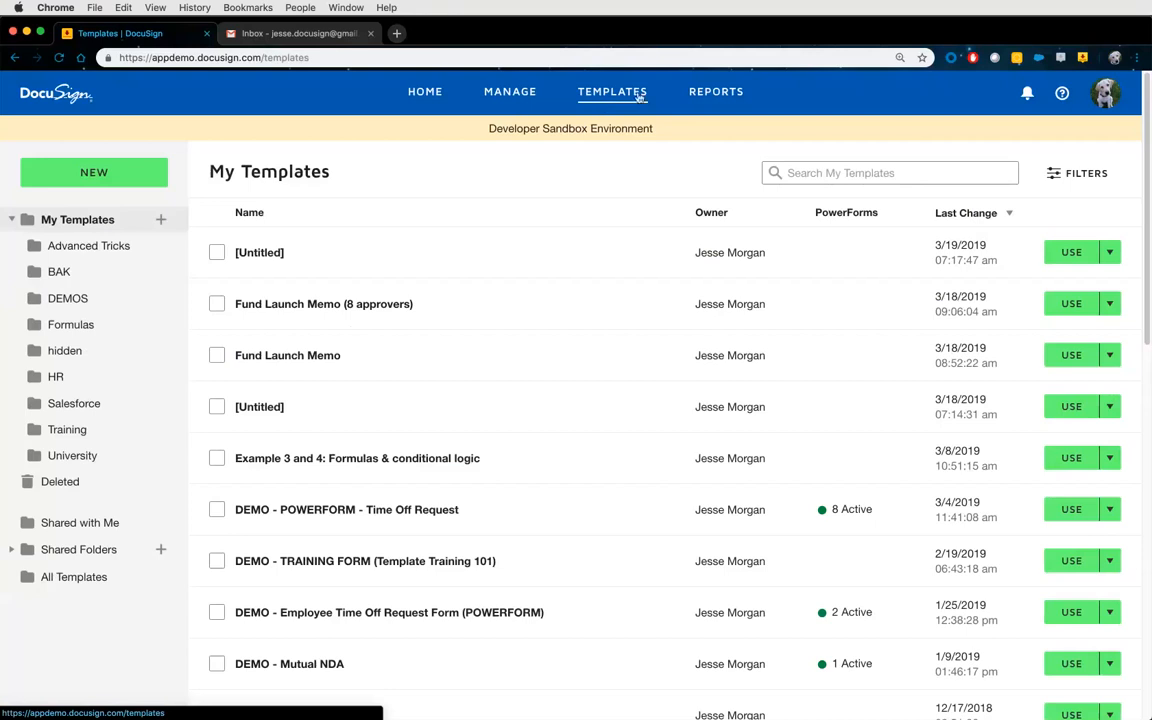
pyautogui.click(697, 100)
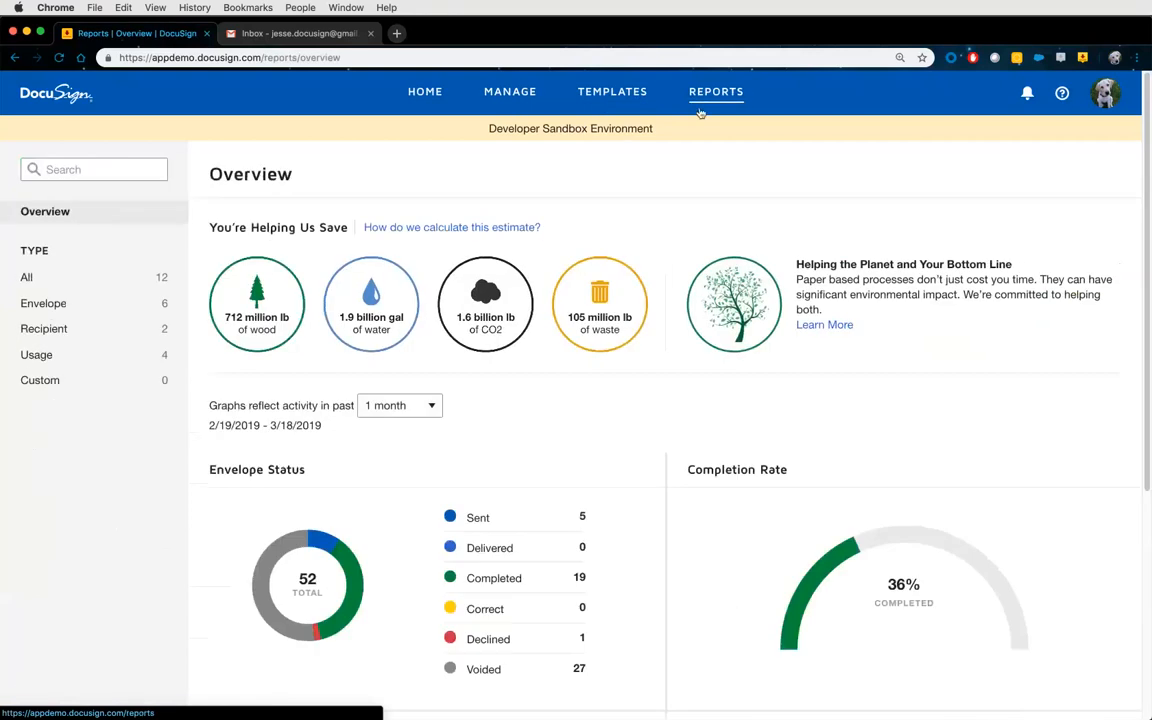
# Check the account menu, then open the 'Using Reports' help guide in a new tab.
pyautogui.click(1104, 93)
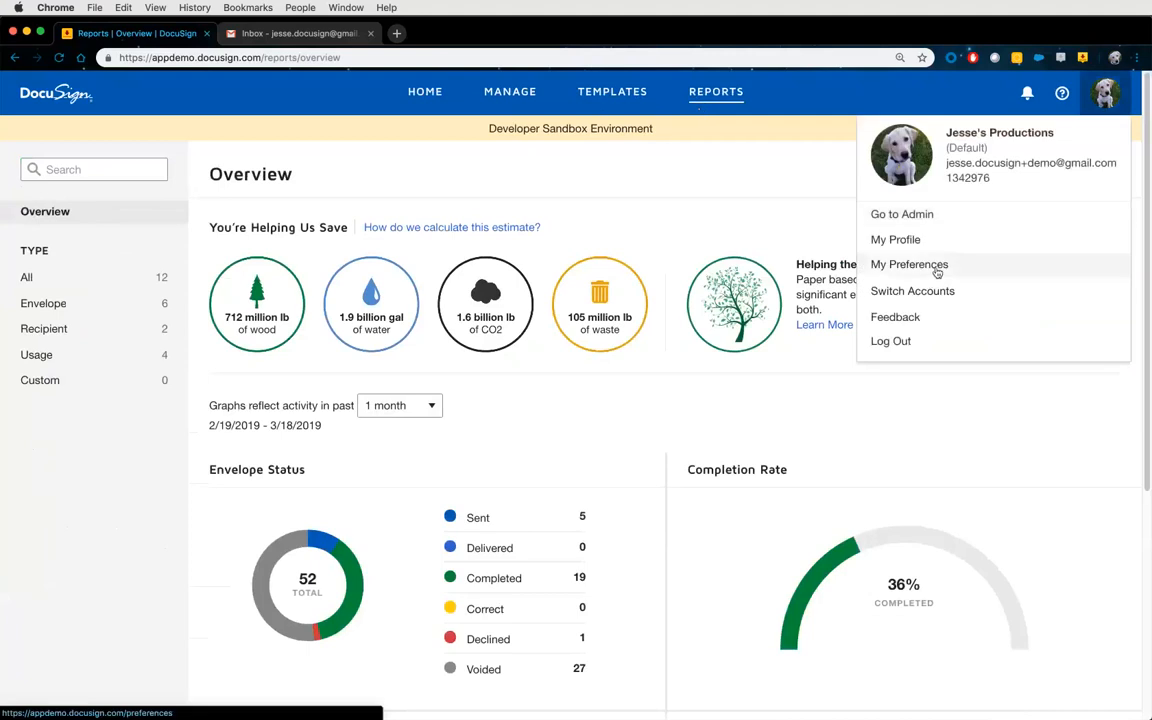
pyautogui.click(711, 194)
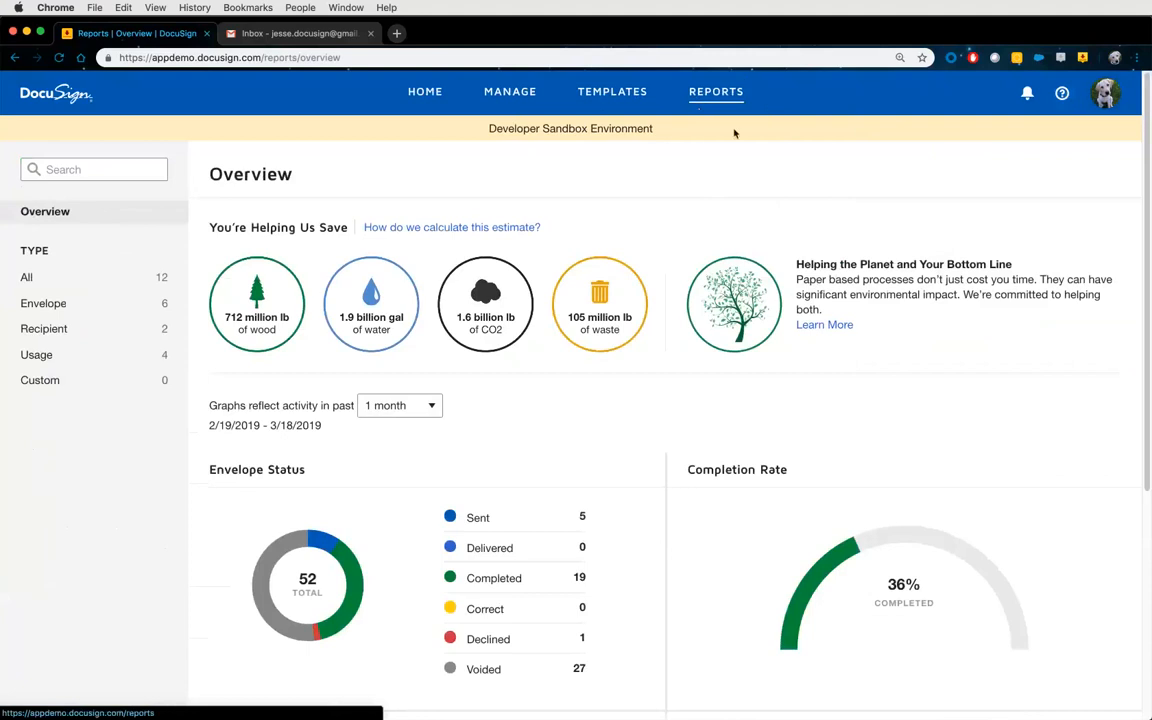
pyautogui.click(1061, 93)
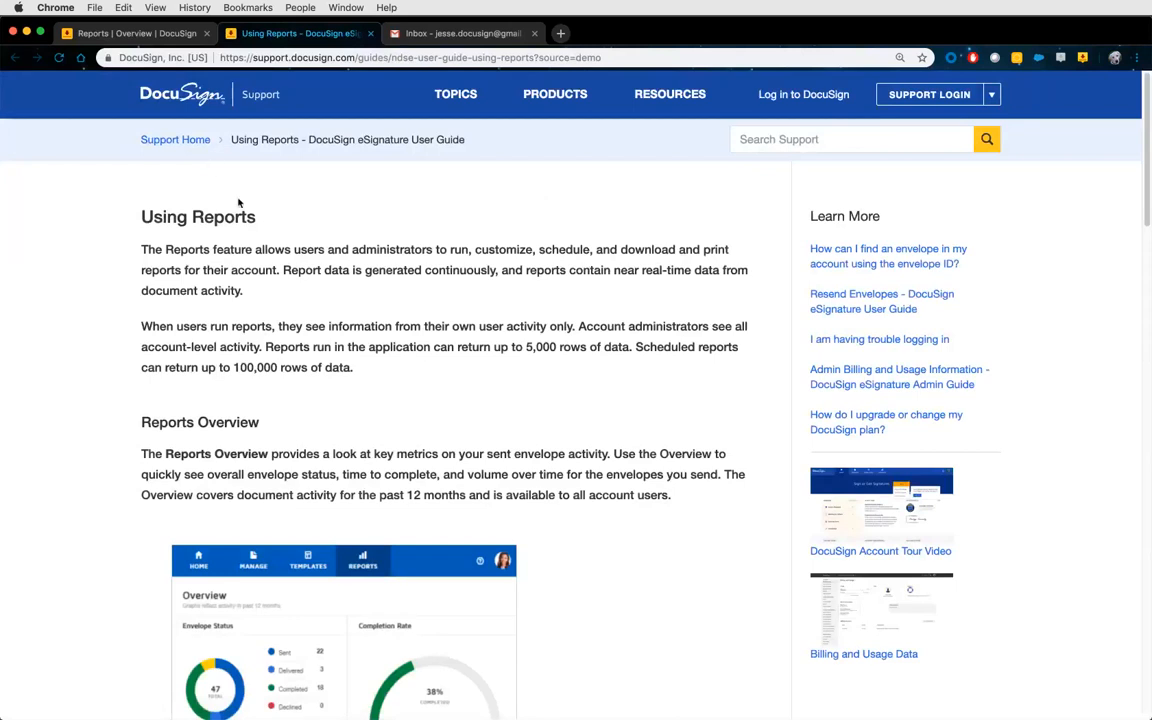
# Read through the Using Reports article, then close its tab to return to Reports Overview.
pyautogui.scroll(-5, 550, 422)
pyautogui.scroll(-7, 550, 422)
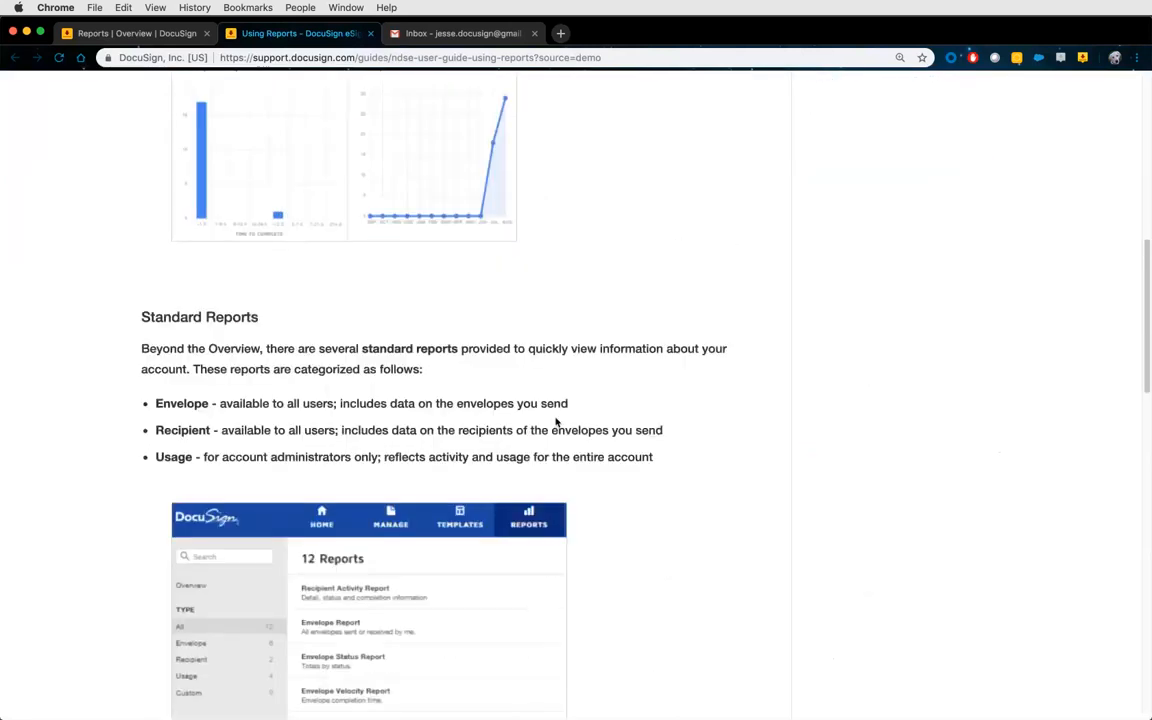
pyautogui.scroll(-4, 589, 437)
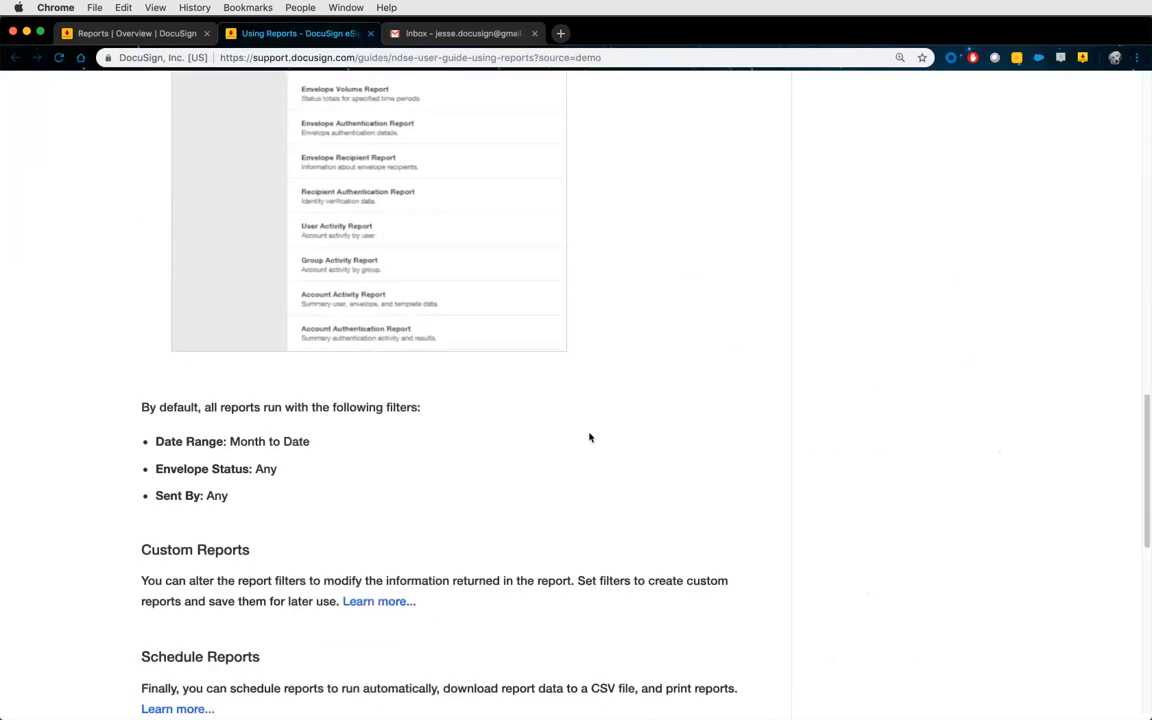
pyautogui.click(370, 34)
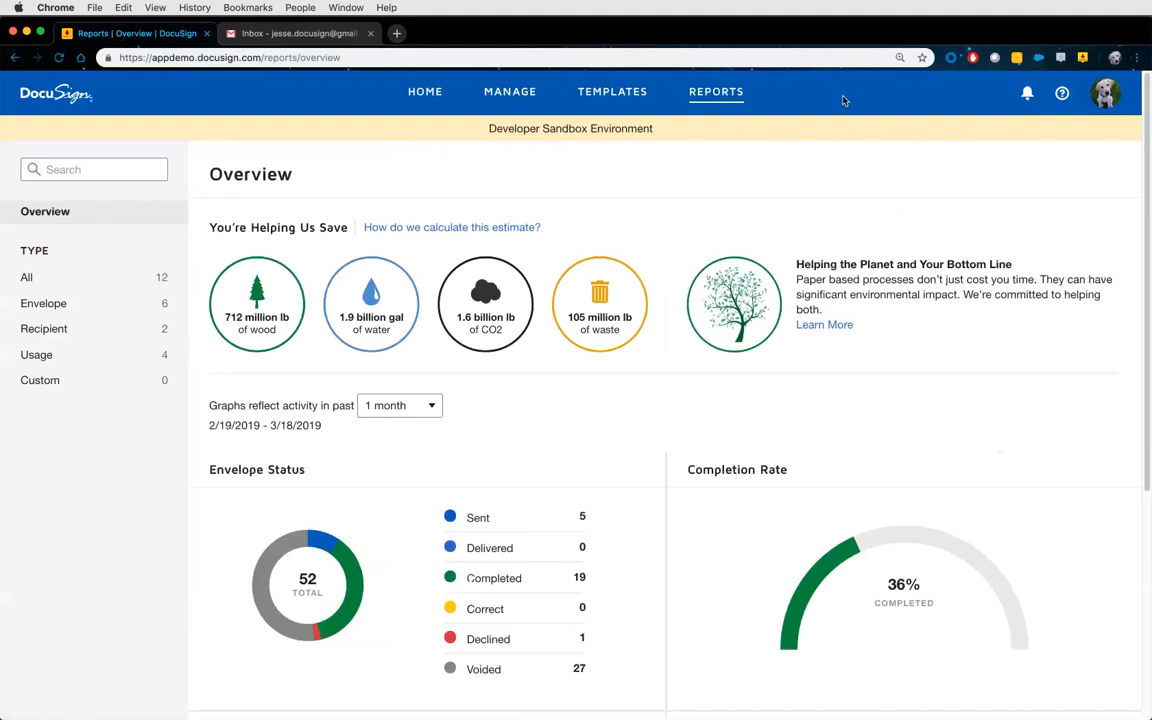
# Go to the home dashboard from the top navigation bar.
pyautogui.click(439, 106)
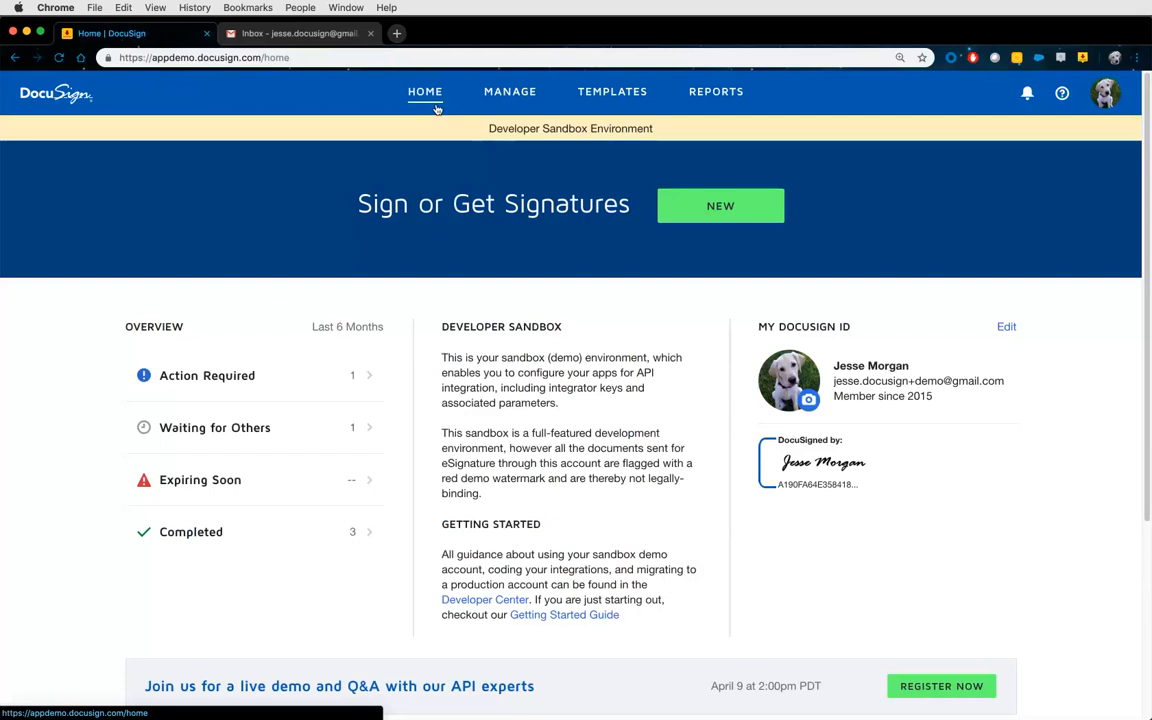
# Start a new envelope with NEW > Send an Envelope from the Manage page.
pyautogui.click(719, 209)
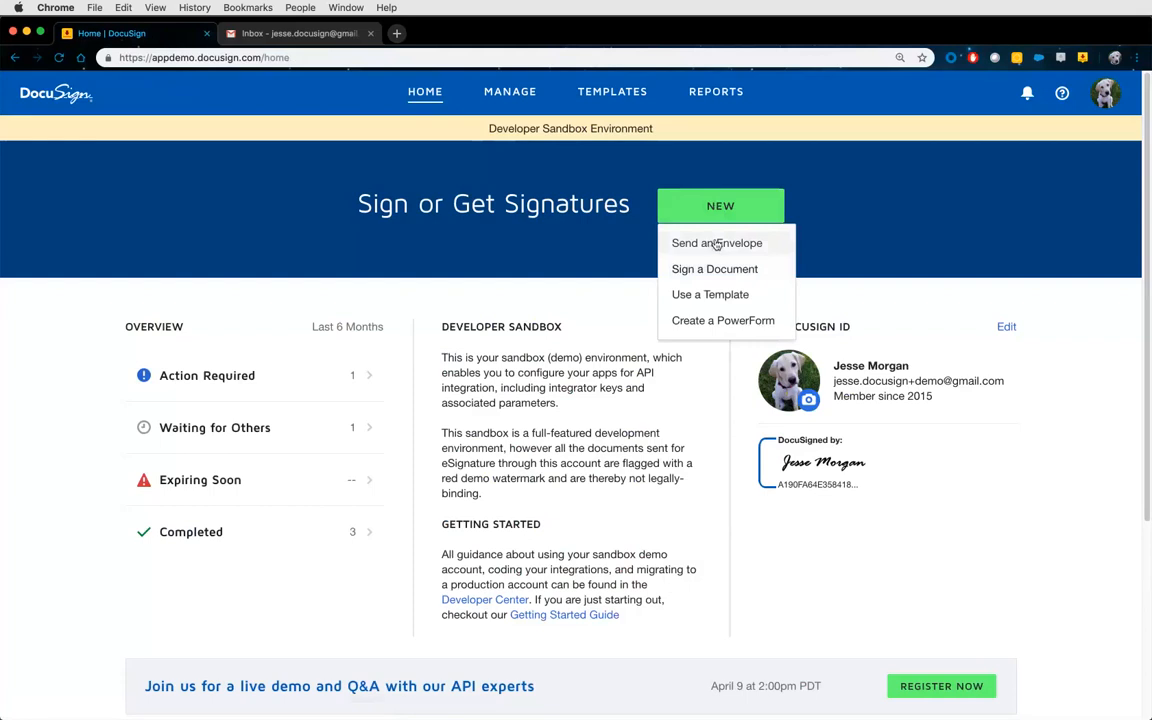
pyautogui.click(520, 104)
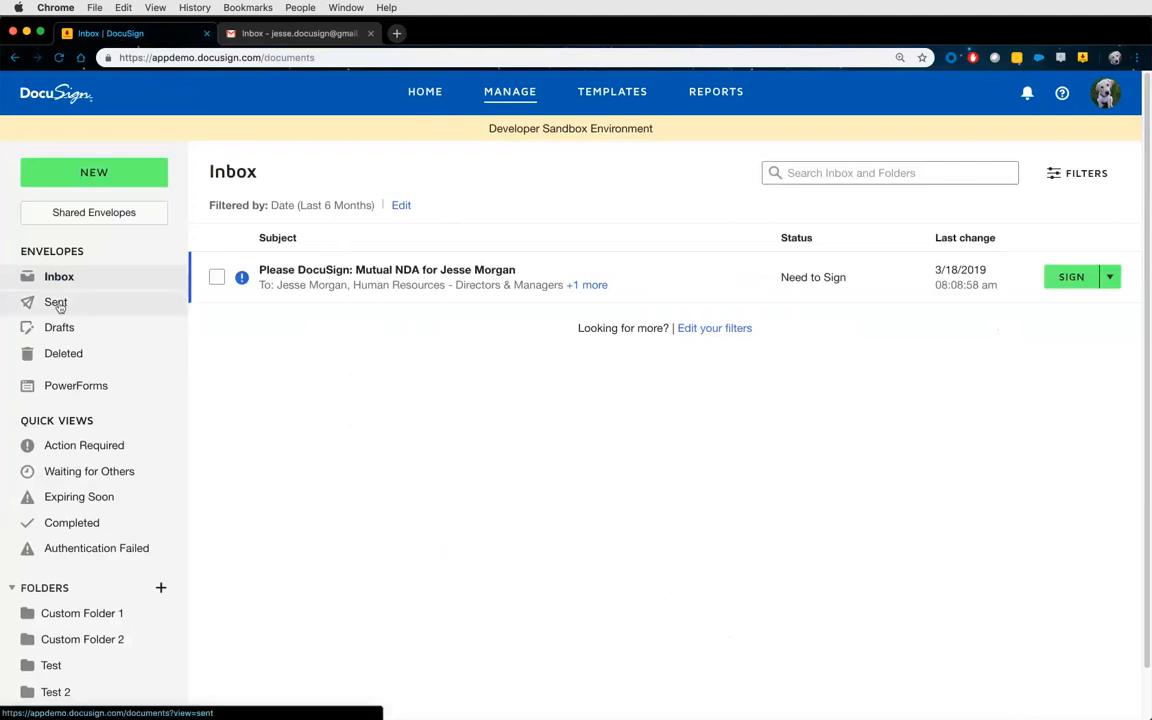
pyautogui.click(92, 173)
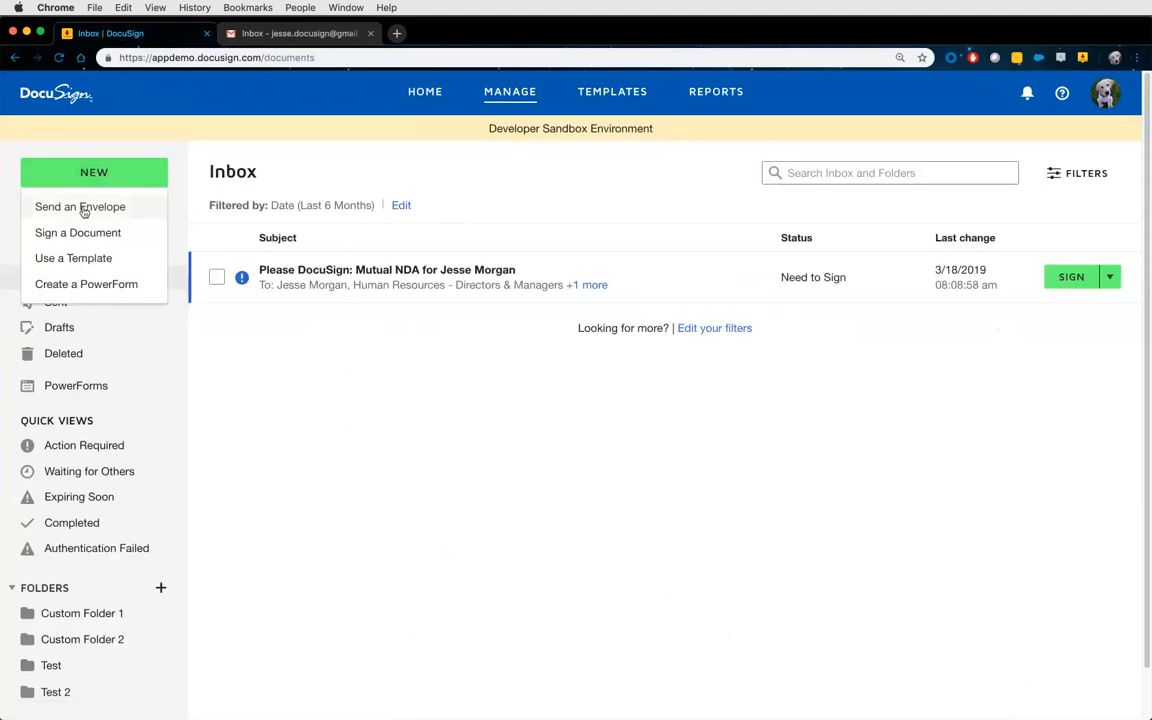
pyautogui.click(85, 209)
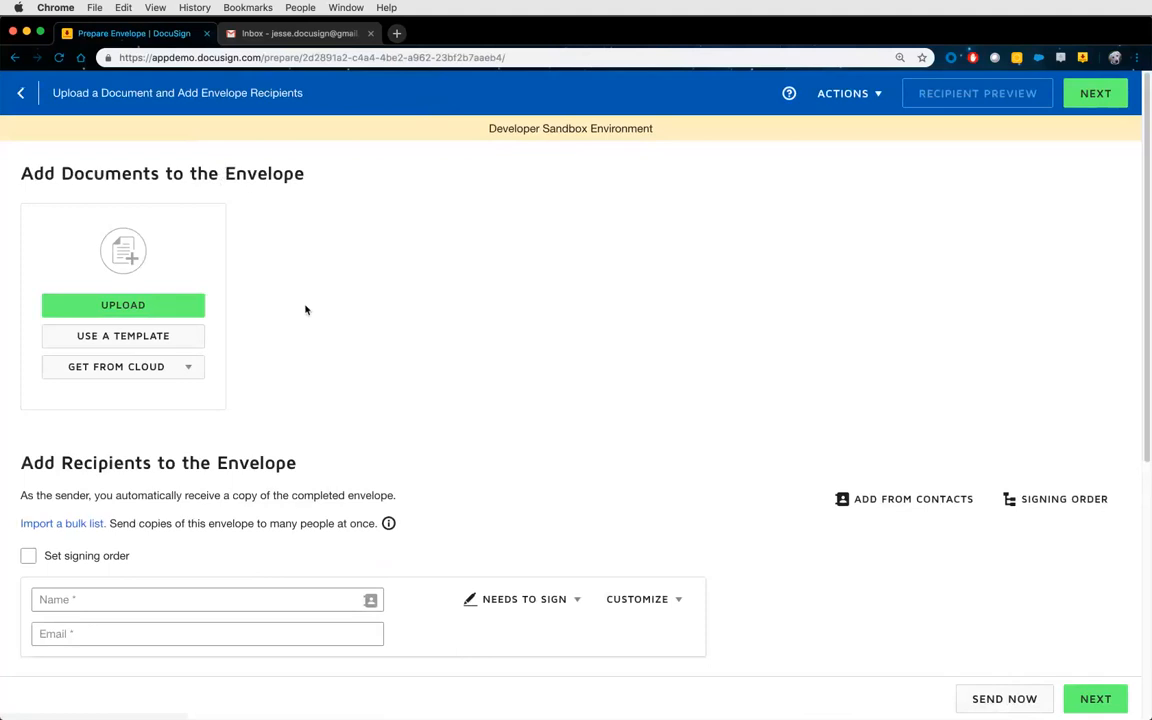
# Look over the Prepare Envelope page, then bring up the file picker with UPLOAD.
pyautogui.scroll(-2, 298, 312)
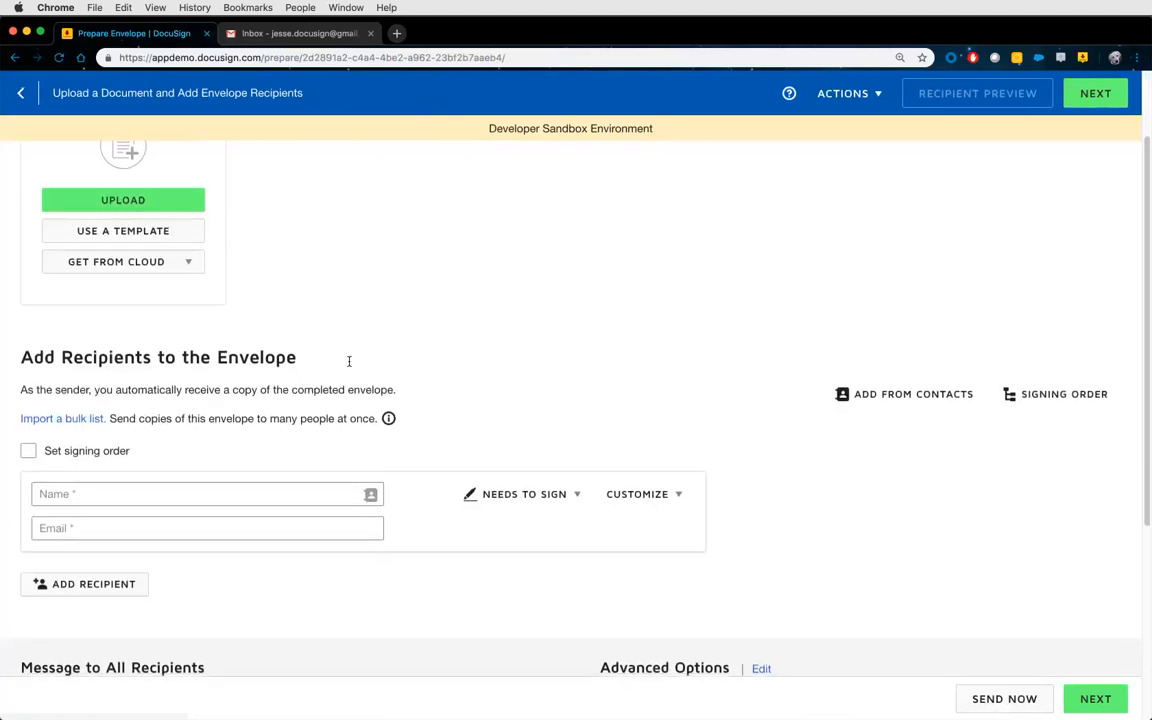
pyautogui.scroll(-5, 390, 360)
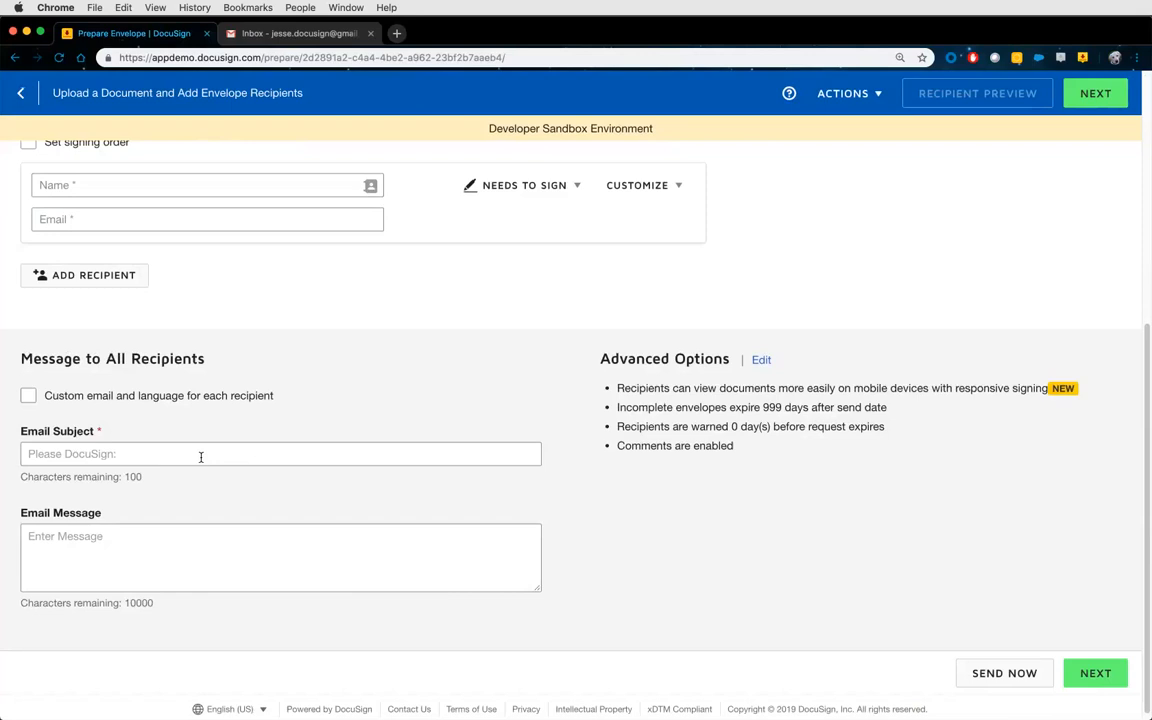
pyautogui.scroll(5, 312, 428)
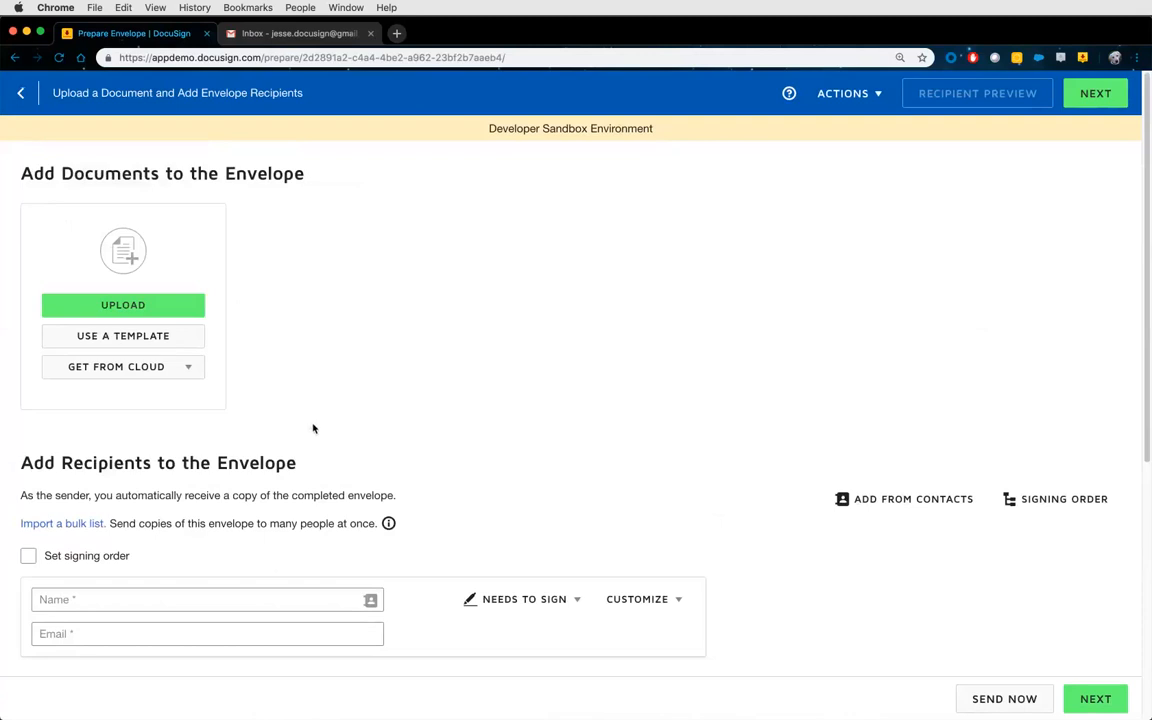
pyautogui.click(135, 313)
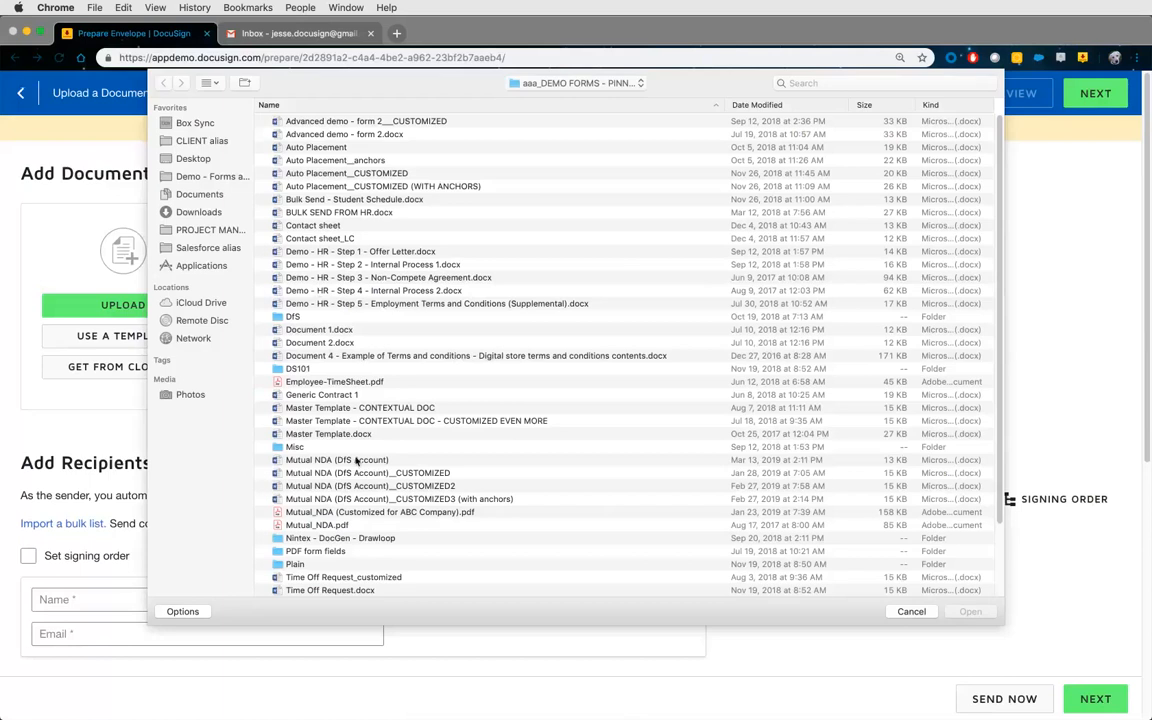
# Upload Mutual_NDA.pdf from the demo forms folder into the envelope.
pyautogui.click(333, 527)
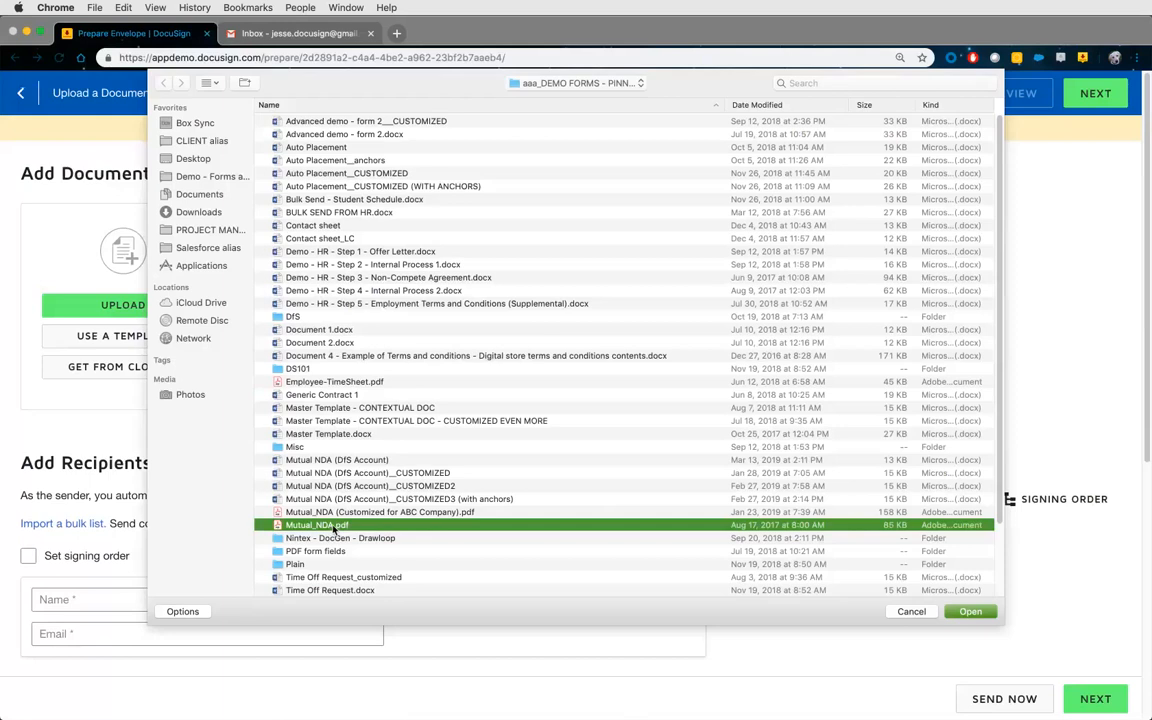
pyautogui.doubleClick(352, 527)
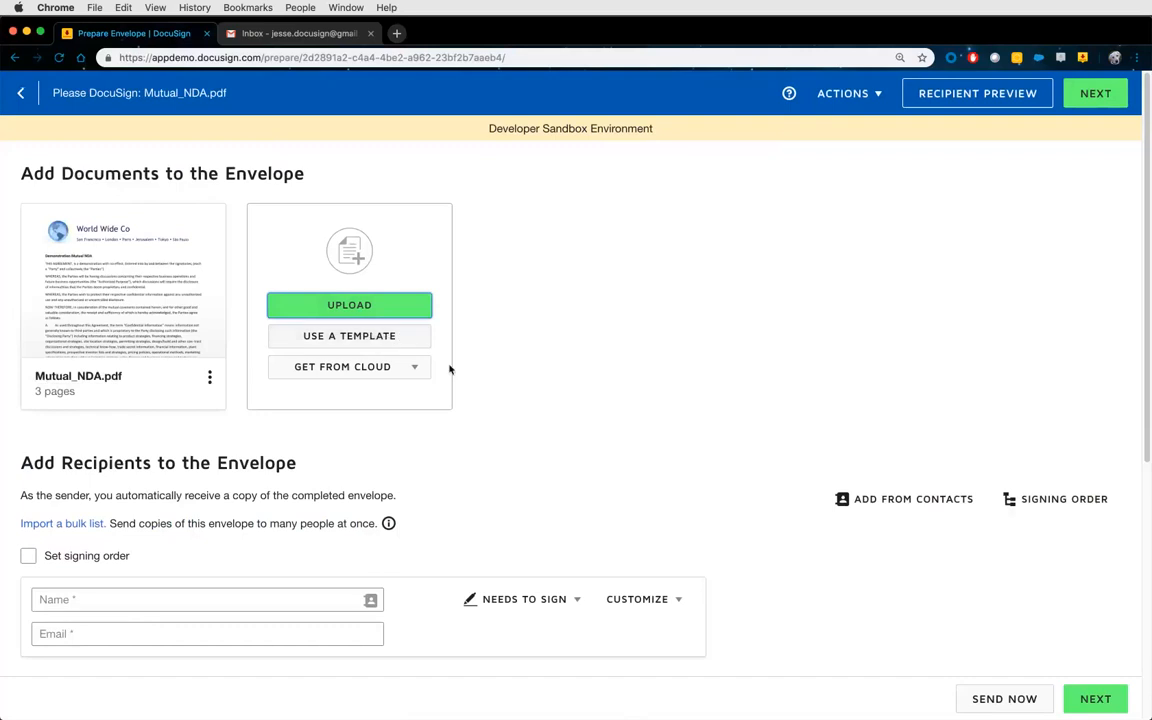
# Enter the first signer's name and e-mail, then add an empty second recipient row.
pyautogui.scroll(-5, 465, 397)
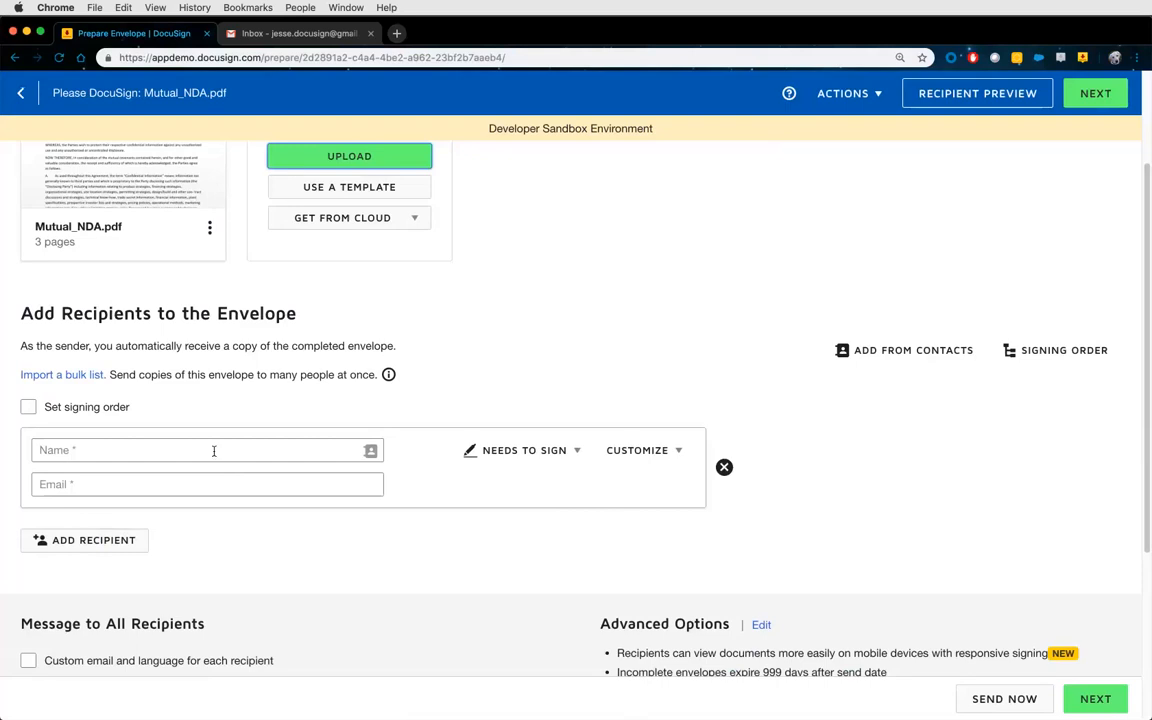
pyautogui.click(264, 449)
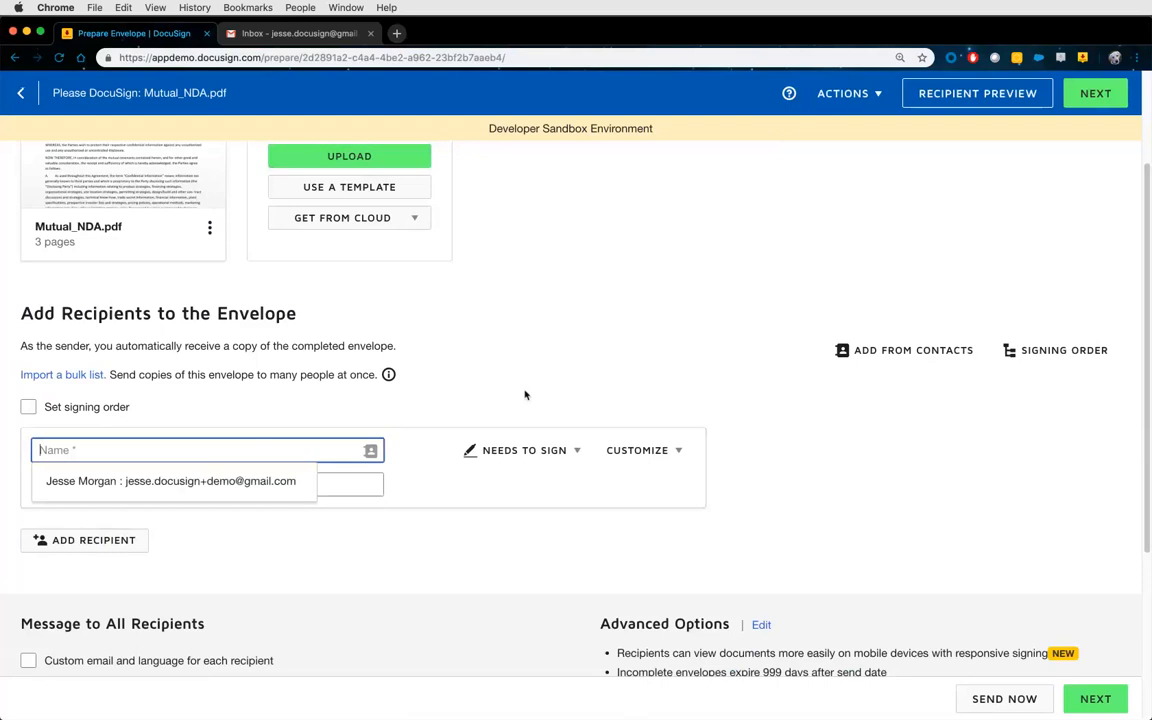
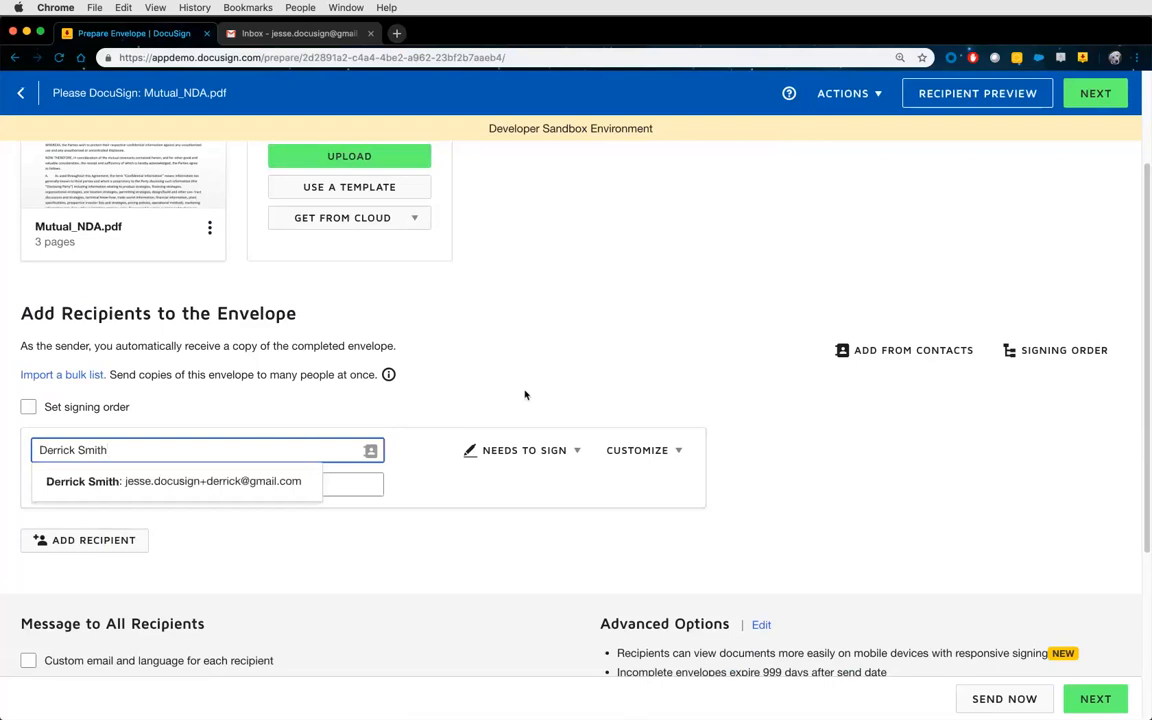
pyautogui.press('Tab')
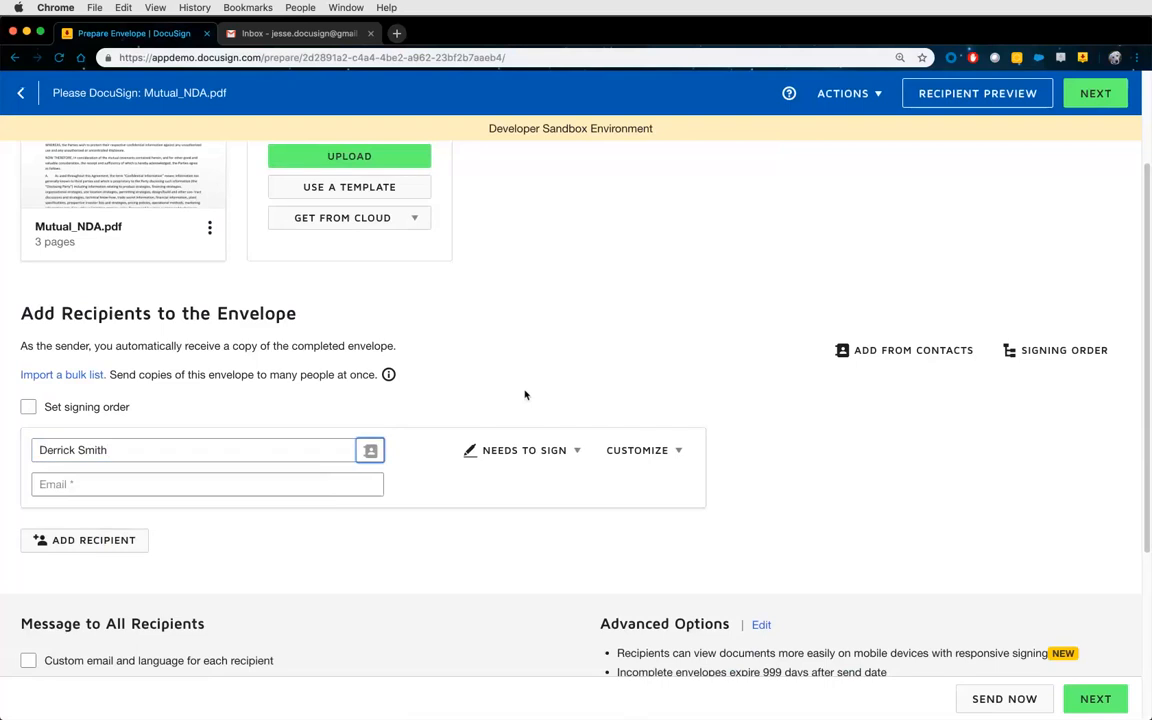
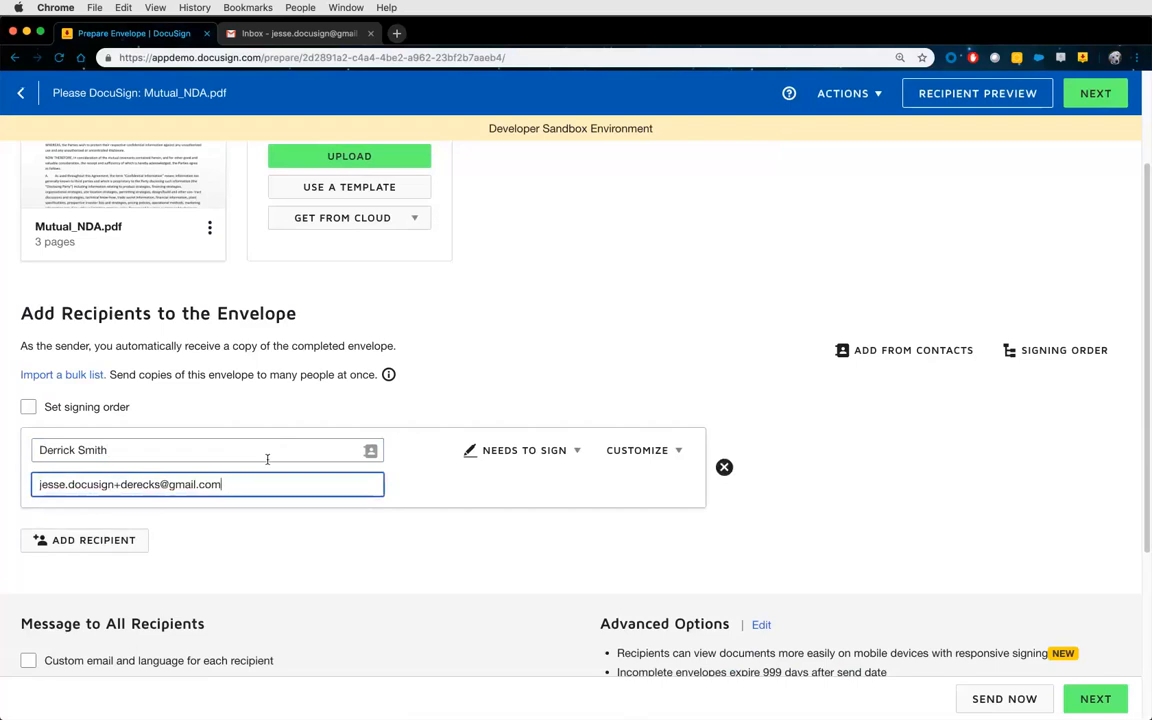
pyautogui.click(106, 541)
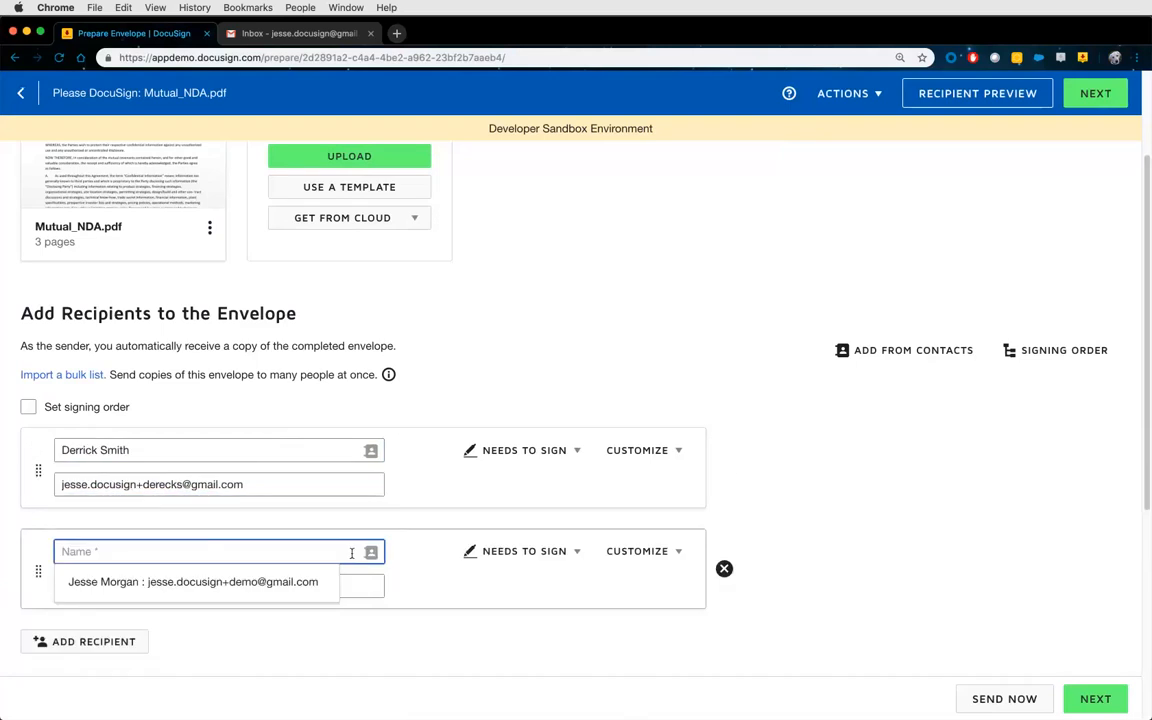
# Fill the second recipient by selecting a saved contact in the Select Contact address book.
pyautogui.click(370, 553)
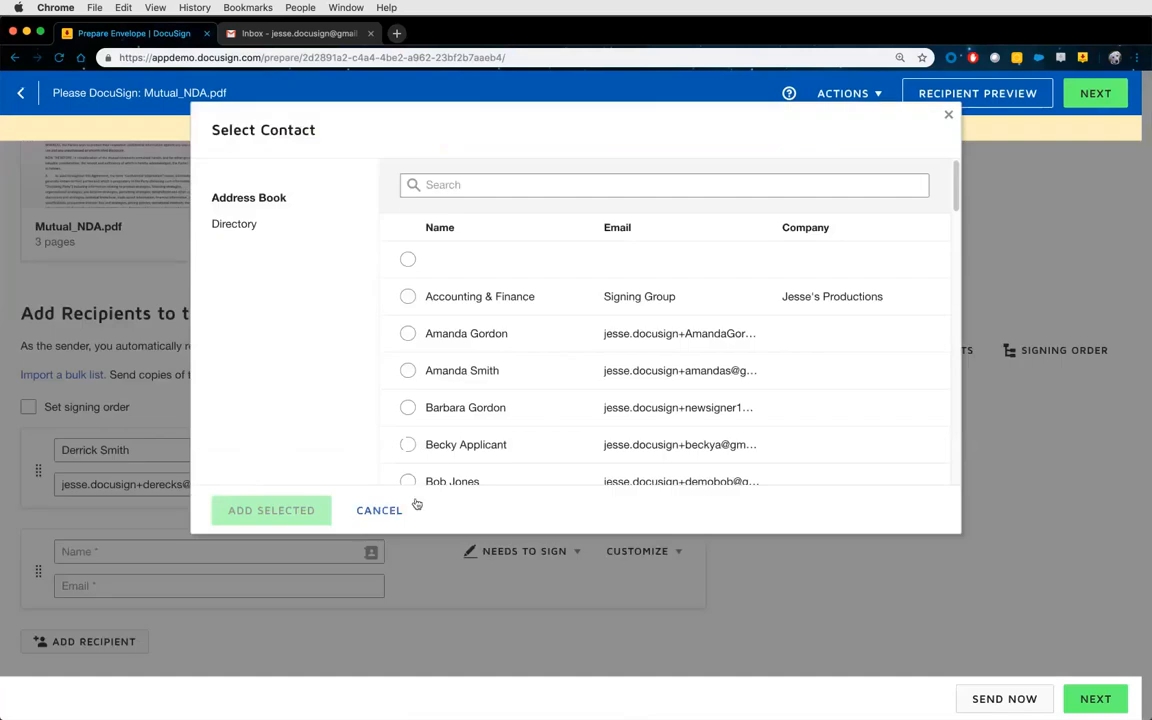
pyautogui.click(408, 407)
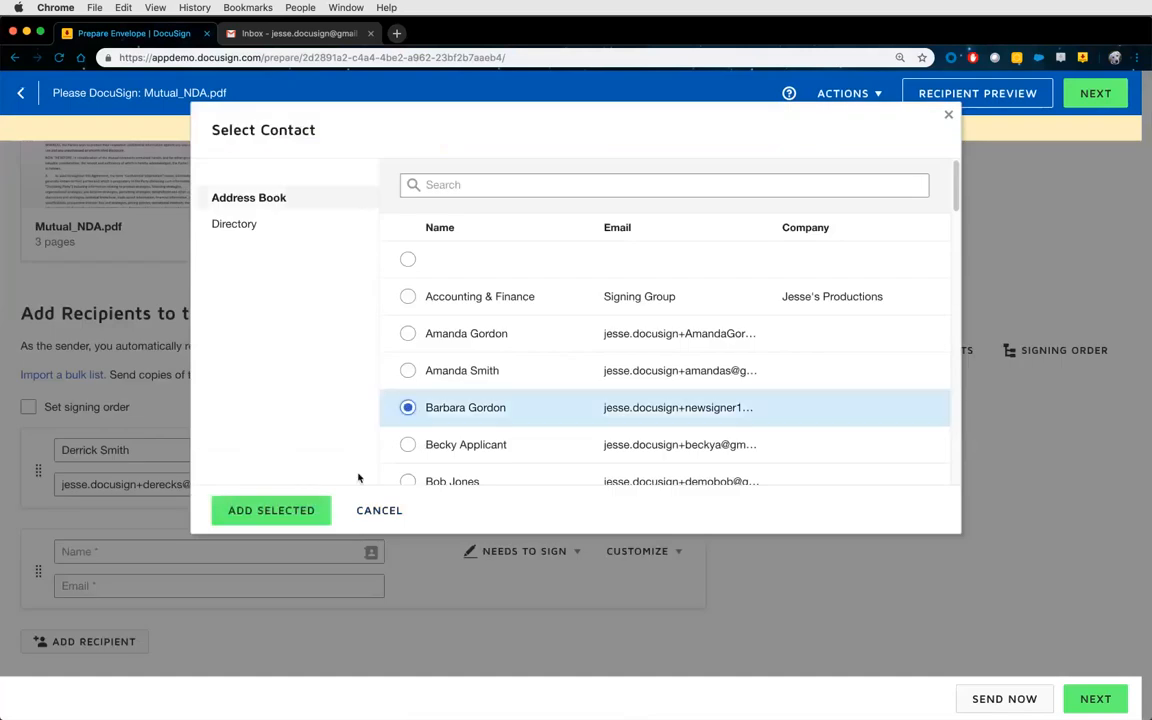
pyautogui.click(271, 510)
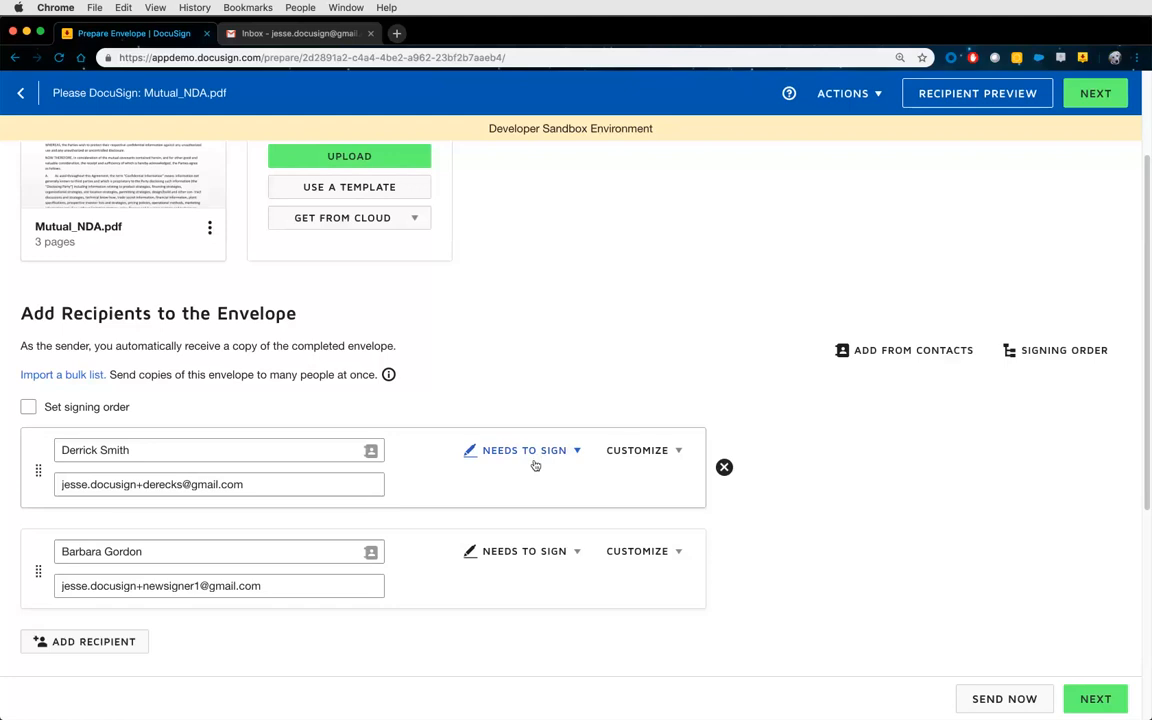
# Leave the first recipient's role as Needs to Sign and open the address book for that recipient.
pyautogui.click(535, 462)
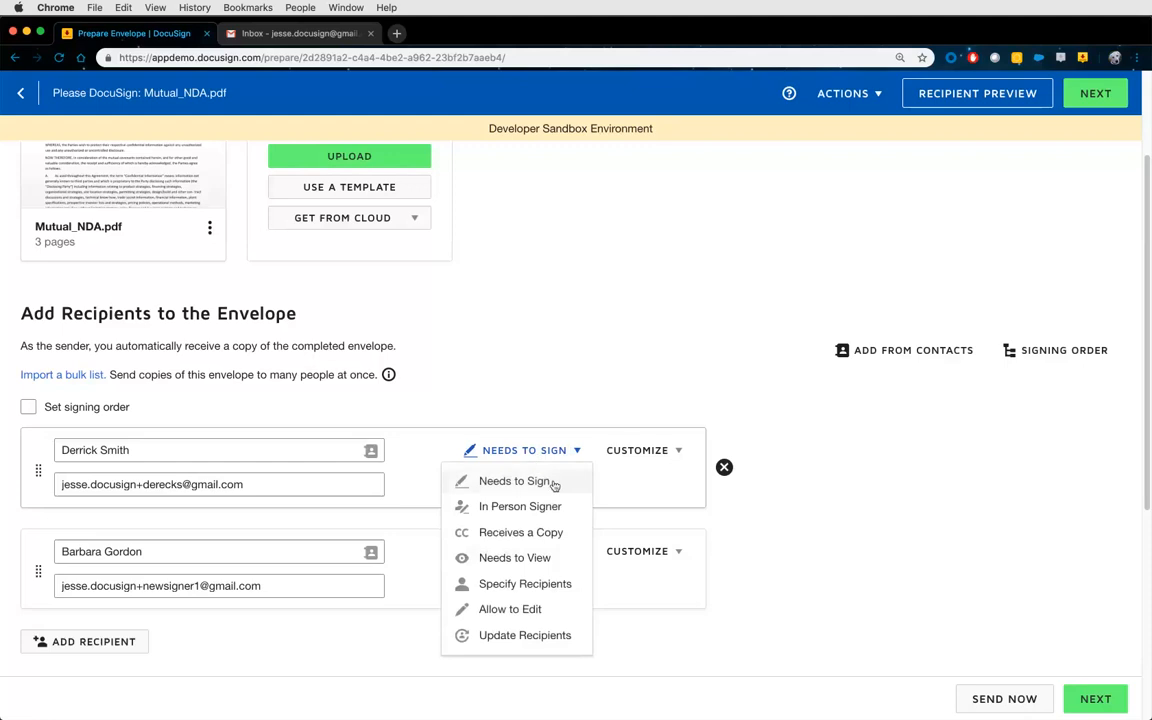
pyautogui.scroll(-1, 540, 483)
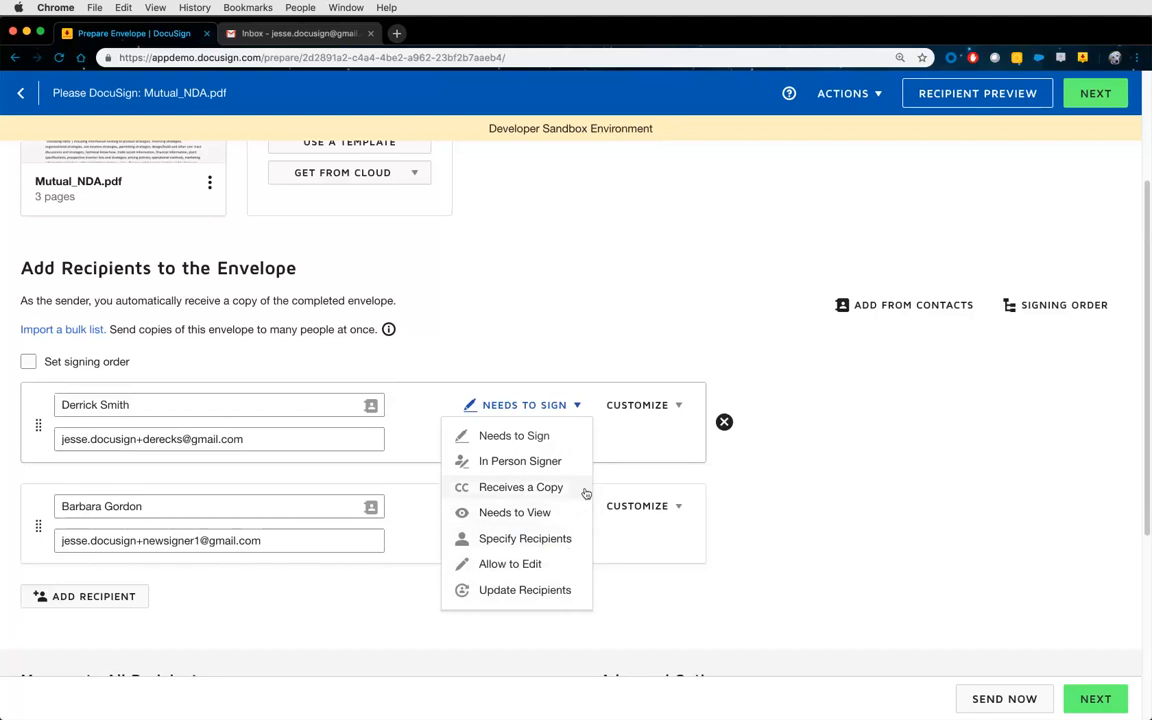
pyautogui.click(607, 456)
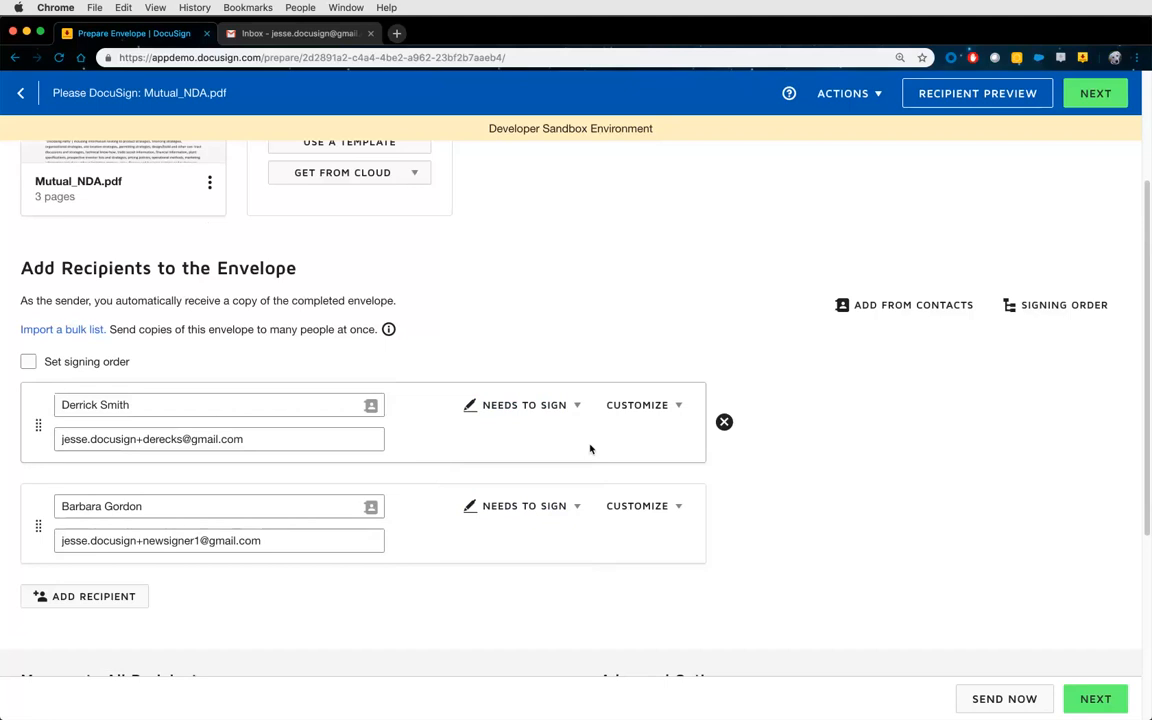
pyautogui.click(370, 405)
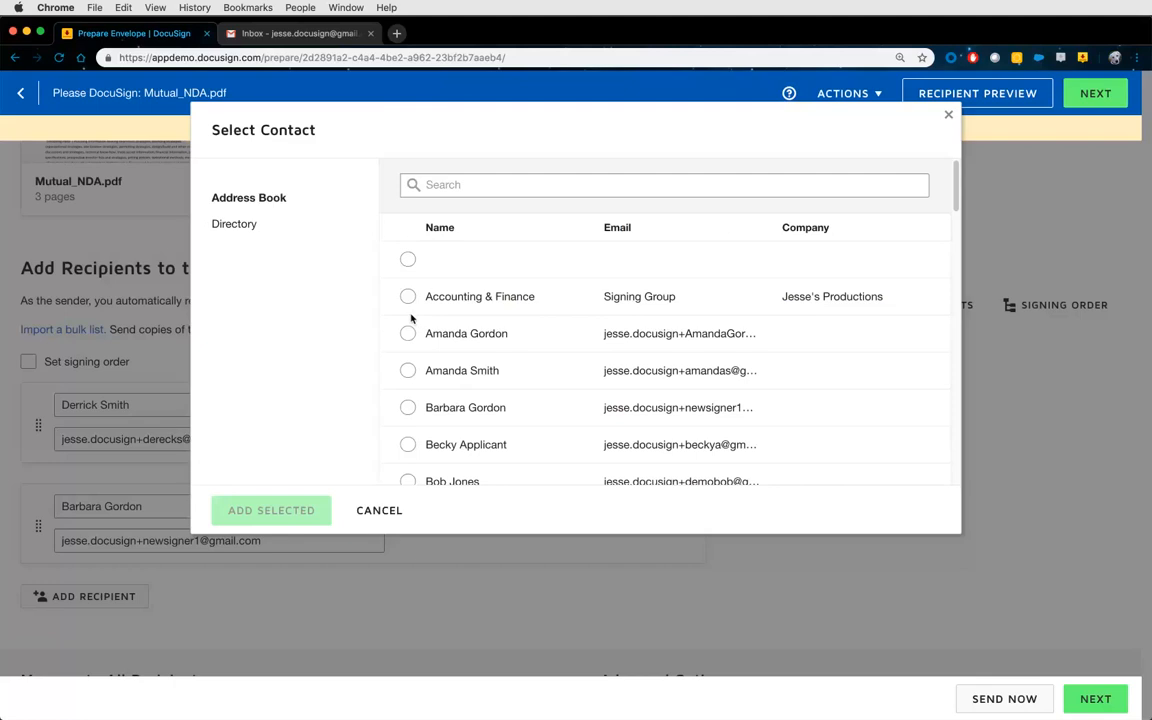
# Cancel the Select Contact dialog, leaving both signers unchanged.
pyautogui.click(377, 509)
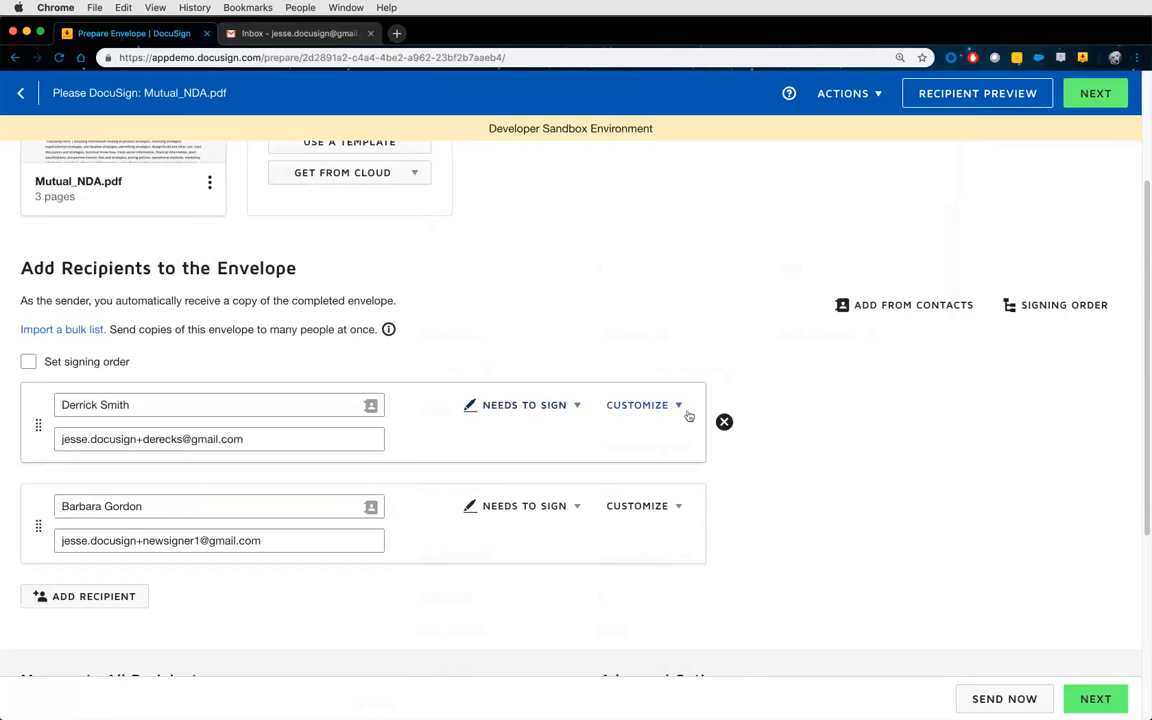
# Add an empty private message box to the first signer's entry through Customize.
pyautogui.click(650, 407)
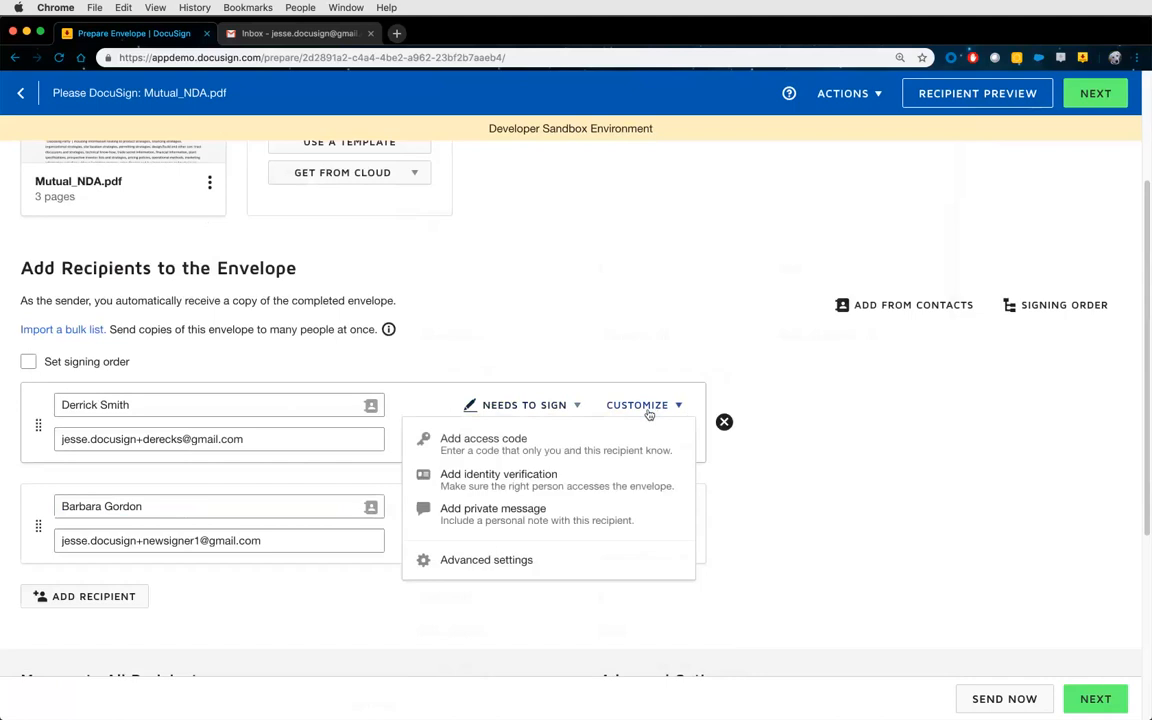
pyautogui.click(584, 521)
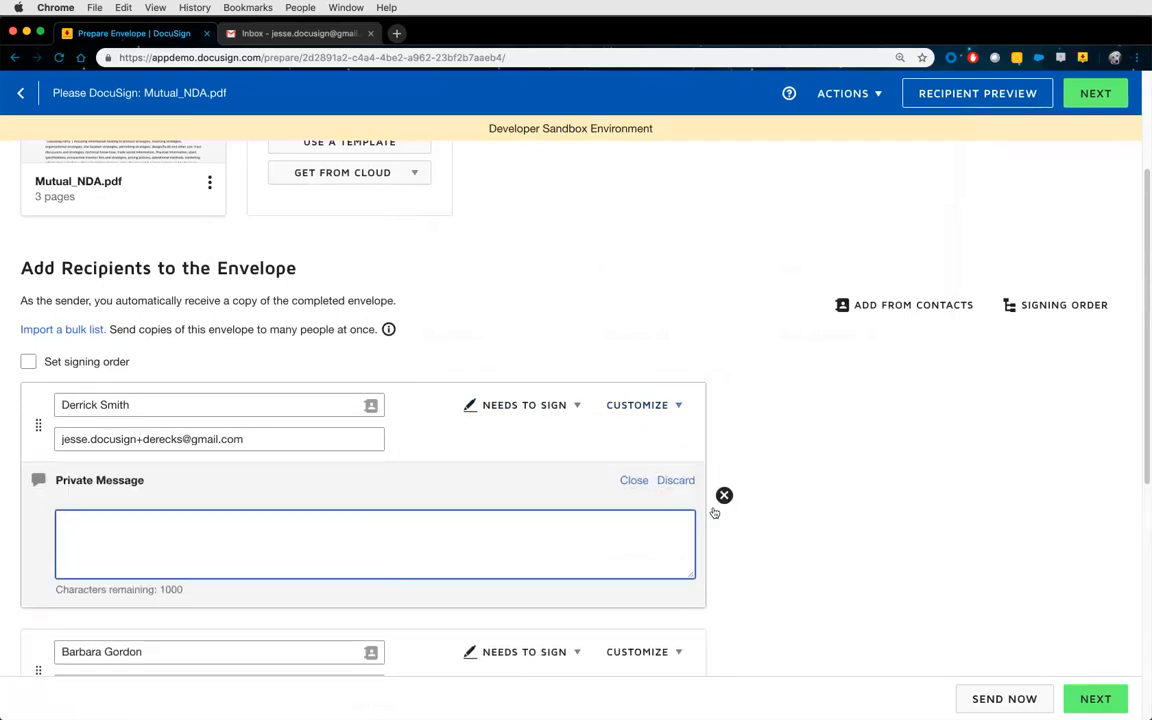
pyautogui.scroll(-2, 728, 514)
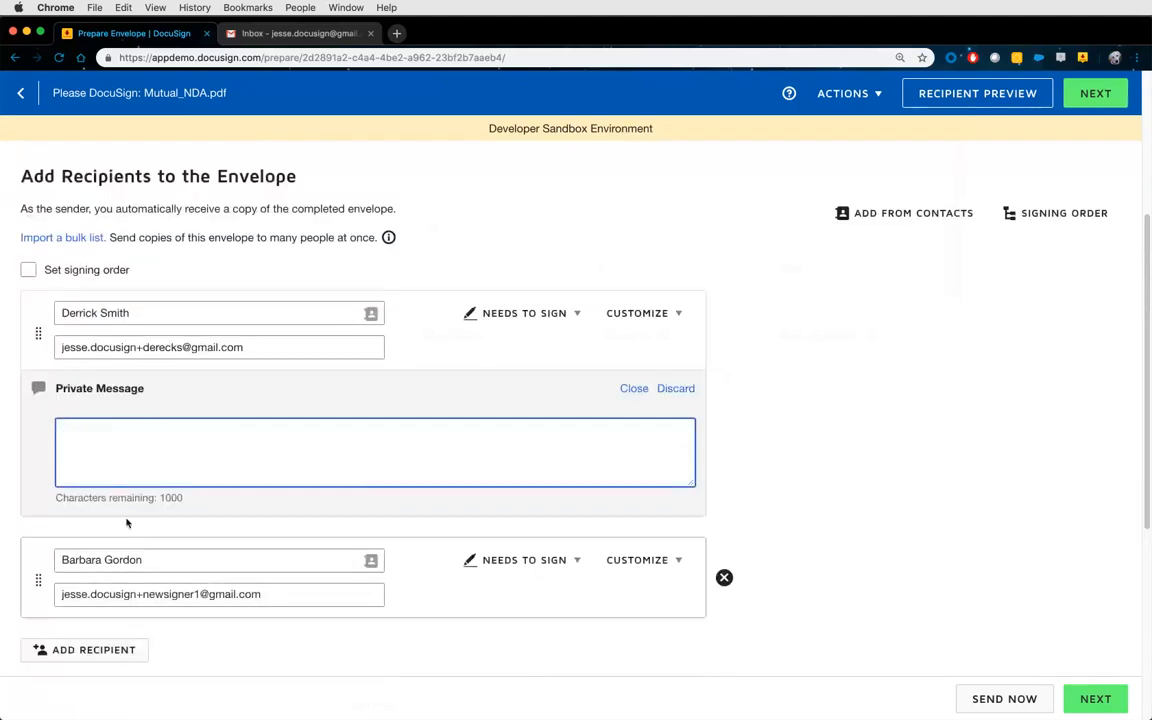
pyautogui.doubleClick(73, 388)
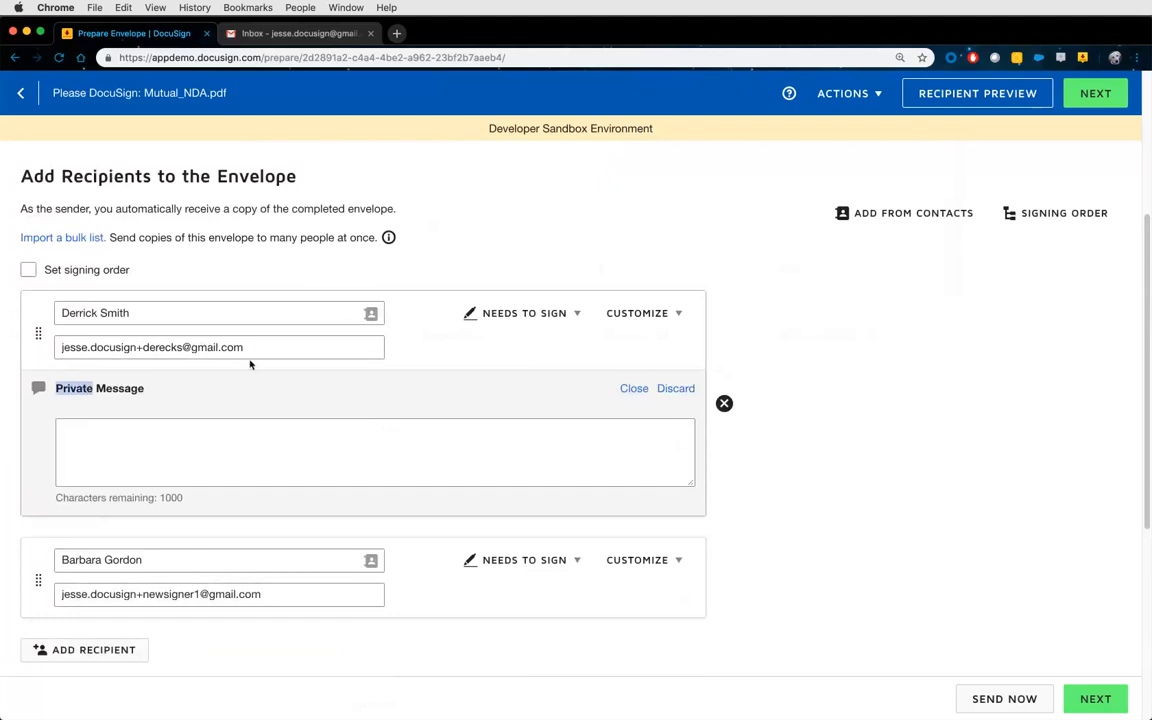
pyautogui.click(159, 442)
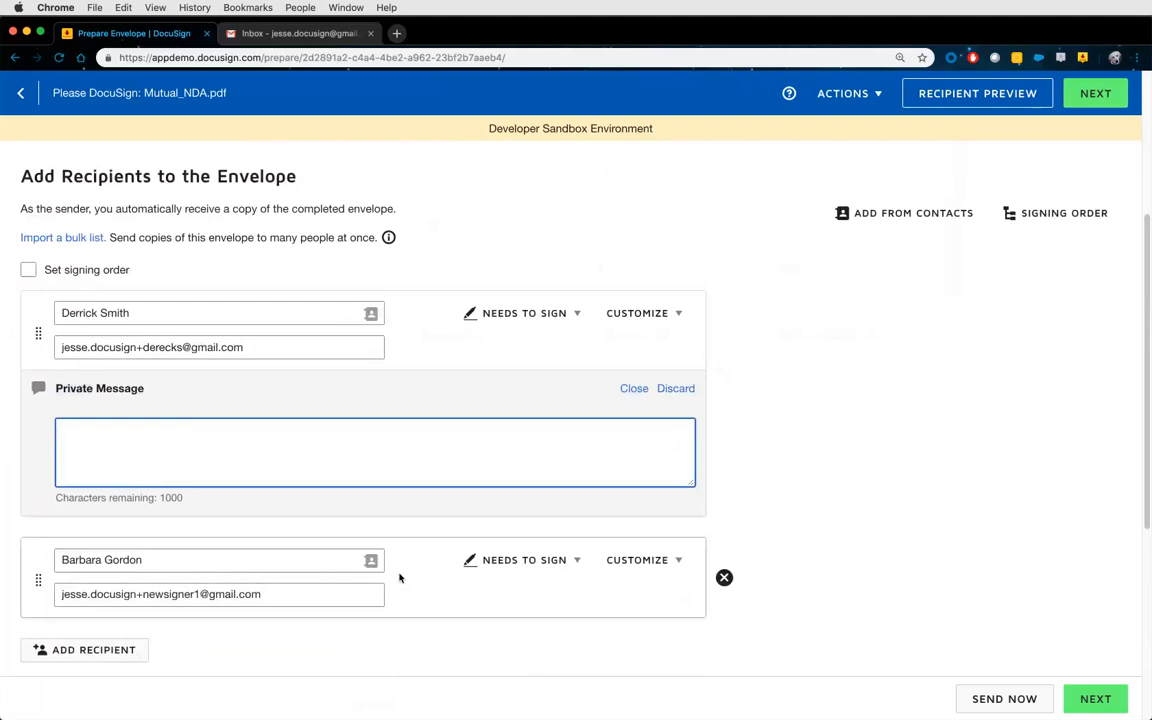
pyautogui.scroll(-5, 427, 566)
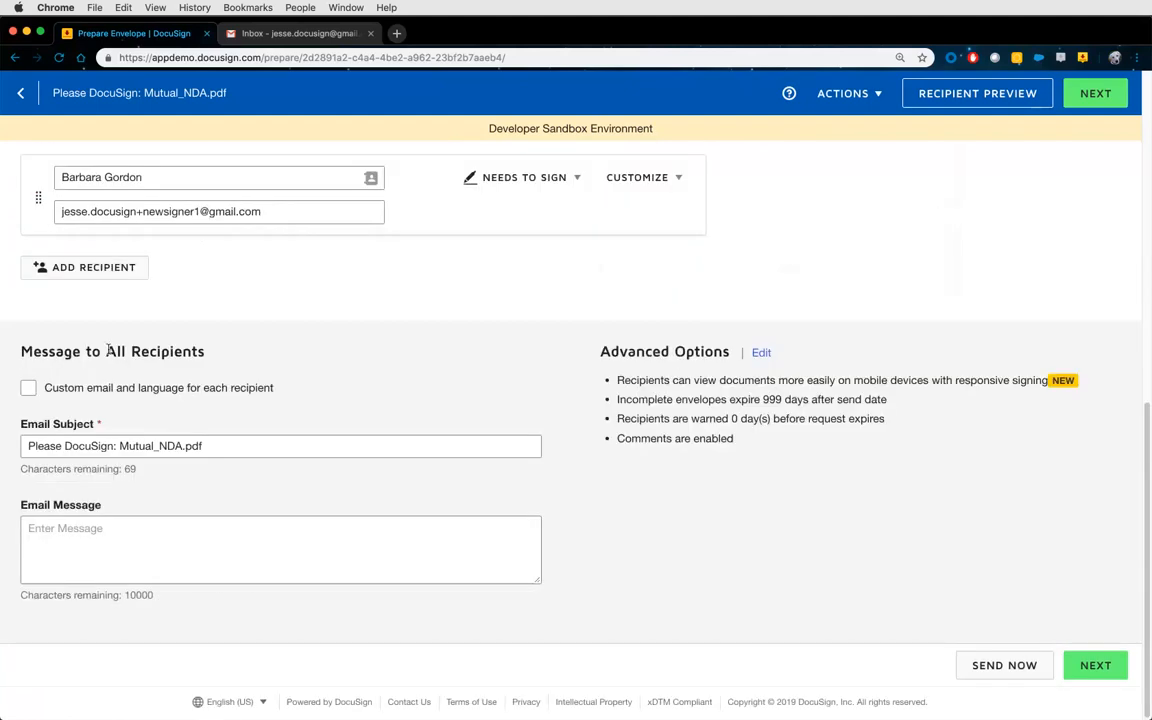
pyautogui.moveTo(106, 351); pyautogui.dragTo(216, 357)
pyautogui.scroll(3, 410, 410)
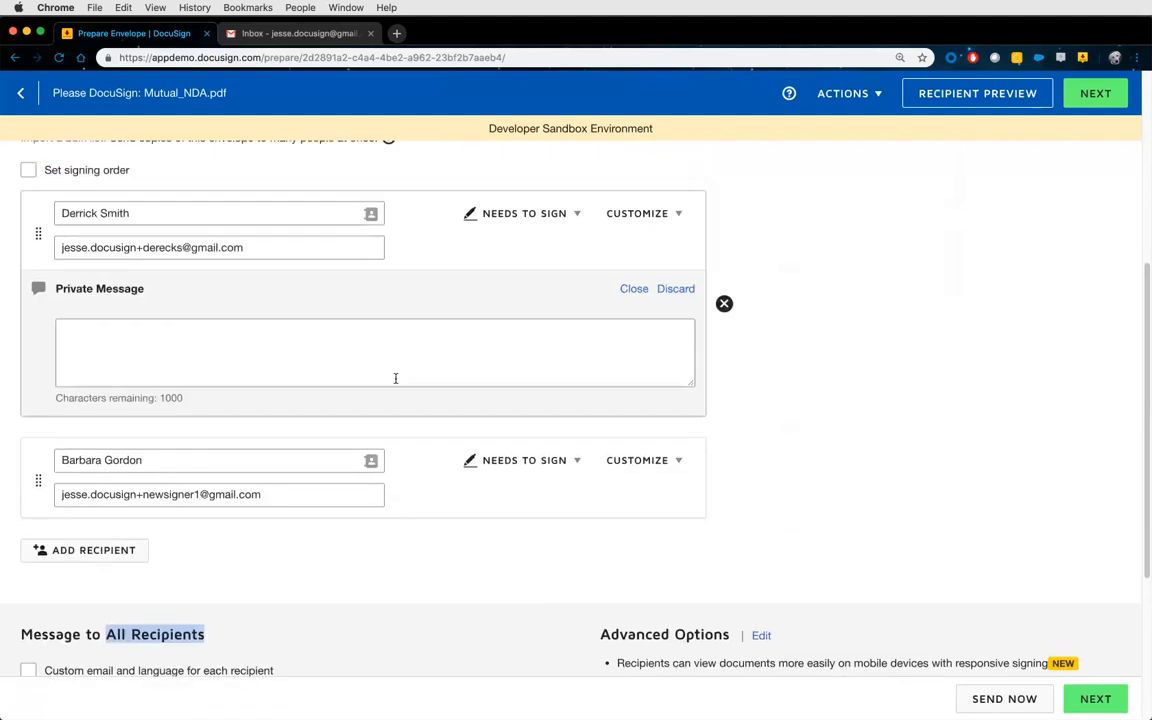
pyautogui.click(134, 355)
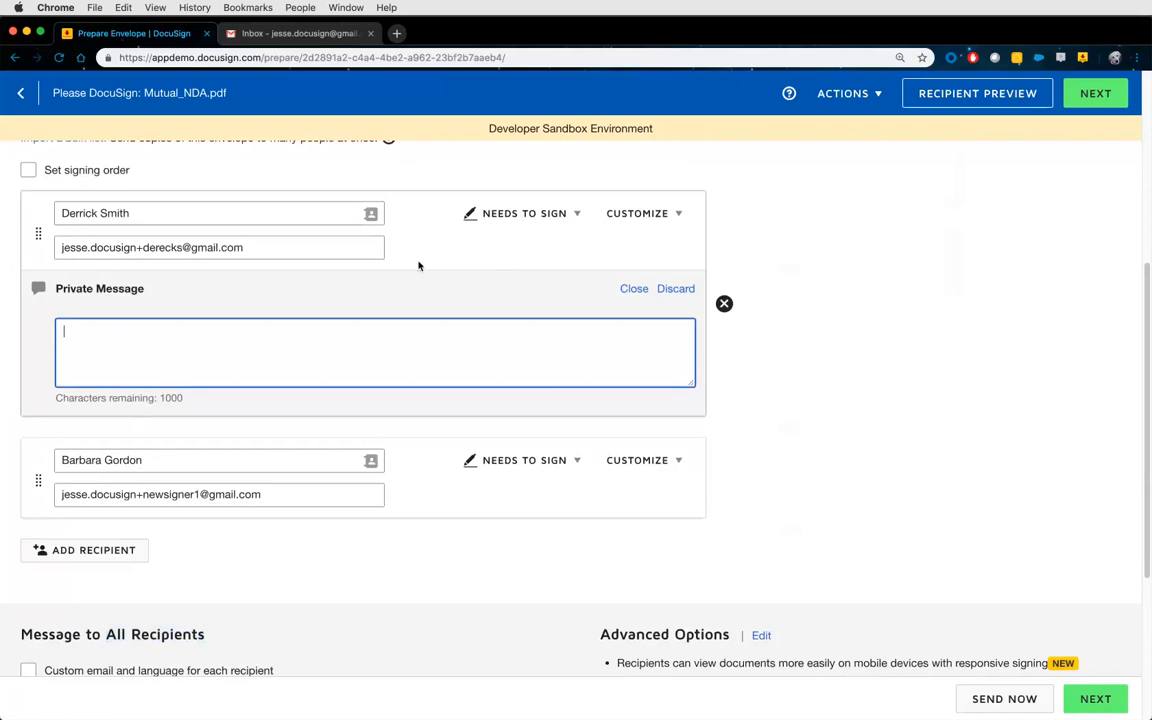
pyautogui.click(651, 220)
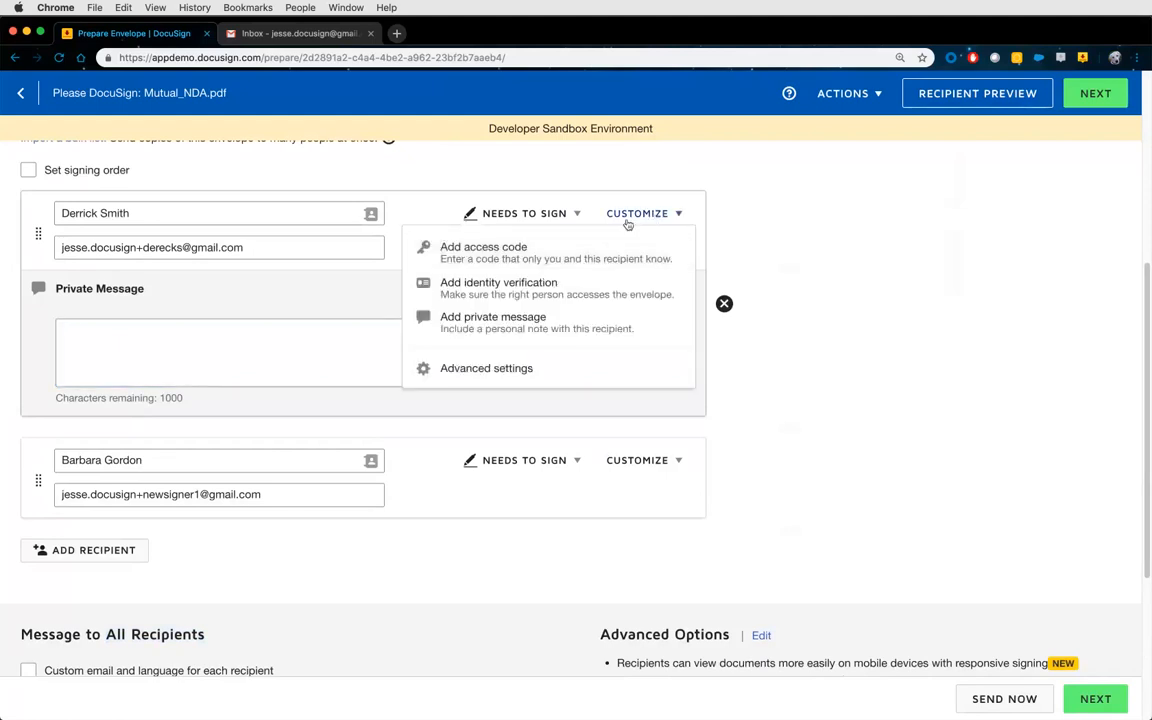
# Set an access code for the first signer and add the message 'your access code is the last 4 of your ssn'.
pyautogui.click(476, 255)
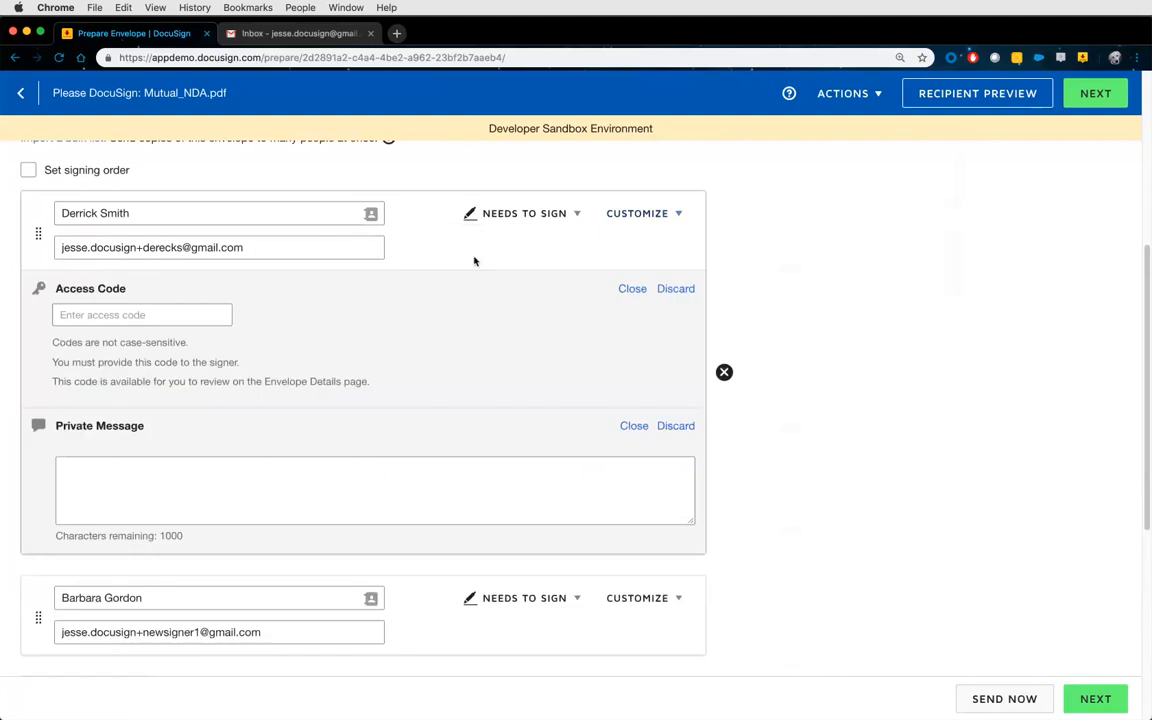
pyautogui.click(116, 318)
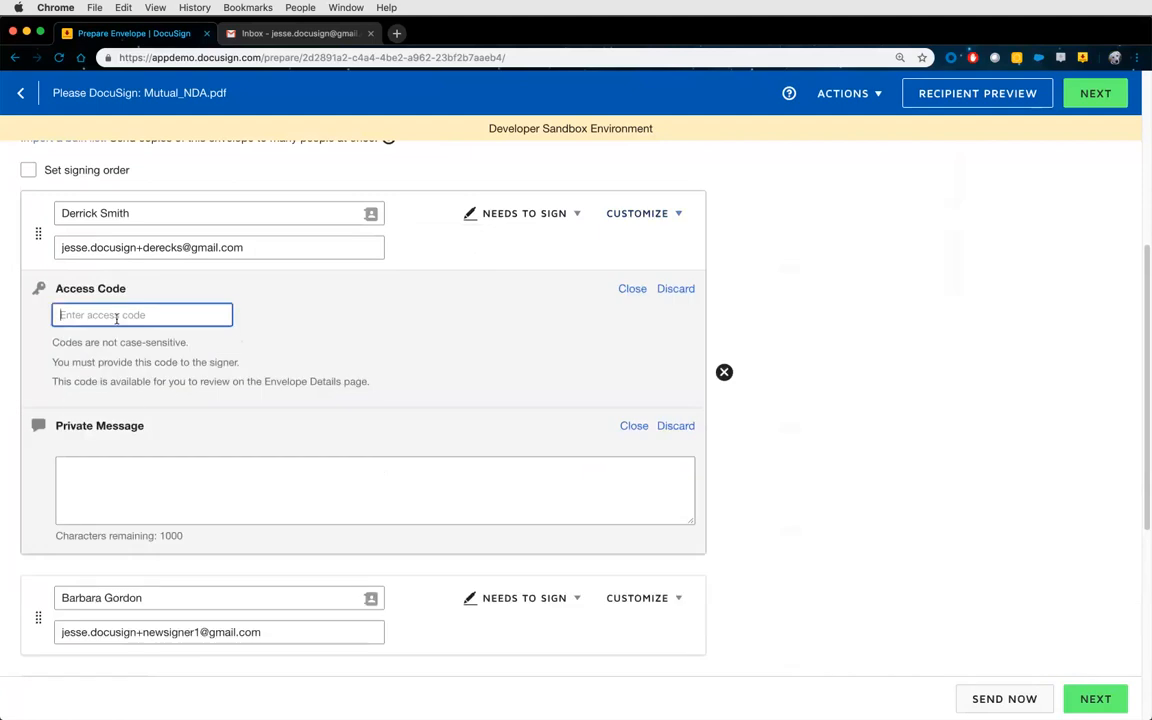
pyautogui.write('1234')
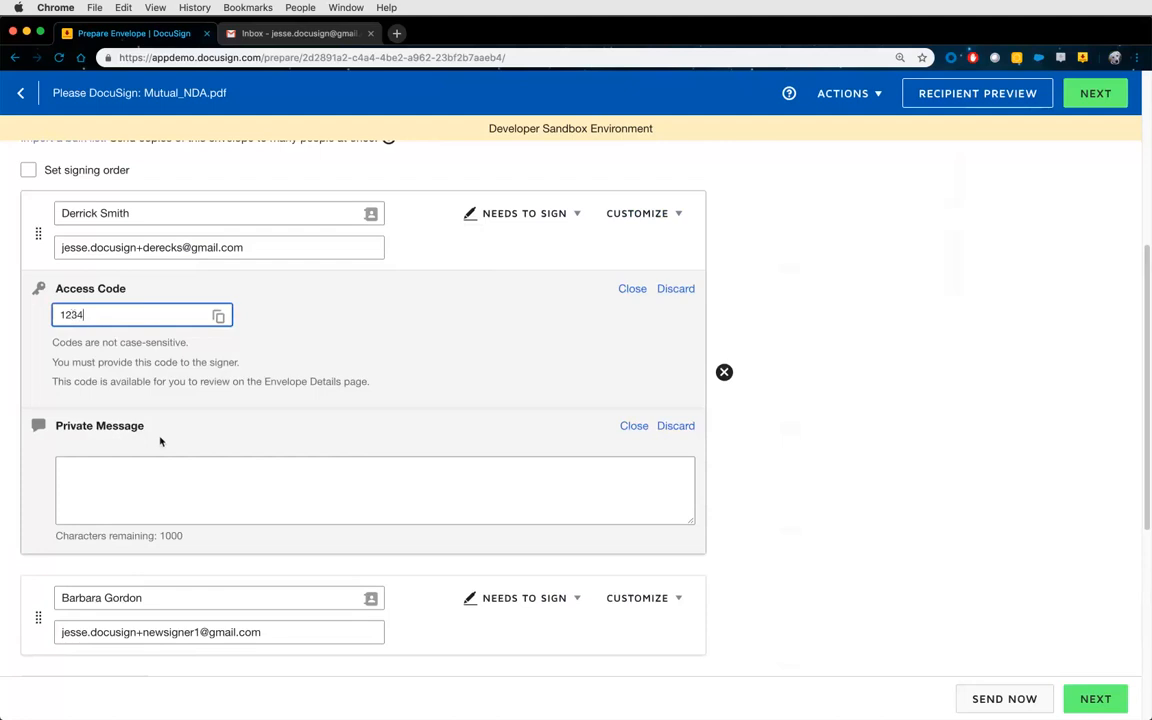
pyautogui.click(87, 483)
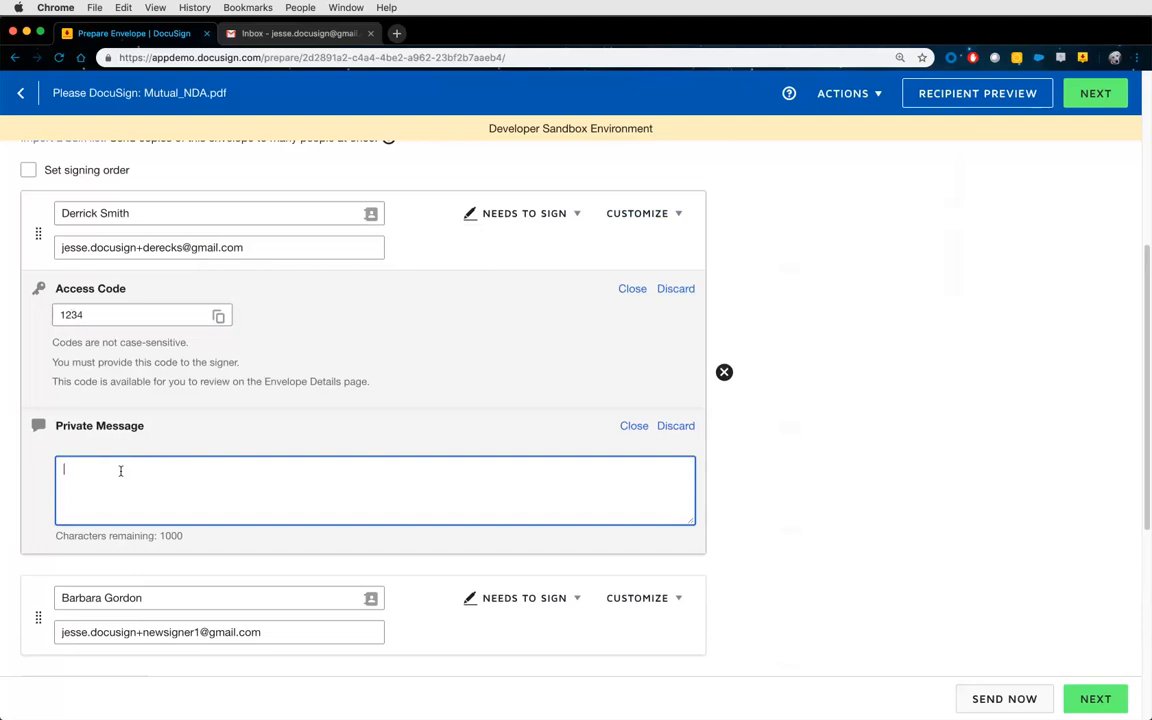
pyautogui.write('your access code is the last 4 of your ssn')
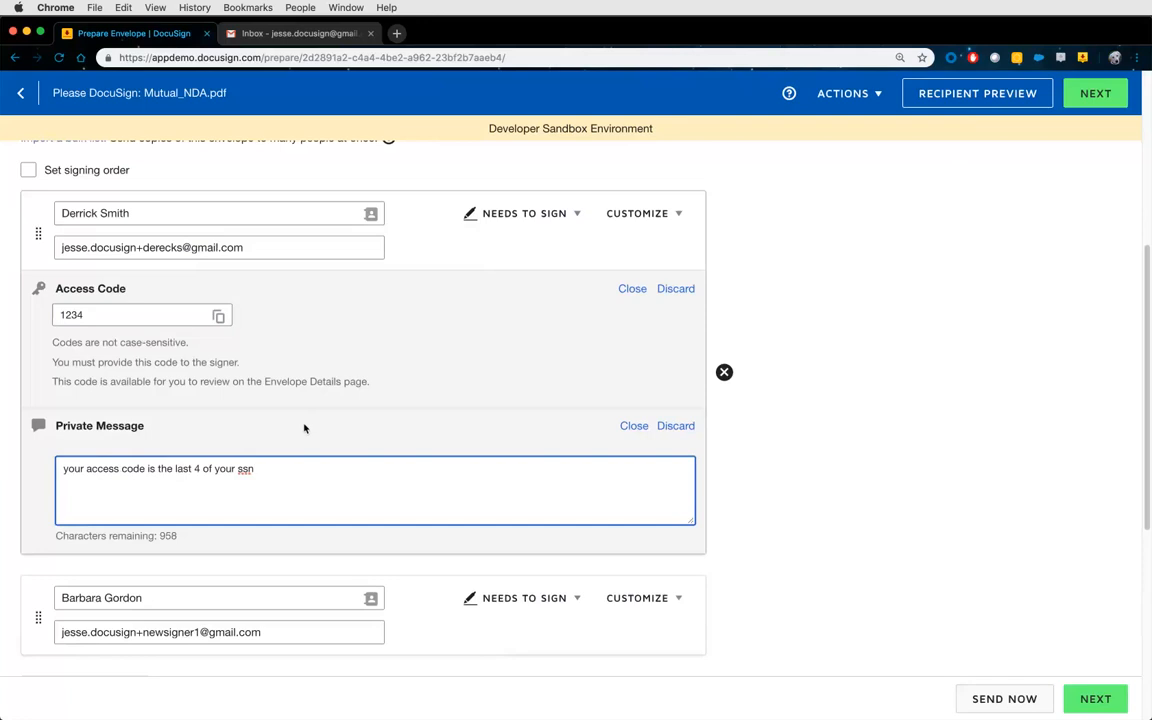
pyautogui.click(630, 424)
pyautogui.click(632, 289)
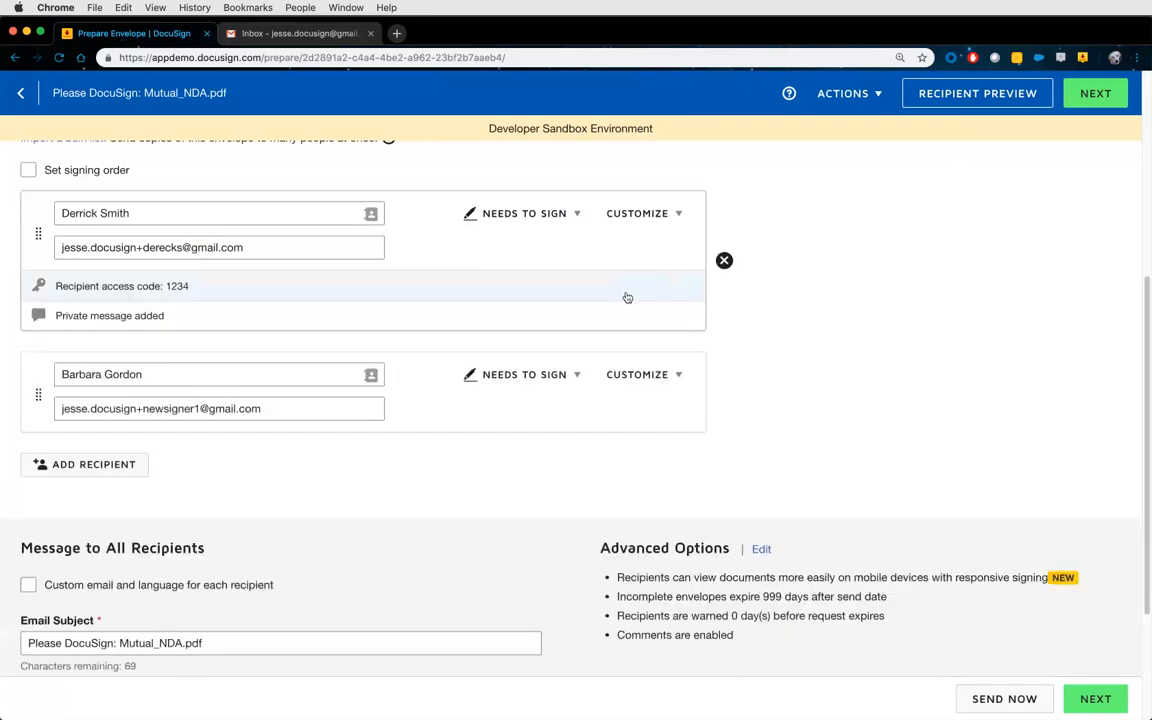
pyautogui.scroll(3, 742, 379)
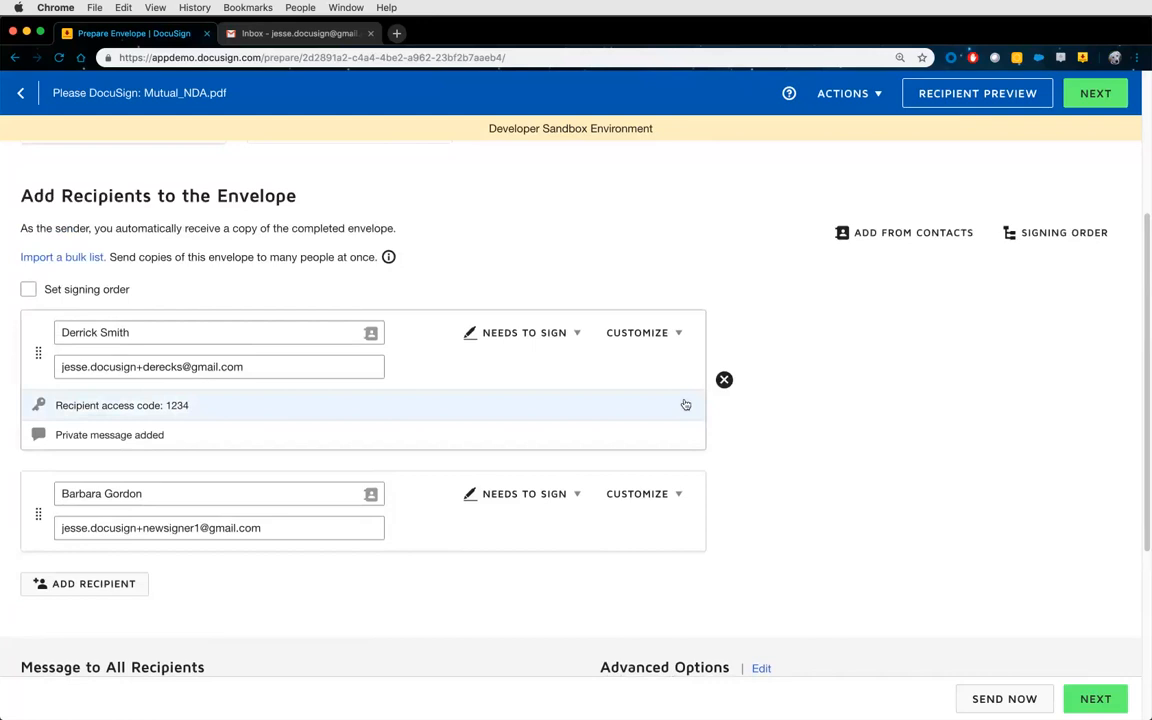
# Turn on signing order, number the recipients 1 then 2, and check the routing diagram.
pyautogui.click(1054, 235)
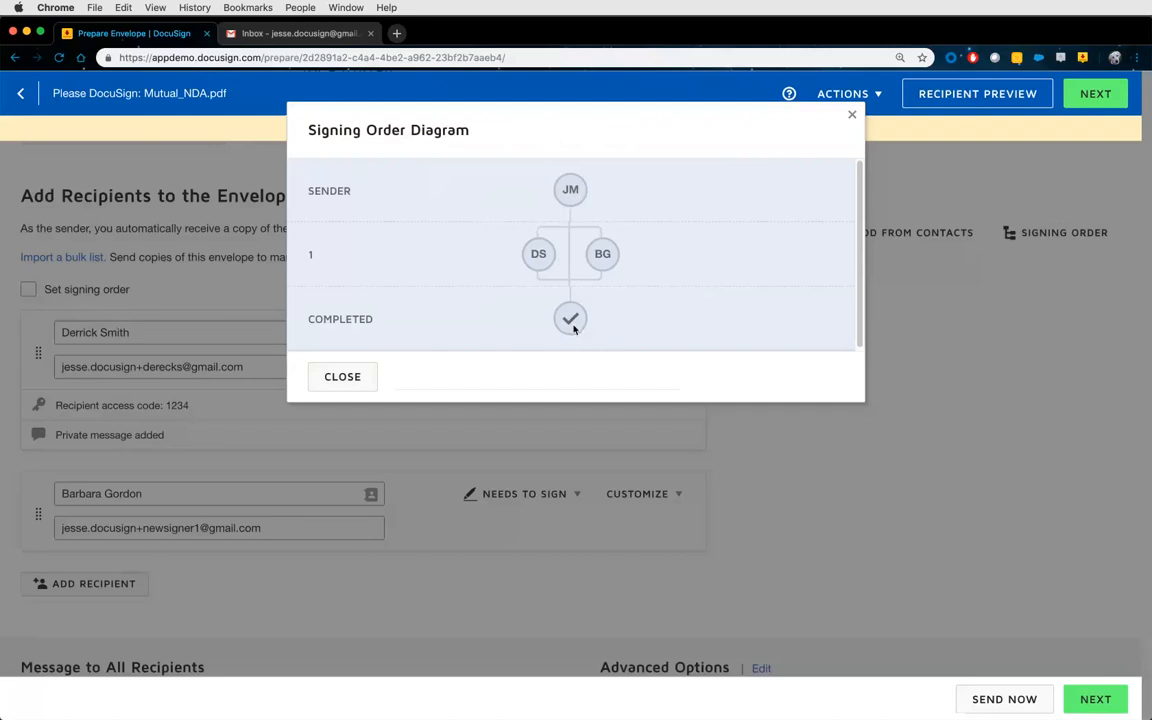
pyautogui.click(340, 377)
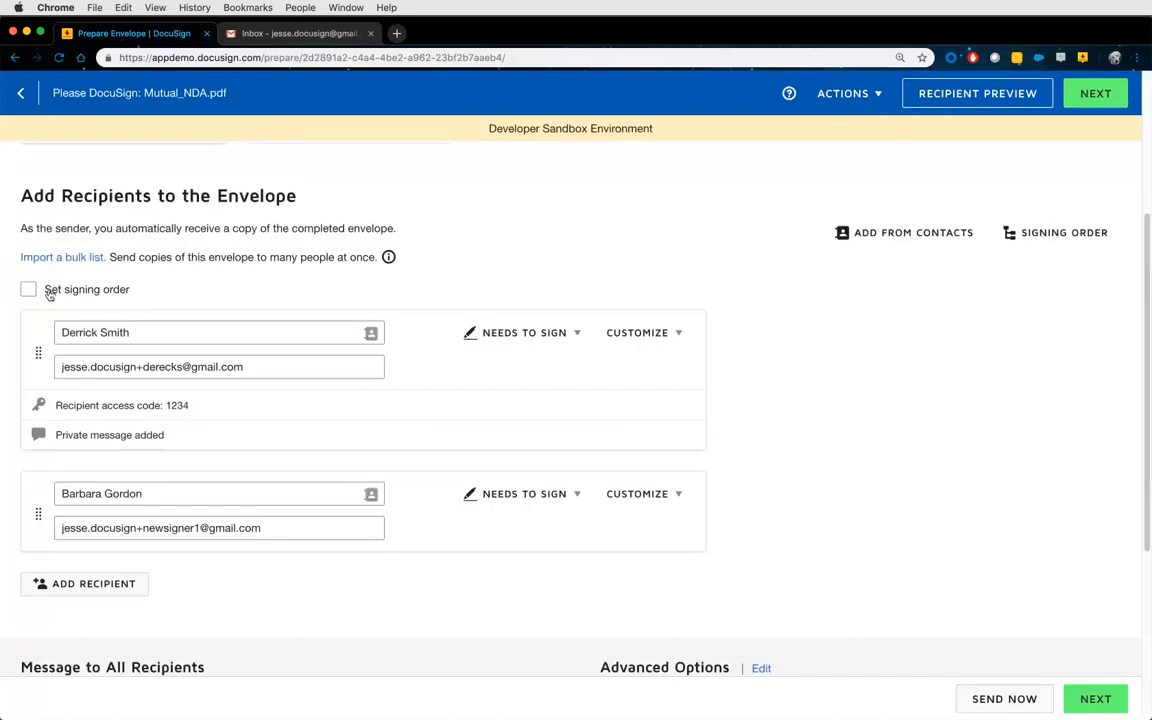
pyautogui.click(44, 291)
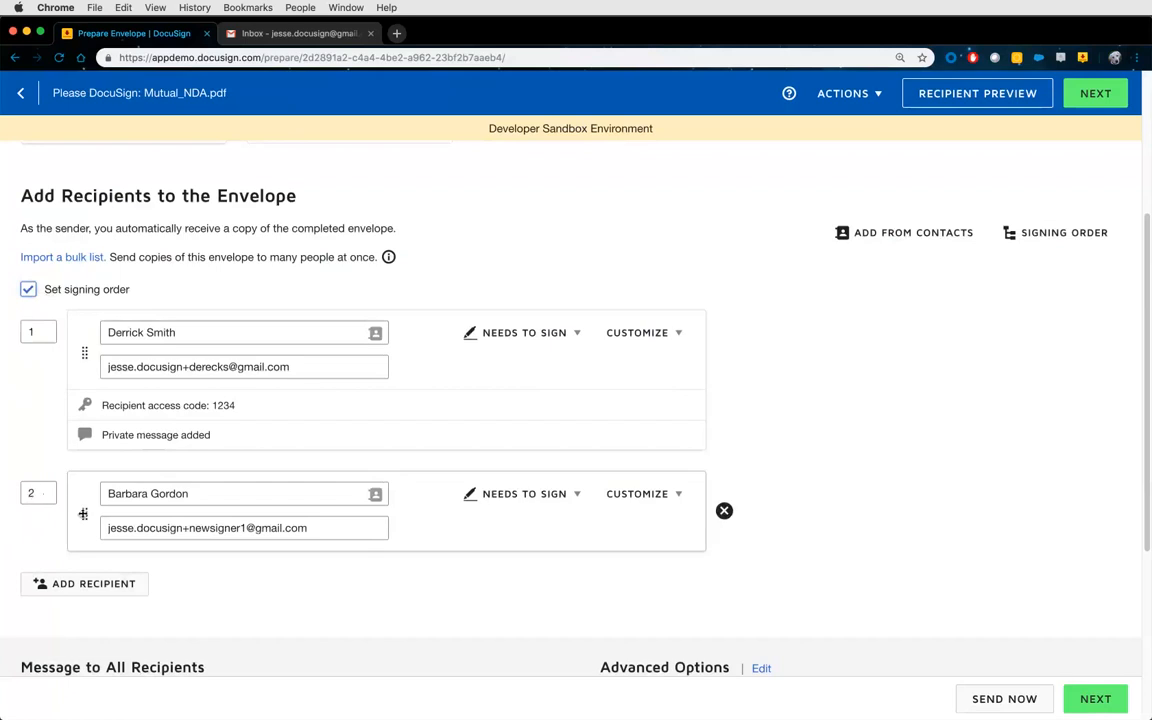
pyautogui.moveTo(73, 513); pyautogui.dragTo(82, 358)
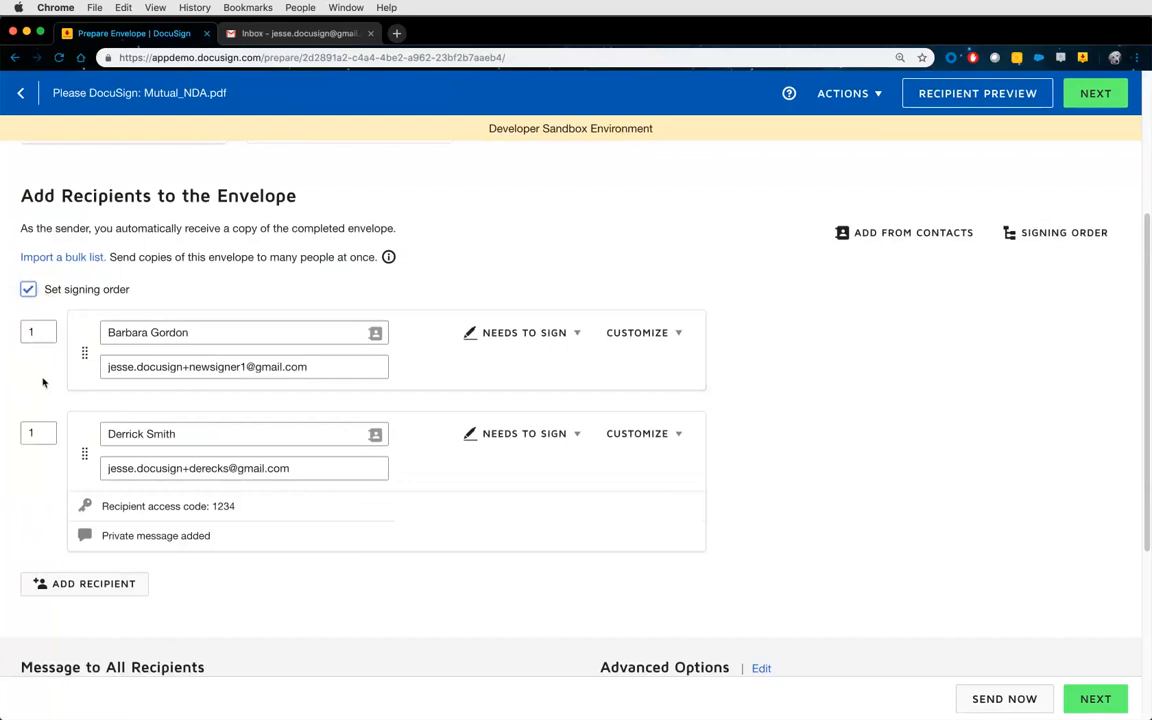
pyautogui.click(36, 432)
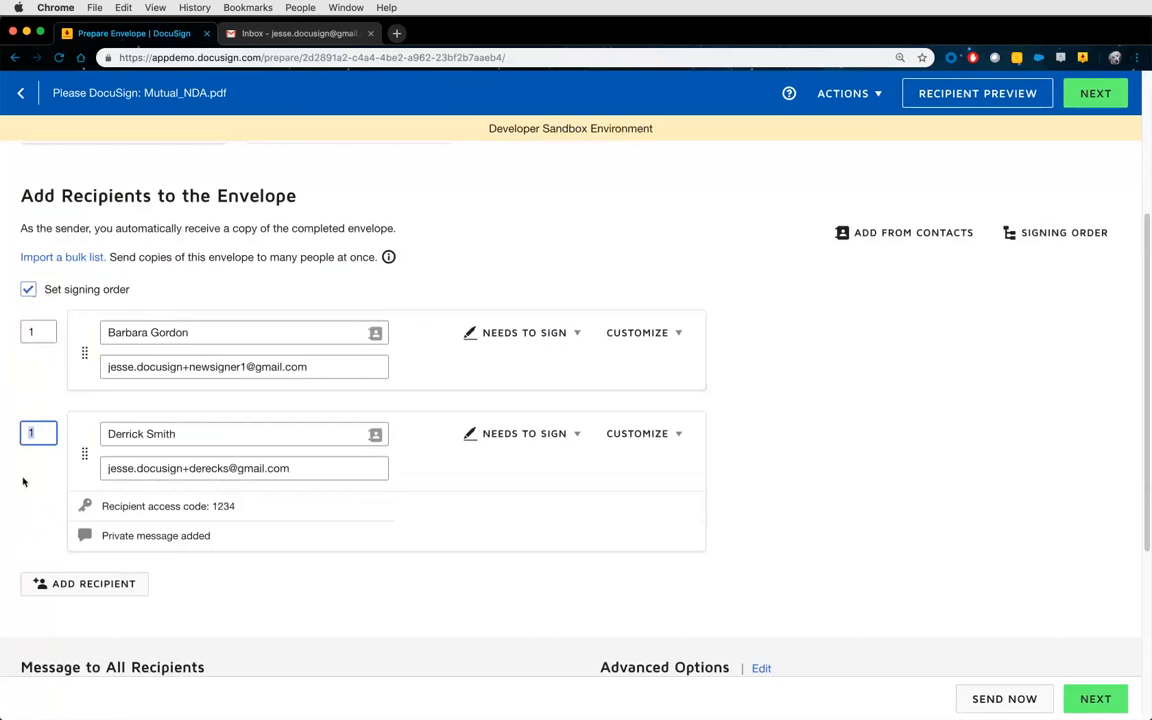
pyautogui.write('2')
pyautogui.click(1055, 233)
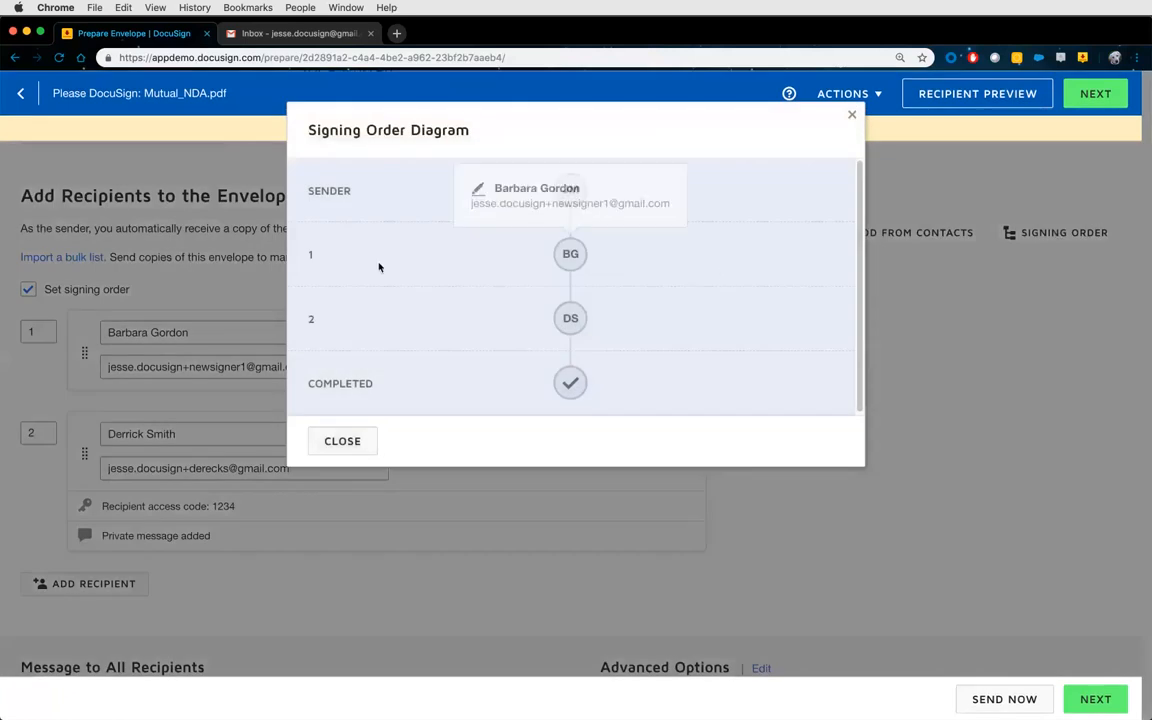
pyautogui.moveTo(560, 265)
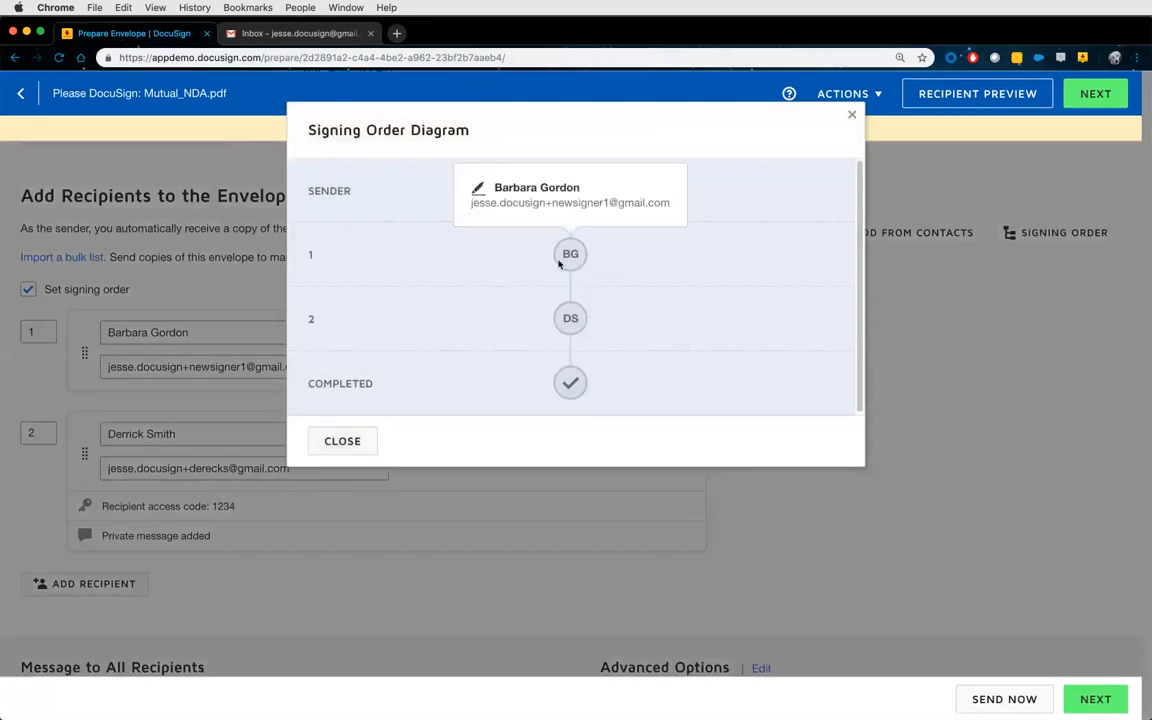
pyautogui.moveTo(573, 318)
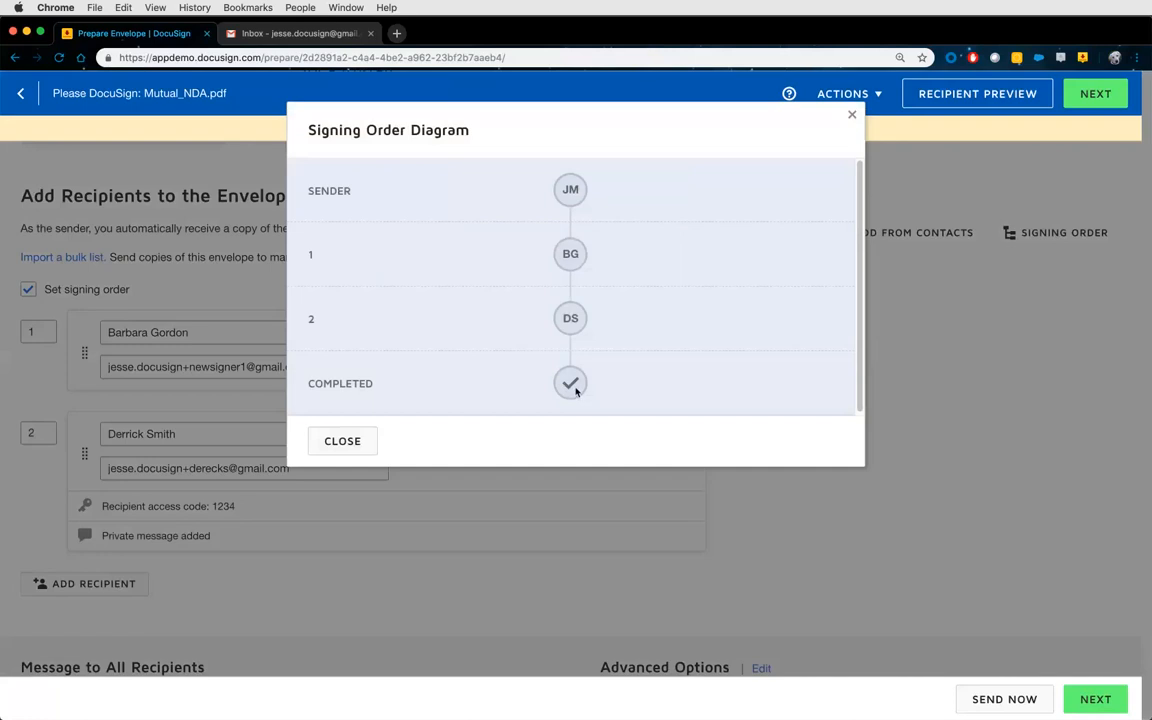
pyautogui.click(342, 441)
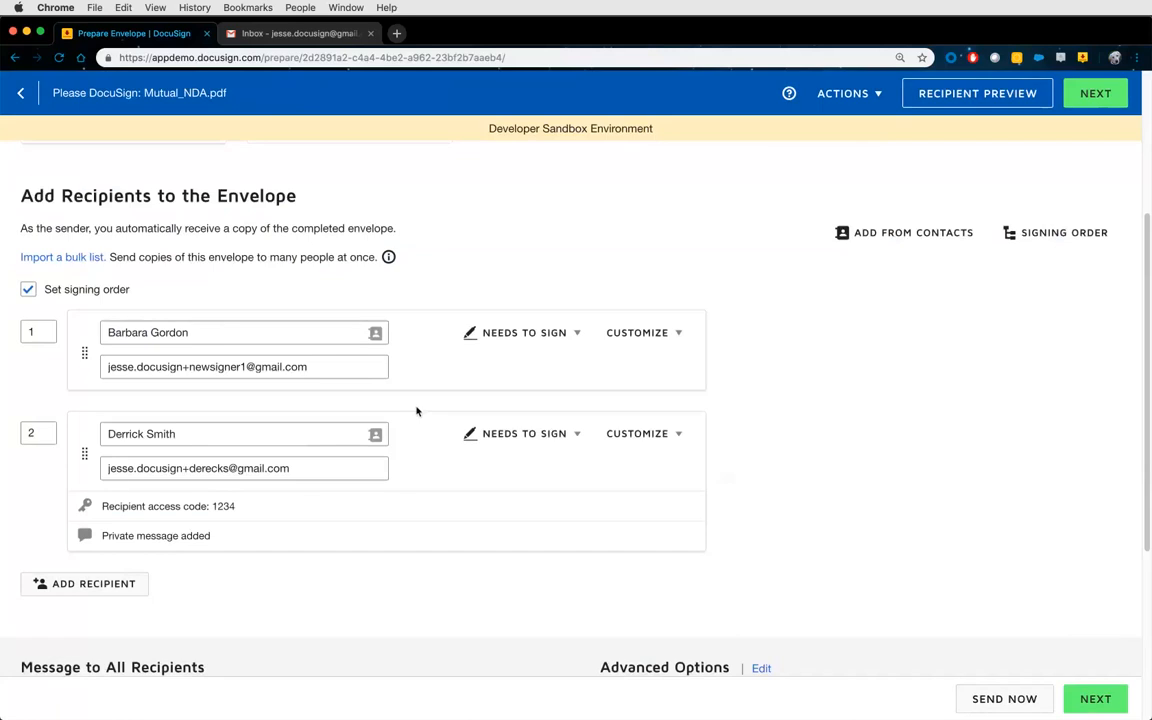
# Add the suggested contact as a third recipient with signing order 1 and view the diagram.
pyautogui.scroll(-1, 417, 411)
pyautogui.click(112, 532)
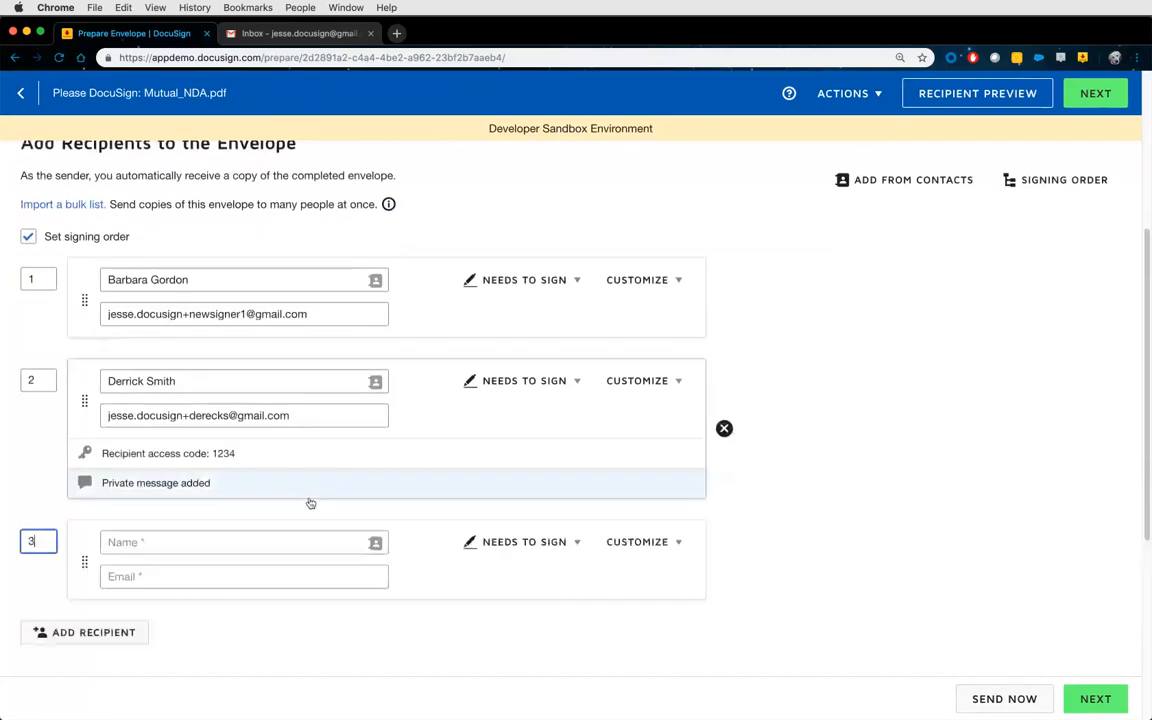
pyautogui.click(345, 541)
pyautogui.click(309, 571)
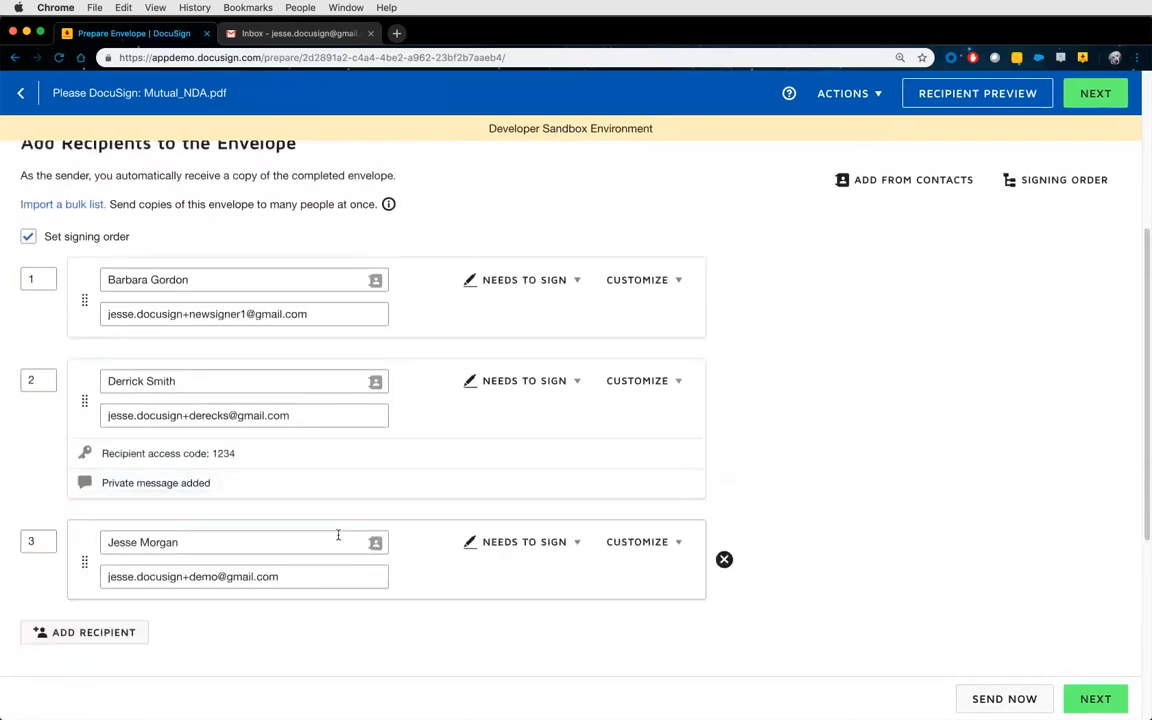
pyautogui.click(30, 541)
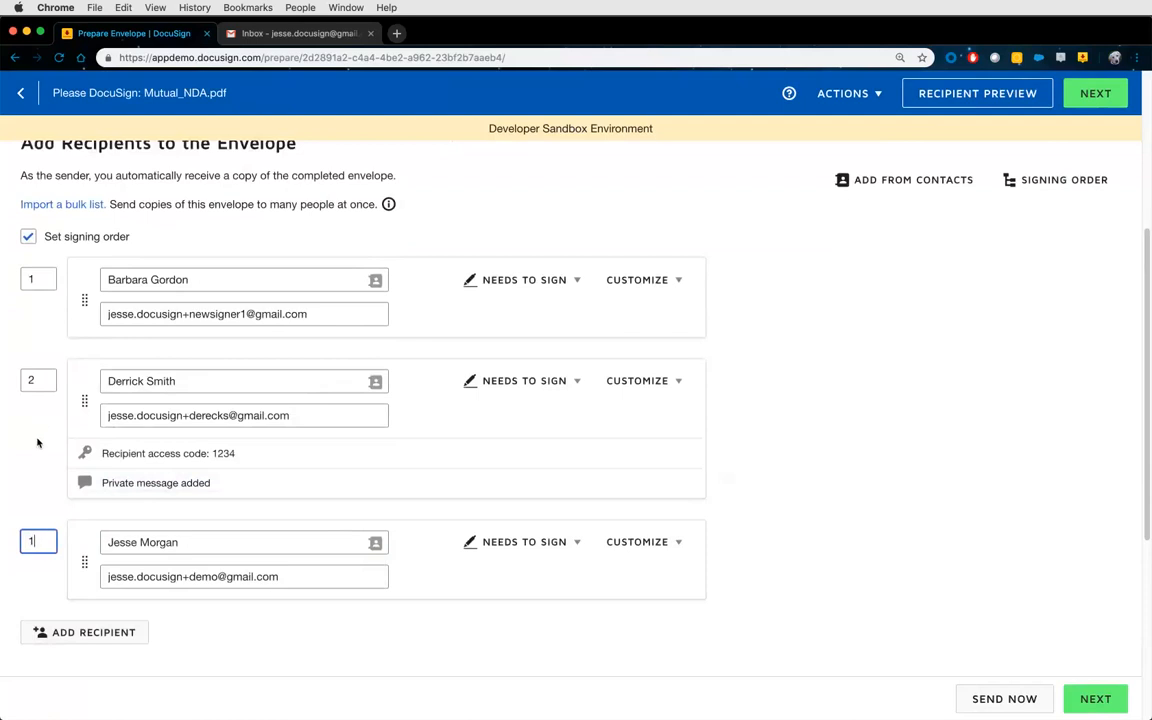
pyautogui.write('1')
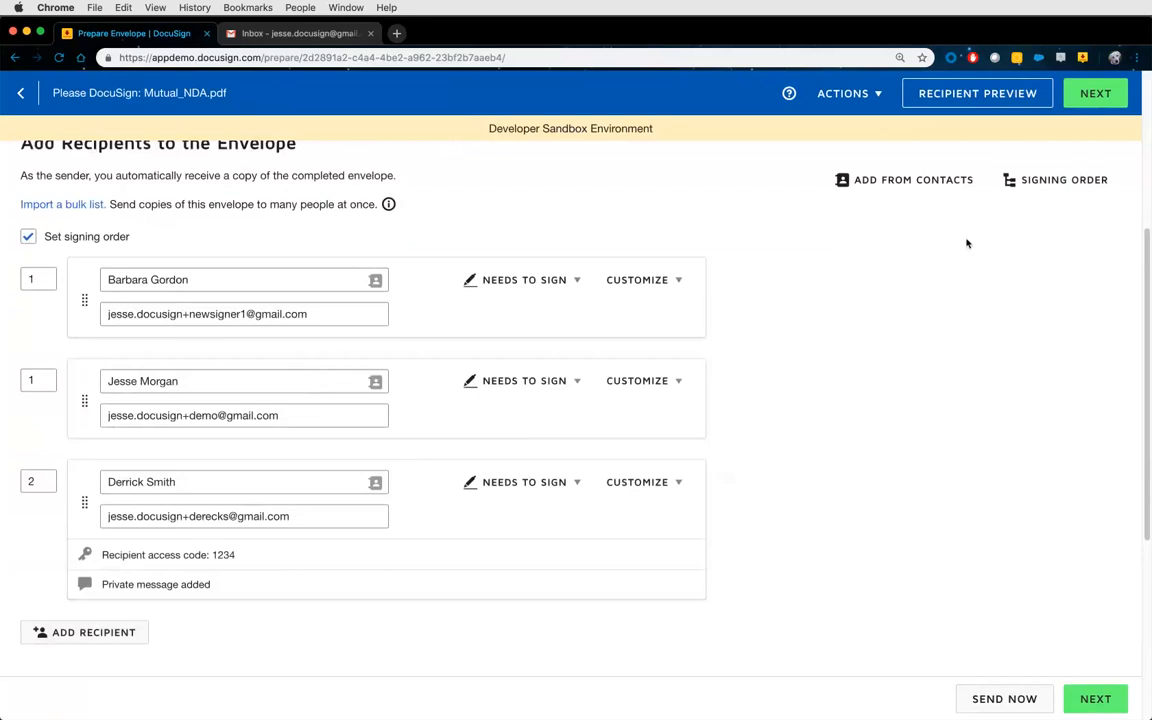
pyautogui.click(1064, 181)
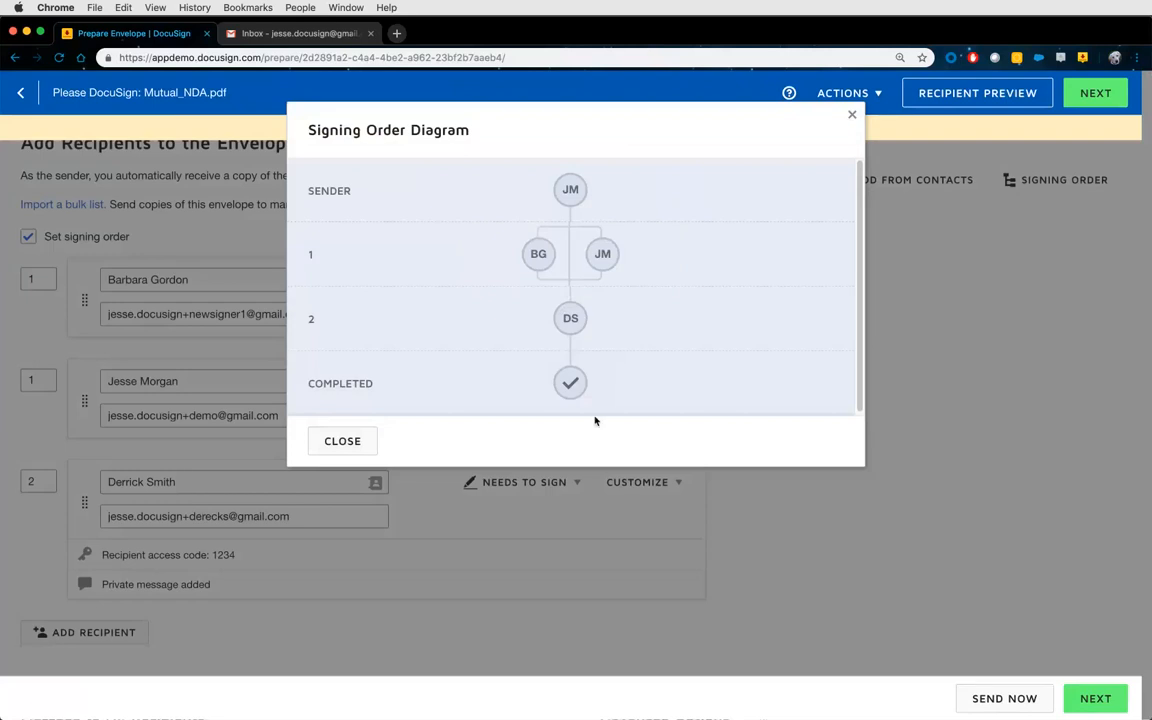
# Close the diagram and delete the third recipient's card.
pyautogui.click(362, 441)
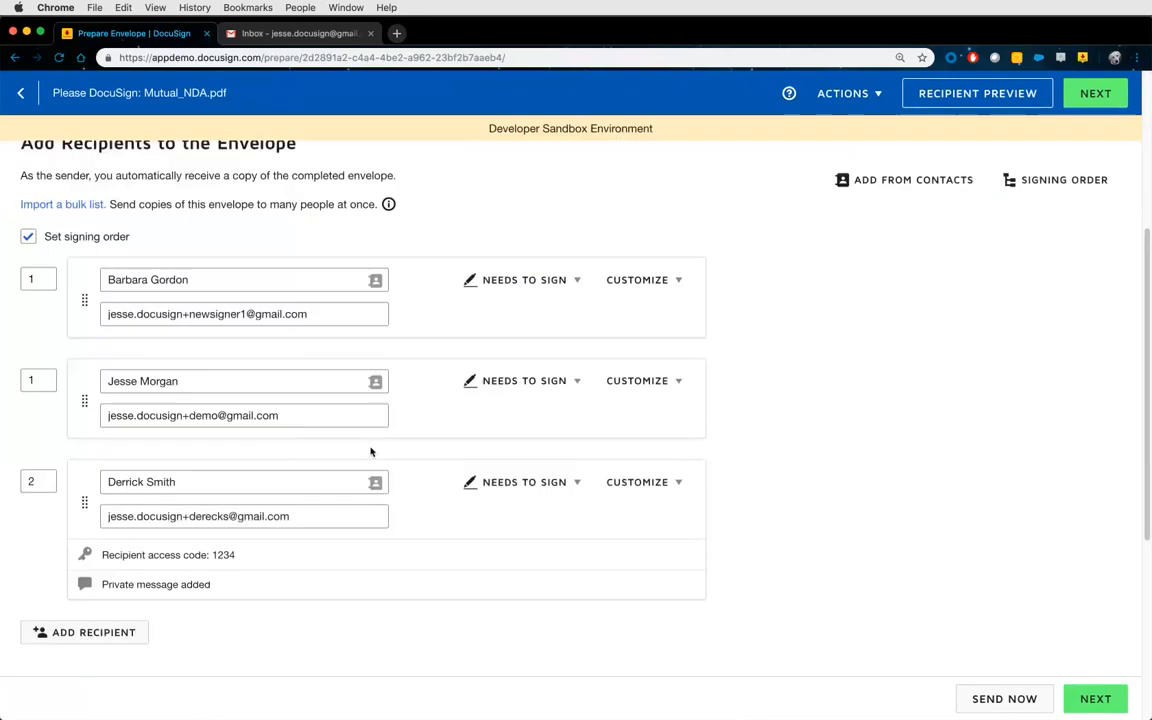
pyautogui.moveTo(489, 365)
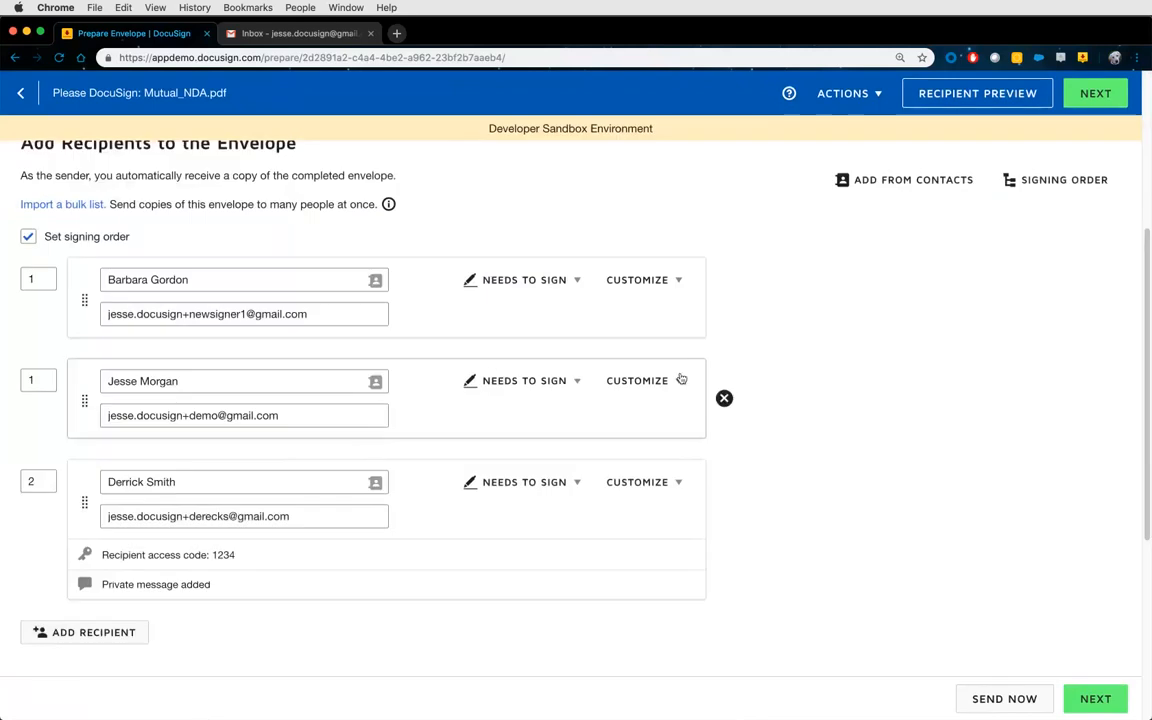
pyautogui.click(720, 399)
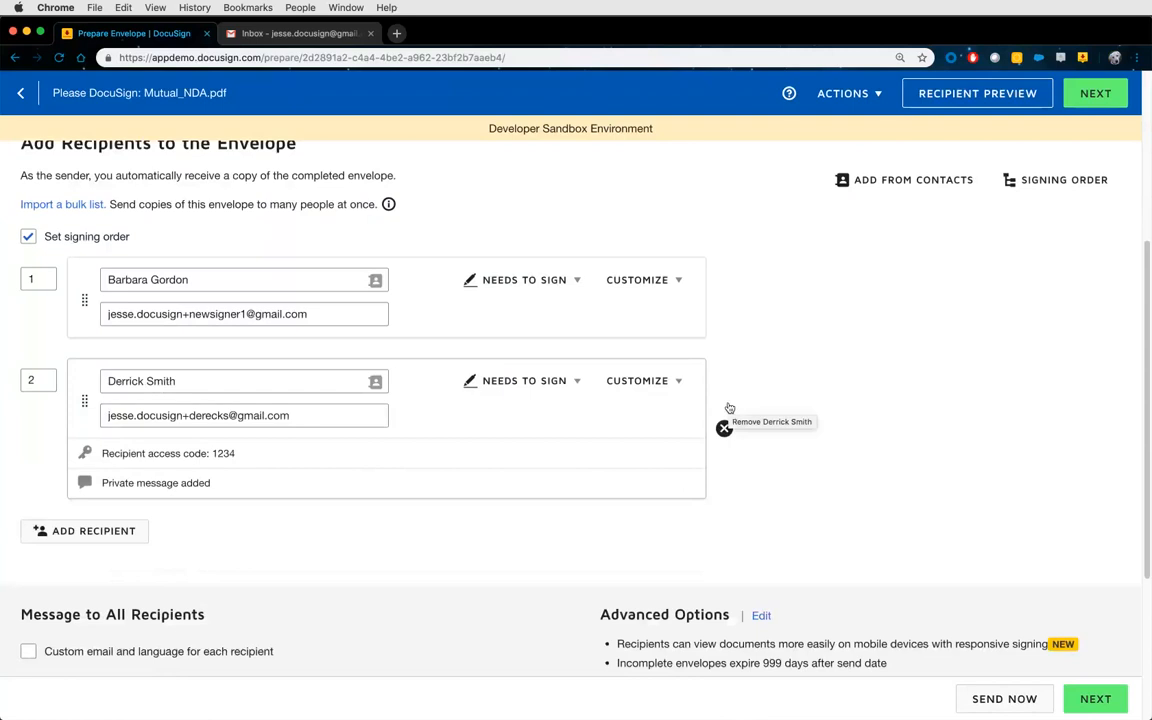
# Replace the email subject with 'VSU - DocuSign 101'.
pyautogui.scroll(-3, 734, 476)
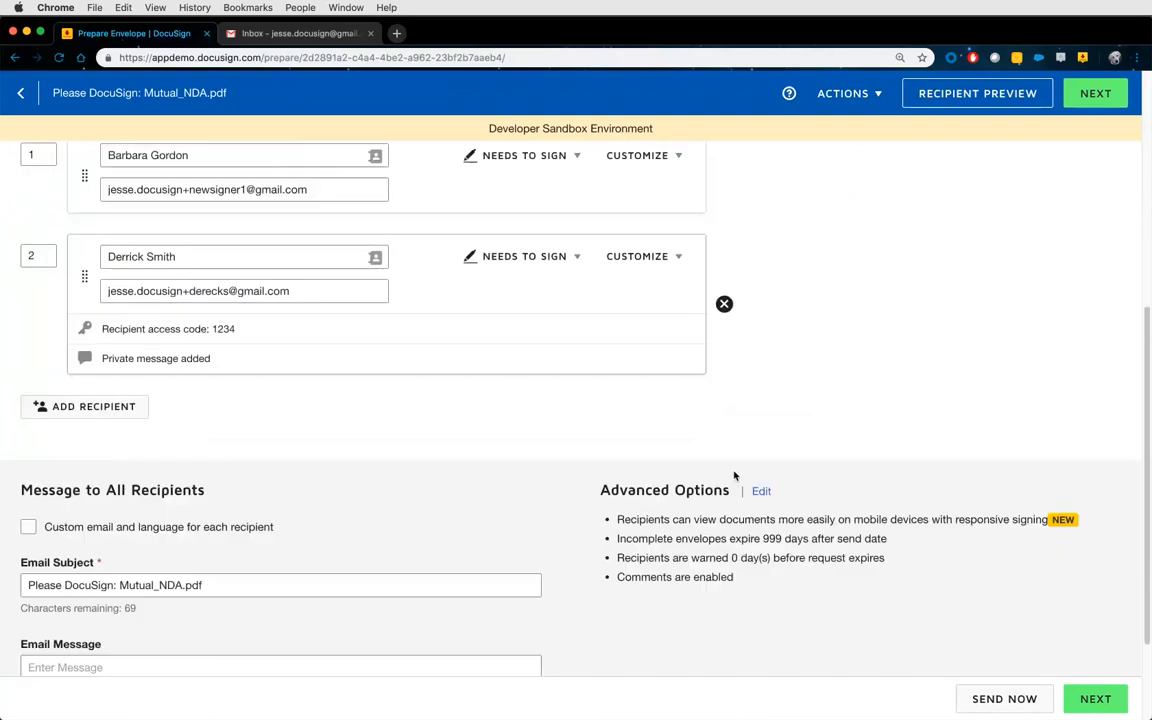
pyautogui.scroll(-3, 734, 476)
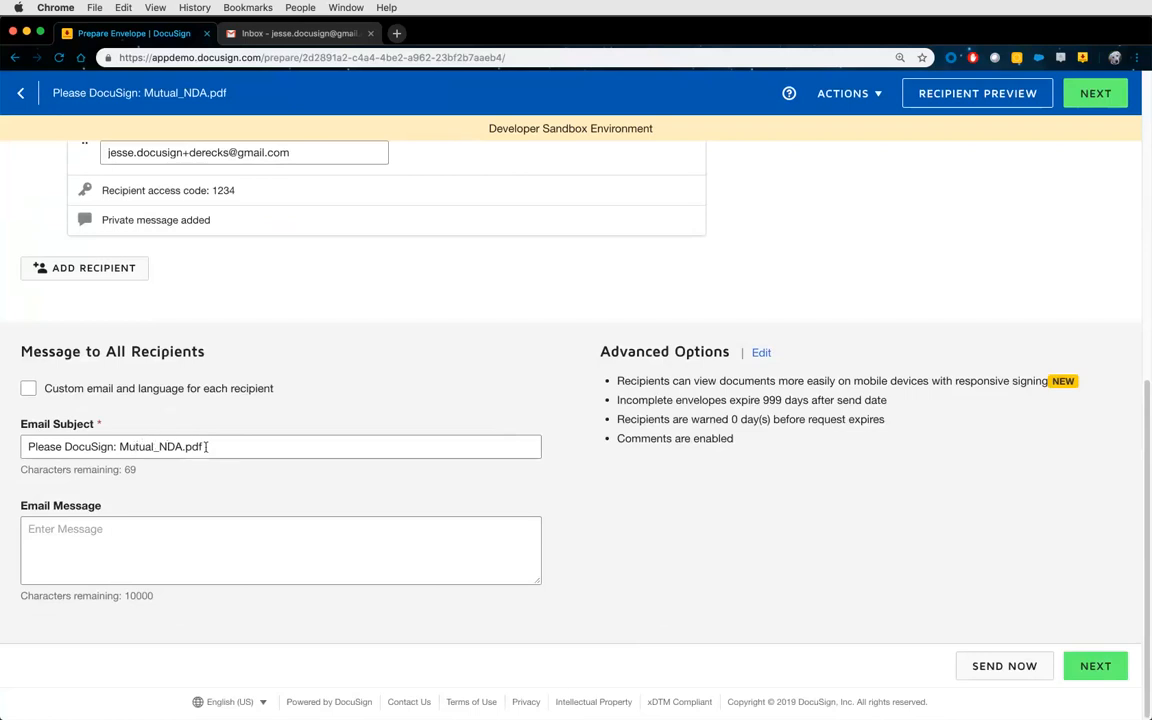
pyautogui.moveTo(205, 446); pyautogui.dragTo(16, 452)
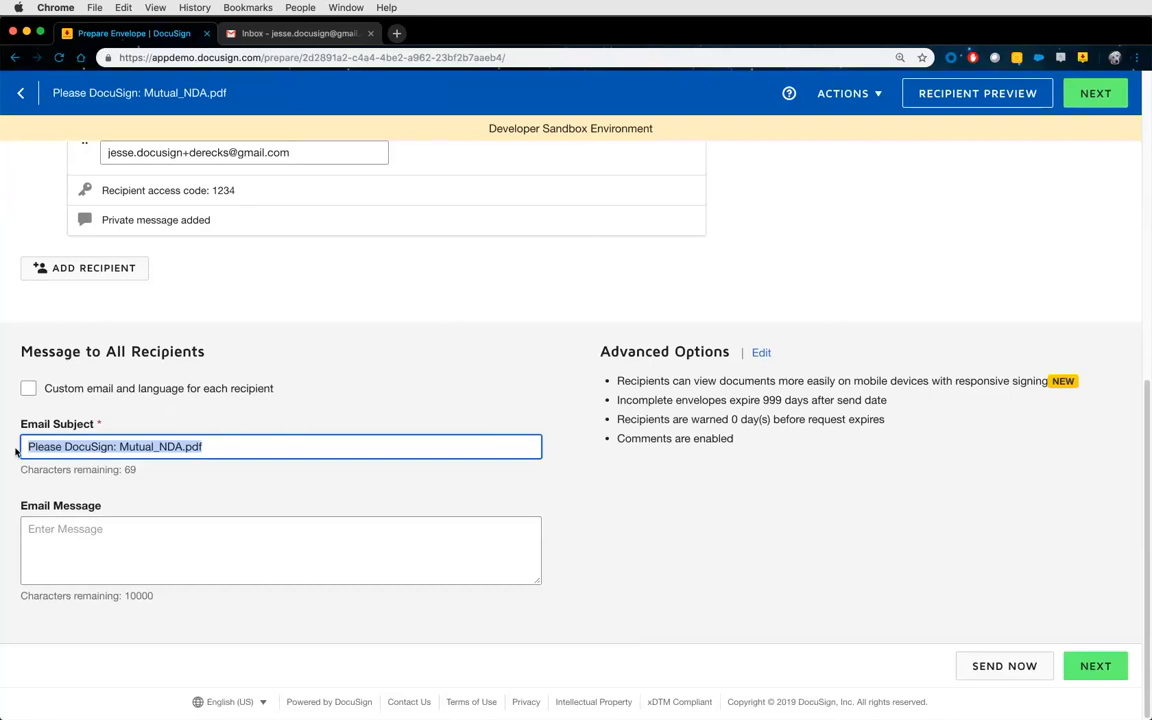
pyautogui.write('V')
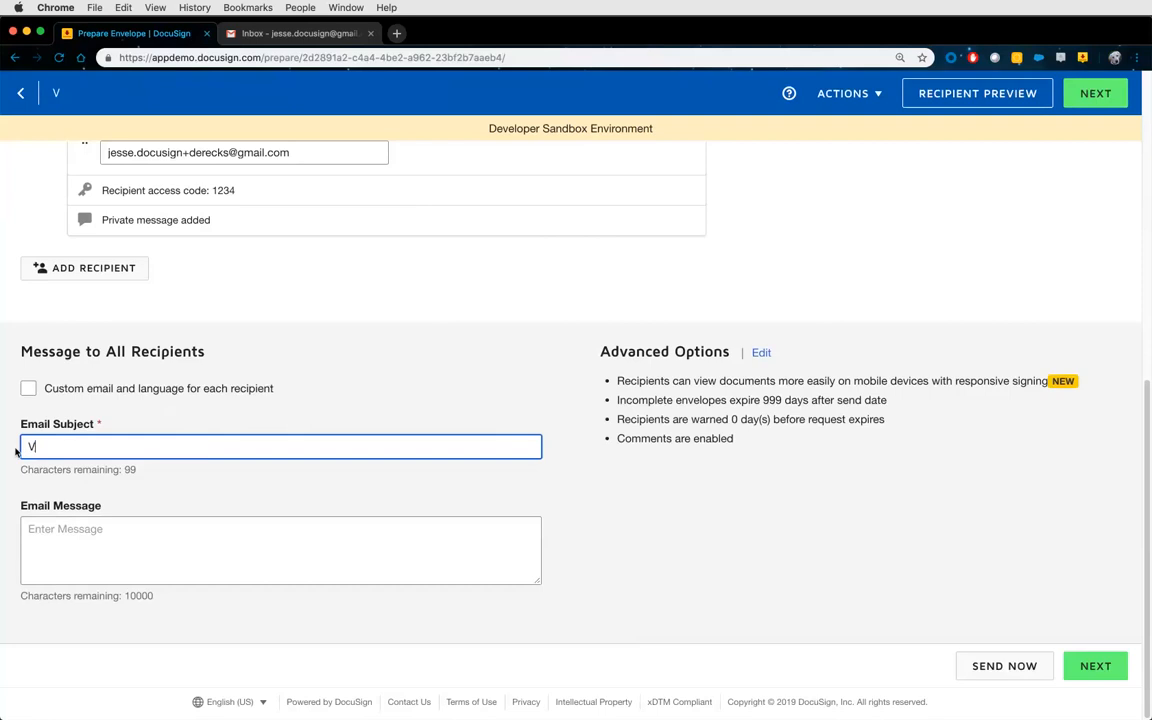
pyautogui.write('SU - DocuSign')
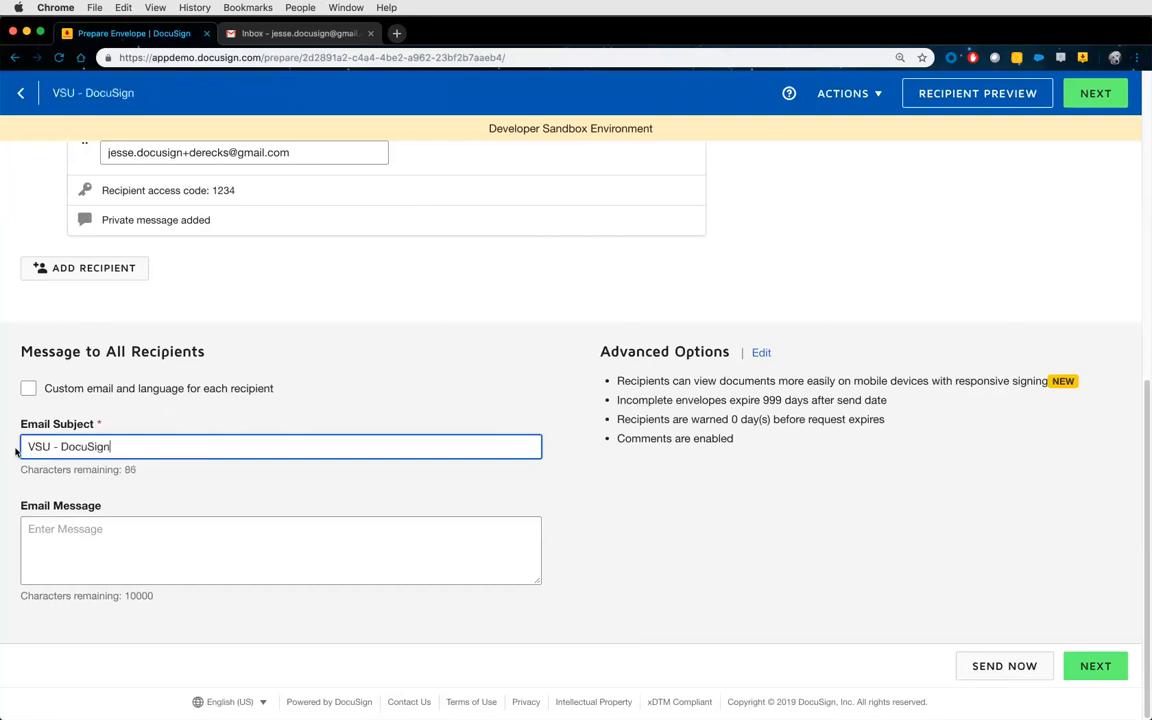
pyautogui.write(' 101')
# Enter 'Hello world' as the email message for all recipients.
pyautogui.click(65, 528)
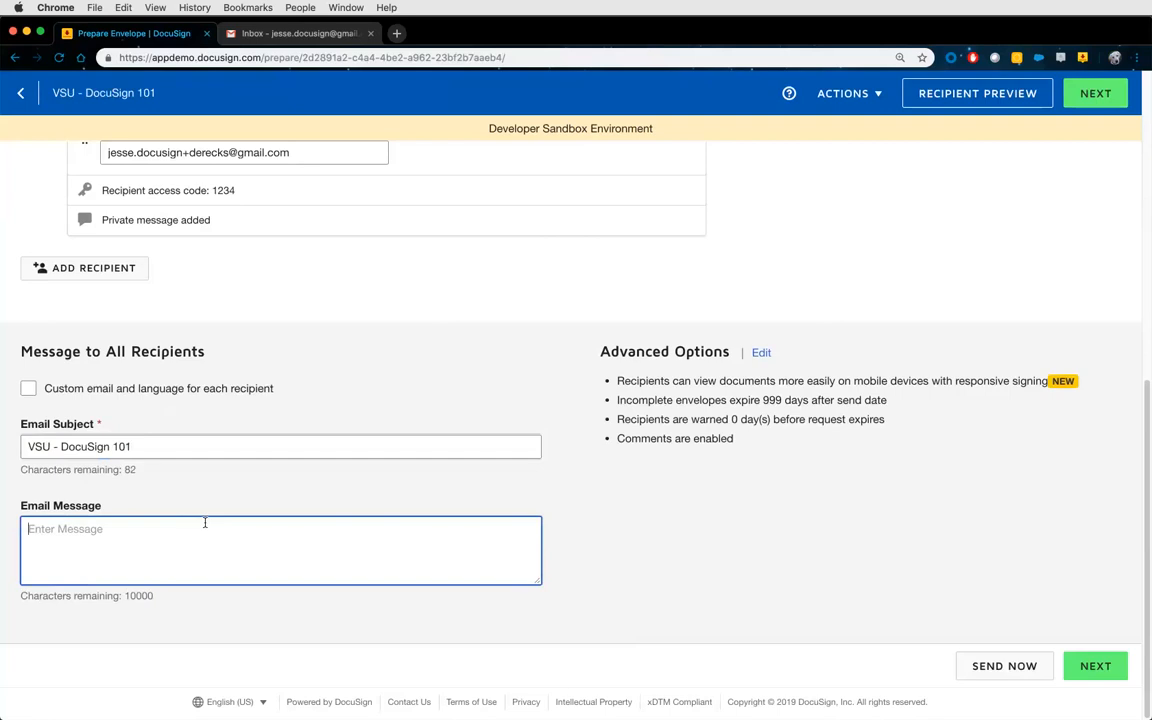
pyautogui.write('Hello world')
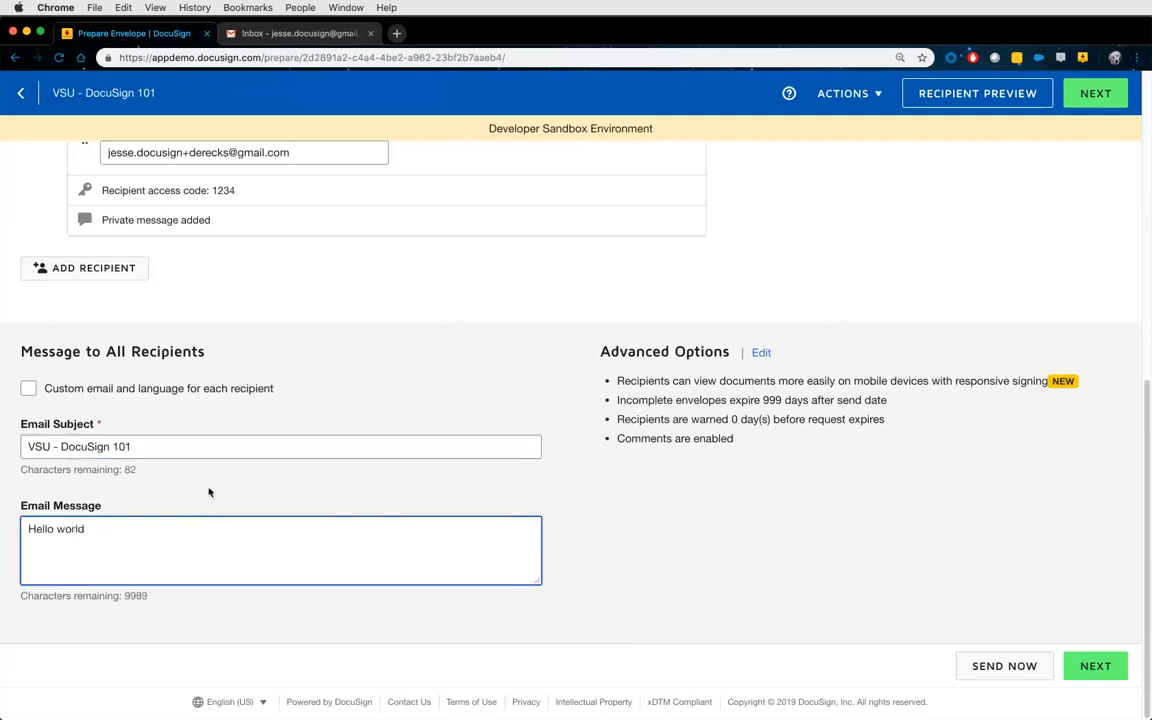
pyautogui.click(175, 445)
pyautogui.press('super+a')
pyautogui.click(323, 342)
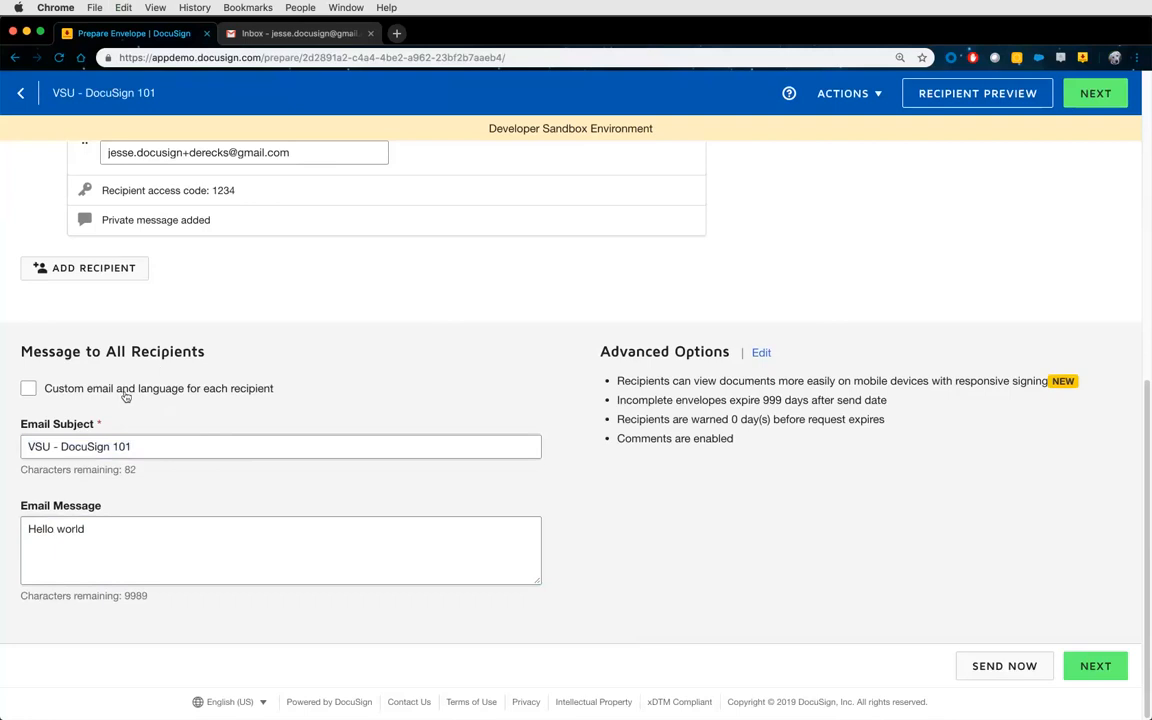
# Turn on custom email per recipient and set the first recipient's language to Spanish.
pyautogui.click(125, 397)
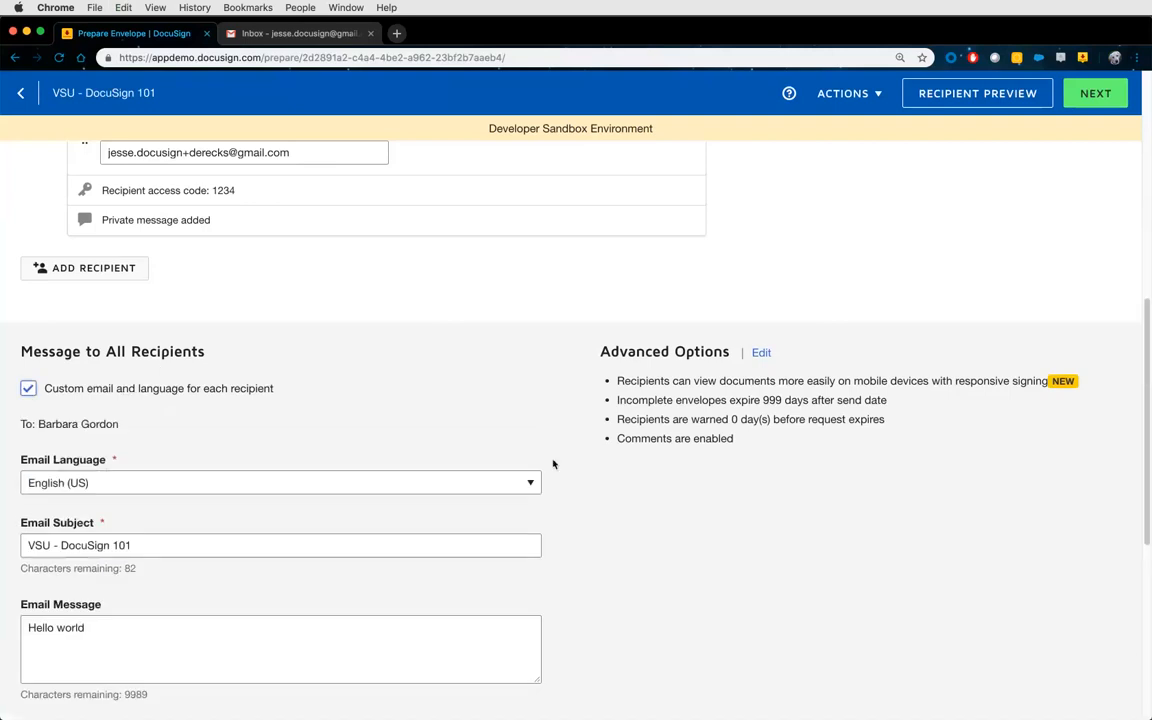
pyautogui.scroll(-2, 550, 465)
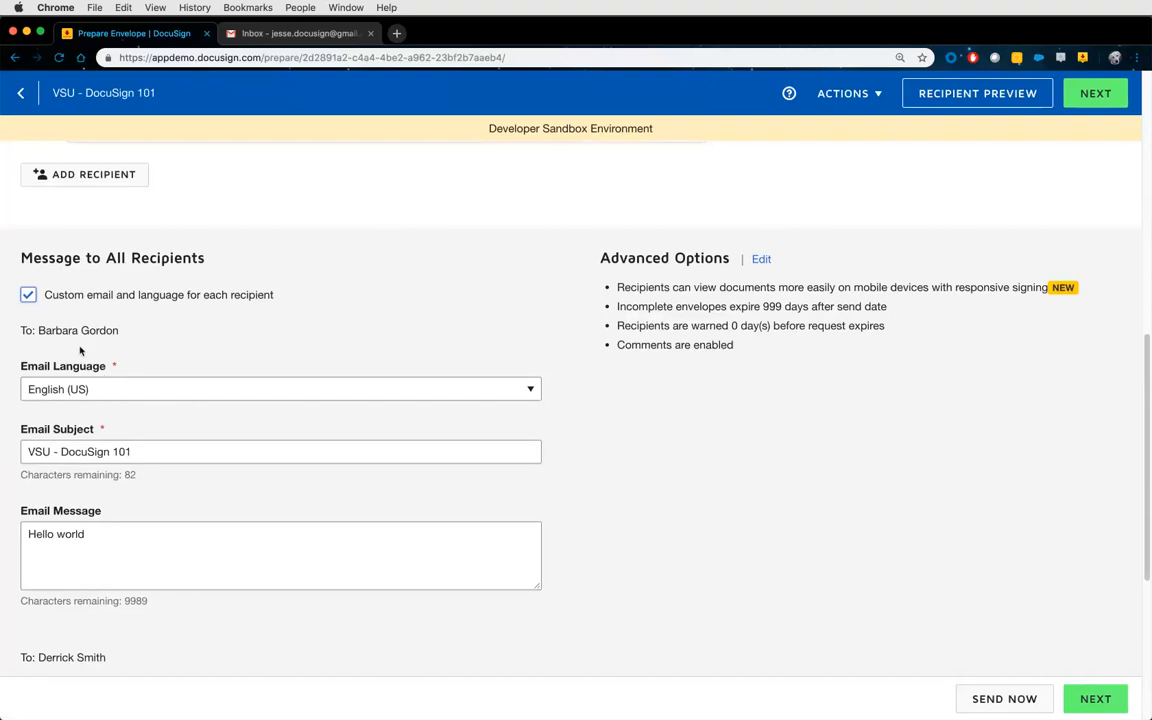
pyautogui.click(177, 394)
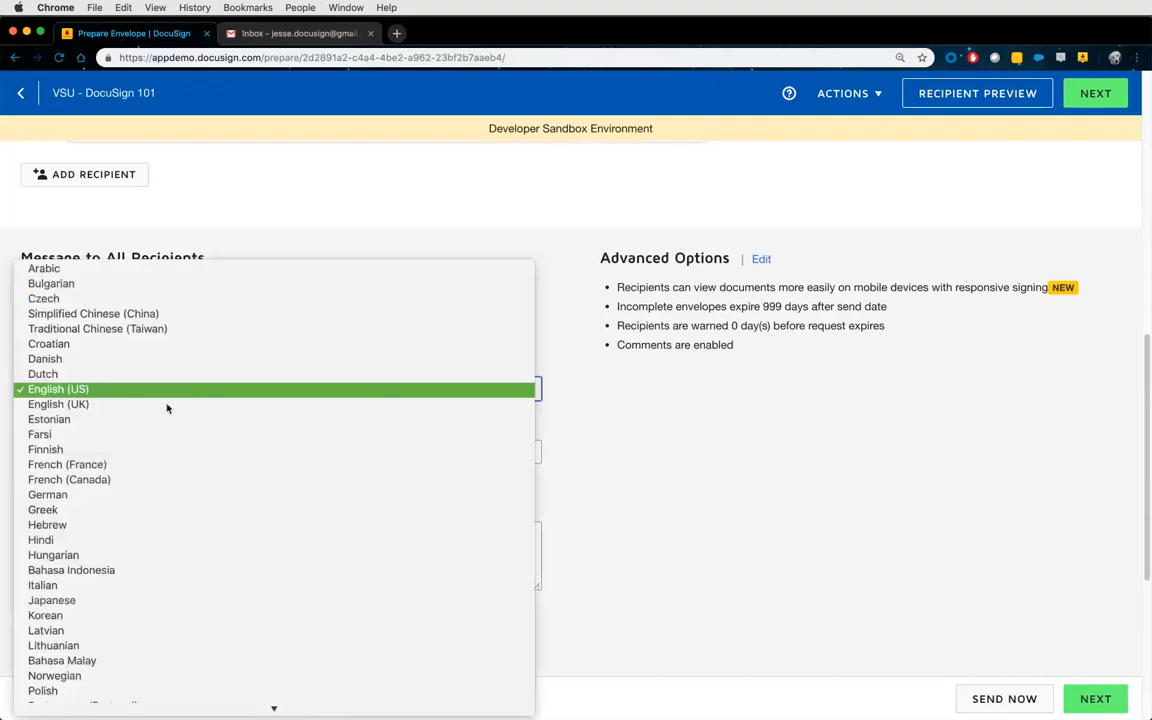
pyautogui.scroll(-5, 115, 541)
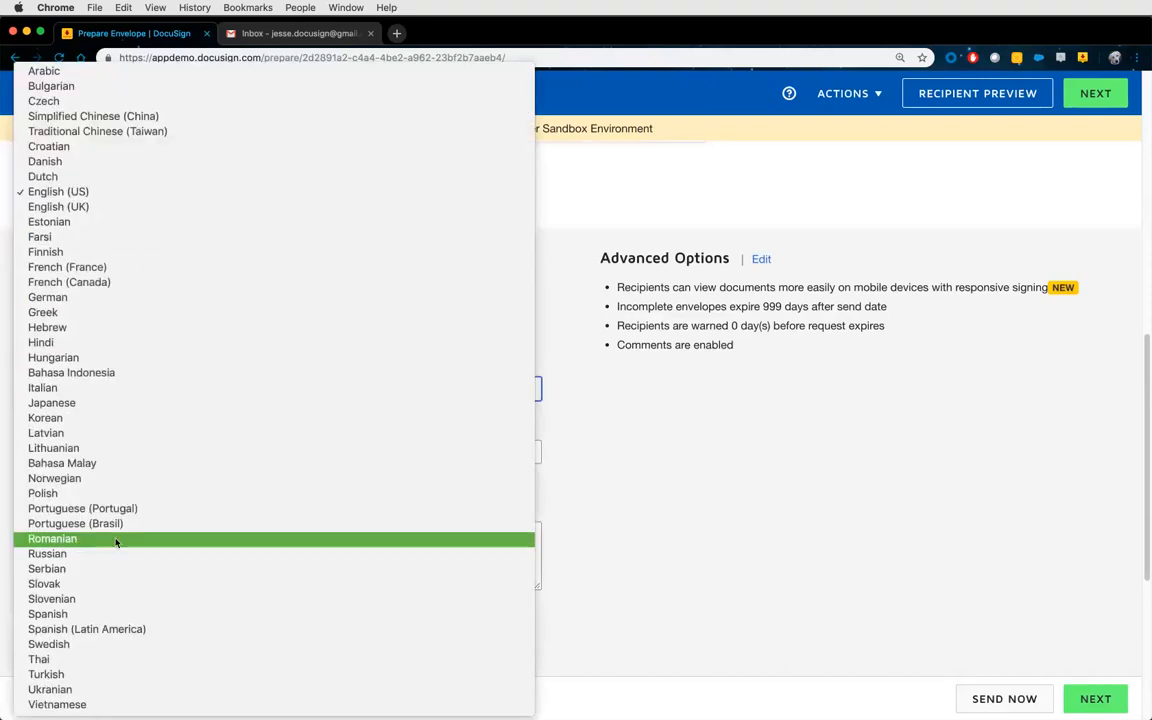
pyautogui.click(90, 613)
pyautogui.scroll(-5, 580, 500)
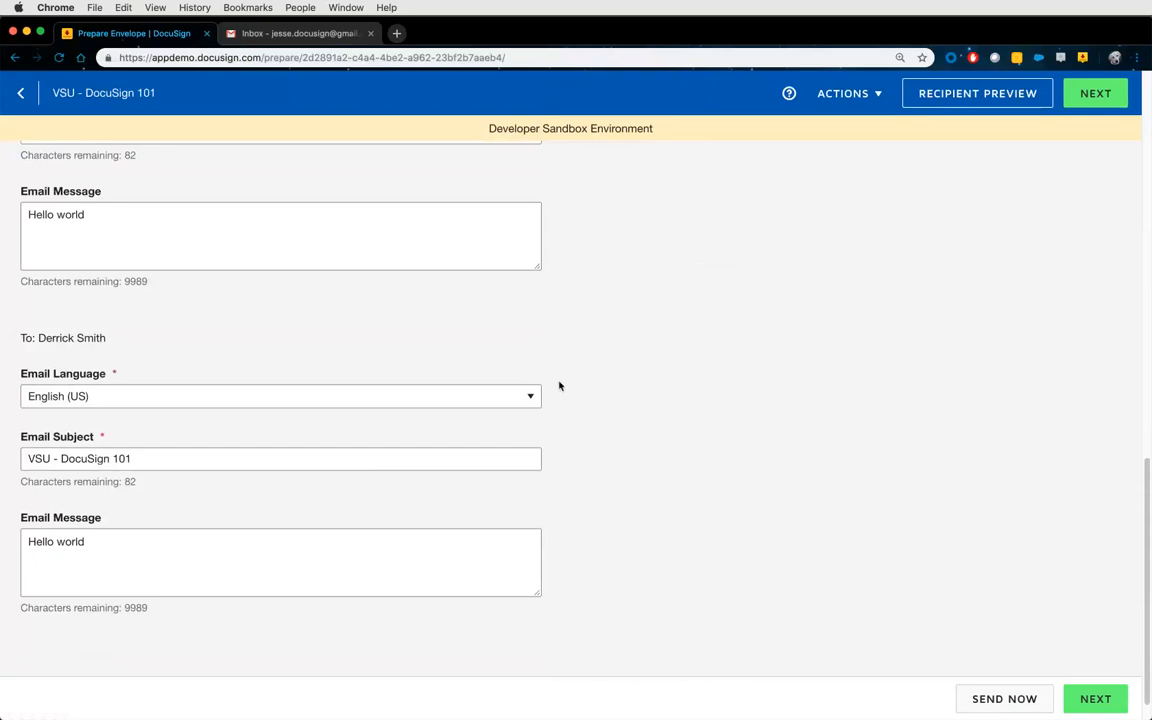
pyautogui.scroll(3, 565, 399)
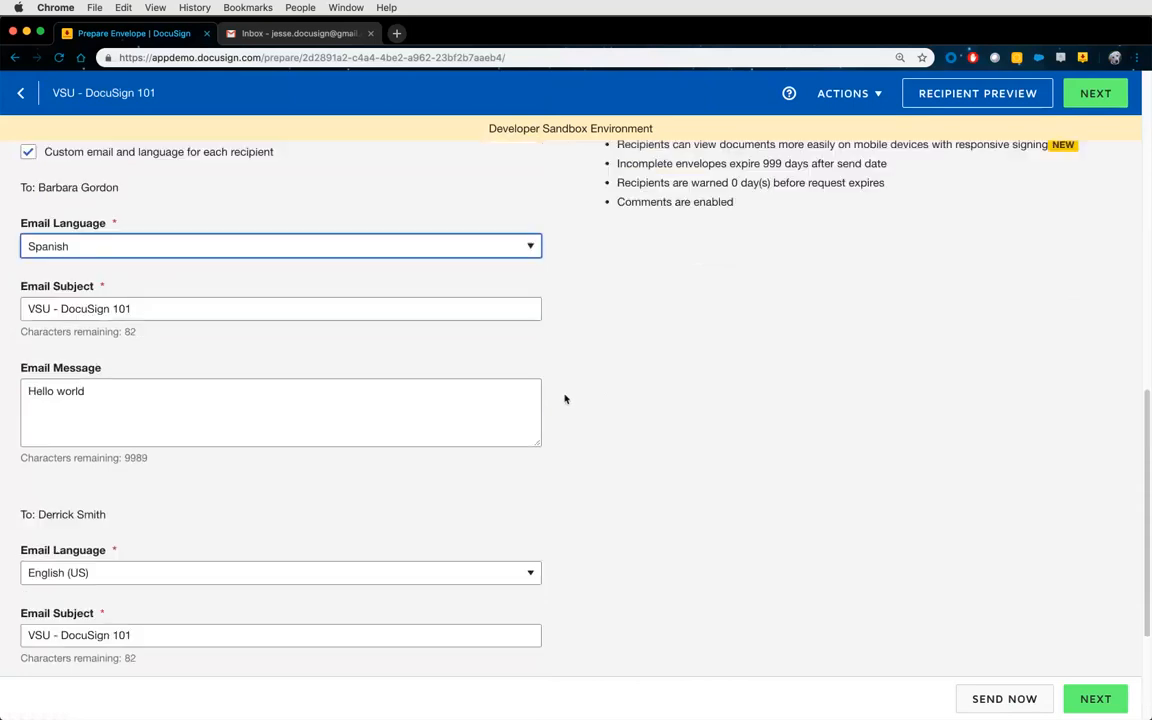
pyautogui.scroll(4, 564, 399)
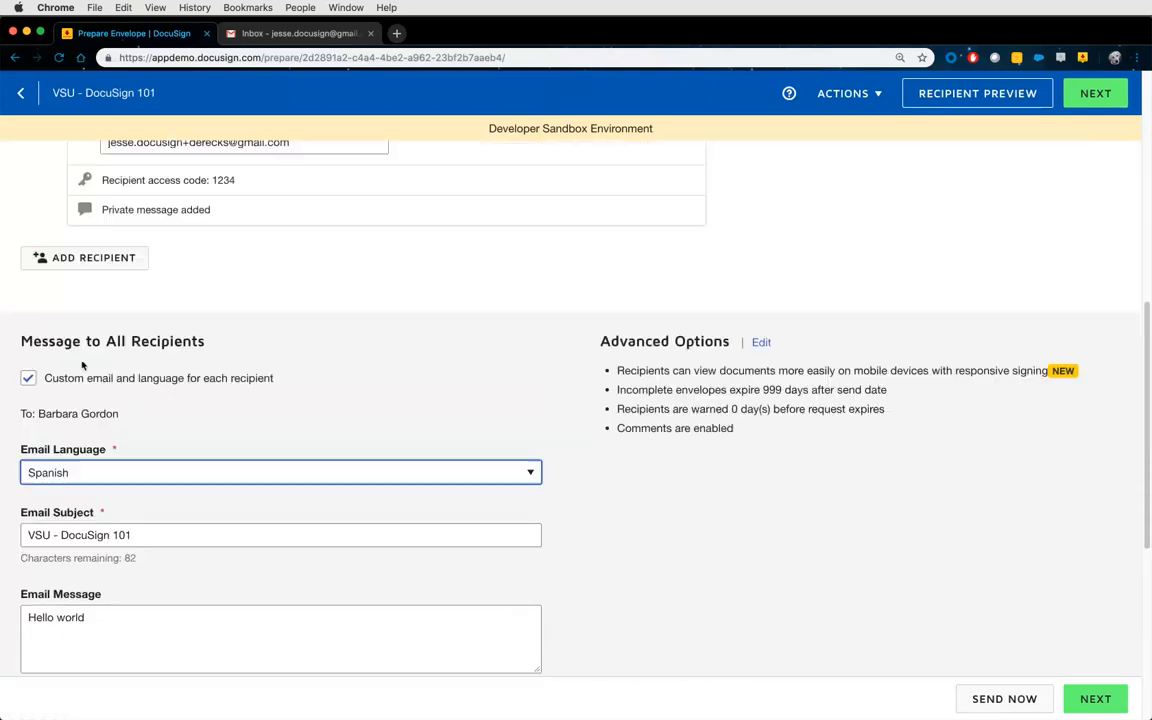
# Switch back to one shared email and select the whole email subject.
pyautogui.click(28, 388)
pyautogui.click(150, 446)
pyautogui.hotkey('ctrl', 'a')
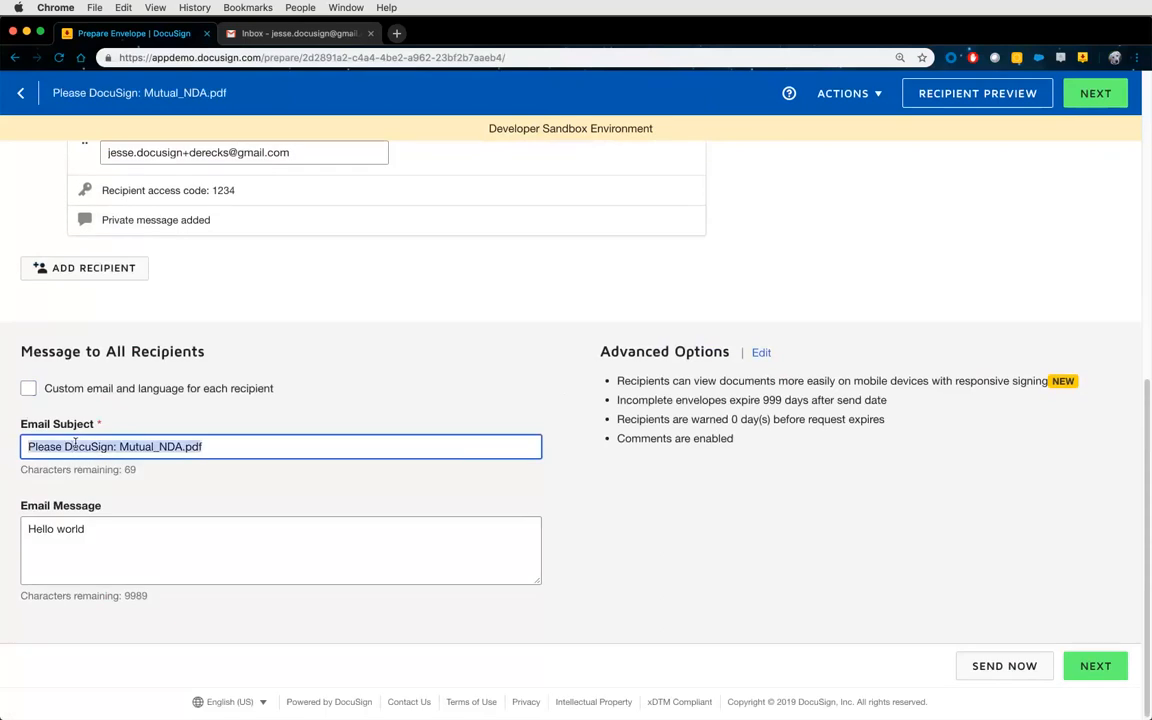
# Enter the subject 'VSU - DocuSign 101' and enable automatic reminders under Advanced Options.
pyautogui.write('VSU - DocuSign 101')
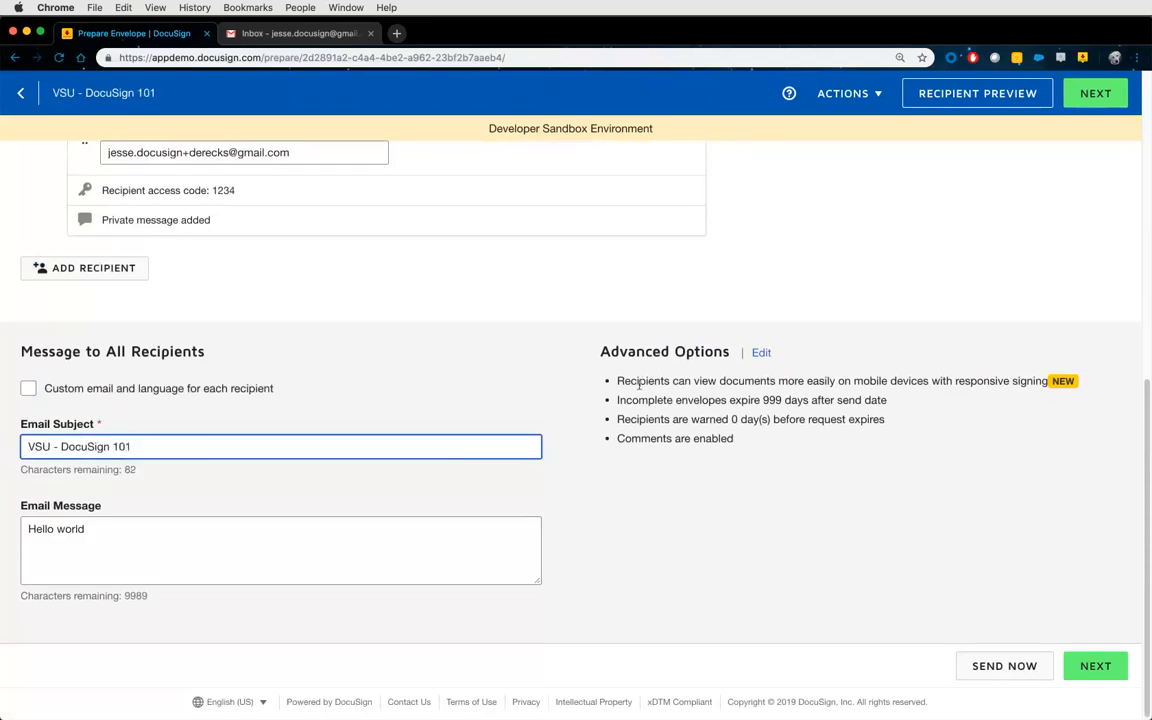
pyautogui.click(761, 353)
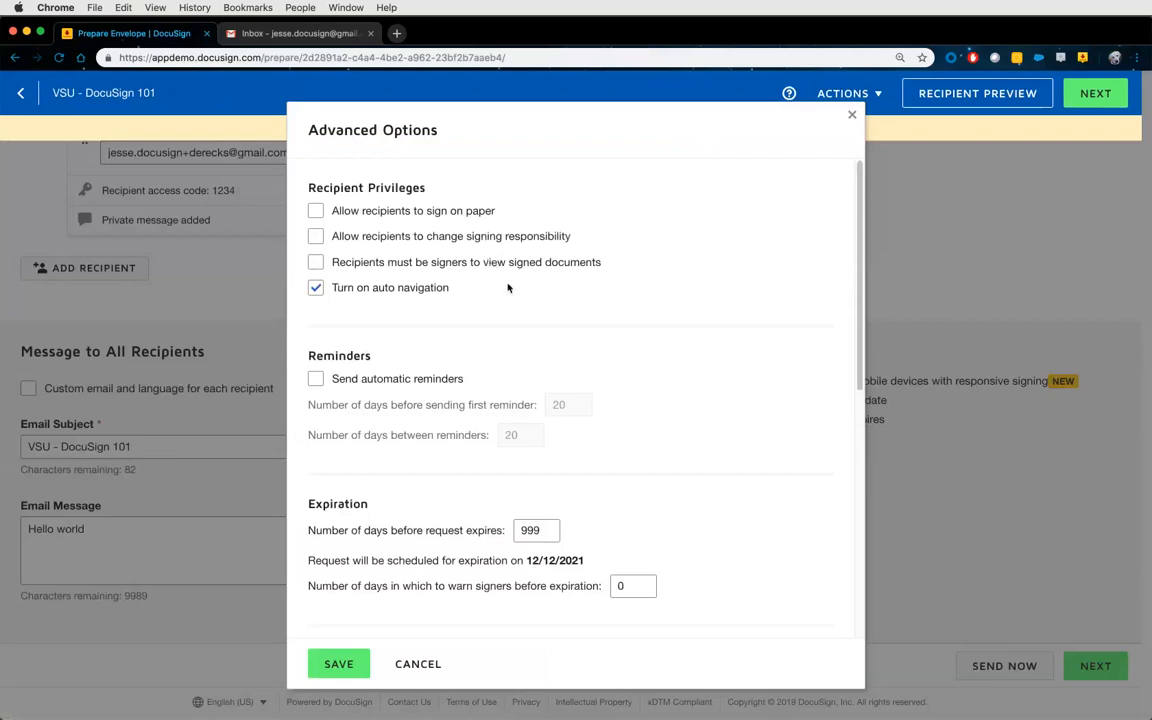
pyautogui.scroll(-1, 594, 370)
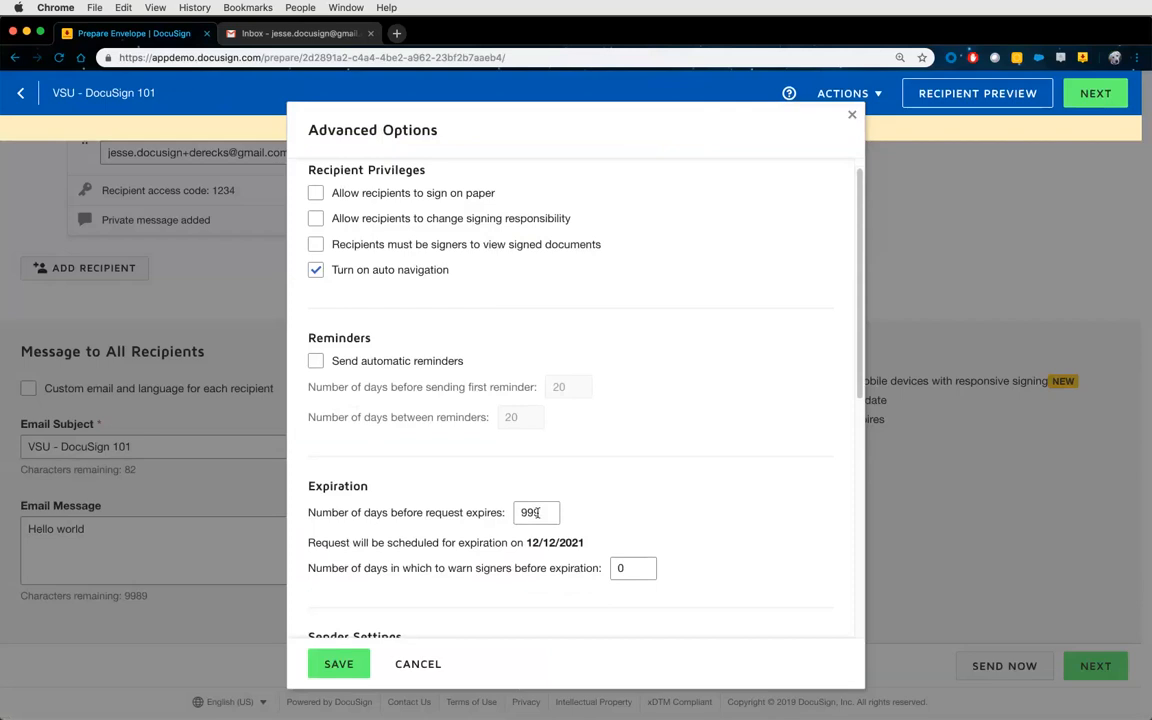
pyautogui.click(341, 363)
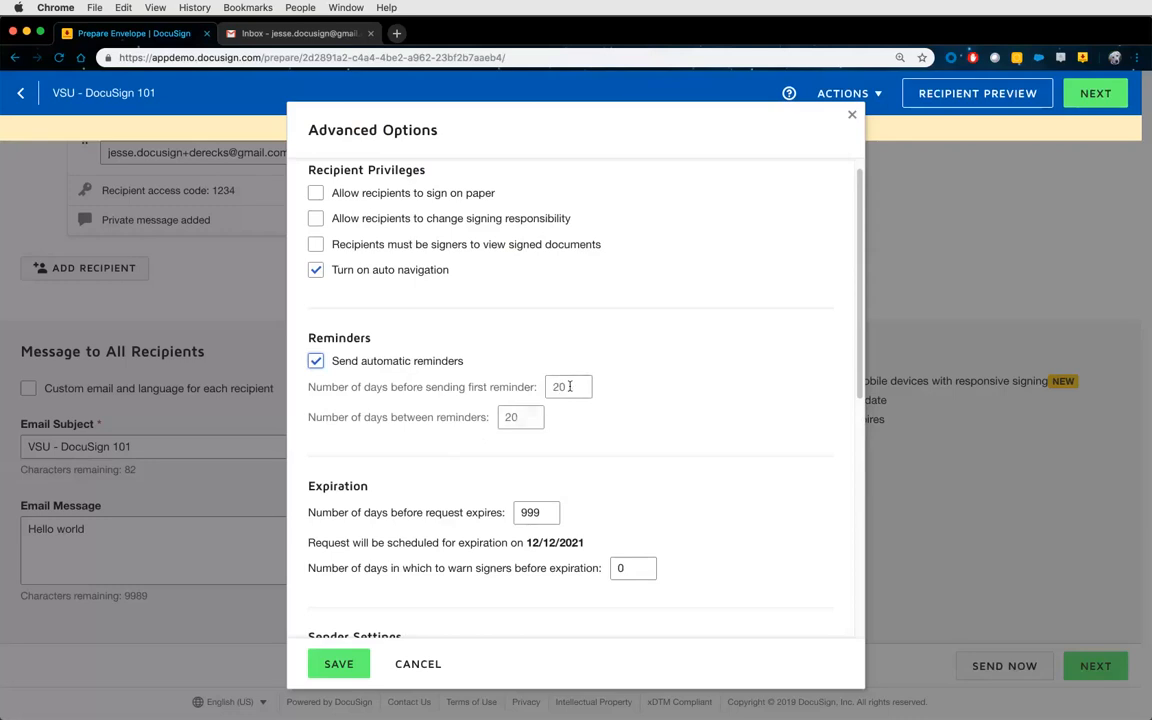
# Set the first reminder to 2 days and repeat reminders every 1 day.
pyautogui.doubleClick(560, 388)
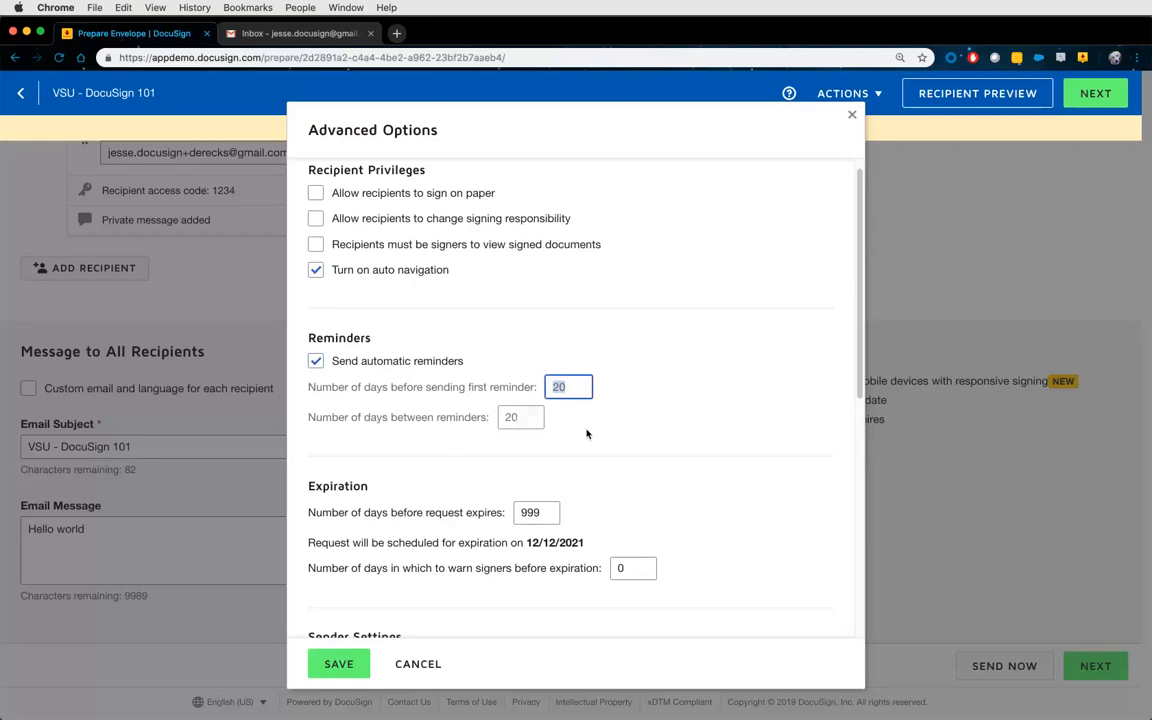
pyautogui.write('2')
pyautogui.moveTo(517, 420); pyautogui.dragTo(496, 424)
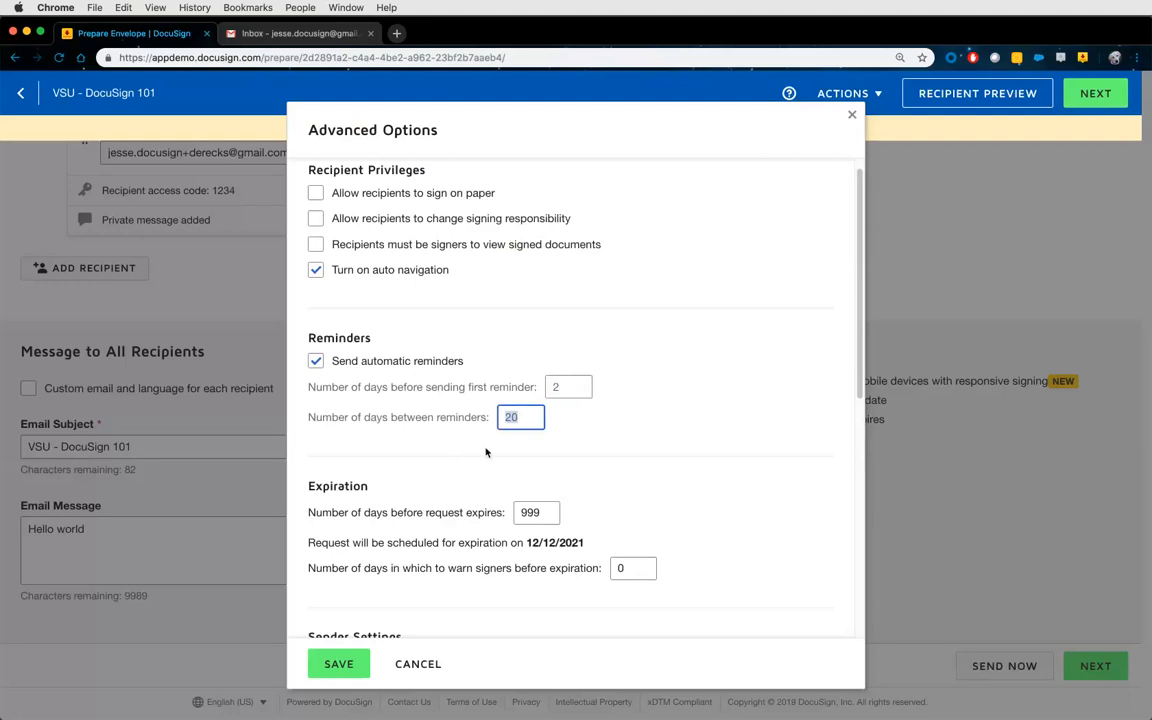
pyautogui.write('1')
# Set expiry to 30 days with a warning 10 days before, and save the advanced options.
pyautogui.scroll(-2, 643, 517)
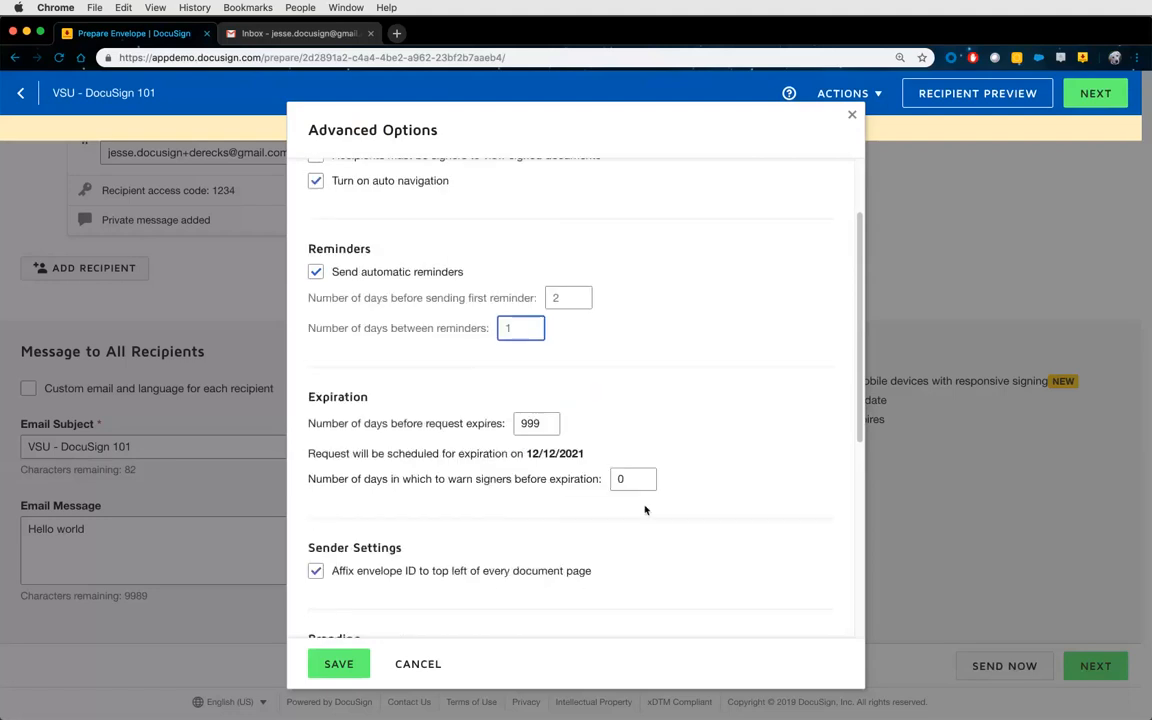
pyautogui.doubleClick(538, 421)
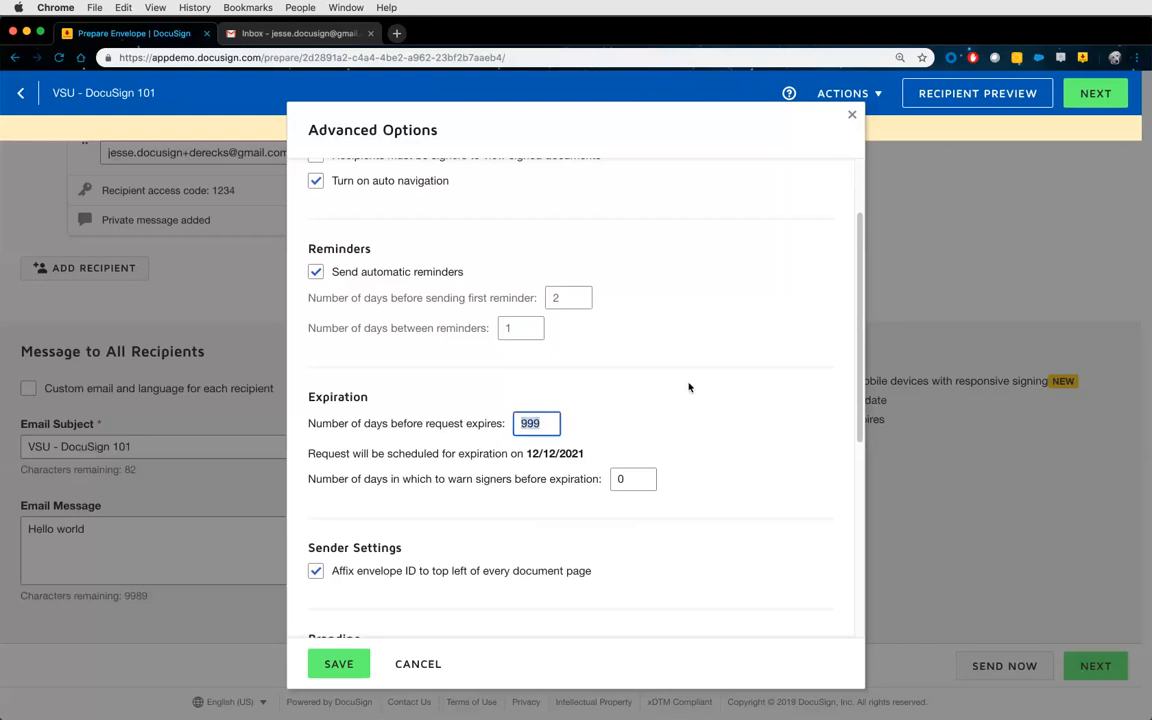
pyautogui.write('30')
pyautogui.click(609, 481)
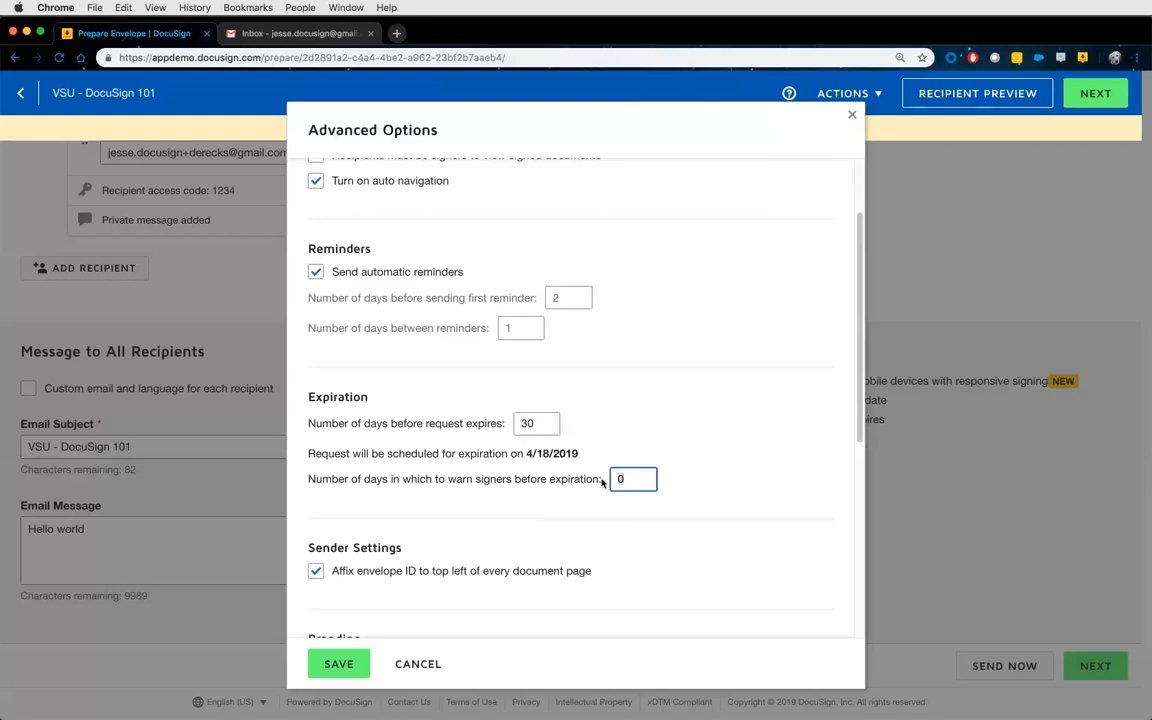
pyautogui.write('10')
pyautogui.click(341, 666)
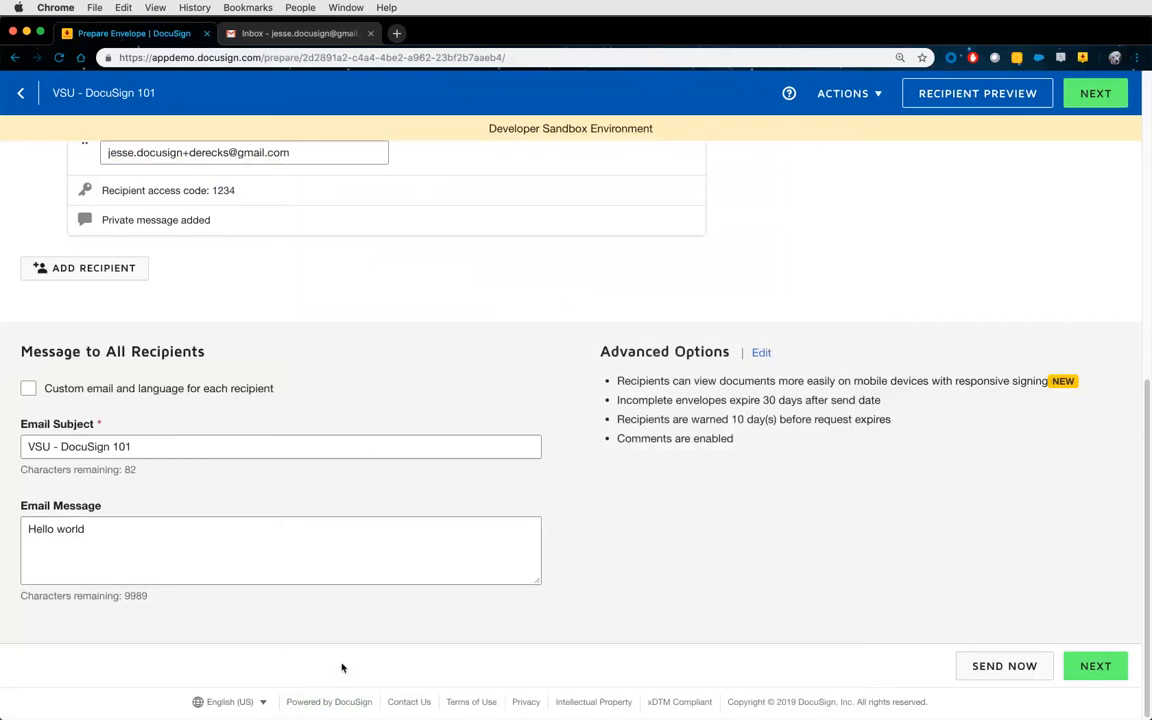
# Place Signature, Date Signed and Full Name fields near the logo and NDA heading on page 1.
pyautogui.click(1090, 96)
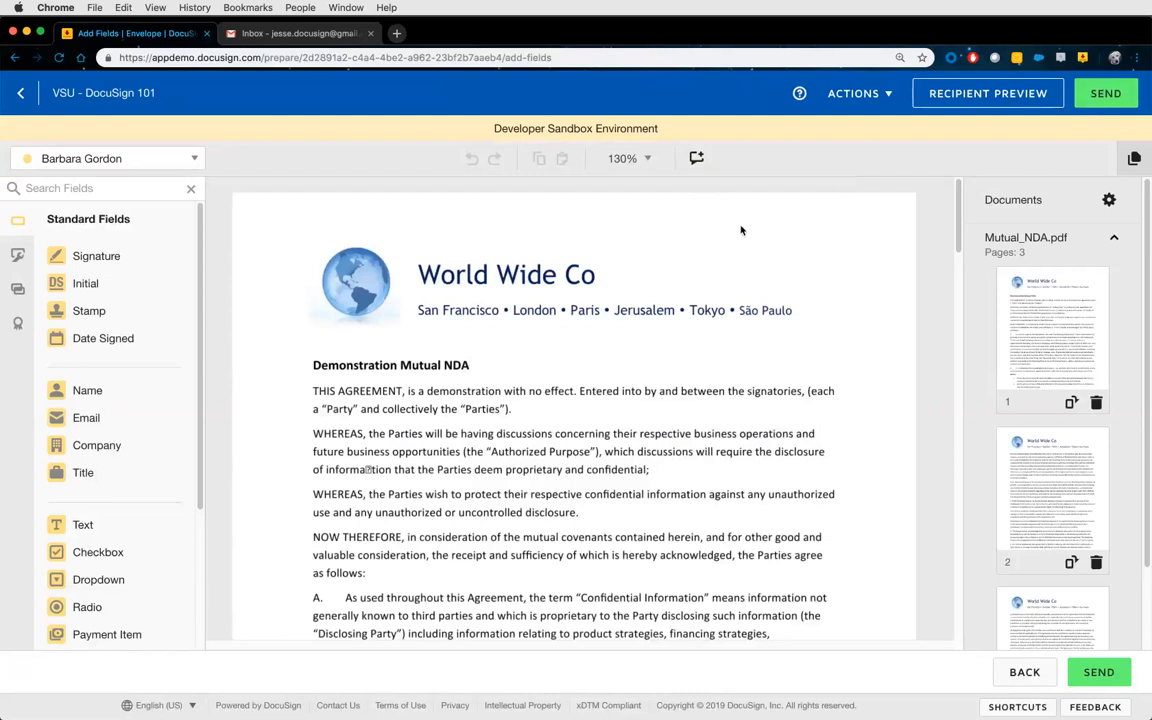
pyautogui.moveTo(105, 255); pyautogui.dragTo(420, 222)
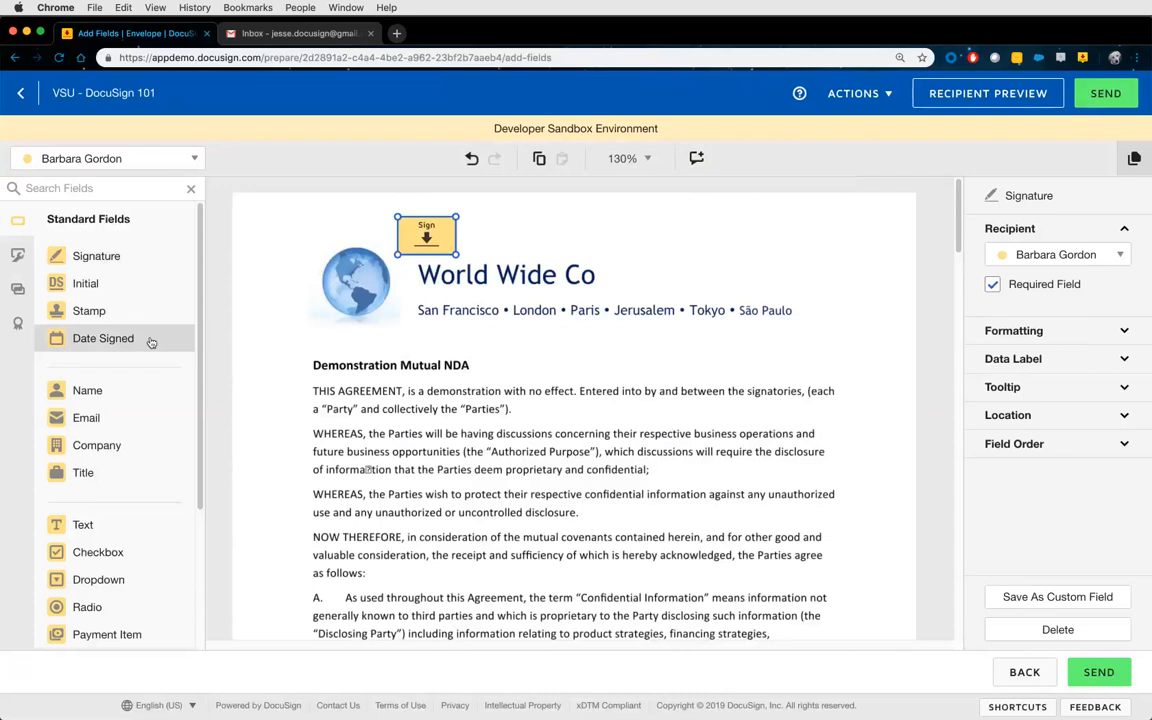
pyautogui.moveTo(248, 320); pyautogui.dragTo(483, 246)
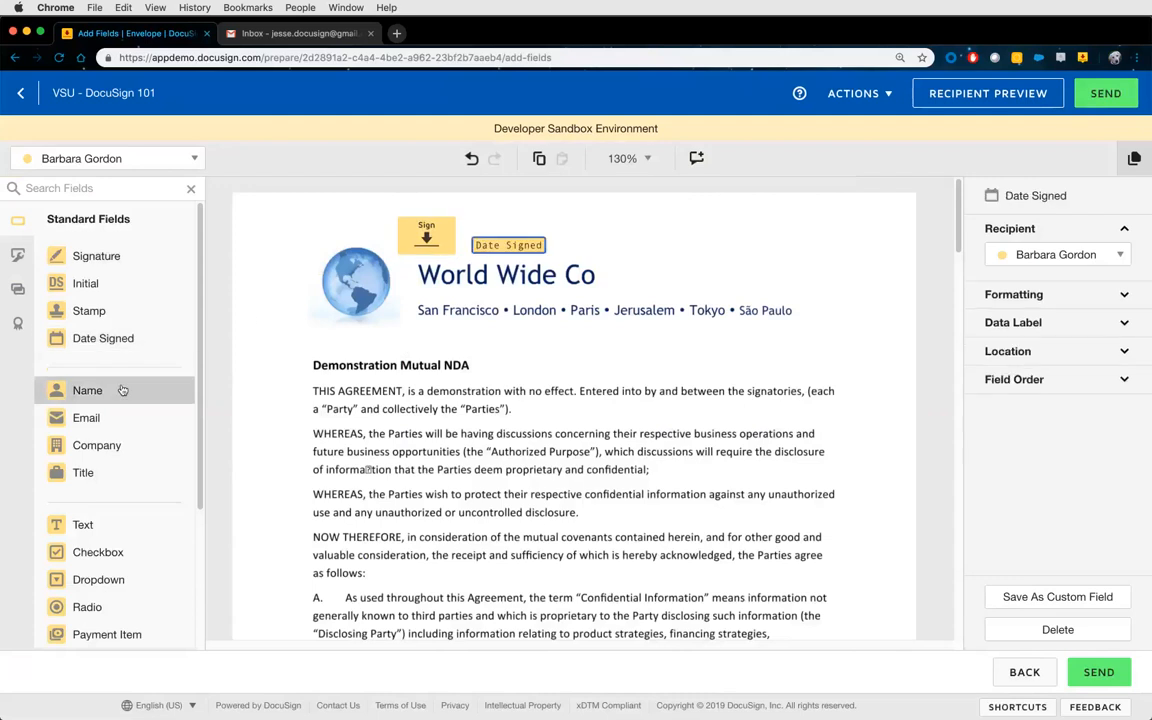
pyautogui.moveTo(121, 391); pyautogui.dragTo(490, 365)
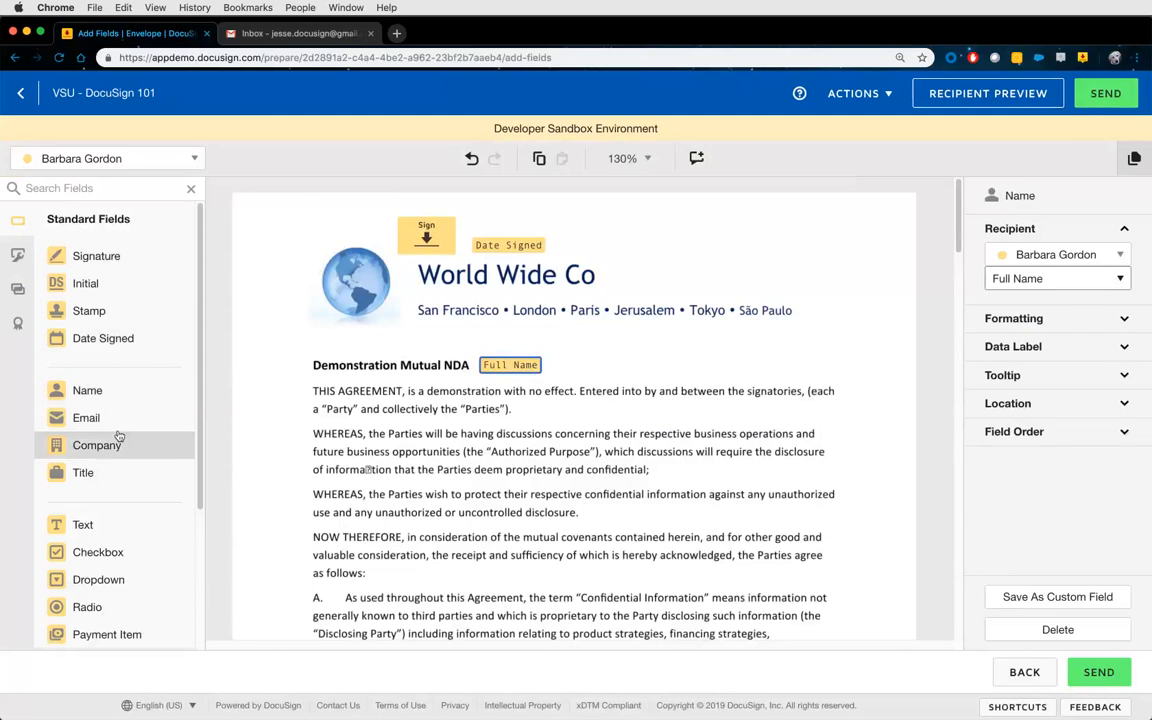
pyautogui.scroll(-3, 134, 380)
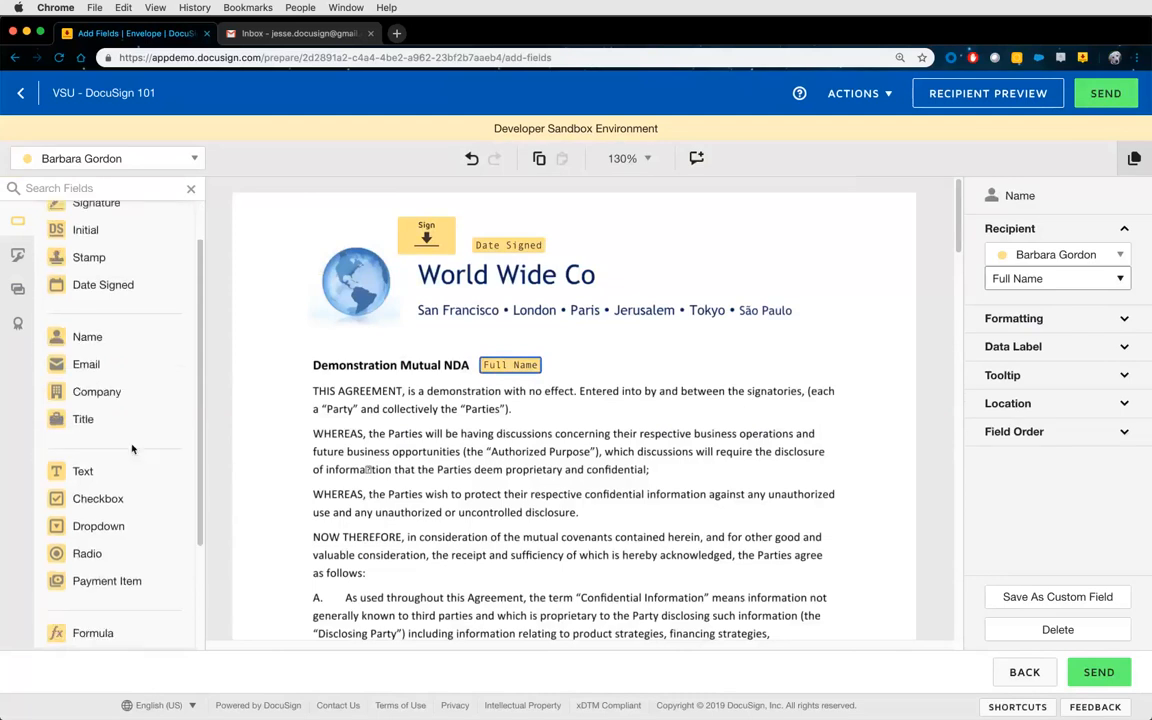
pyautogui.scroll(-3, 131, 448)
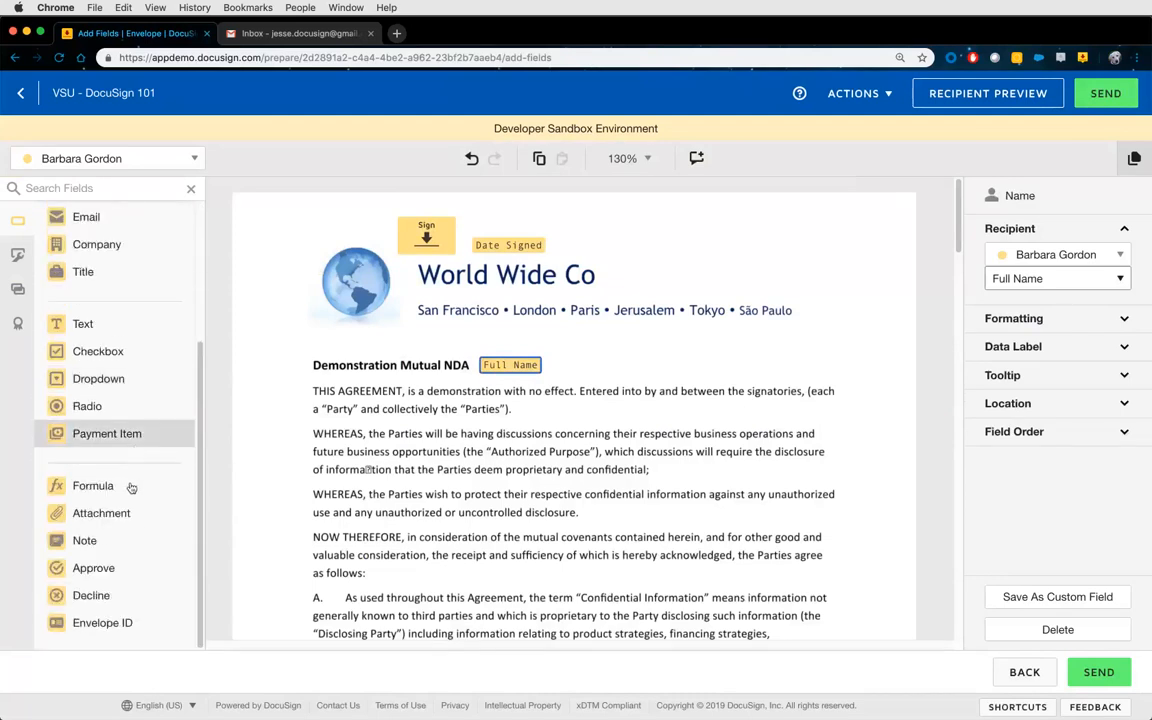
pyautogui.scroll(1, 122, 538)
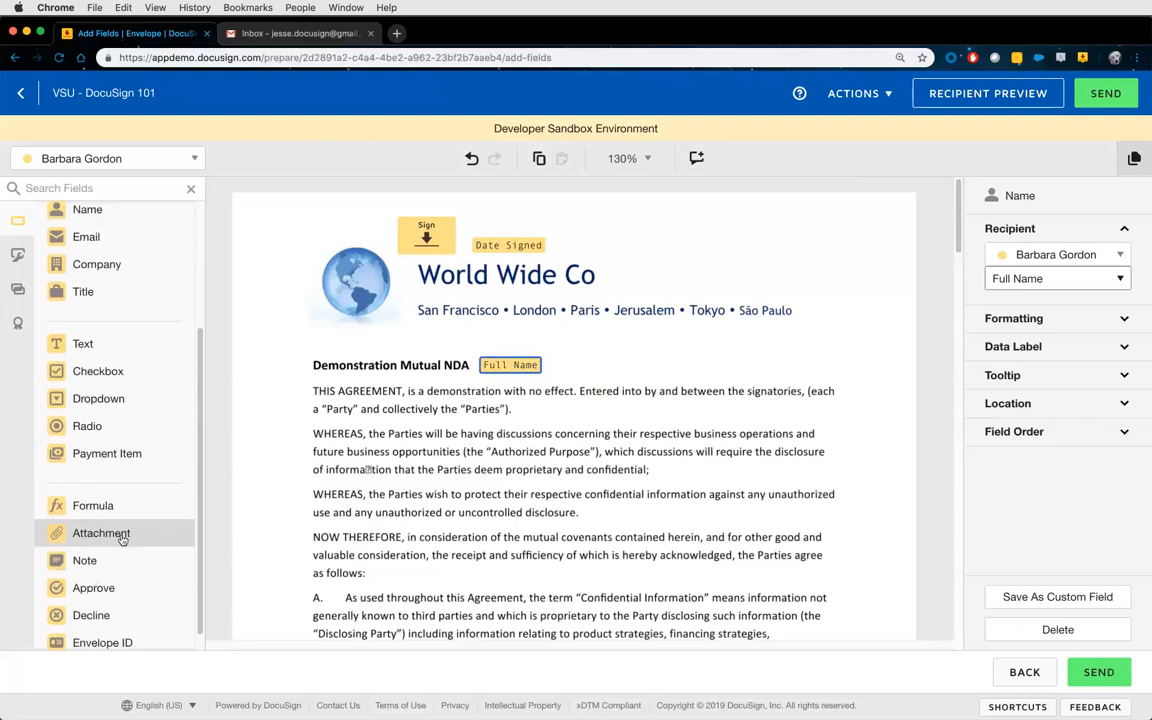
pyautogui.scroll(-1, 115, 540)
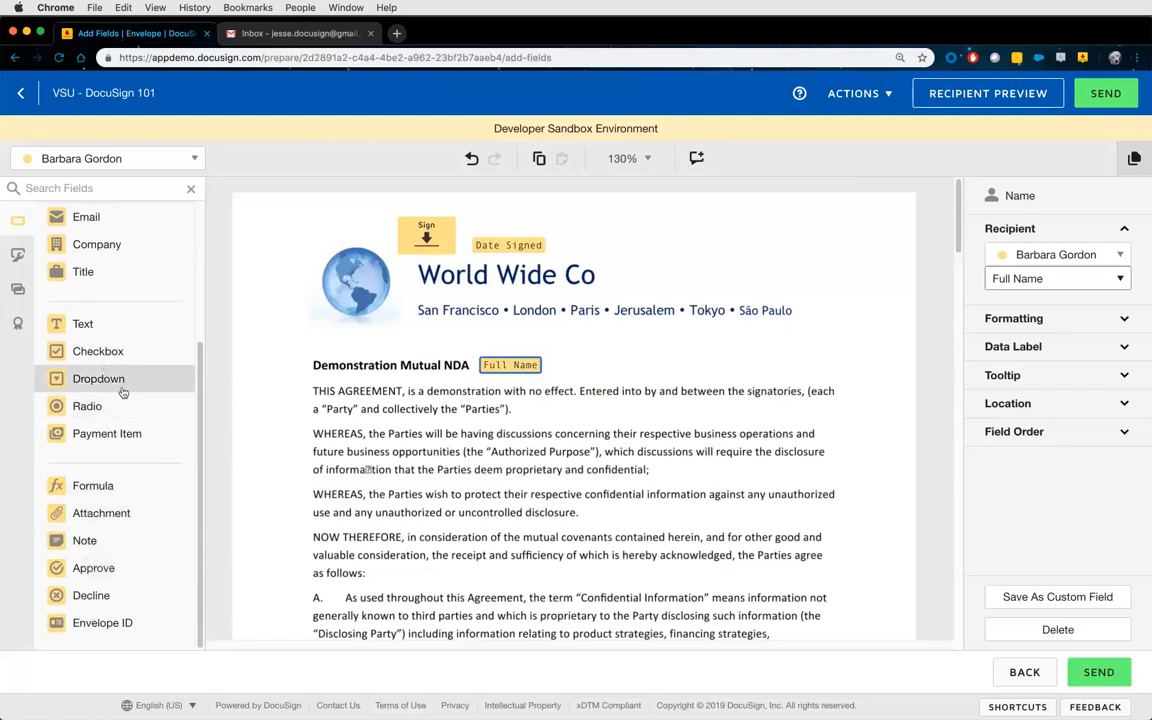
pyautogui.scroll(5, 123, 408)
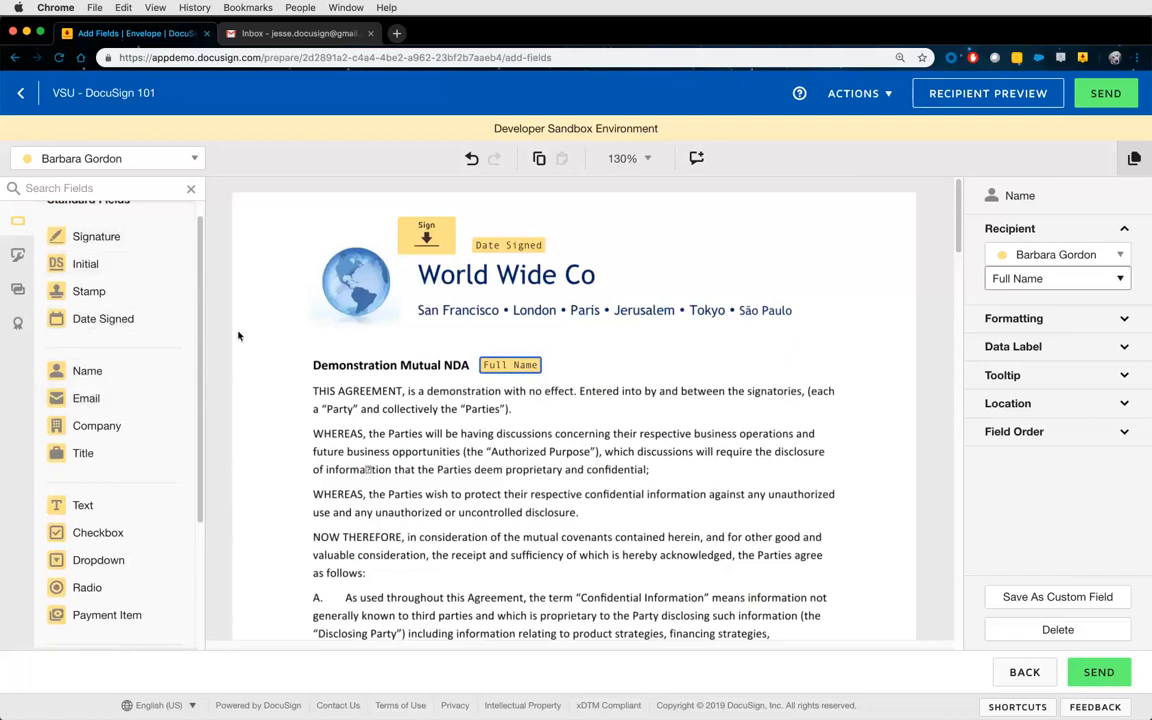
# Delete the three page-1 test fields, switch to the second signer, and scroll to page 3.
pyautogui.moveTo(358, 232); pyautogui.dragTo(596, 390)
pyautogui.press('Delete')
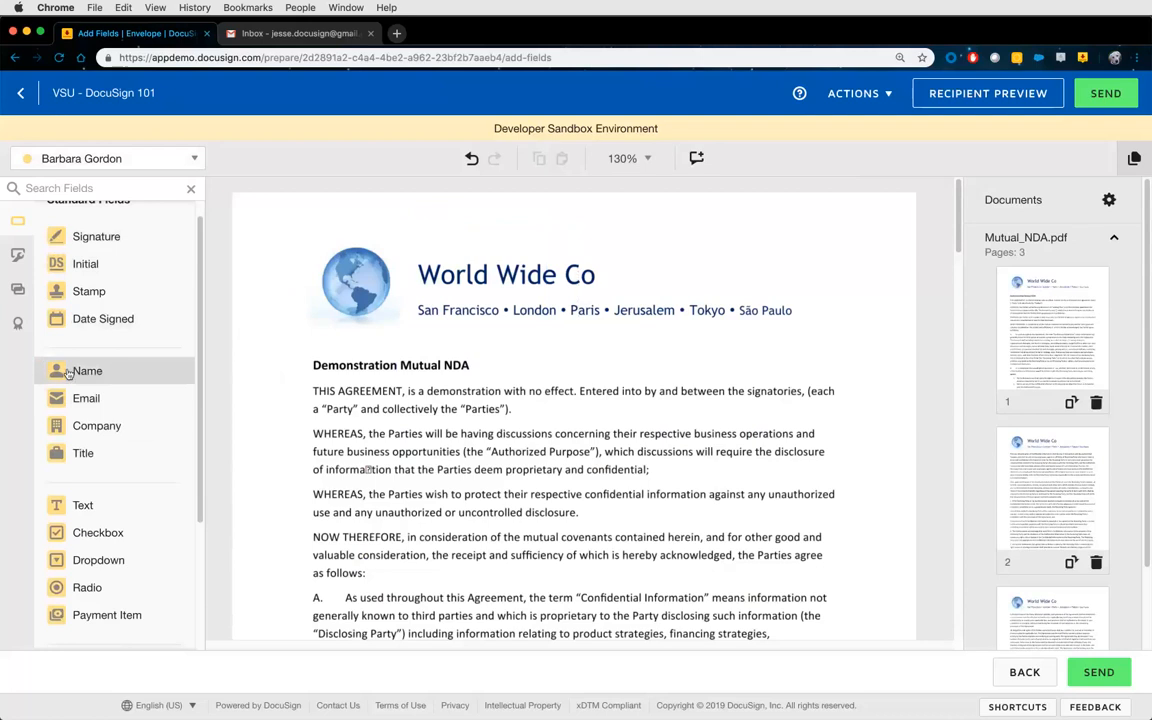
pyautogui.click(95, 164)
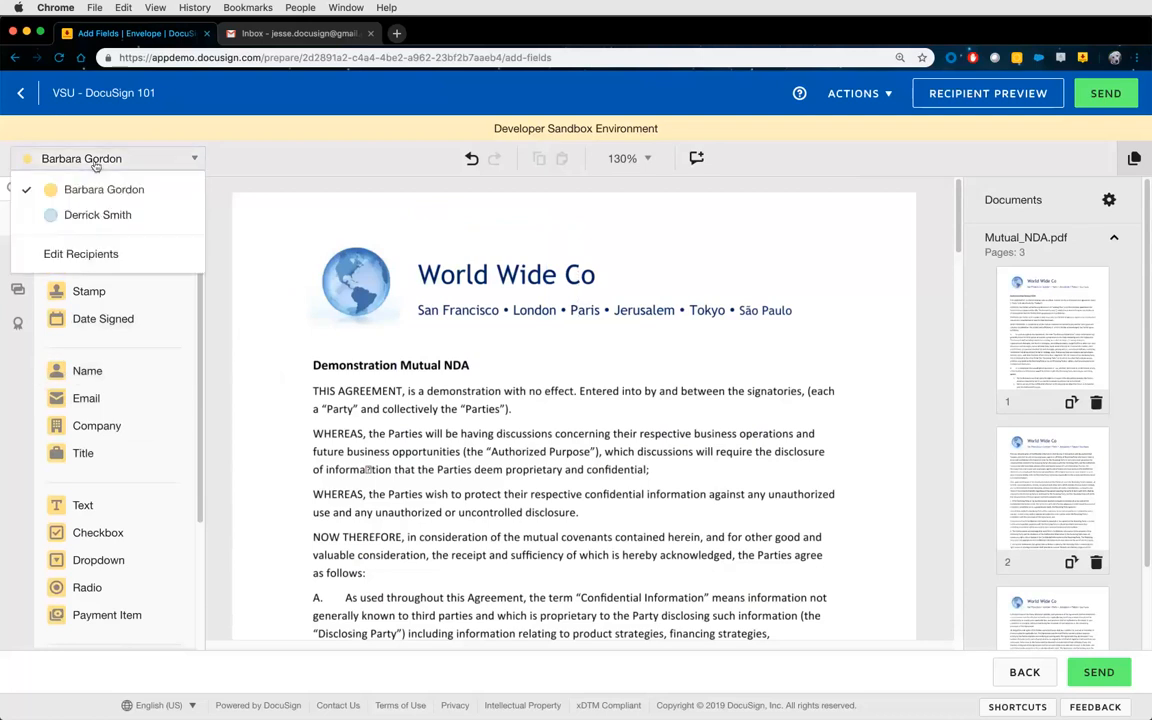
pyautogui.click(76, 215)
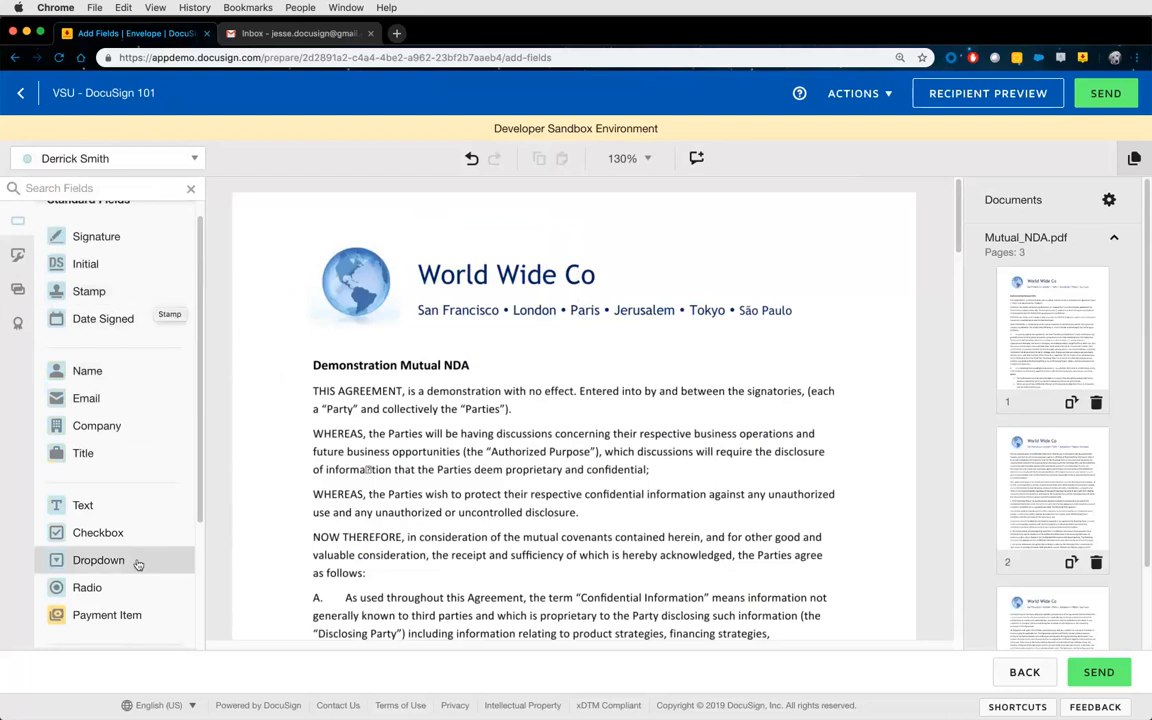
pyautogui.scroll(1, 137, 470)
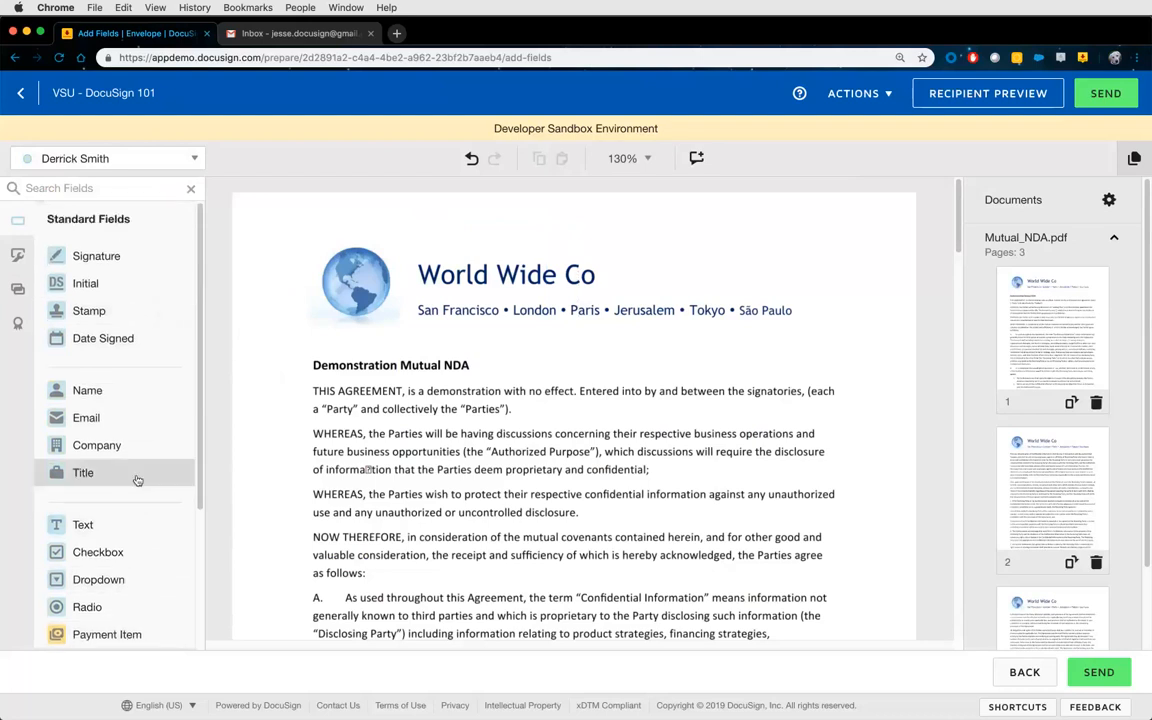
pyautogui.scroll(-1, 487, 372)
pyautogui.scroll(-20, 487, 372)
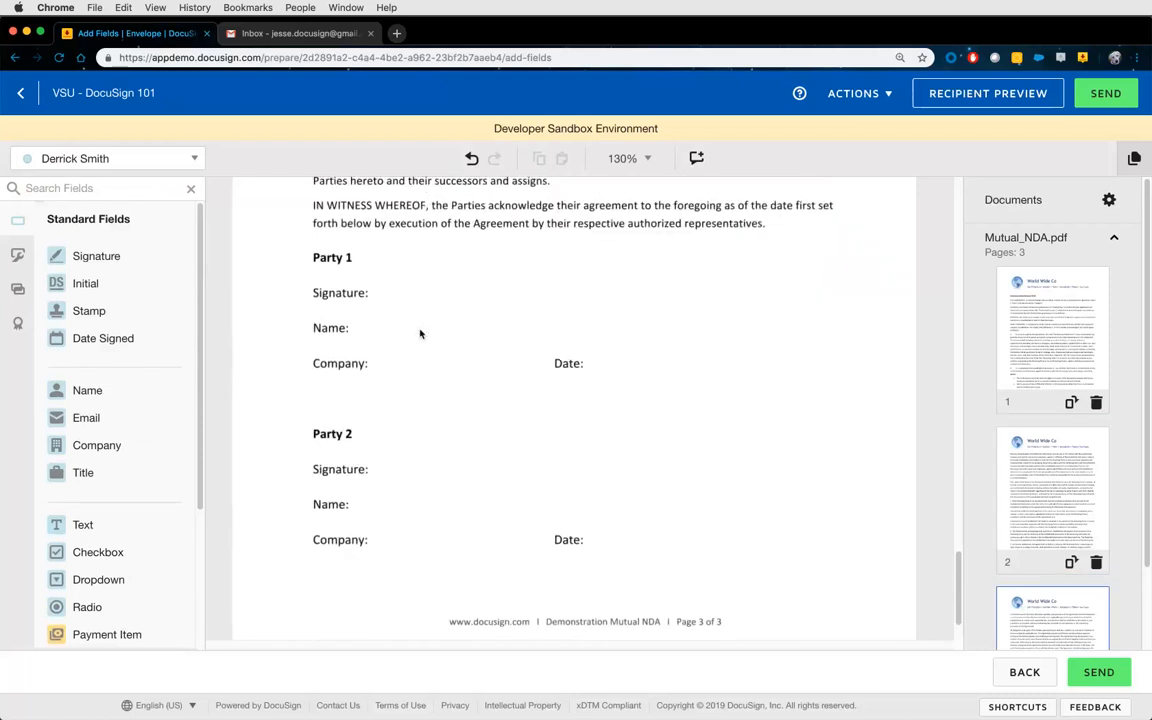
# For the first recipient, place Signature, Date Signed, Full Name and Company on Party 1's lines, then select the second recipient.
pyautogui.click(165, 159)
pyautogui.click(141, 189)
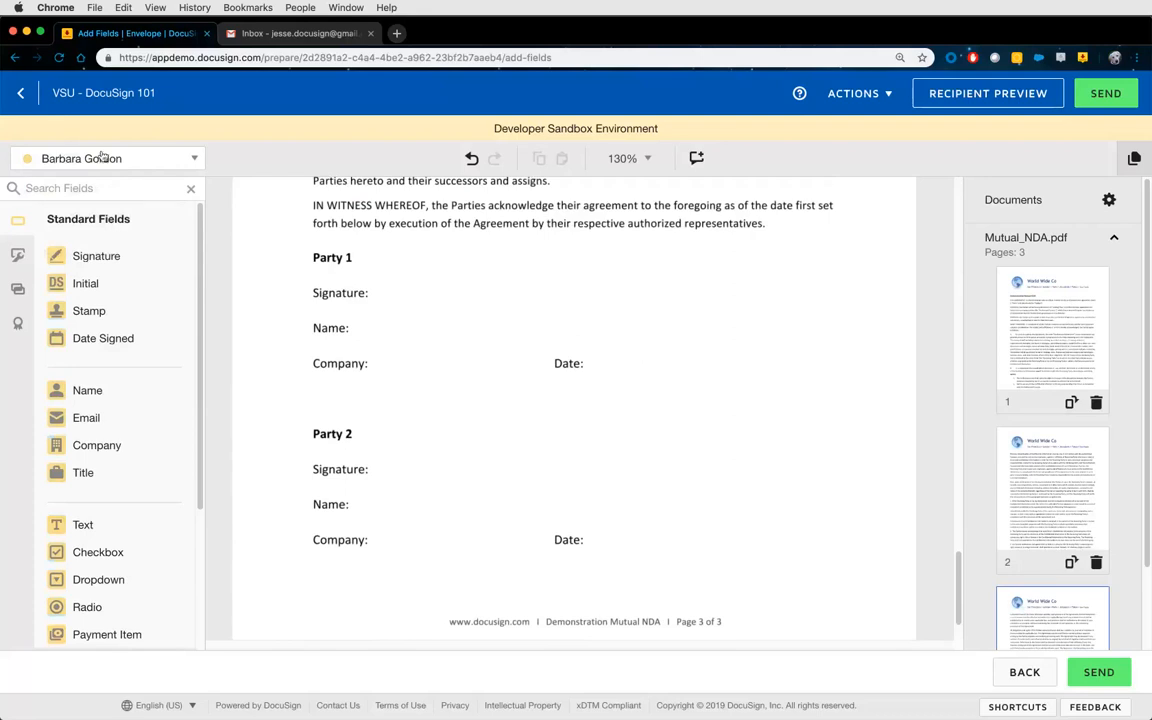
pyautogui.moveTo(85, 252)
pyautogui.mouseDown()
pyautogui.moveTo(386, 265)
pyautogui.moveTo(373, 267)
pyautogui.mouseUp()
pyautogui.moveTo(103, 338); pyautogui.dragTo(589, 363)
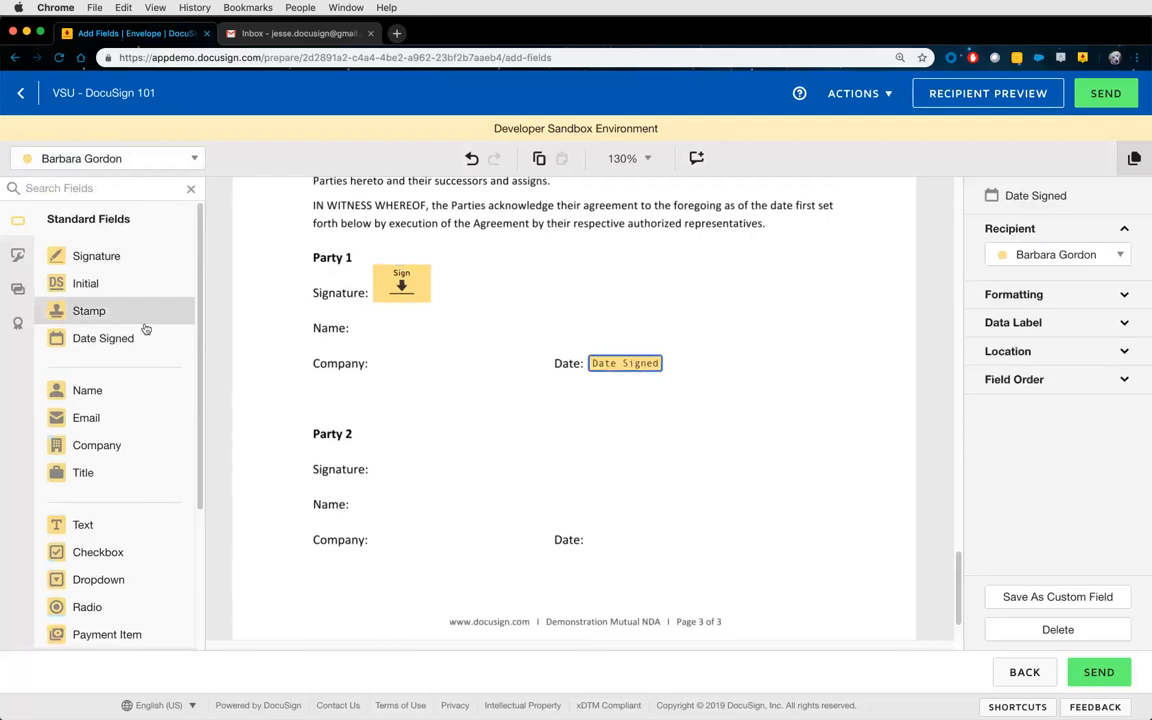
pyautogui.moveTo(150, 389); pyautogui.dragTo(356, 328)
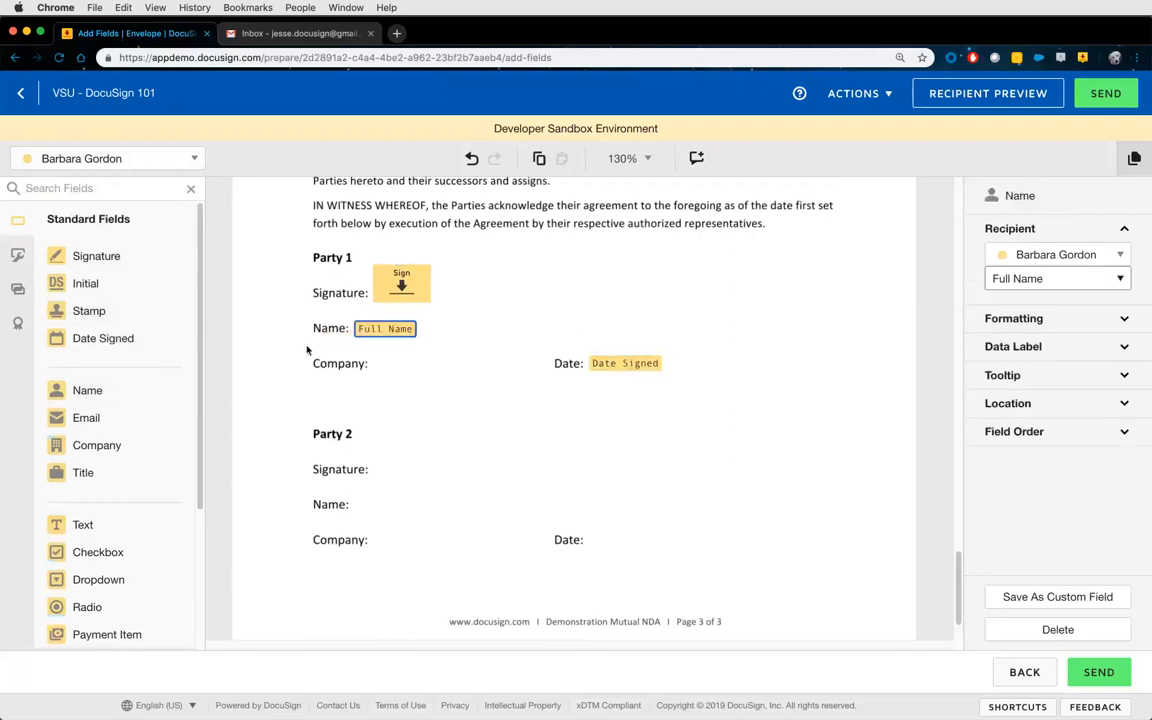
pyautogui.moveTo(144, 445); pyautogui.dragTo(376, 363)
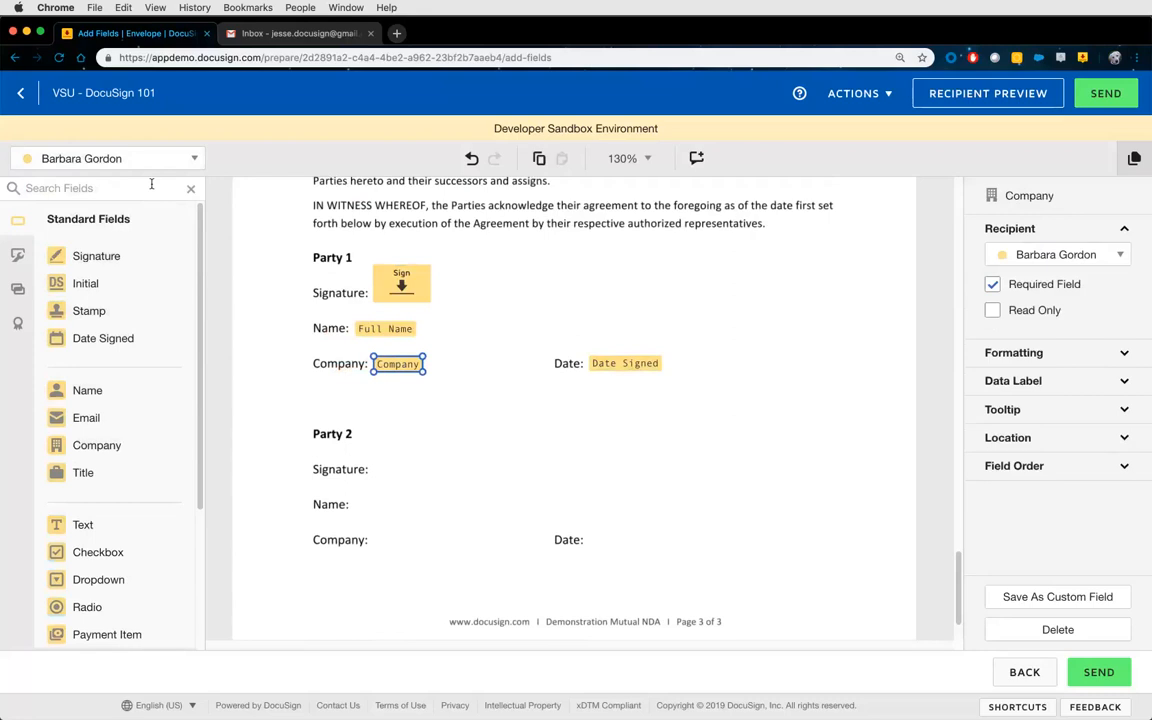
pyautogui.click(137, 160)
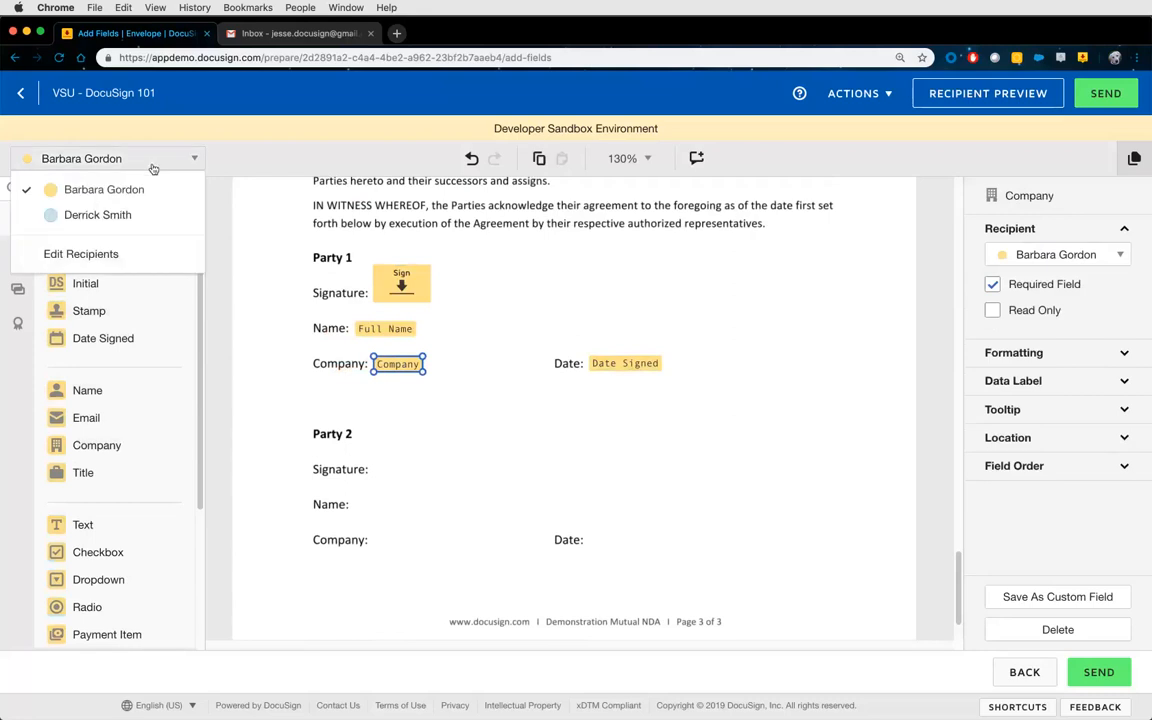
pyautogui.click(98, 215)
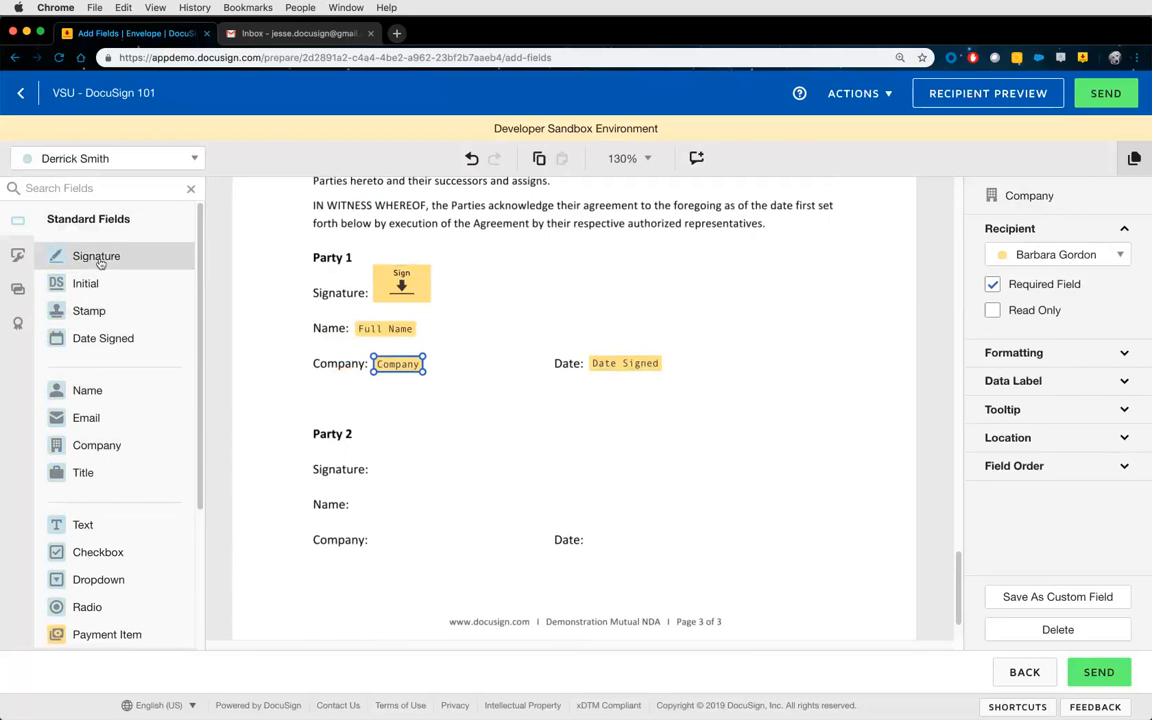
# Place Signature, Date Signed, Full Name and Company fields on Party 2's matching lines.
pyautogui.moveTo(100, 255)
pyautogui.mouseDown()
pyautogui.moveTo(268, 395)
pyautogui.moveTo(404, 464)
pyautogui.mouseUp()
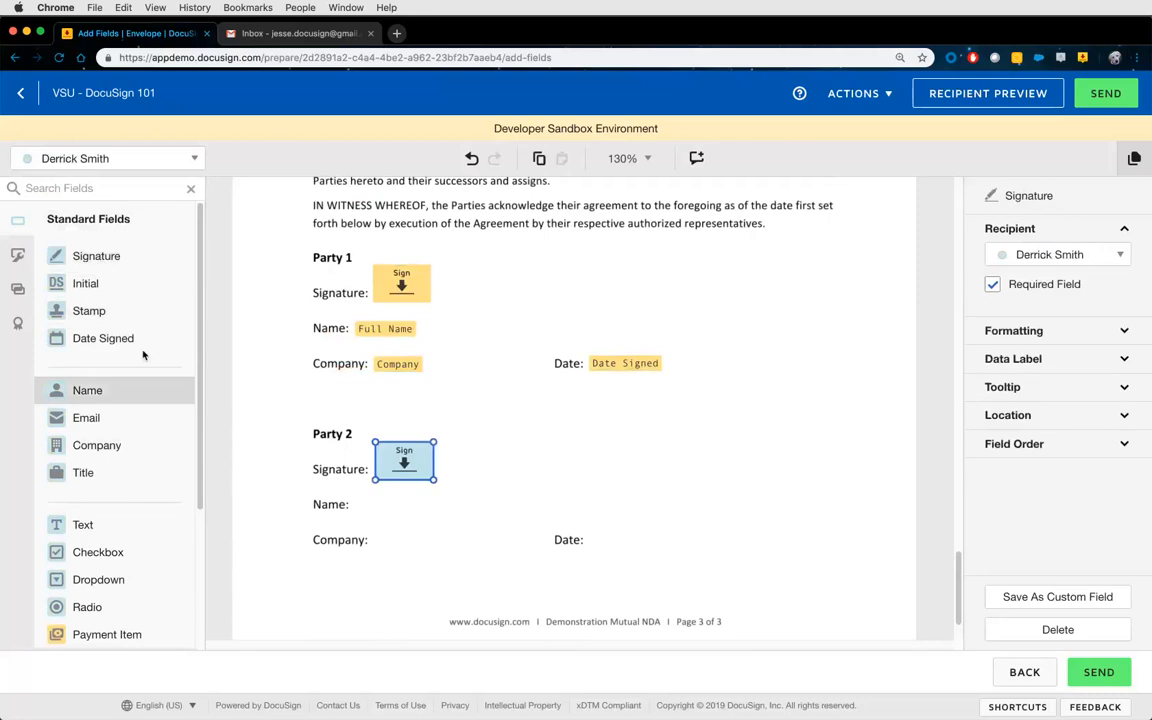
pyautogui.moveTo(133, 340); pyautogui.dragTo(588, 537)
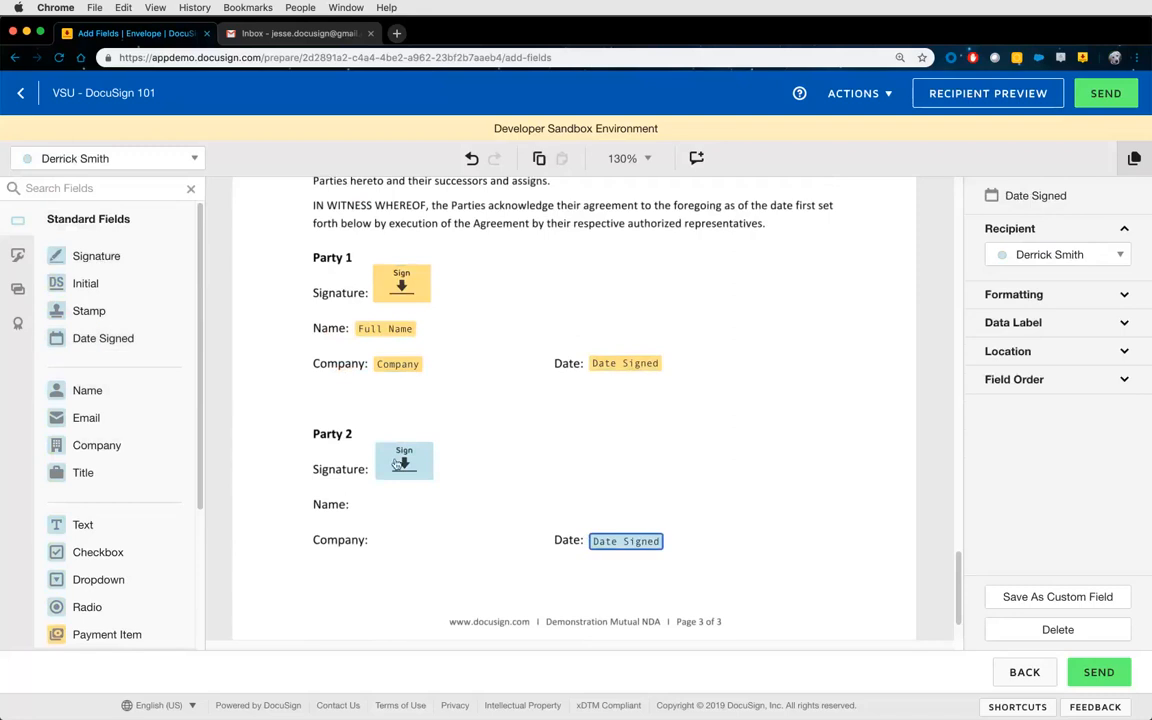
pyautogui.moveTo(391, 449)
pyautogui.mouseDown()
pyautogui.moveTo(416, 305)
pyautogui.moveTo(405, 287)
pyautogui.moveTo(405, 464)
pyautogui.mouseUp()
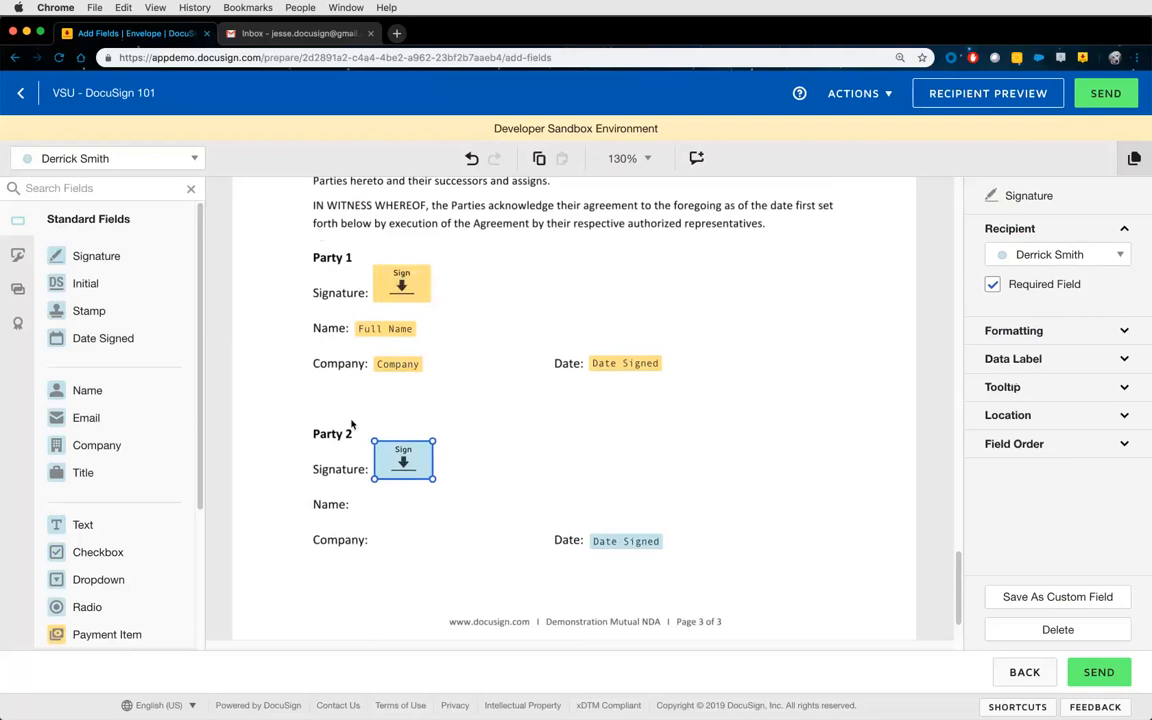
pyautogui.moveTo(351, 425)
pyautogui.mouseDown()
pyautogui.moveTo(578, 500)
pyautogui.moveTo(720, 591)
pyautogui.mouseUp()
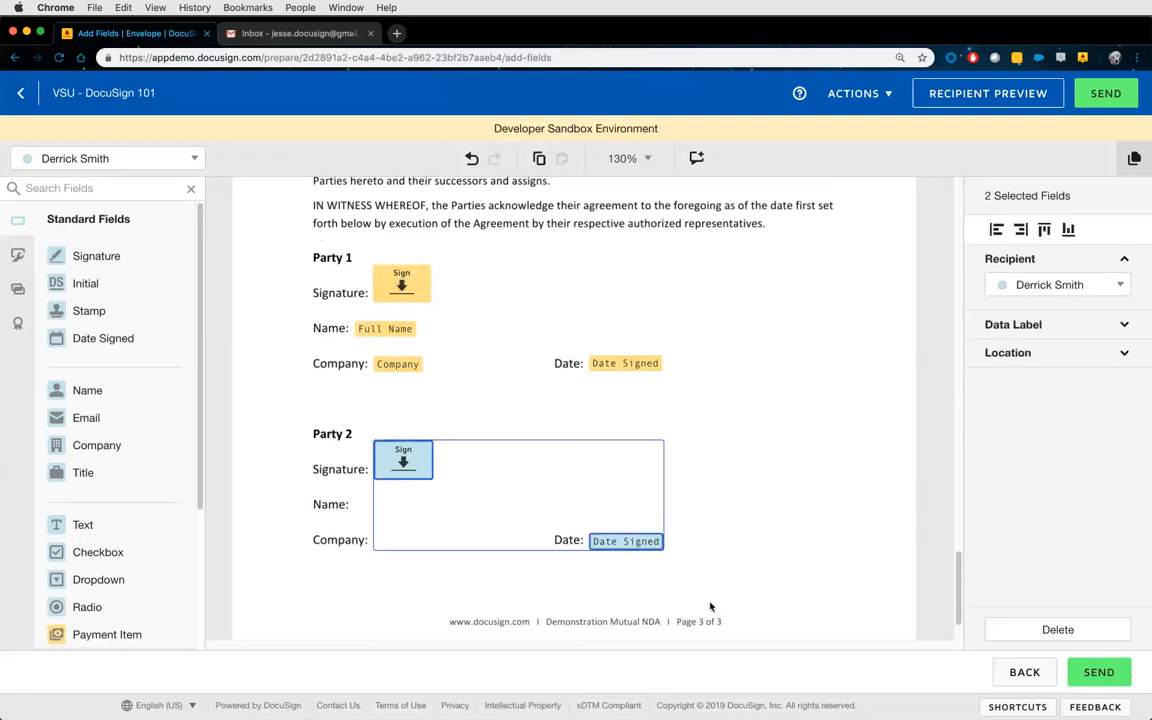
pyautogui.moveTo(688, 395); pyautogui.dragTo(320, 246)
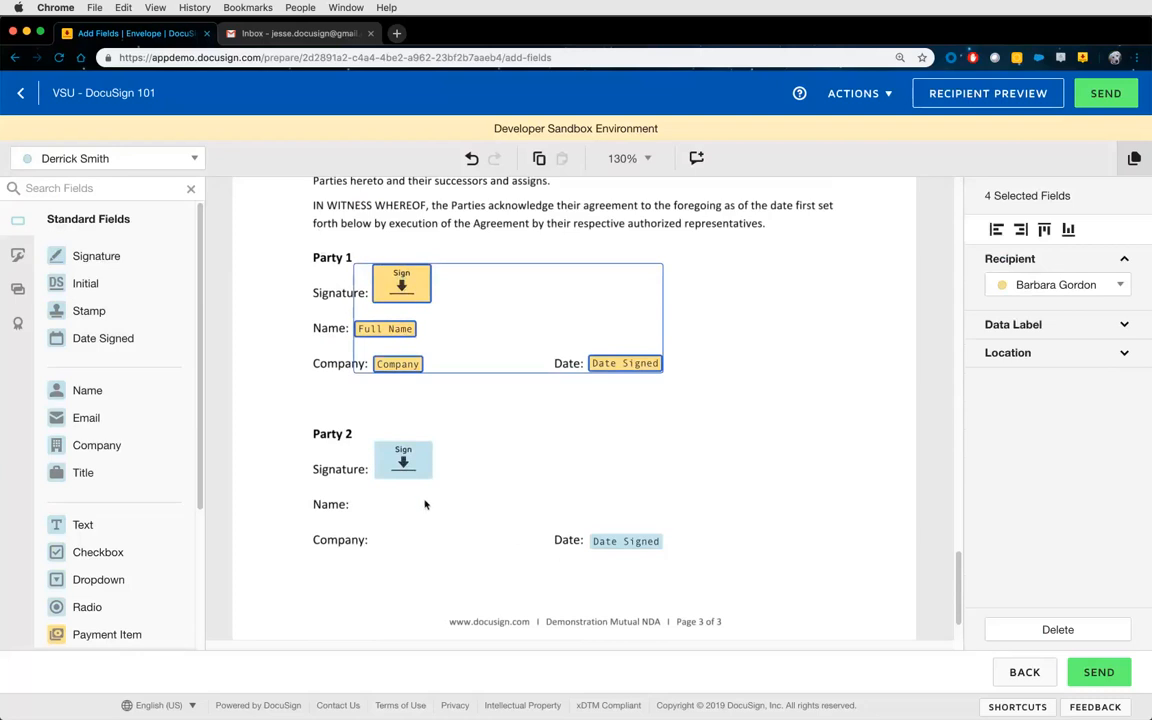
pyautogui.click(522, 494)
pyautogui.moveTo(130, 402); pyautogui.dragTo(358, 505)
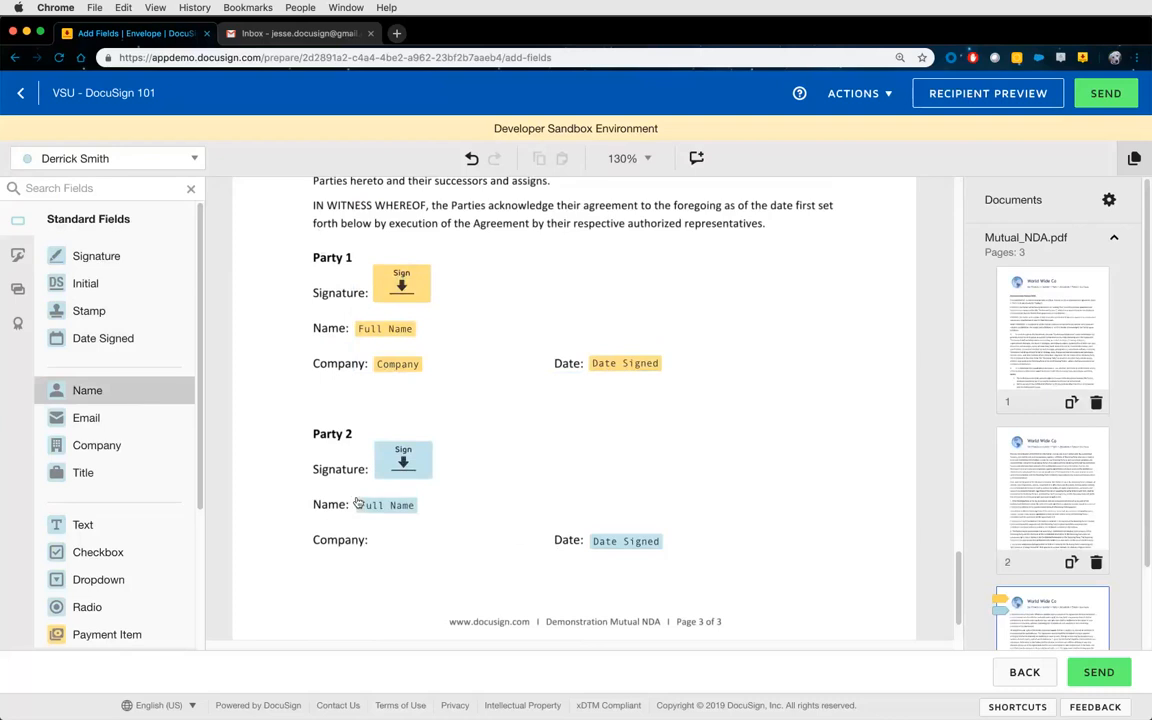
pyautogui.moveTo(134, 446); pyautogui.dragTo(410, 540)
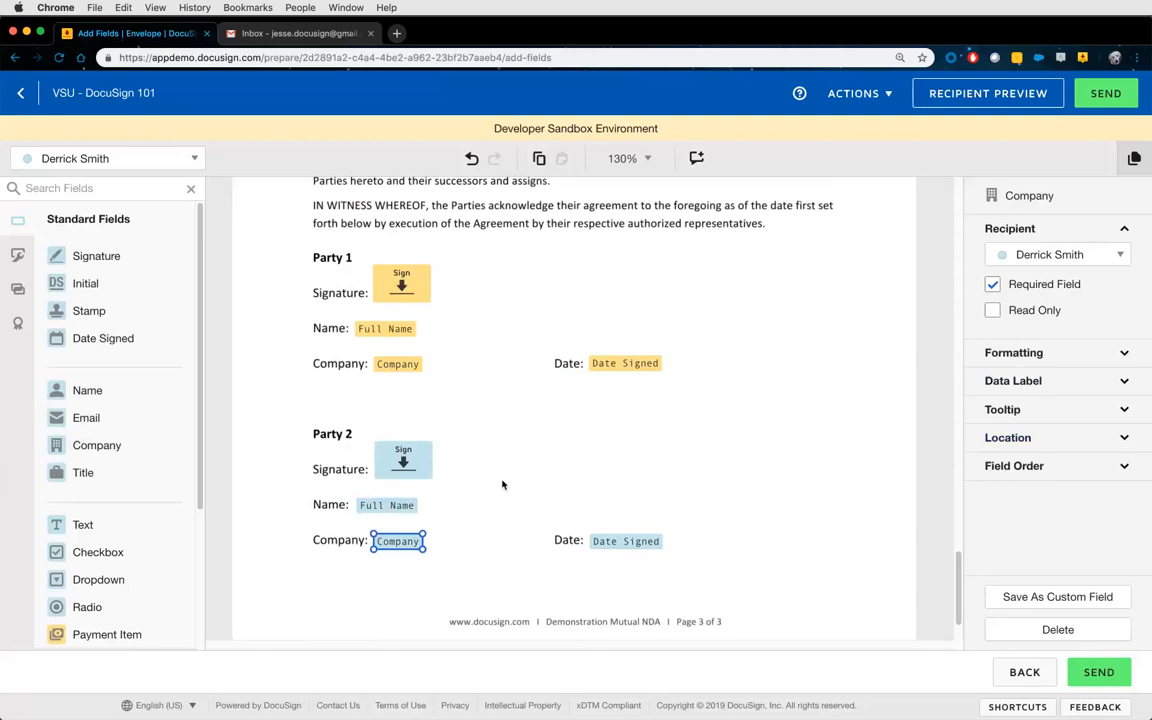
pyautogui.click(928, 548)
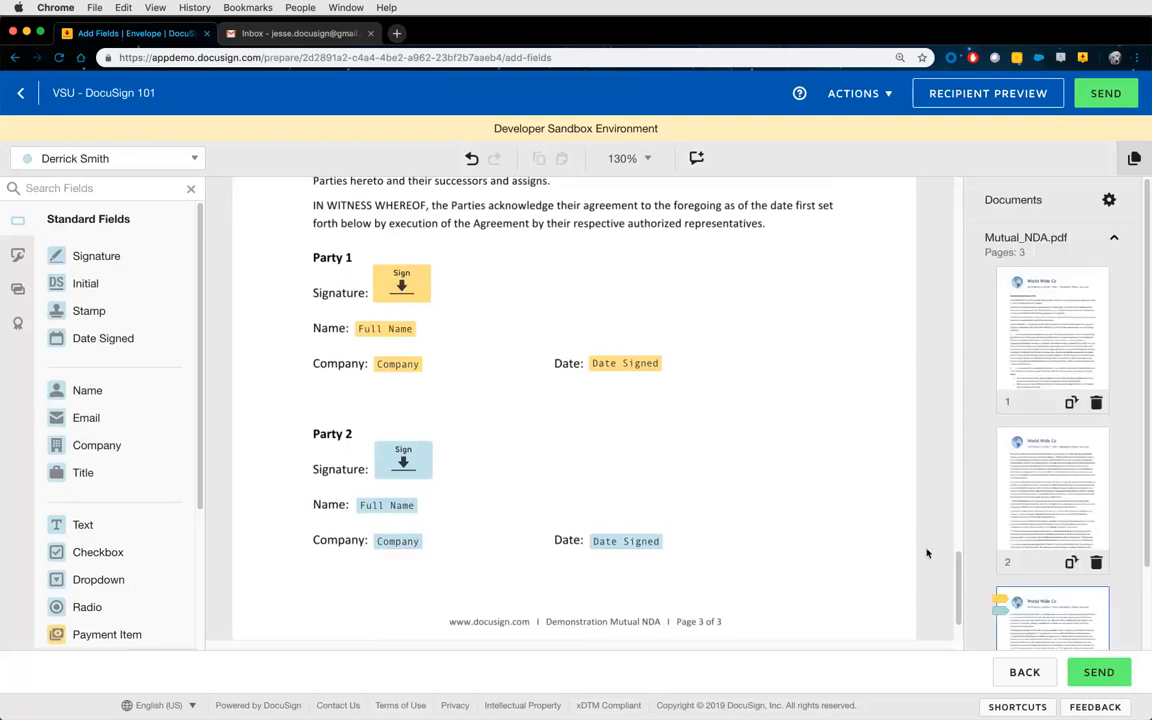
pyautogui.click(405, 550)
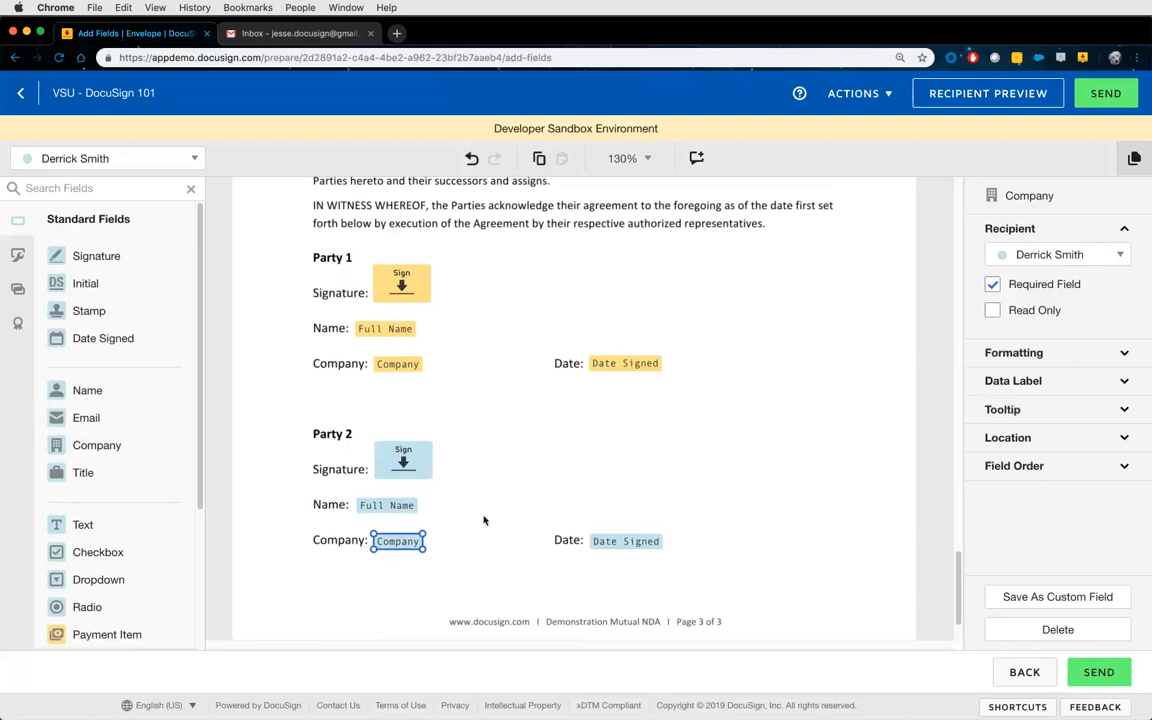
pyautogui.click(731, 454)
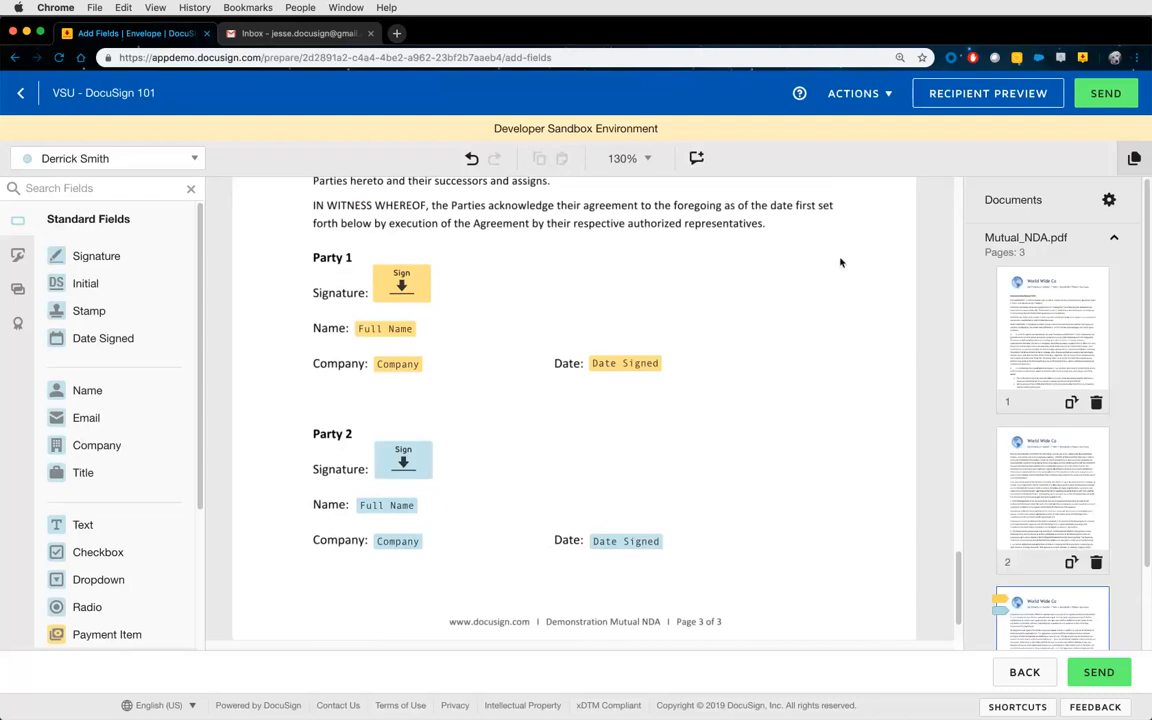
# Send the envelope, glance at the Inbox, and return to the Sent list.
pyautogui.click(1111, 100)
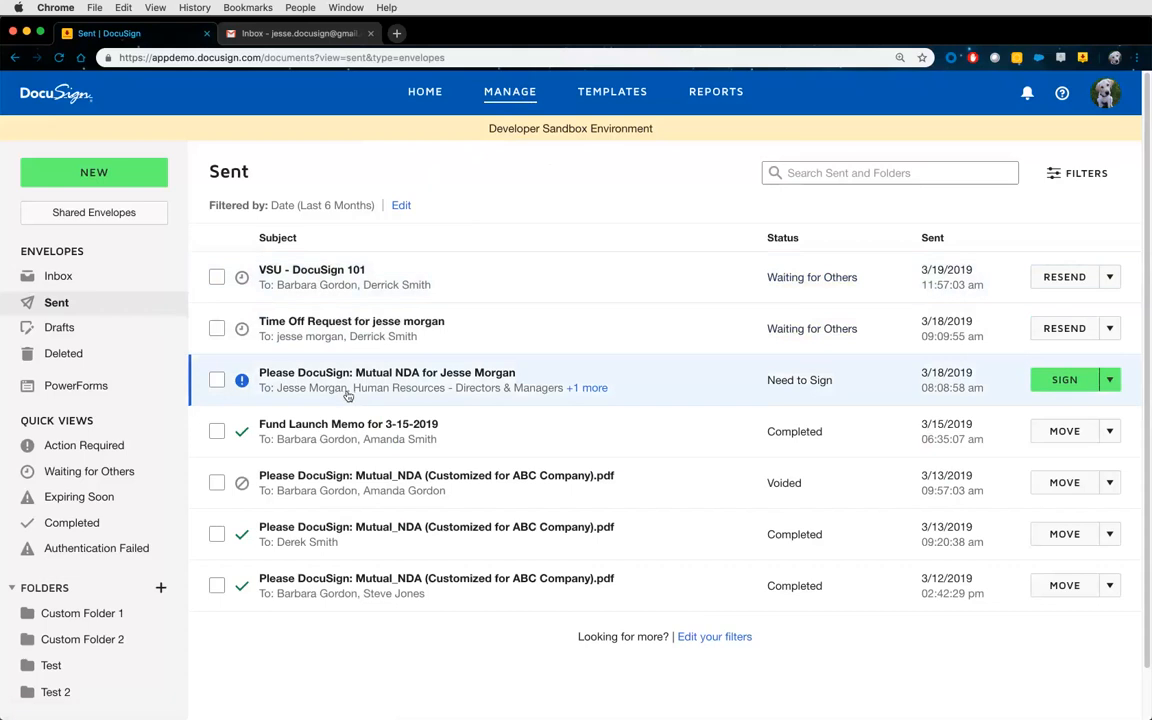
pyautogui.click(98, 285)
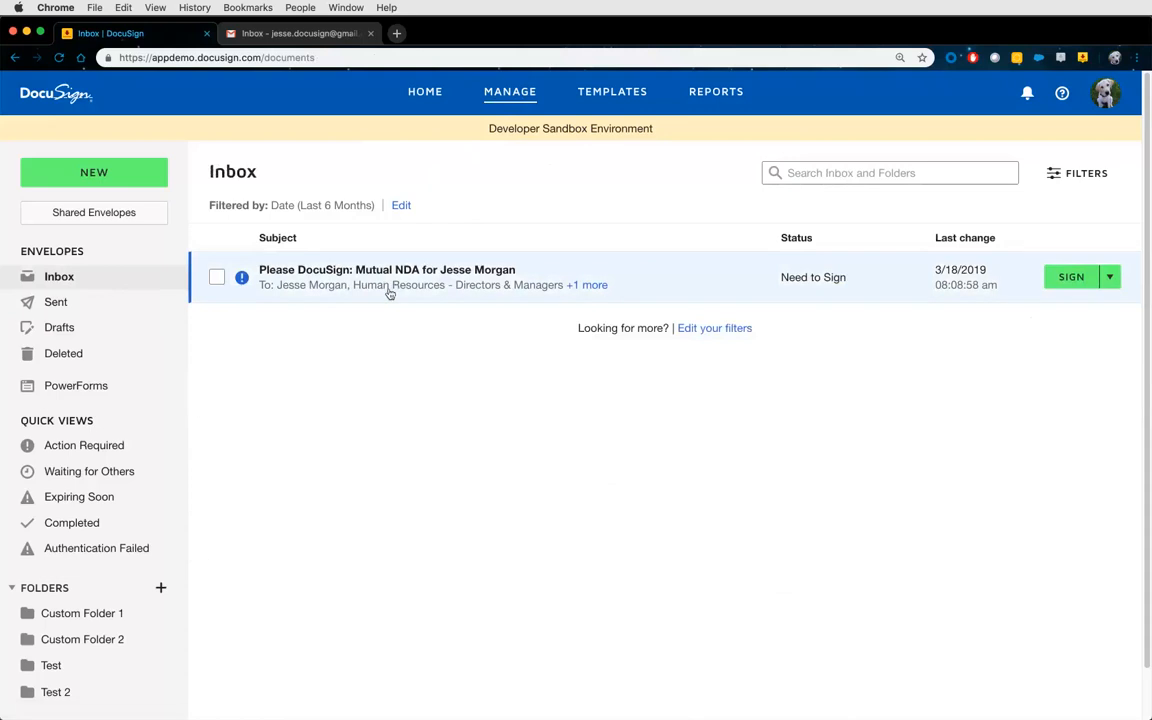
pyautogui.click(60, 303)
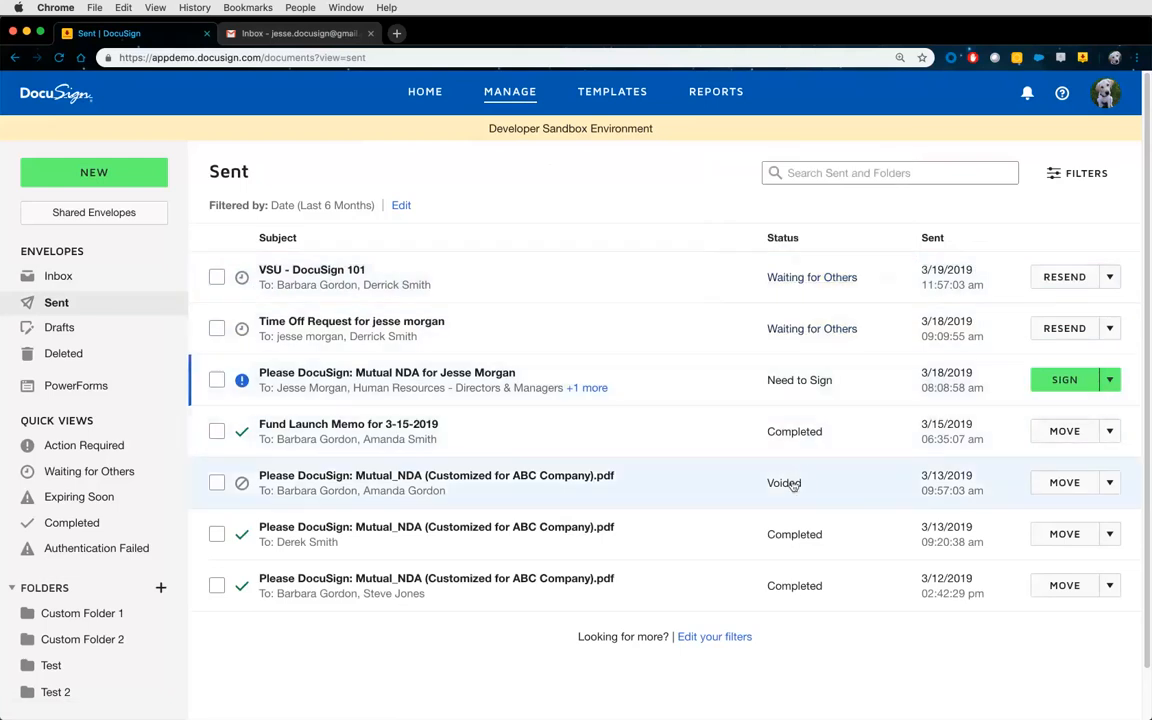
# Review the VSU - DocuSign 101 envelope's details, then go to the Gmail tab.
pyautogui.click(301, 278)
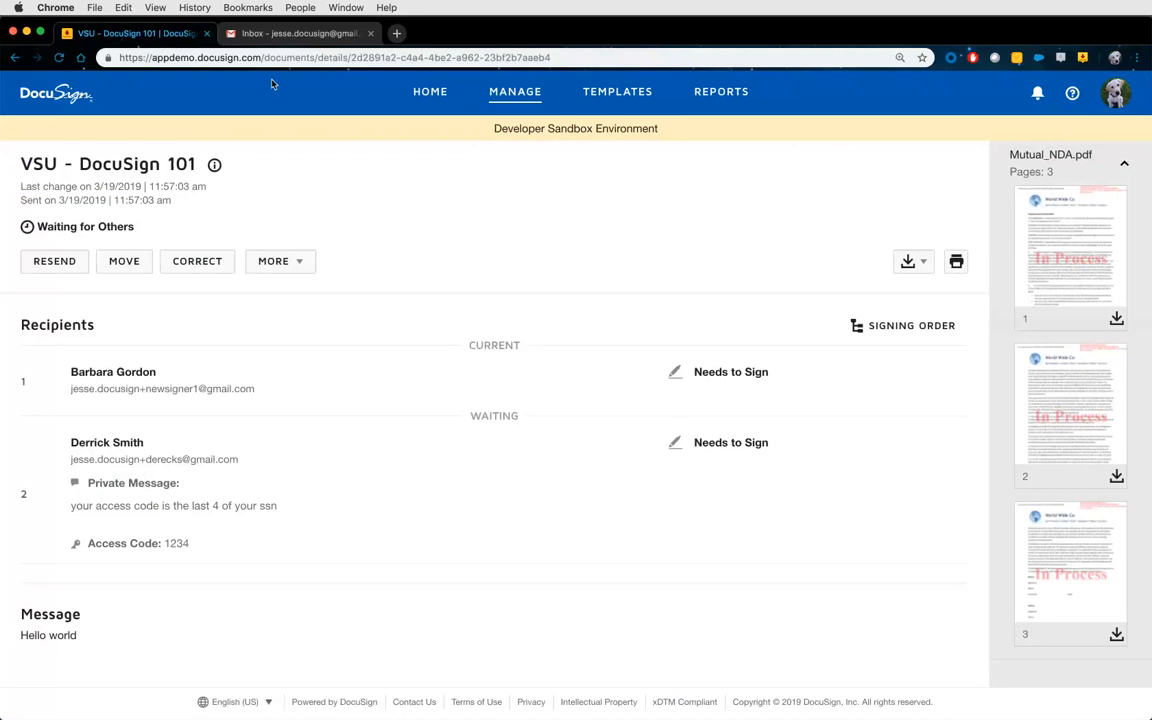
pyautogui.click(295, 35)
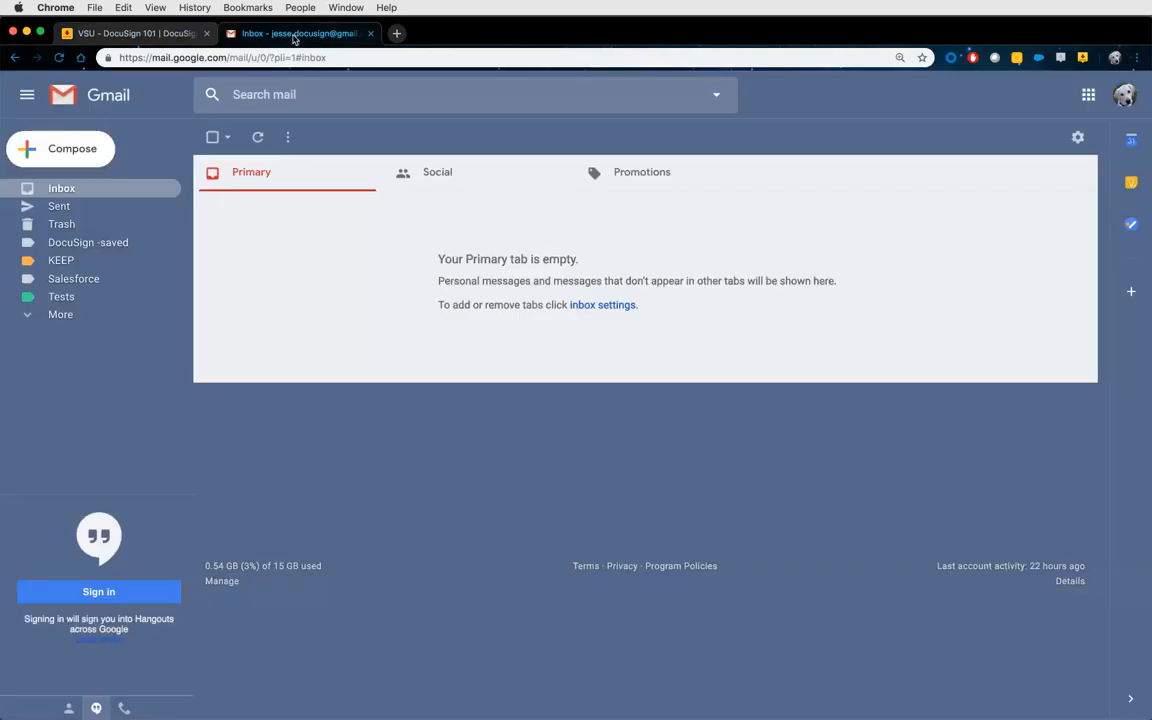
# Refresh Gmail, open the VSU - DocuSign 101 email, and follow its REVIEW DOCUMENT link.
pyautogui.click(121, 192)
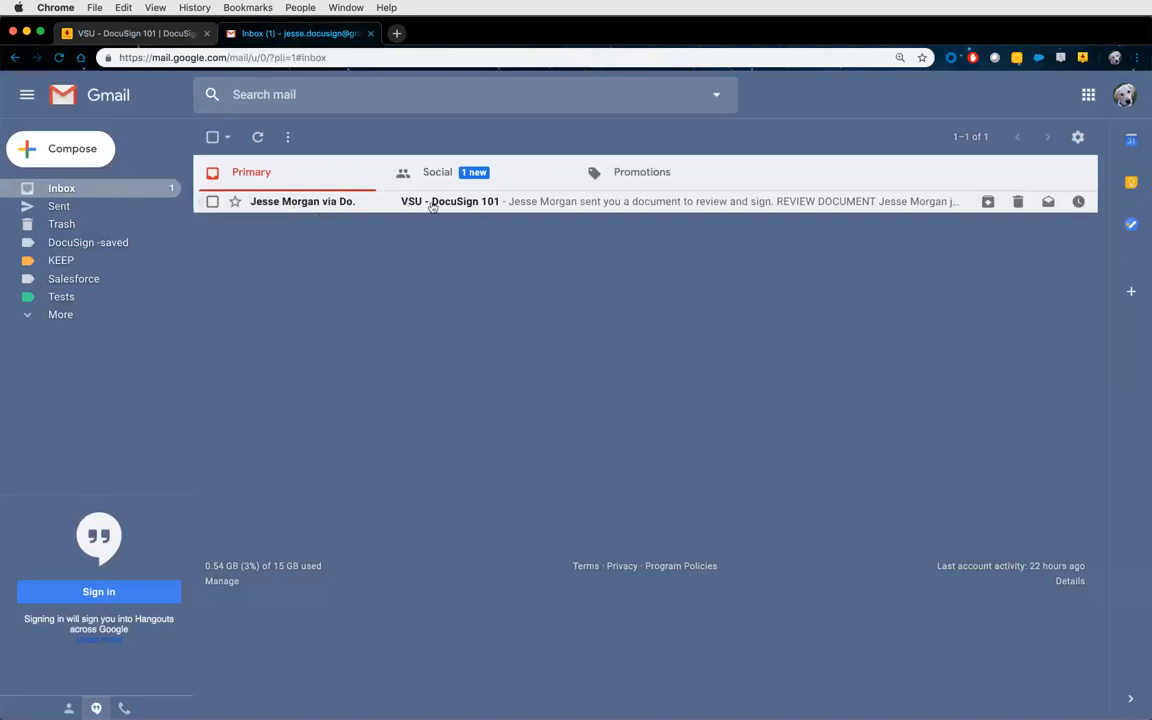
pyautogui.click(474, 204)
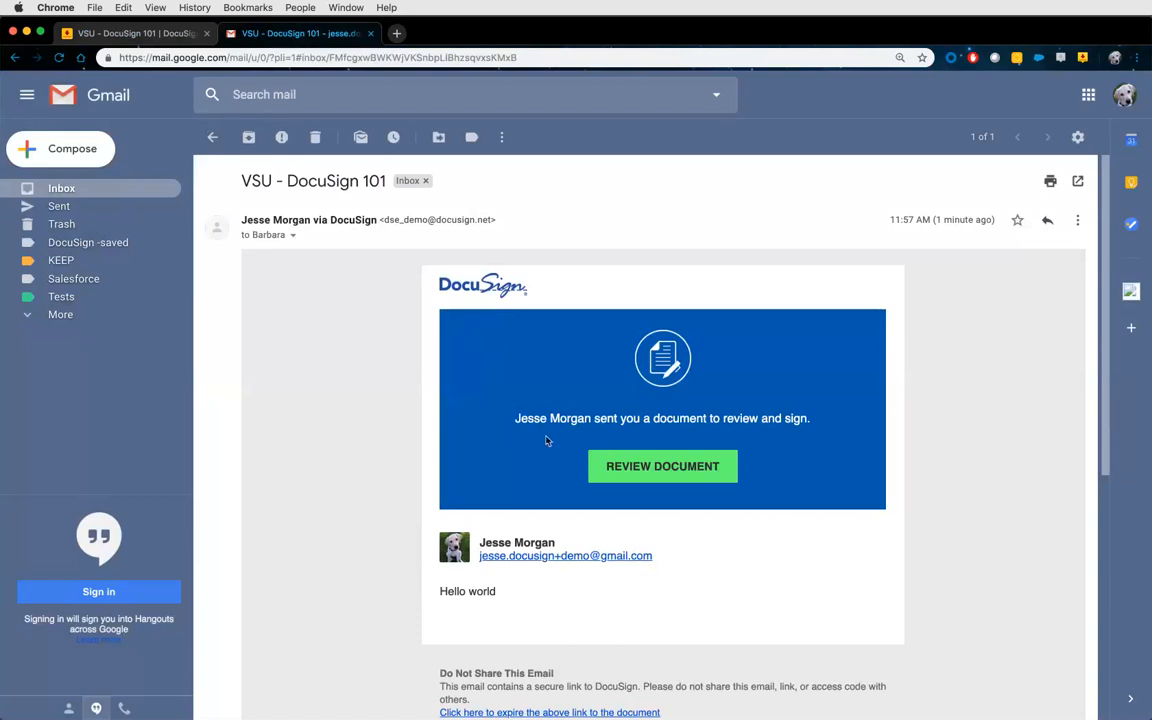
pyautogui.scroll(-3, 550, 505)
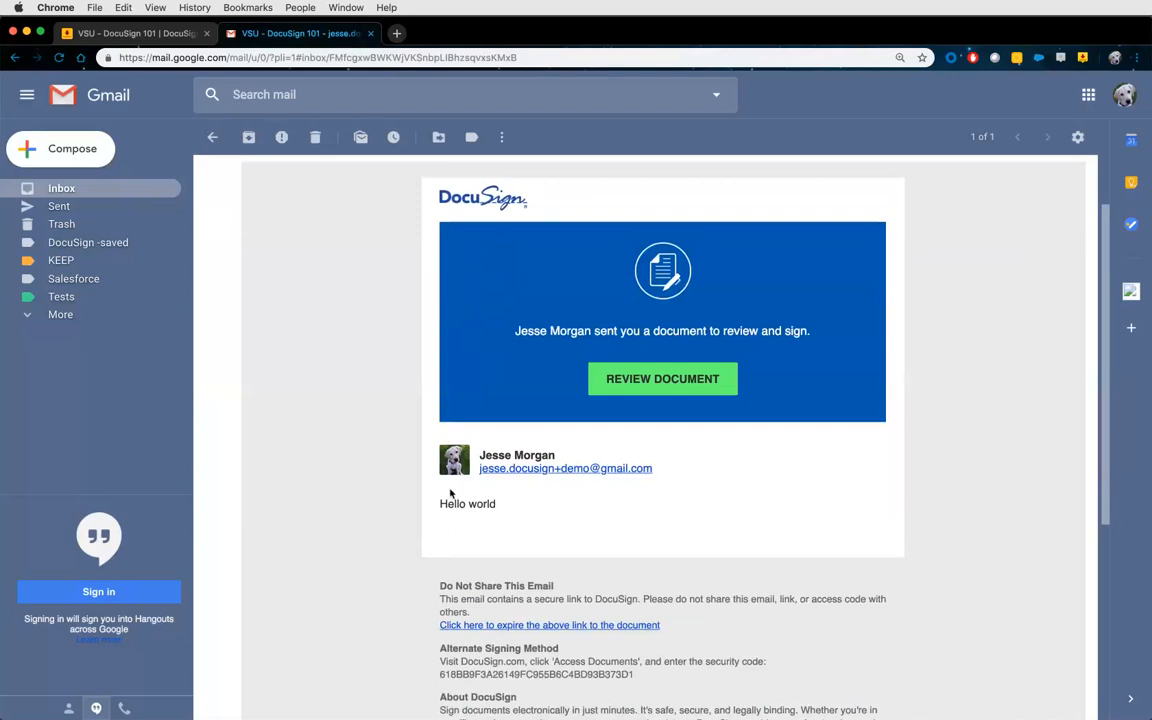
pyautogui.scroll(3, 470, 480)
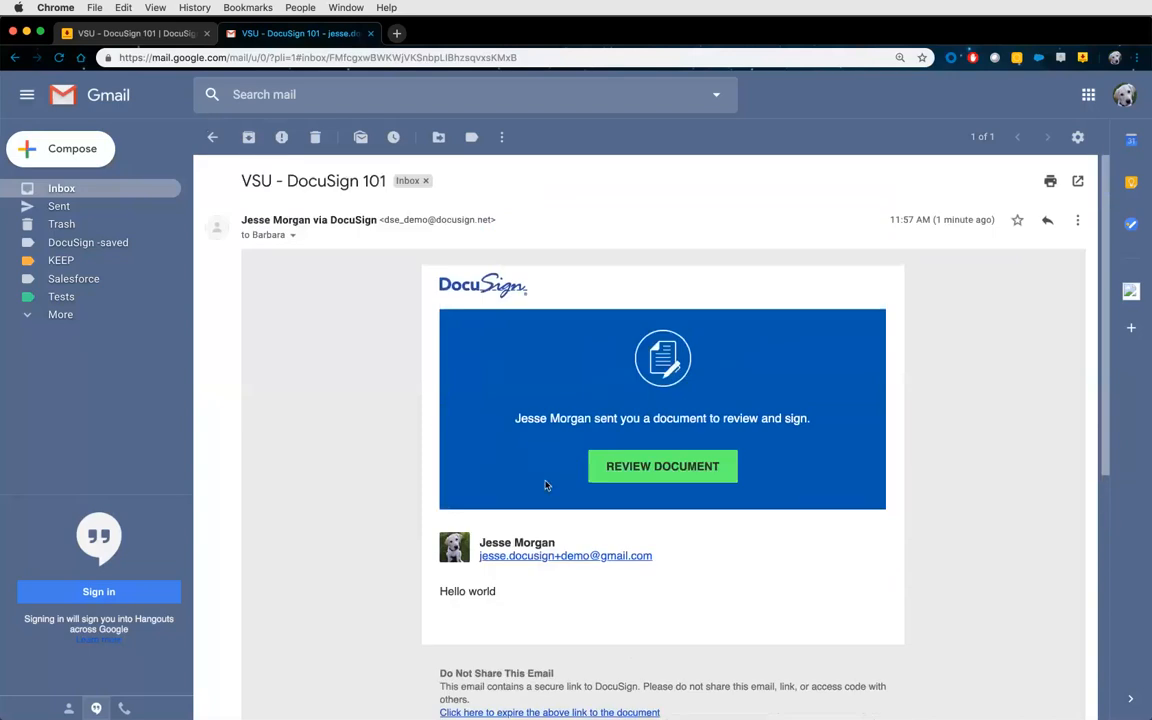
pyautogui.click(646, 470)
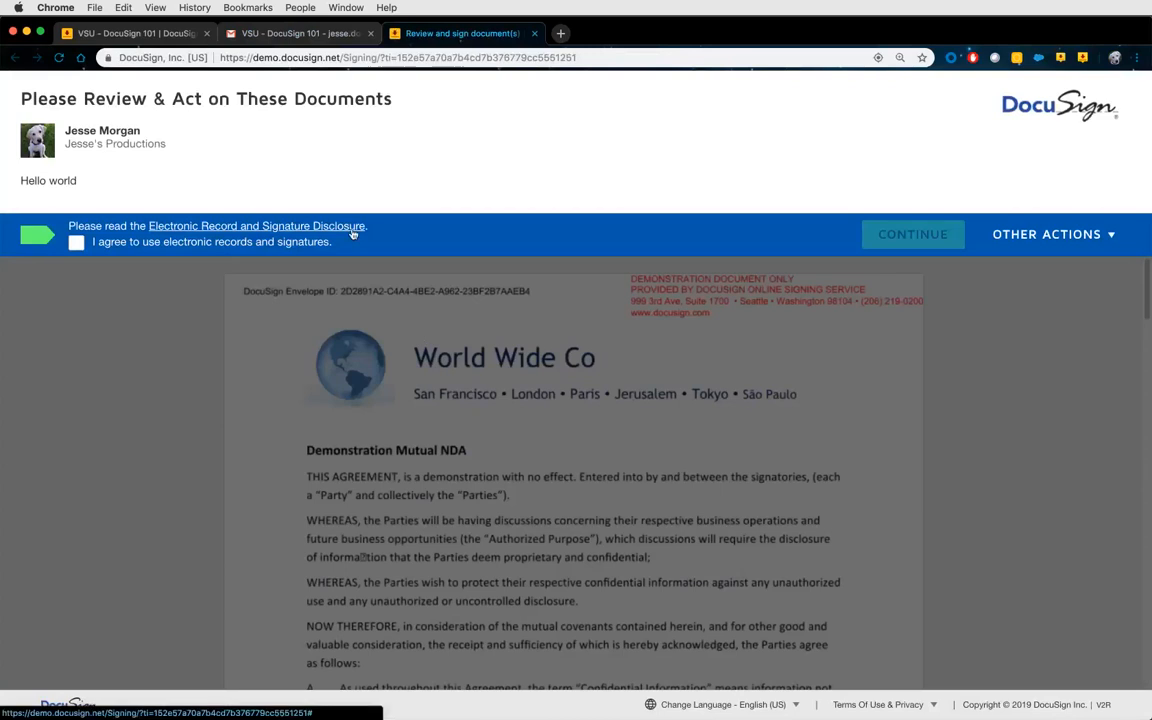
# Read and close the Electronic Record and Signature Disclosure, tick I agree, and continue.
pyautogui.click(300, 235)
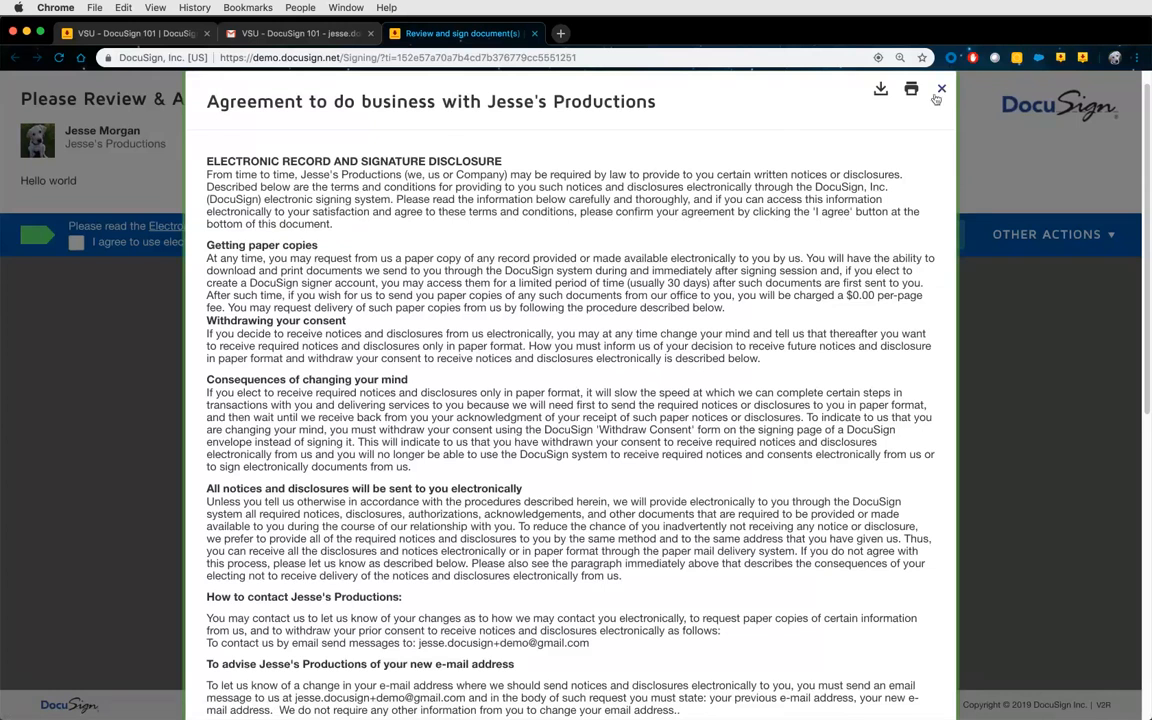
pyautogui.click(941, 89)
pyautogui.click(76, 242)
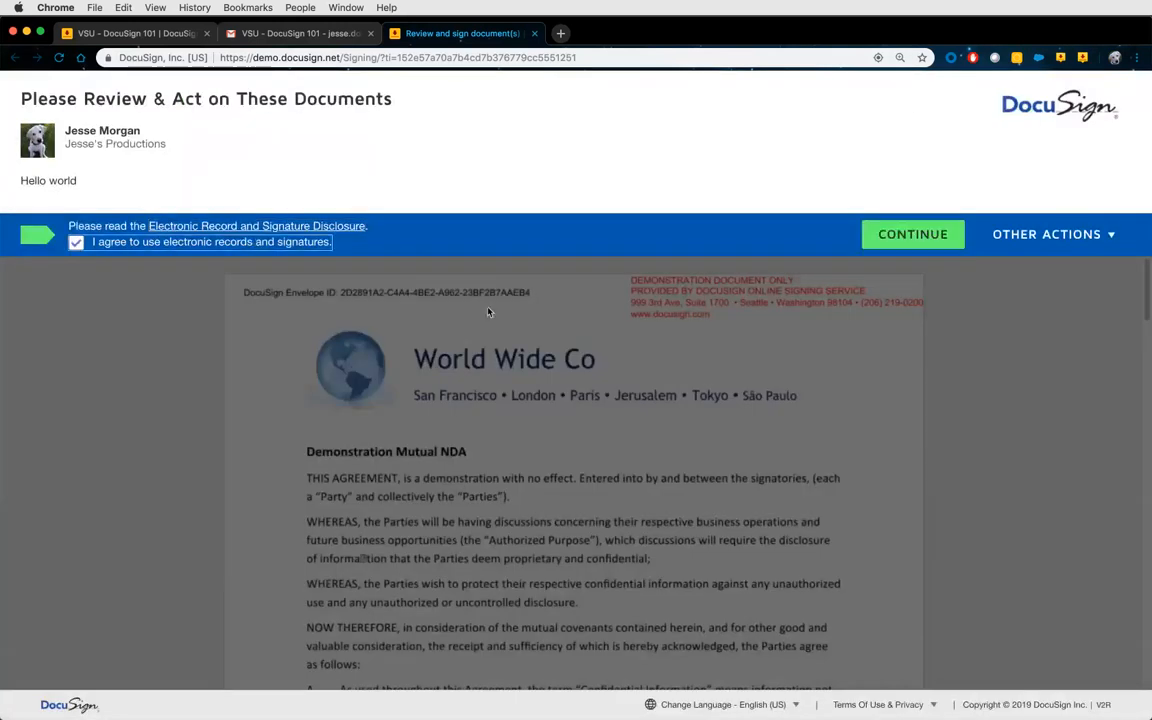
pyautogui.click(908, 234)
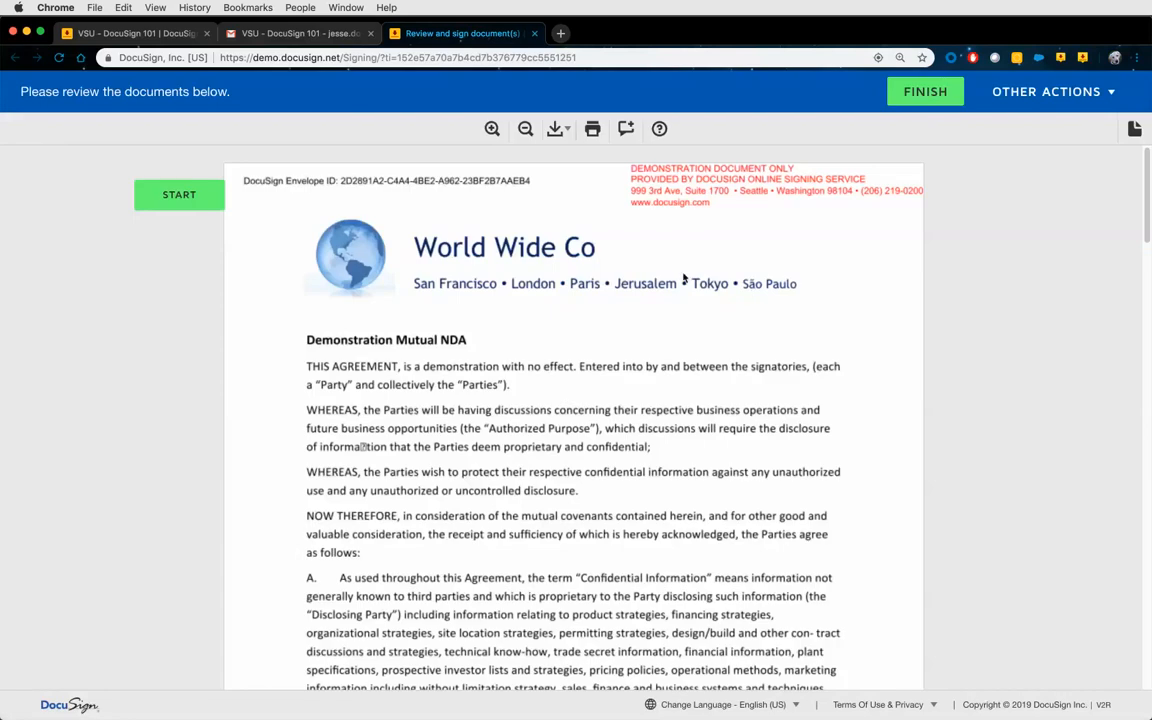
# Jump to Party 1's required Sign field with NEXT and open the OTHER ACTIONS menu.
pyautogui.click(180, 195)
pyautogui.scroll(4, 613, 338)
pyautogui.scroll(15, 613, 338)
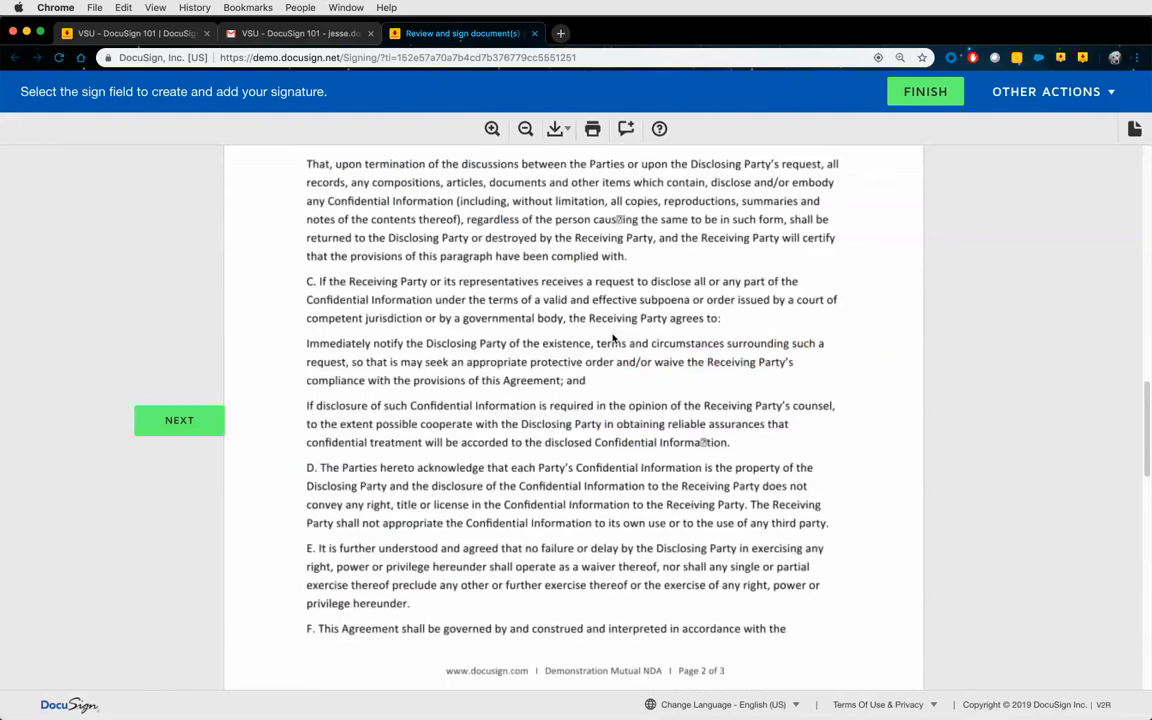
pyautogui.scroll(-20, 613, 338)
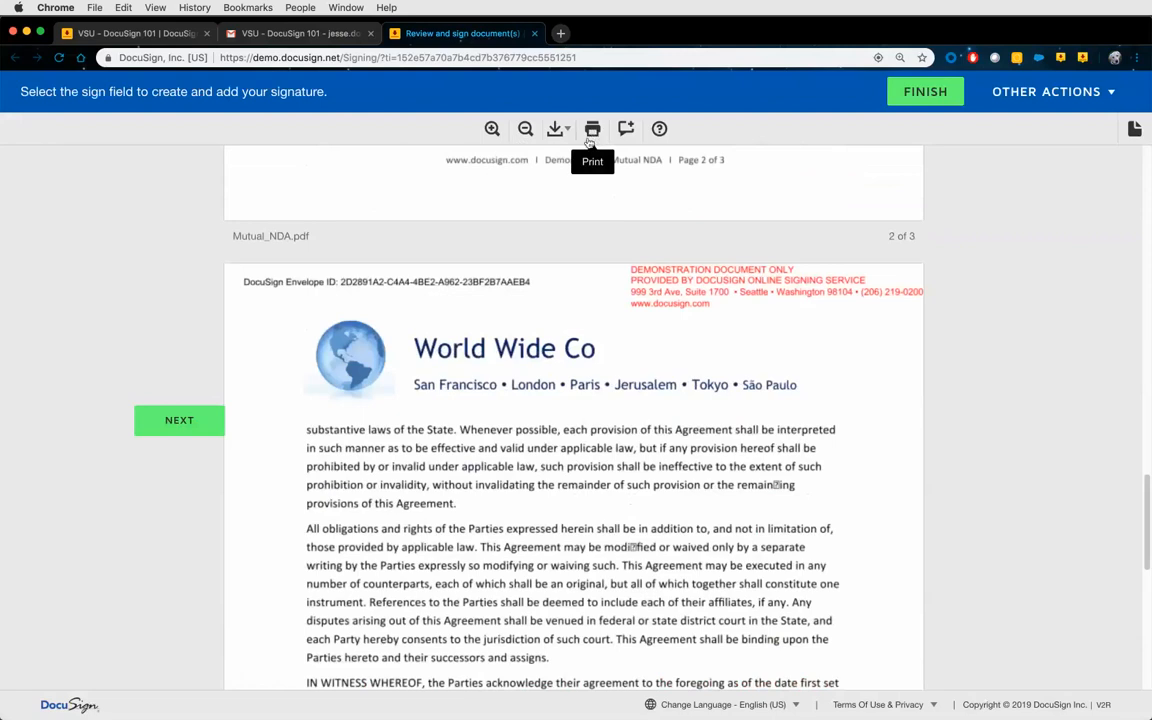
pyautogui.scroll(-3, 541, 334)
pyautogui.scroll(-3, 541, 334)
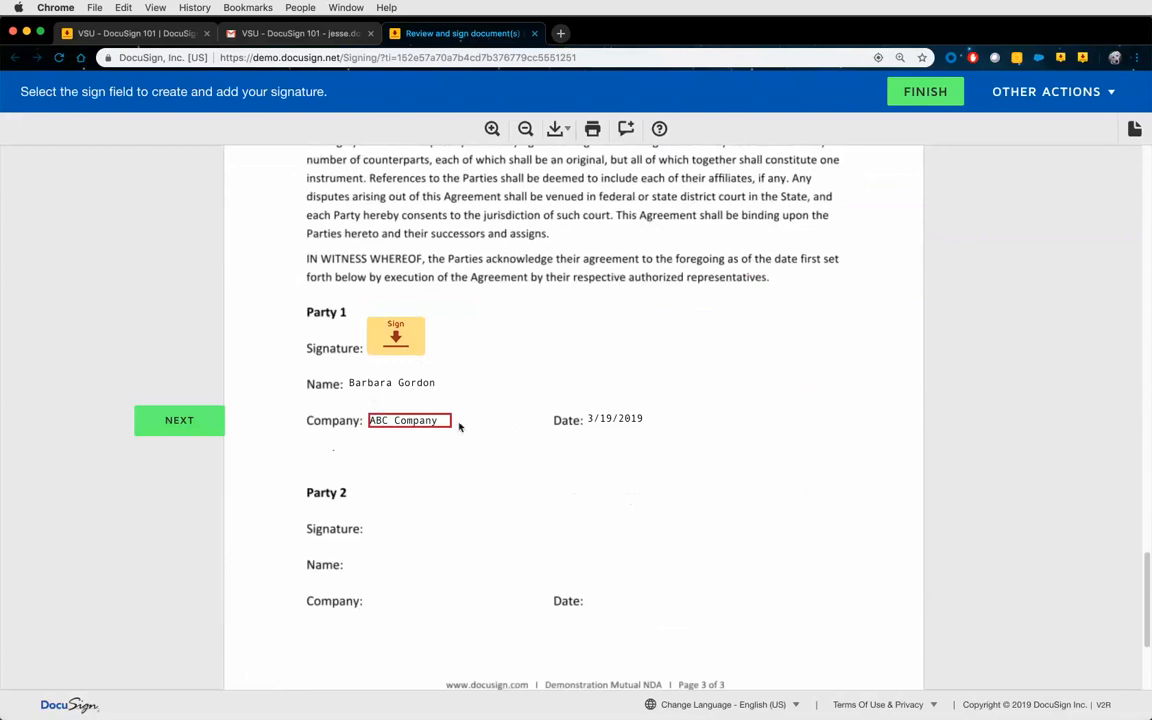
pyautogui.click(915, 93)
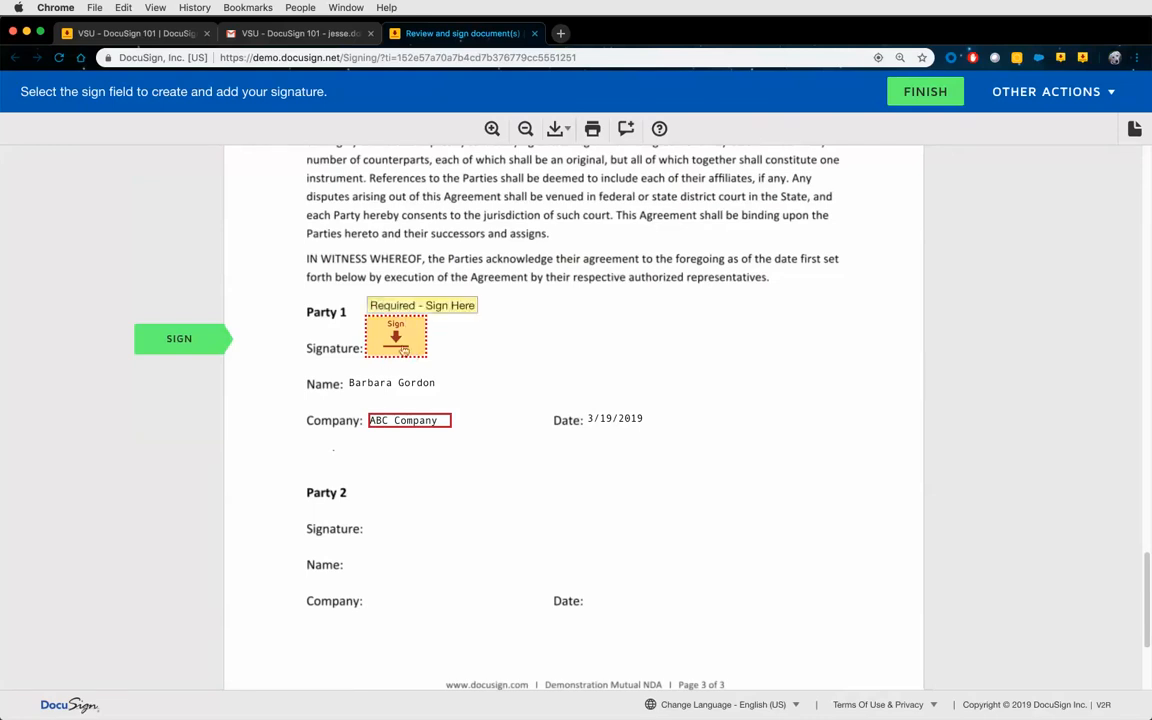
pyautogui.click(1040, 94)
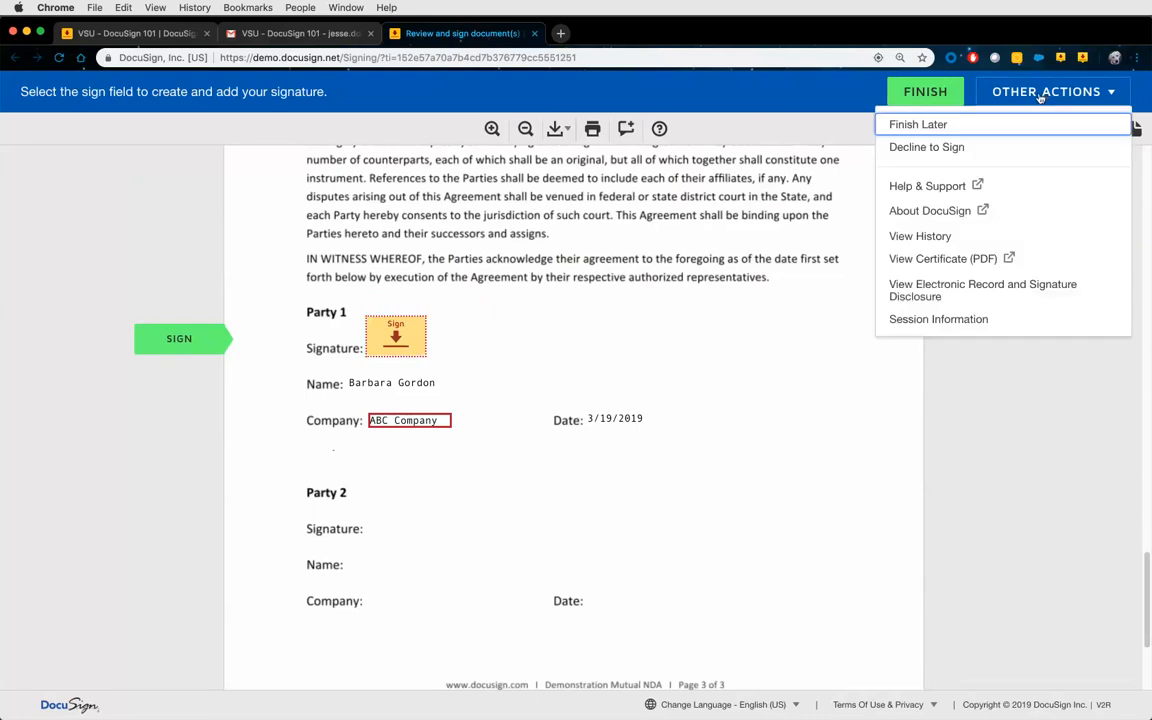
# Choose Decline to Sign, then cancel the Caution dialog to keep the NDA open.
pyautogui.click(951, 147)
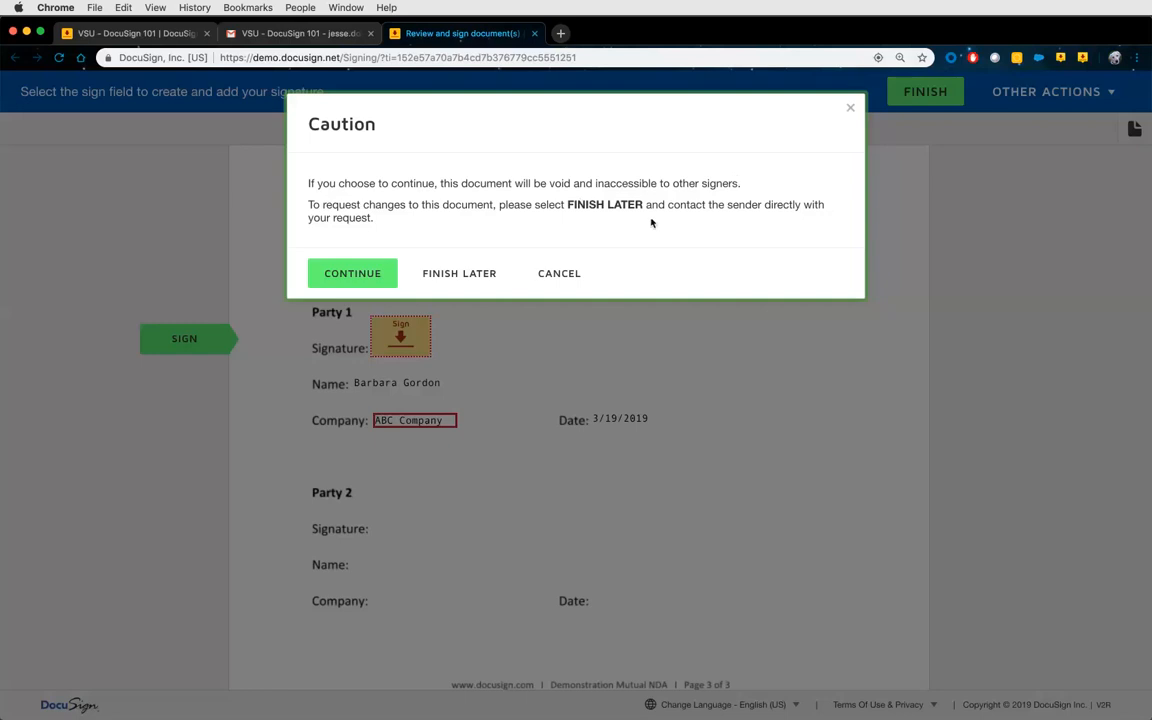
pyautogui.click(577, 273)
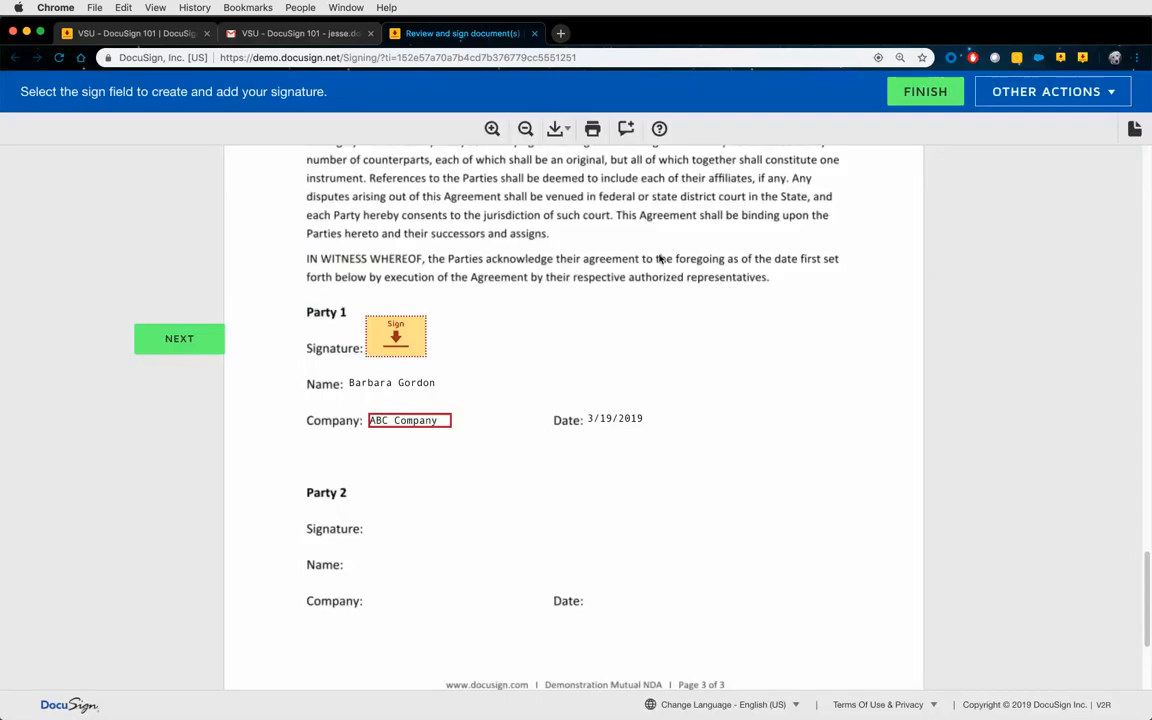
# Open the Party 1 Sign field and browse the alternative signature styles.
pyautogui.click(402, 343)
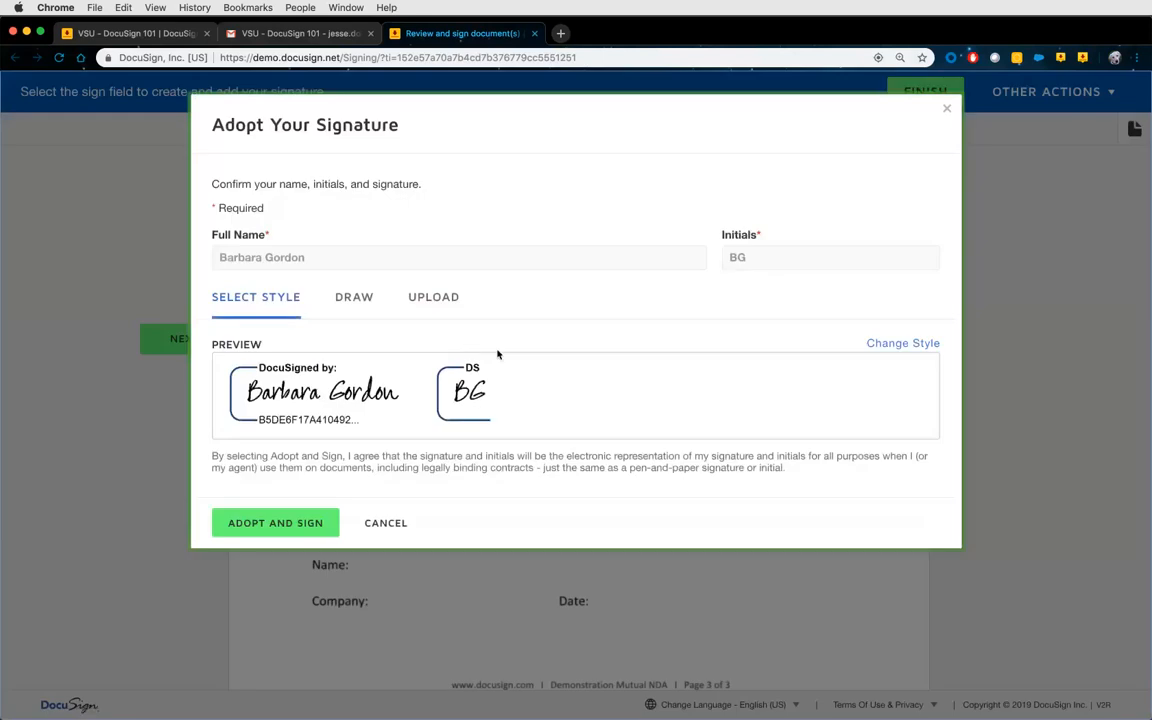
pyautogui.click(890, 345)
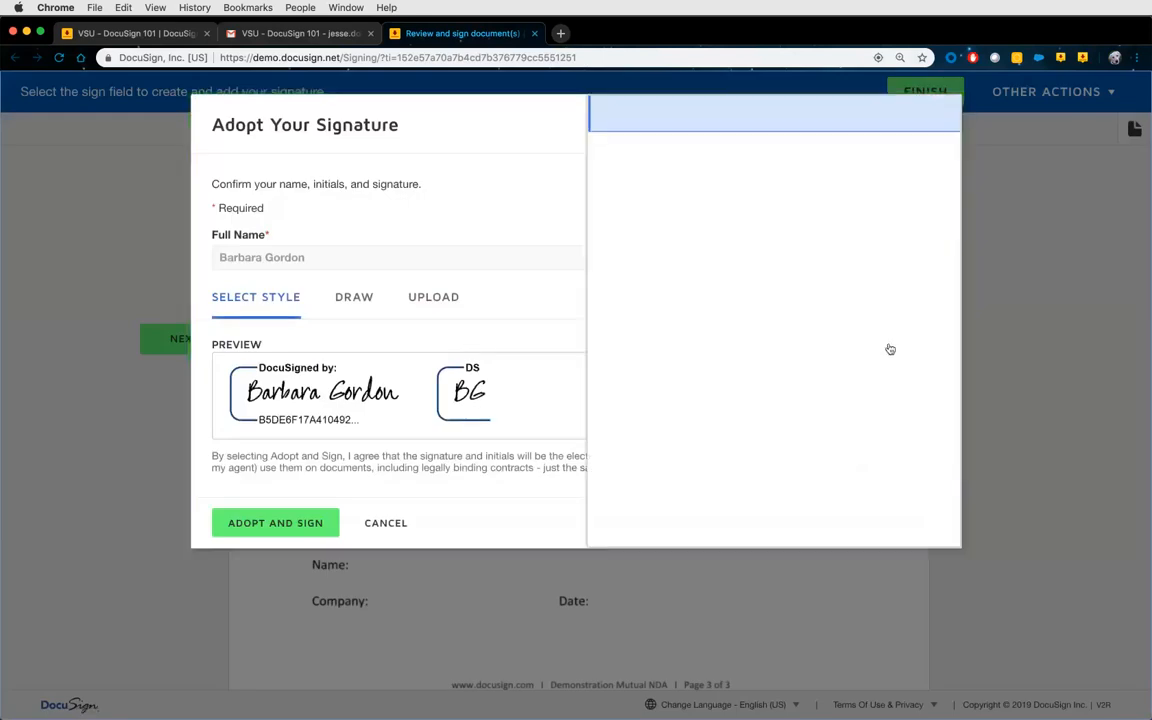
pyautogui.scroll(-1, 728, 296)
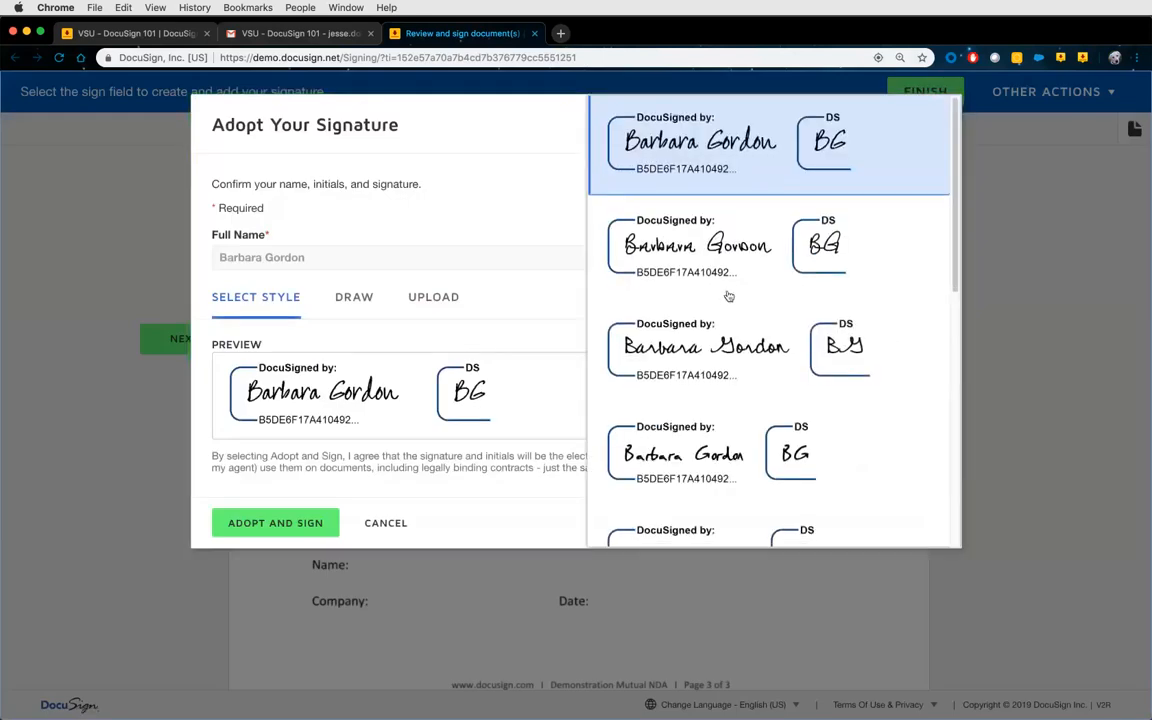
pyautogui.scroll(-3, 656, 296)
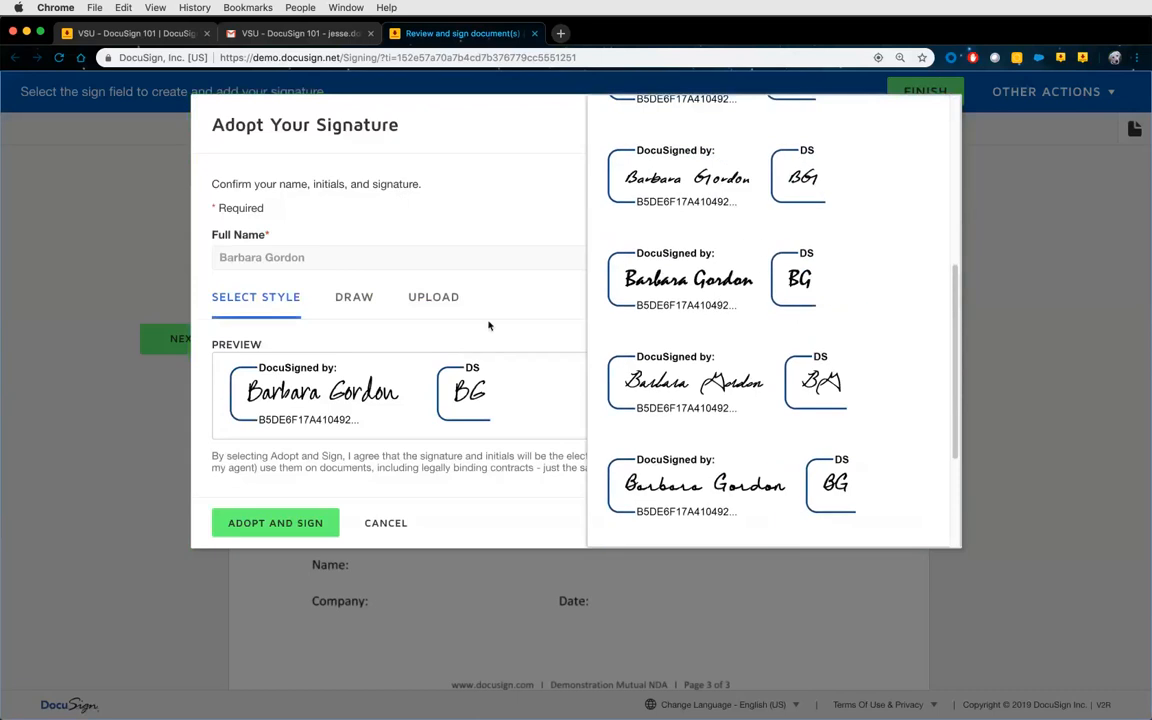
pyautogui.click(383, 316)
# Try the Draw and Upload options, then adopt the default script-style signature.
pyautogui.click(354, 300)
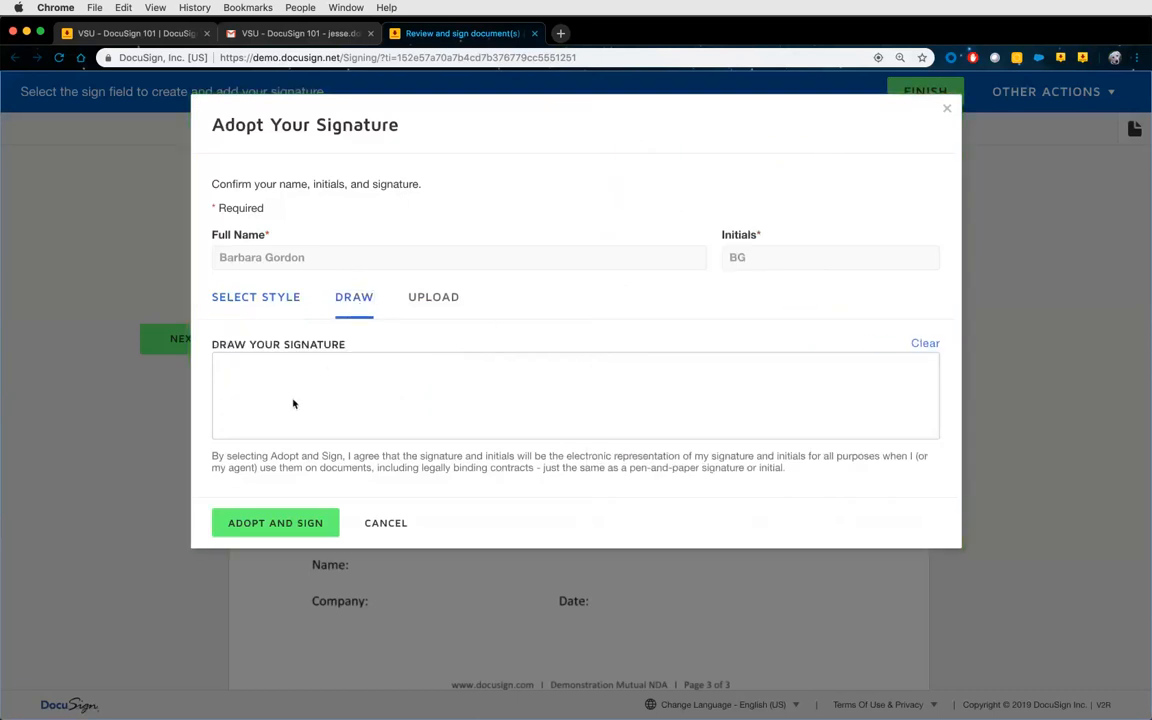
pyautogui.moveTo(291, 399); pyautogui.dragTo(648, 412)
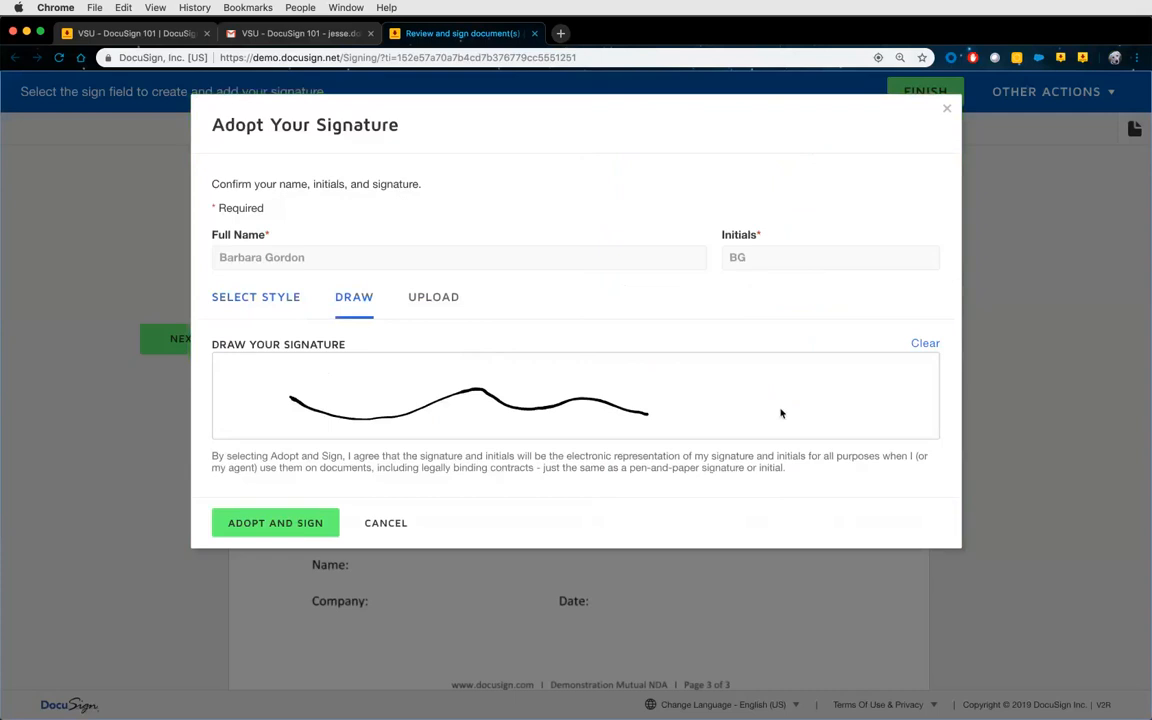
pyautogui.click(422, 298)
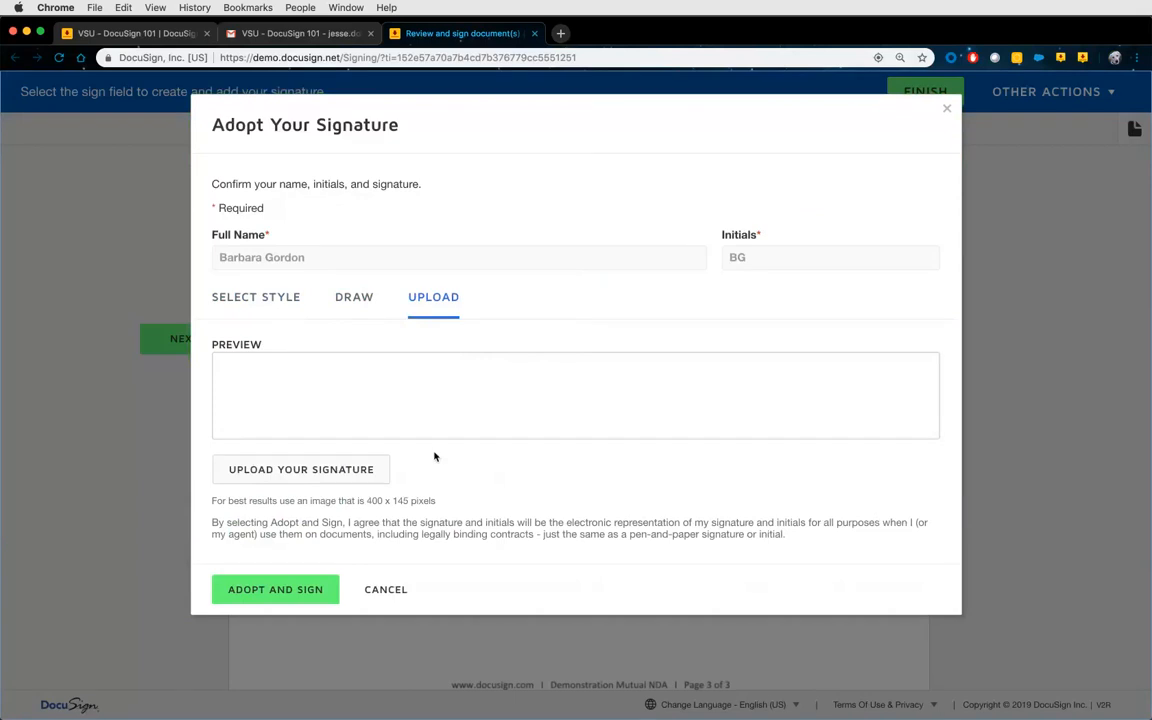
pyautogui.click(283, 300)
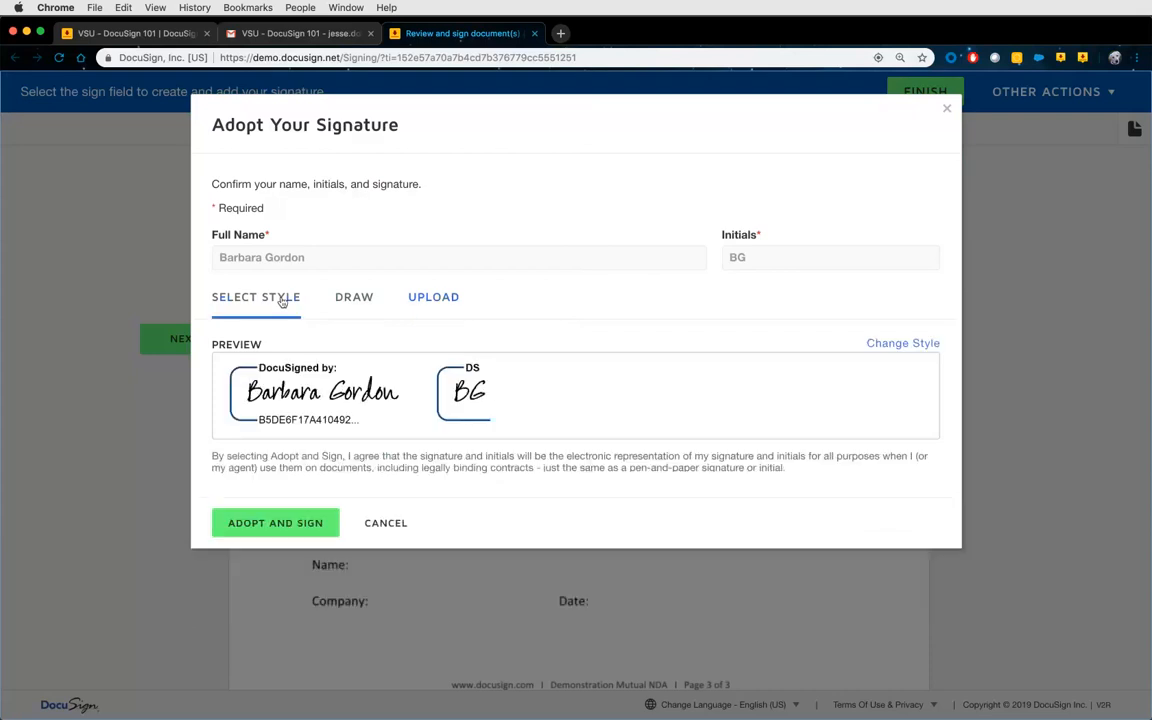
pyautogui.click(276, 523)
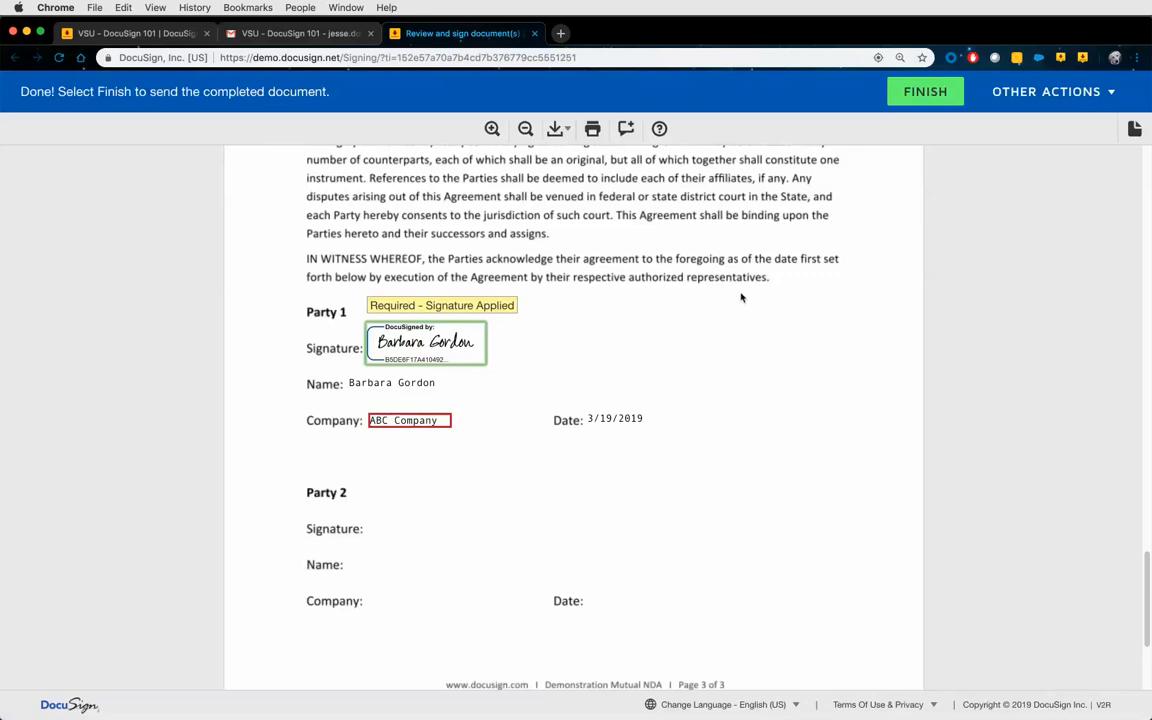
# Finish signing the NDA and decline the offer to save a copy with a free account.
pyautogui.click(911, 96)
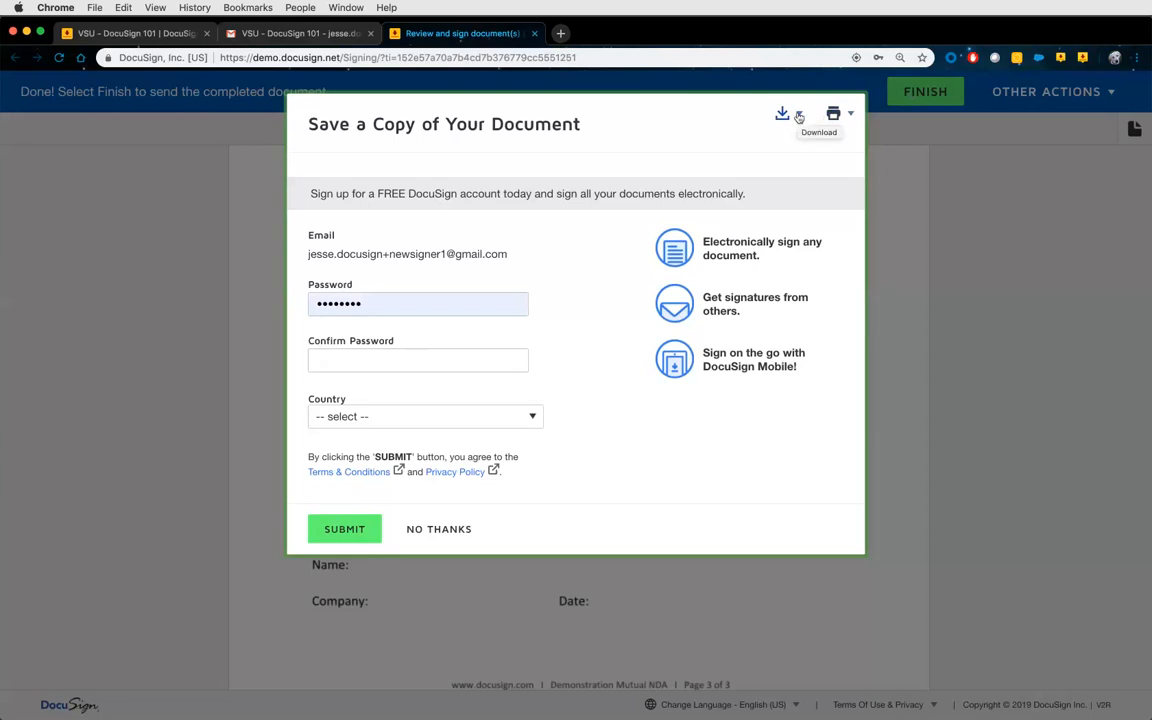
pyautogui.click(445, 529)
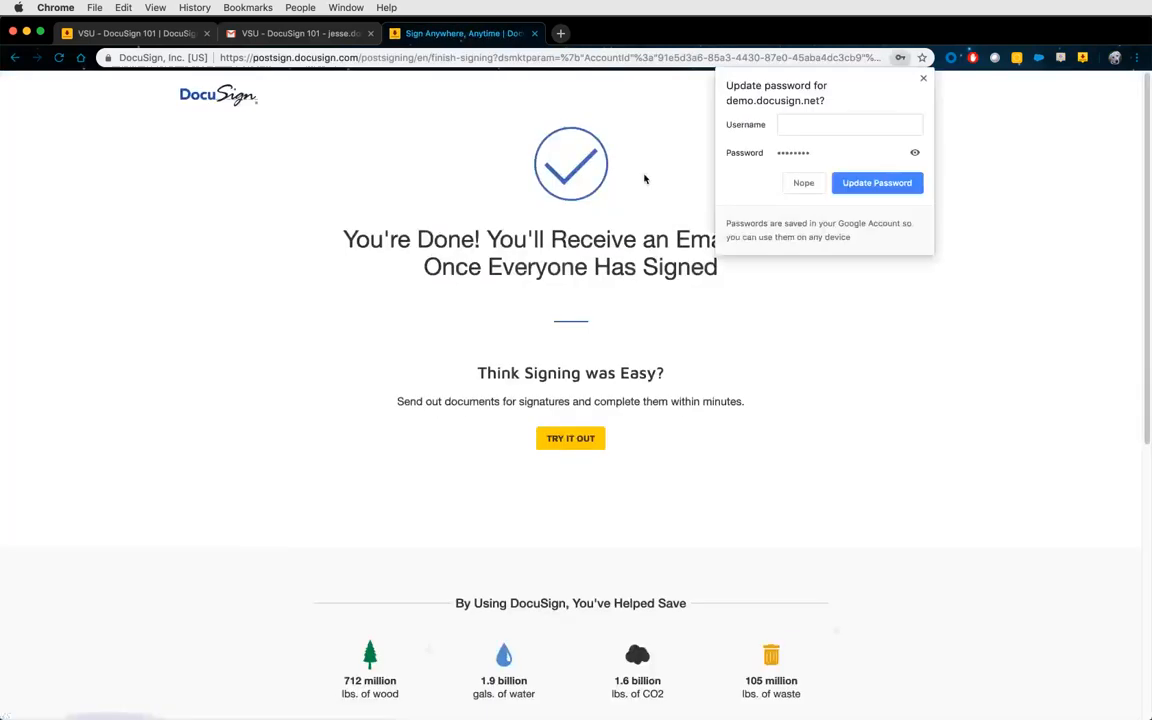
# Dismiss Chrome's save-password prompt and close the DocuSign confirmation tab.
pyautogui.click(800, 183)
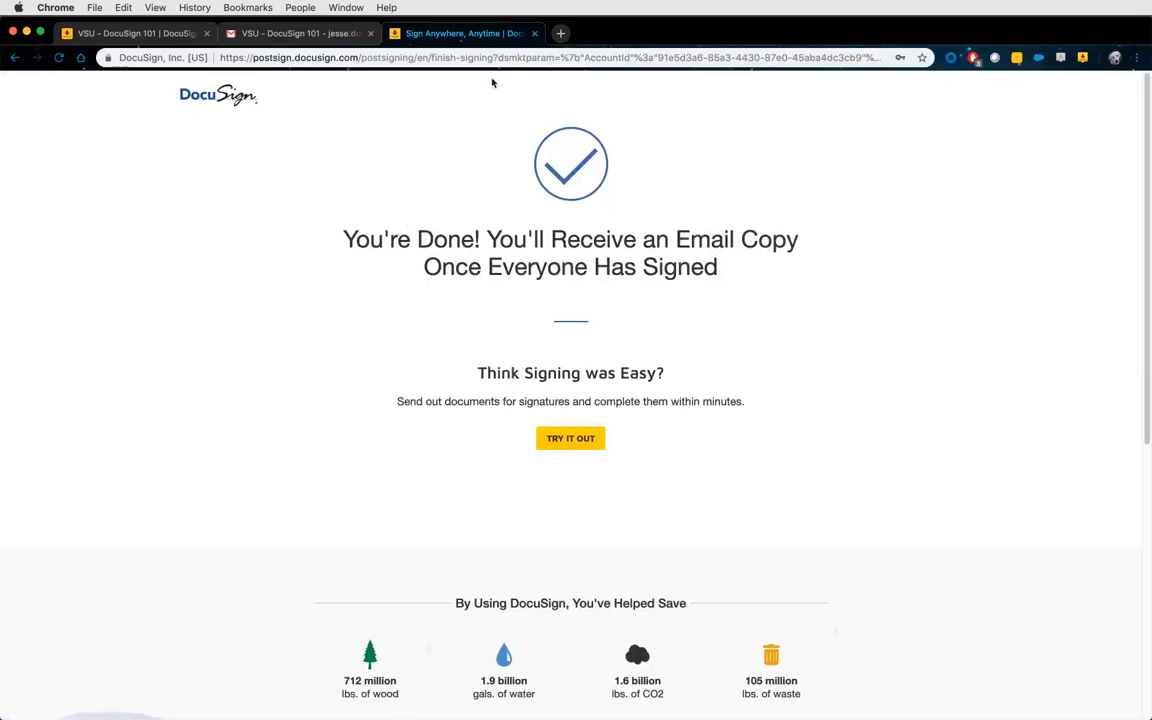
pyautogui.click(535, 34)
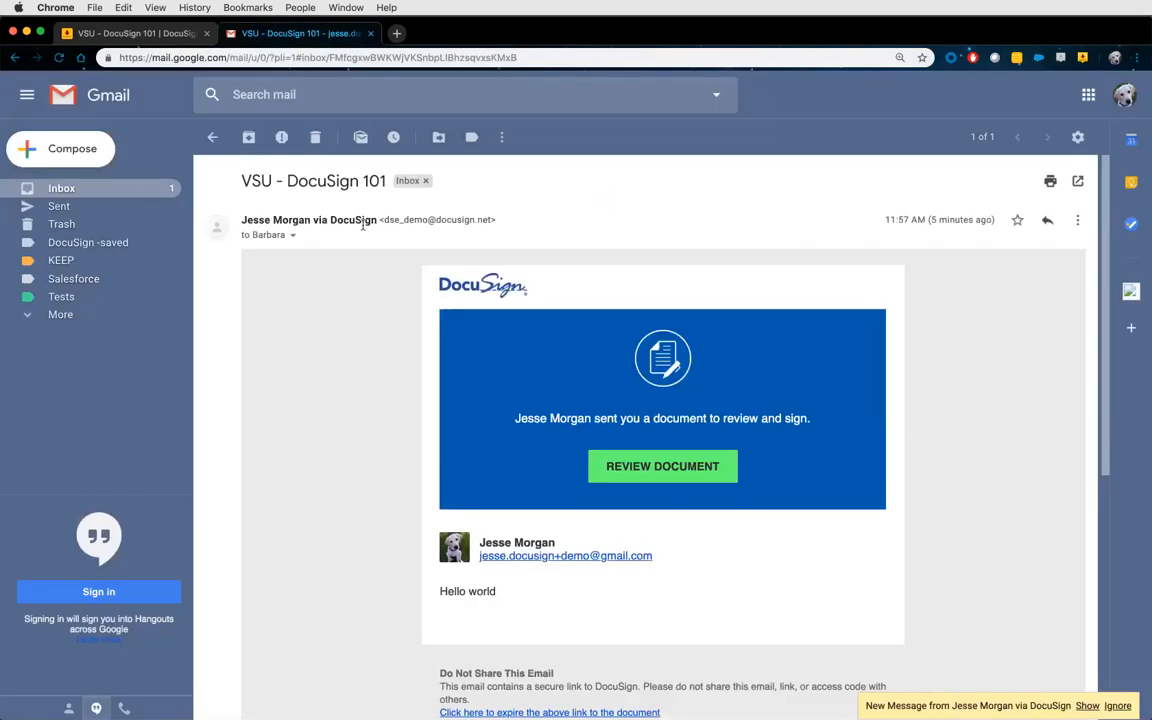
# View the new VSU - DocuSign 101 email for the second signer, then return to the envelope details.
pyautogui.click(139, 190)
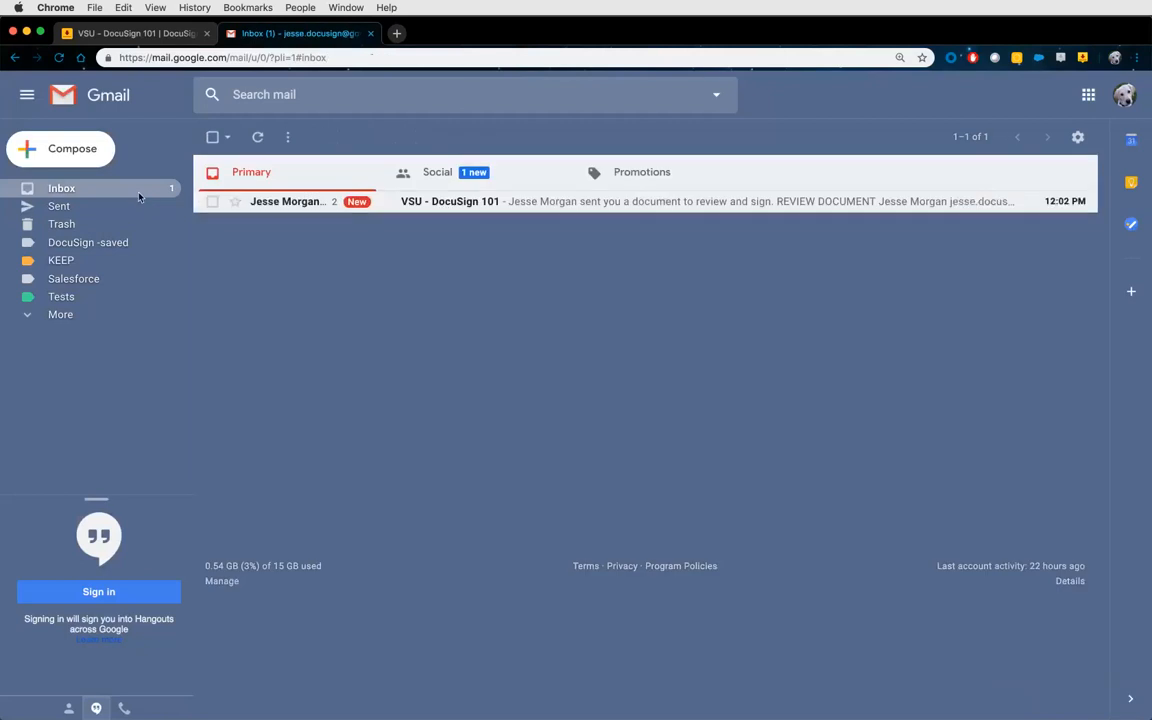
pyautogui.click(440, 201)
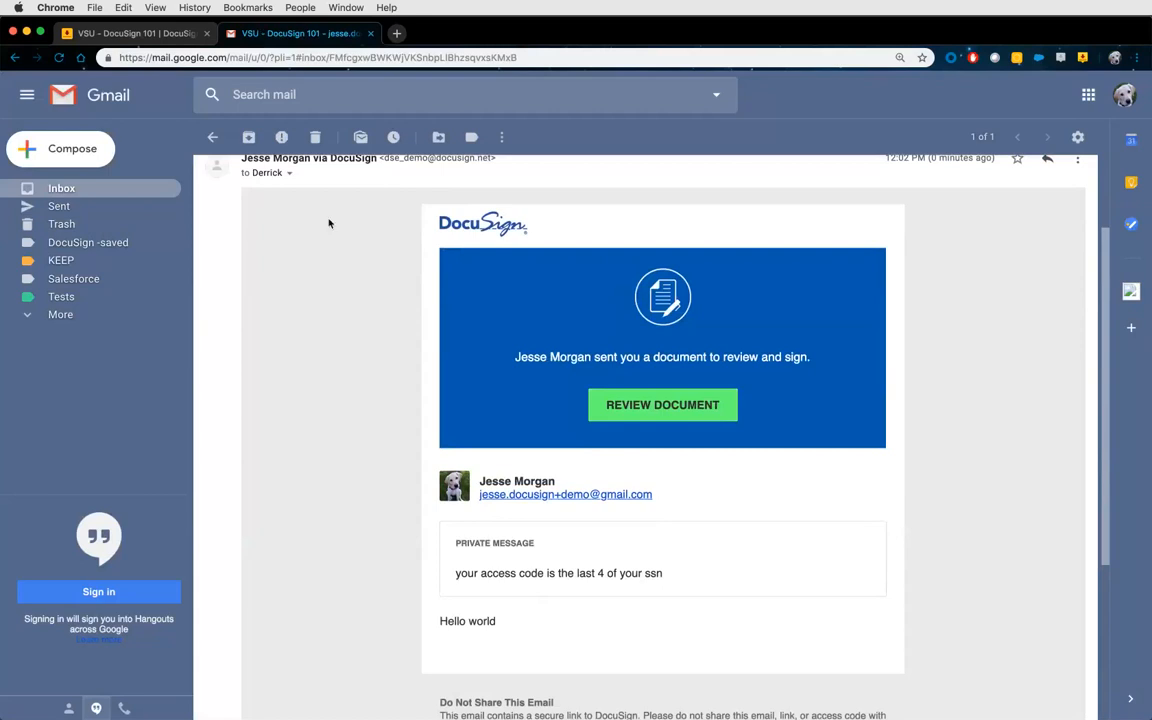
pyautogui.click(135, 33)
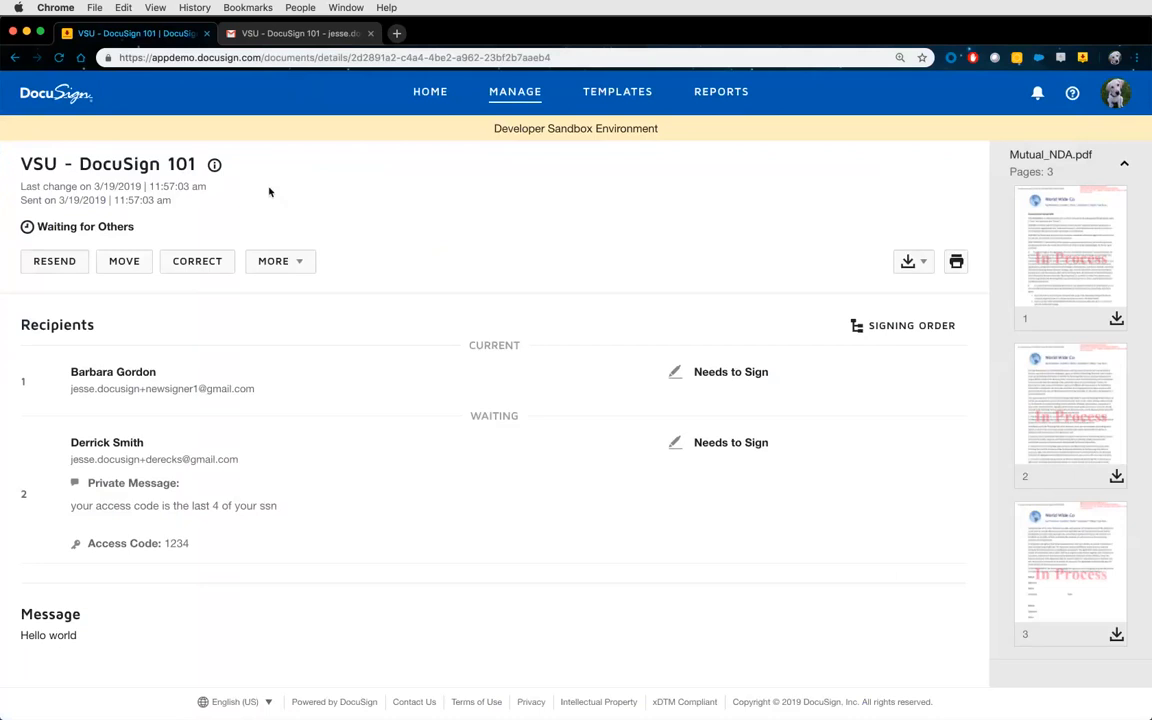
# Reload the envelope details and check the first signer's Completed timestamp, 3/19/2019 12:02:04 pm.
pyautogui.press('super+r')
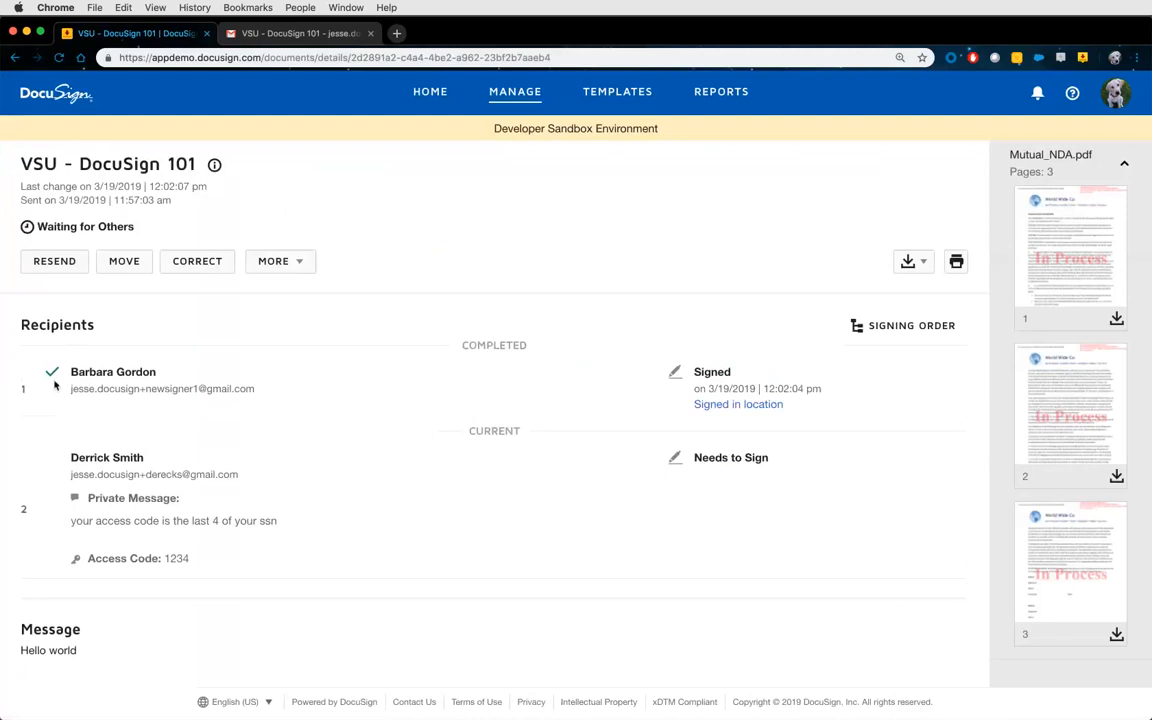
pyautogui.moveTo(724, 388); pyautogui.dragTo(761, 388)
pyautogui.click(497, 440)
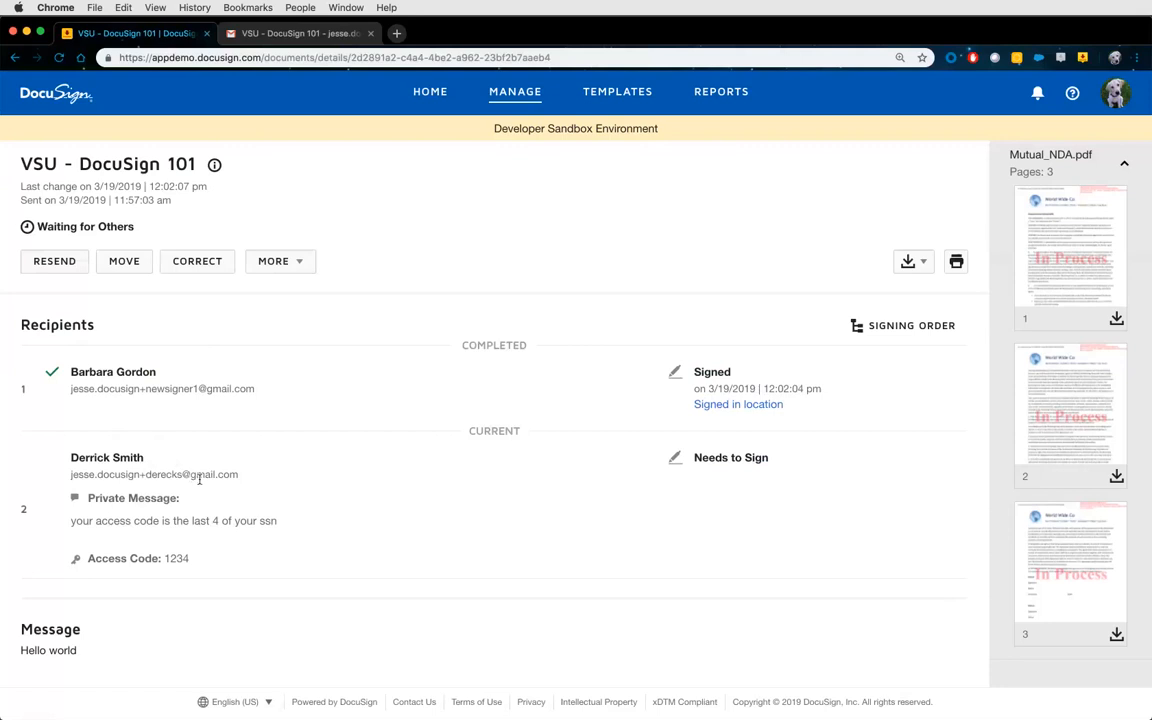
# Resend VSU - DocuSign 101 to the pending signer, delete the Gmail invitation, and return to DocuSign.
pyautogui.click(57, 264)
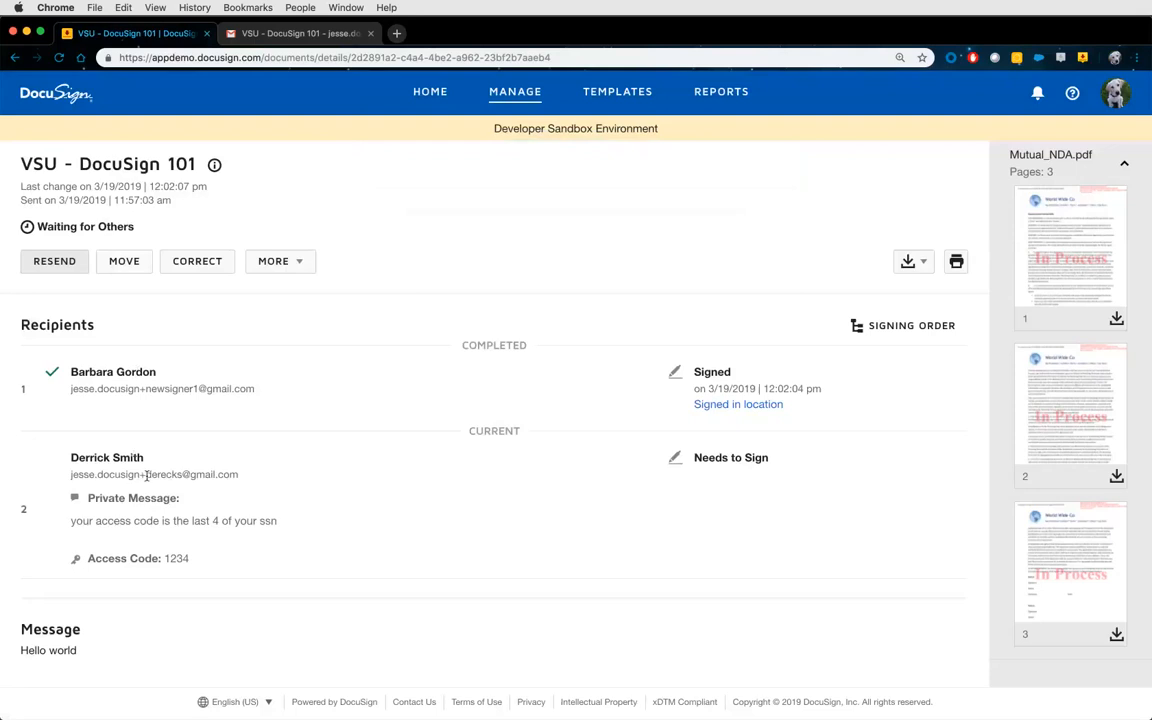
pyautogui.moveTo(146, 474); pyautogui.dragTo(179, 476)
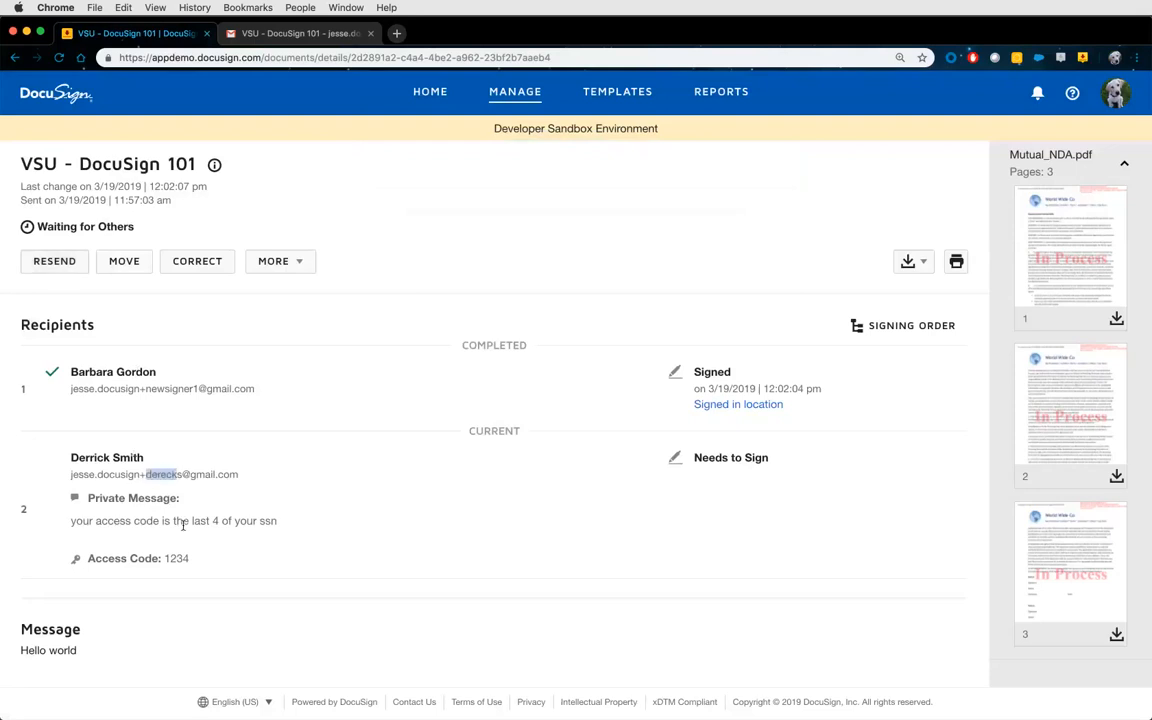
pyautogui.click(297, 36)
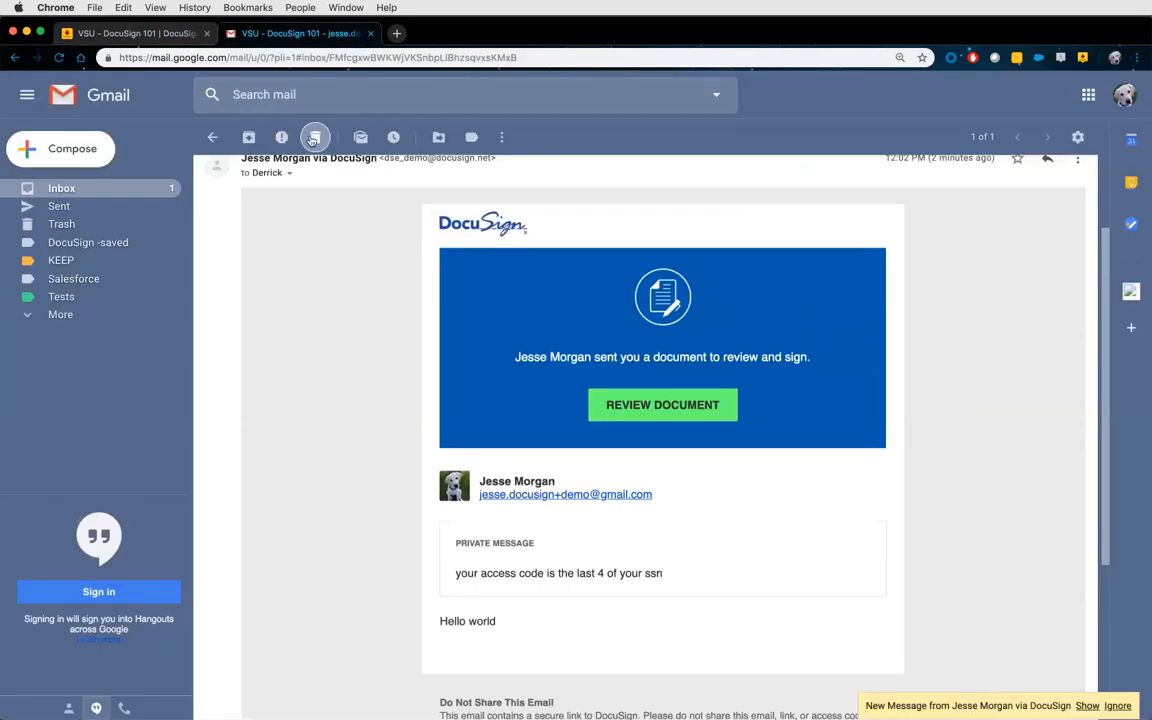
pyautogui.click(278, 136)
pyautogui.click(170, 37)
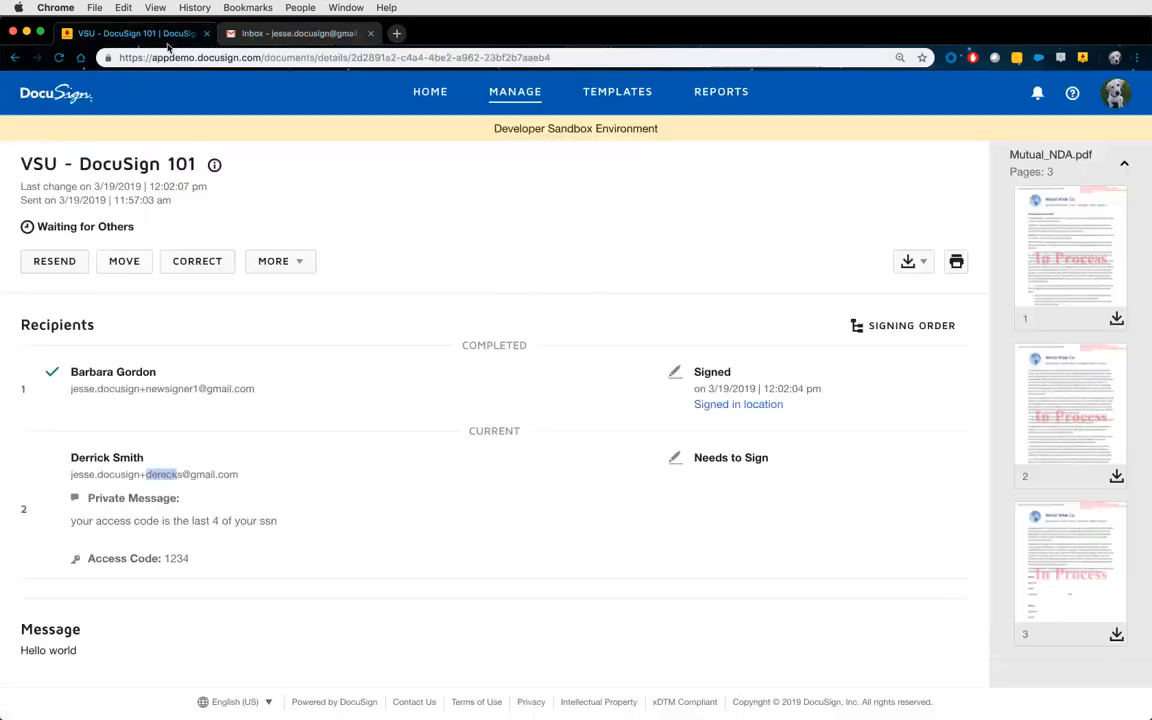
pyautogui.click(213, 321)
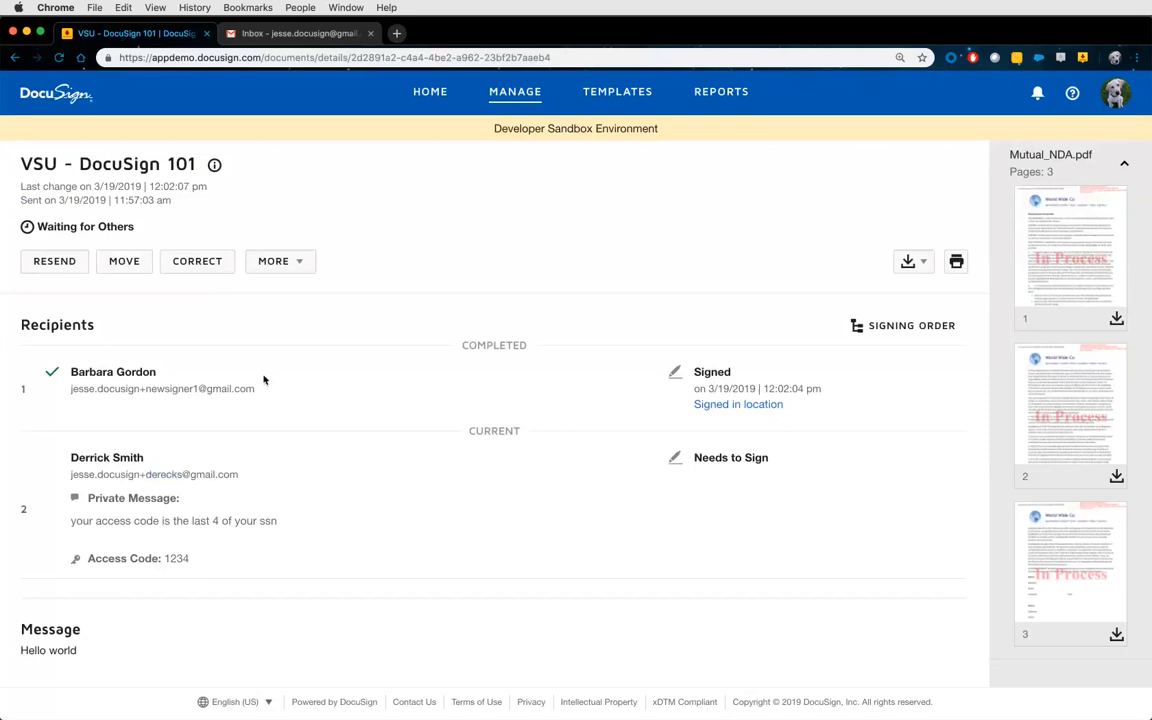
# Start a correction and fix recipient 2's e-mail address by replacing the wrong letter with 'i'.
pyautogui.click(197, 262)
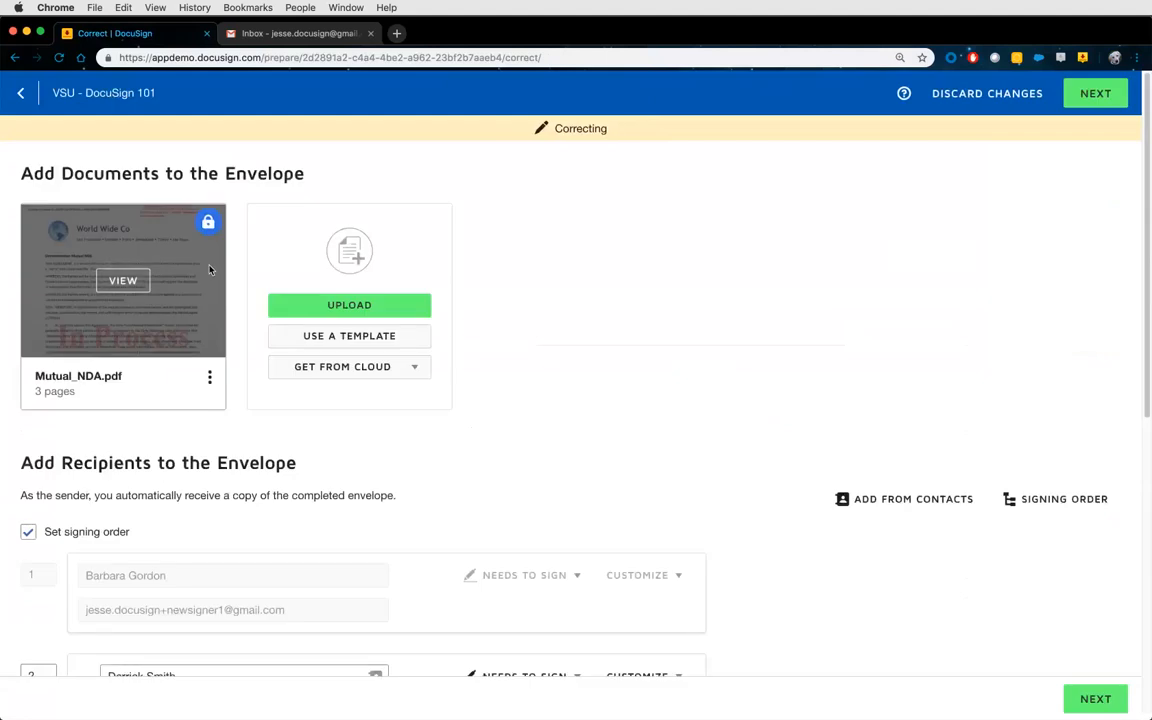
pyautogui.moveTo(208, 224)
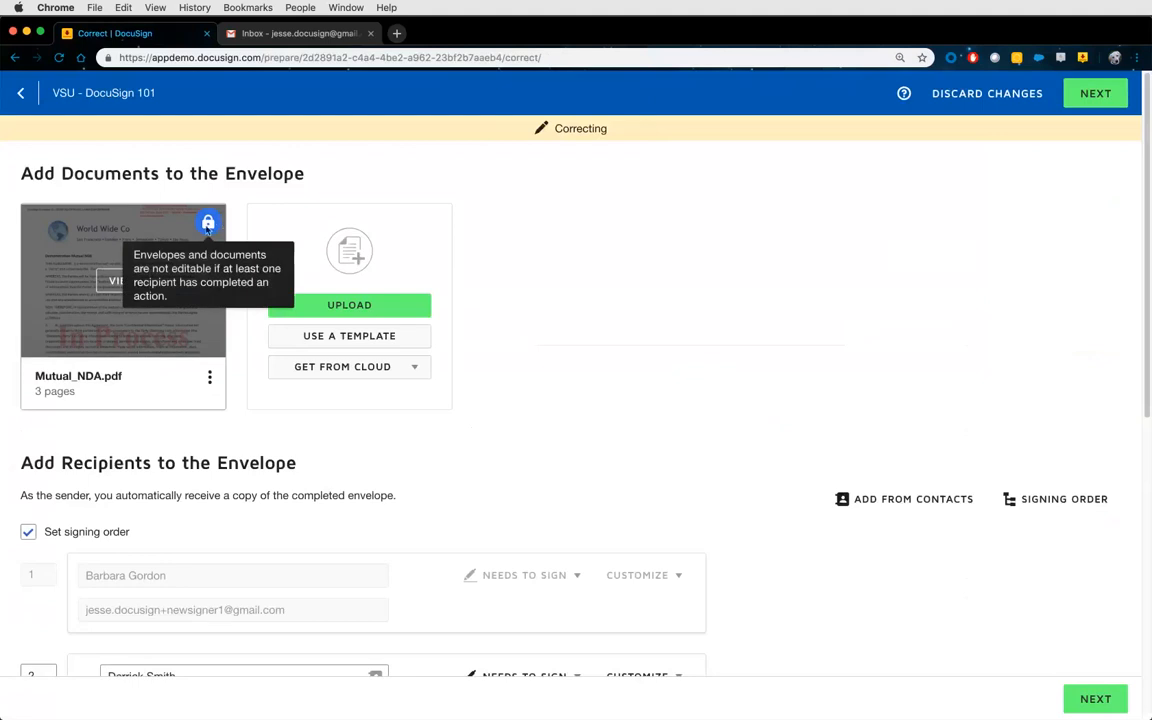
pyautogui.scroll(-3, 419, 478)
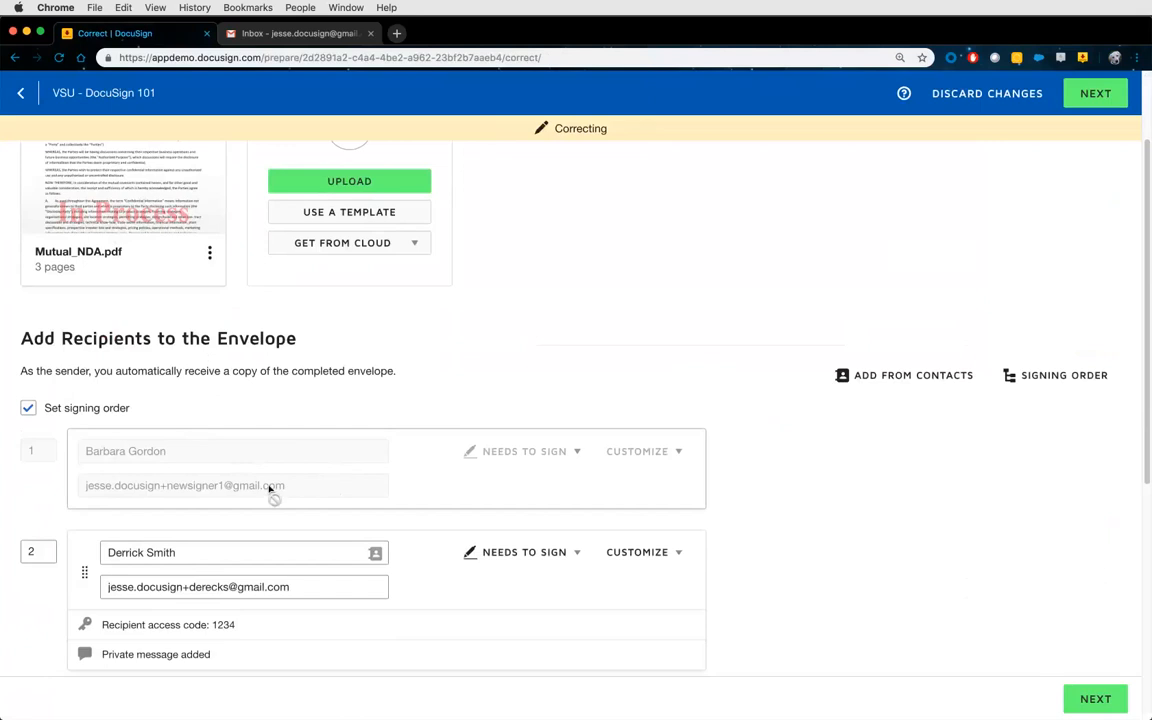
pyautogui.scroll(-2, 245, 445)
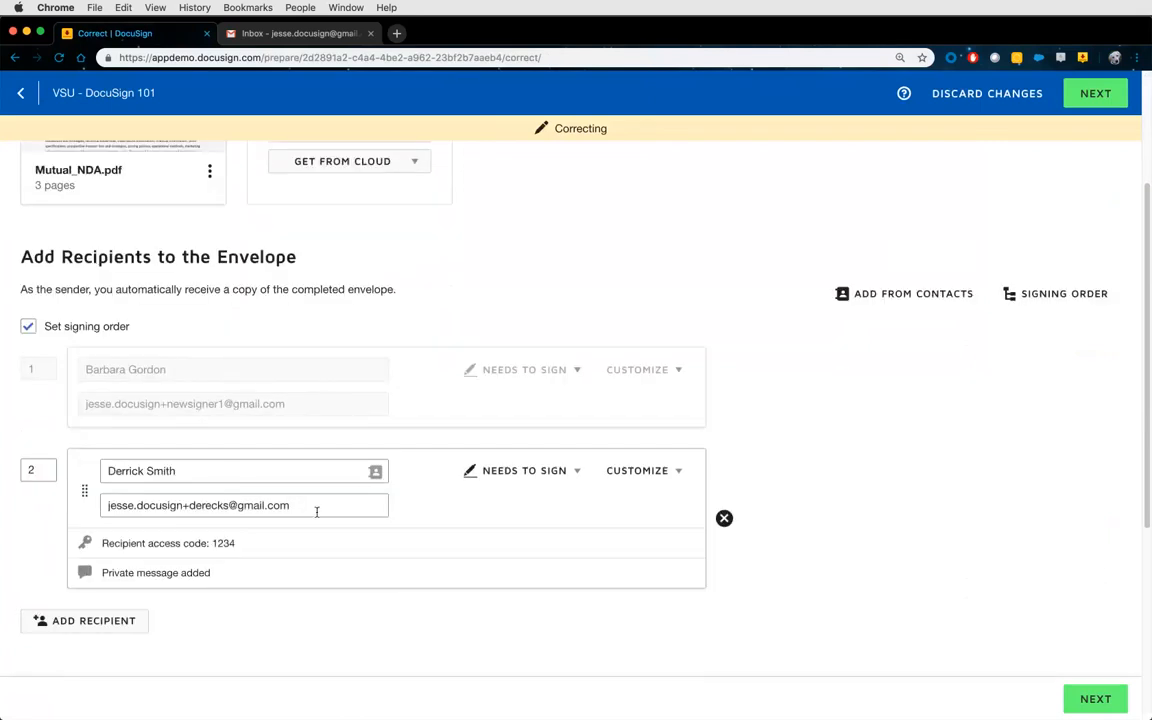
pyautogui.click(212, 506)
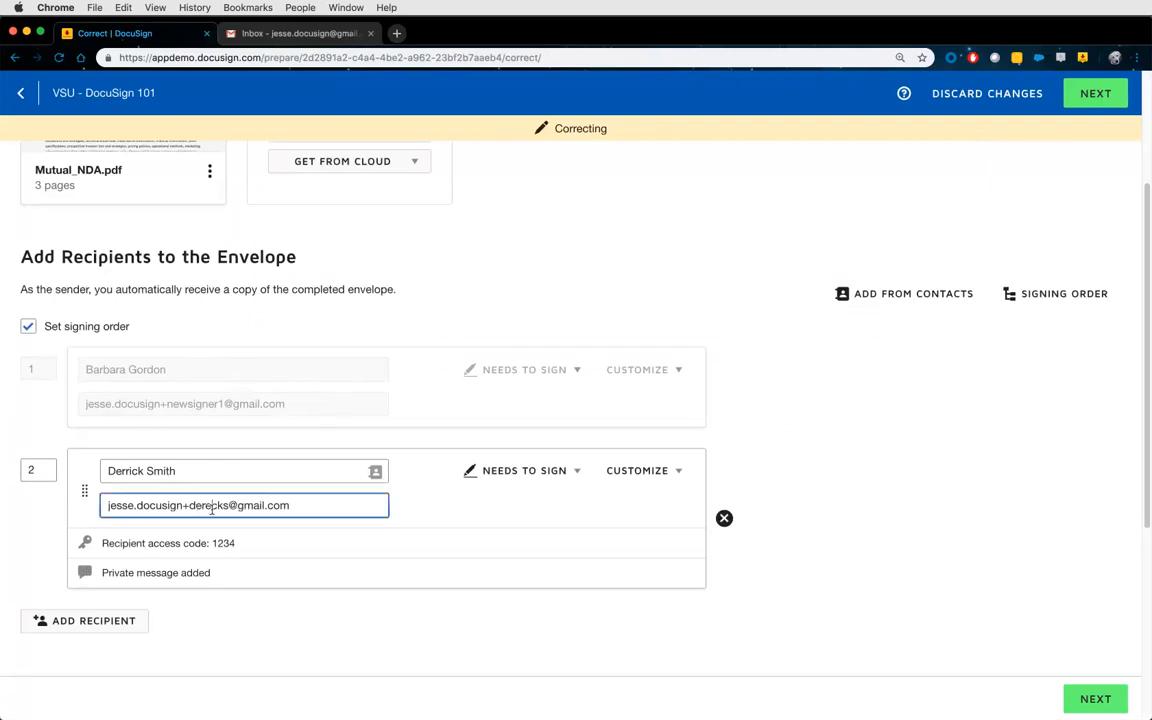
pyautogui.press('BackSpace')
pyautogui.write('i')
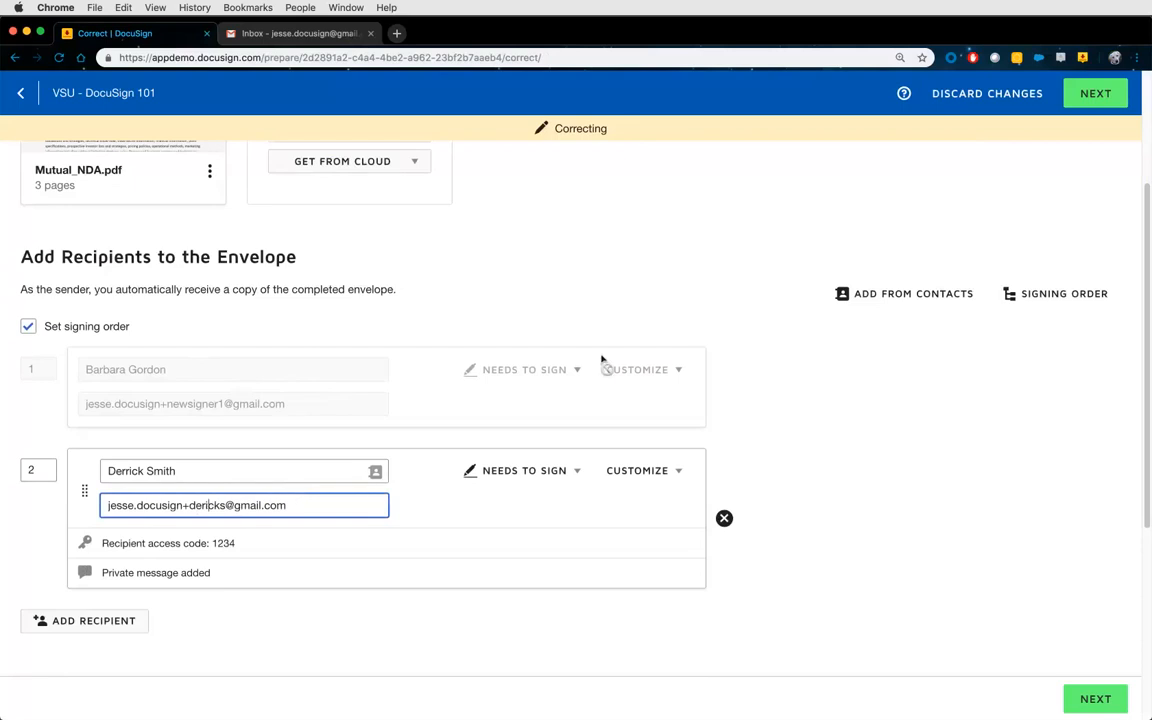
# Apply the correction and reopen the VSU - DocuSign 101 envelope from Sent.
pyautogui.click(1094, 97)
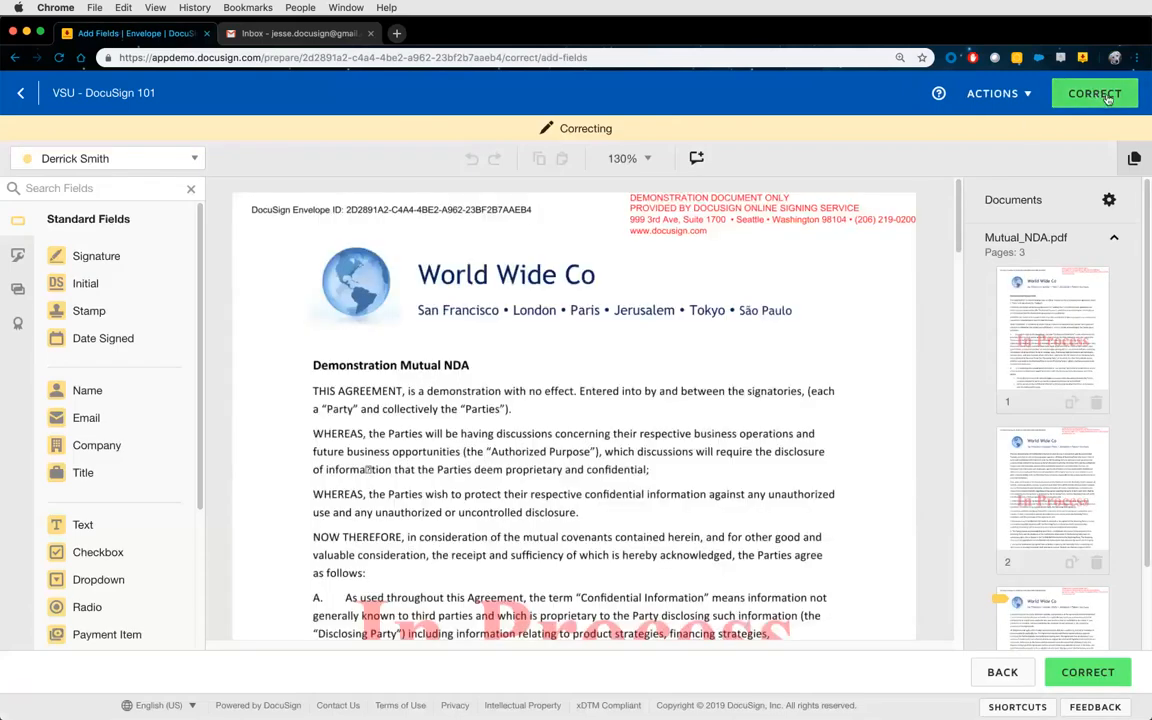
pyautogui.click(1106, 96)
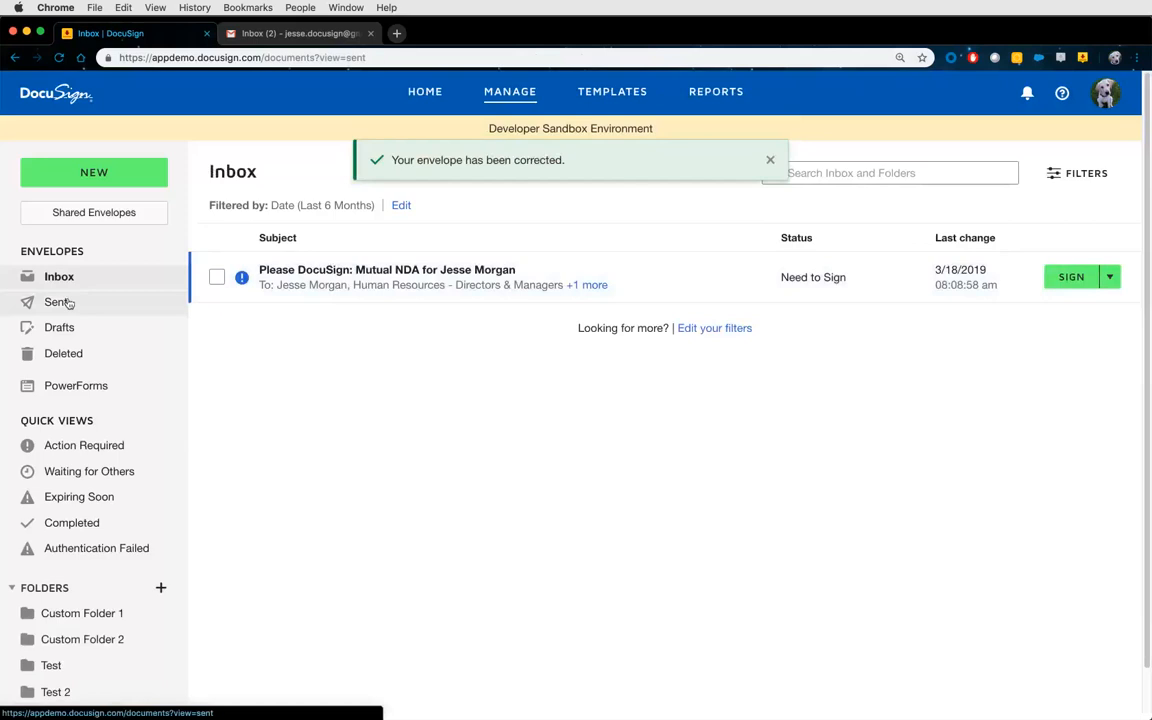
pyautogui.click(66, 302)
pyautogui.click(368, 278)
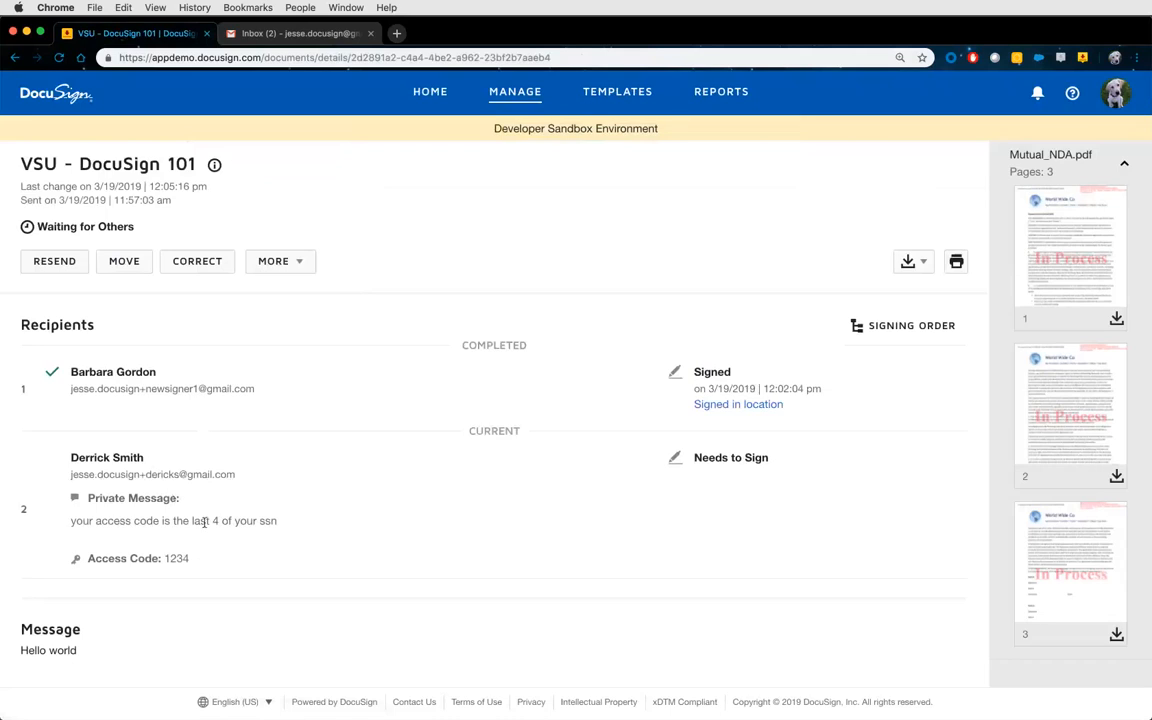
pyautogui.click(305, 264)
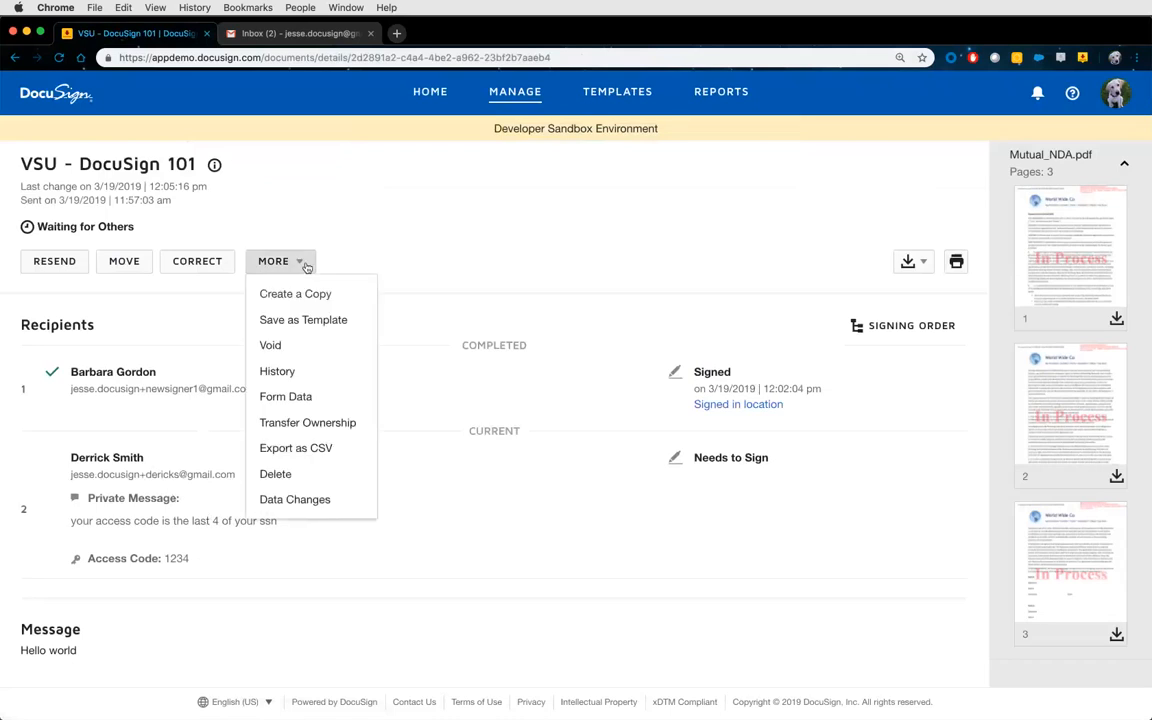
pyautogui.click(277, 371)
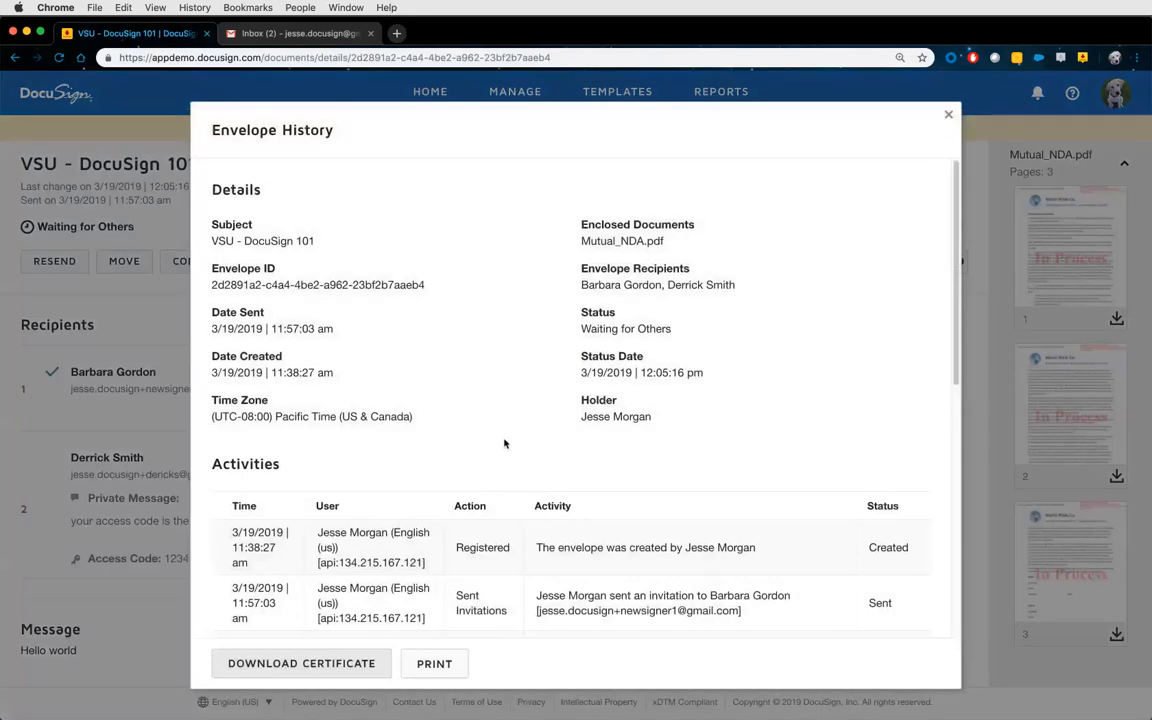
pyautogui.scroll(-2, 476, 372)
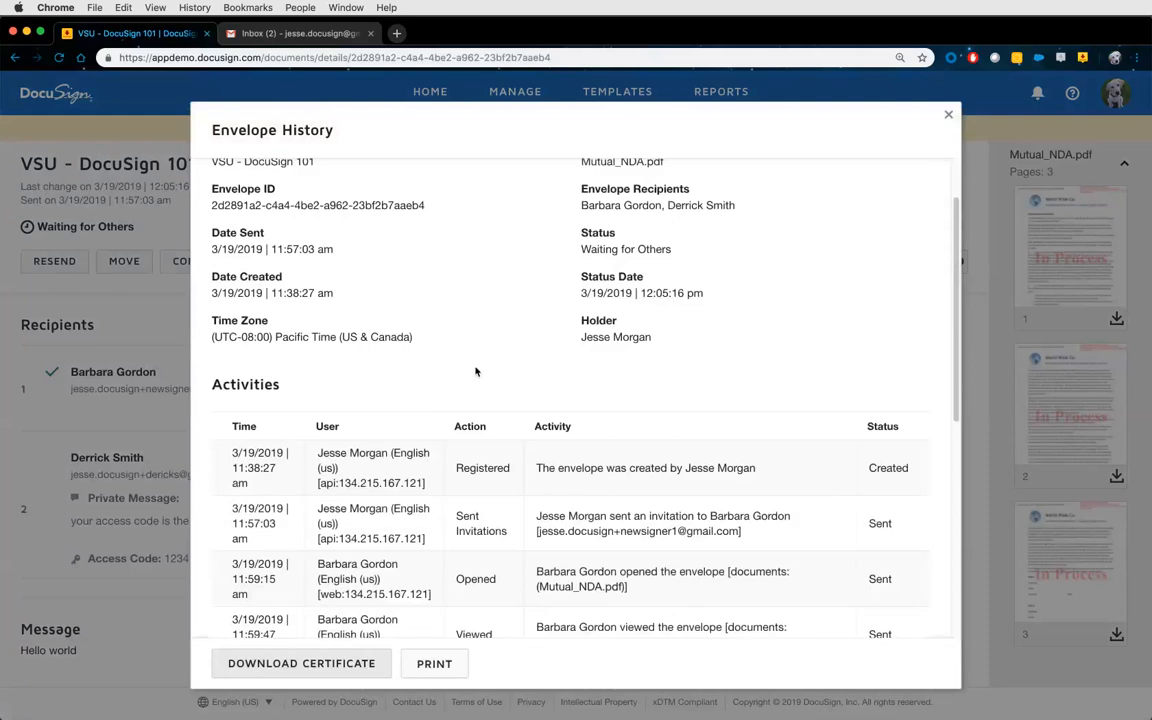
pyautogui.scroll(-5, 476, 372)
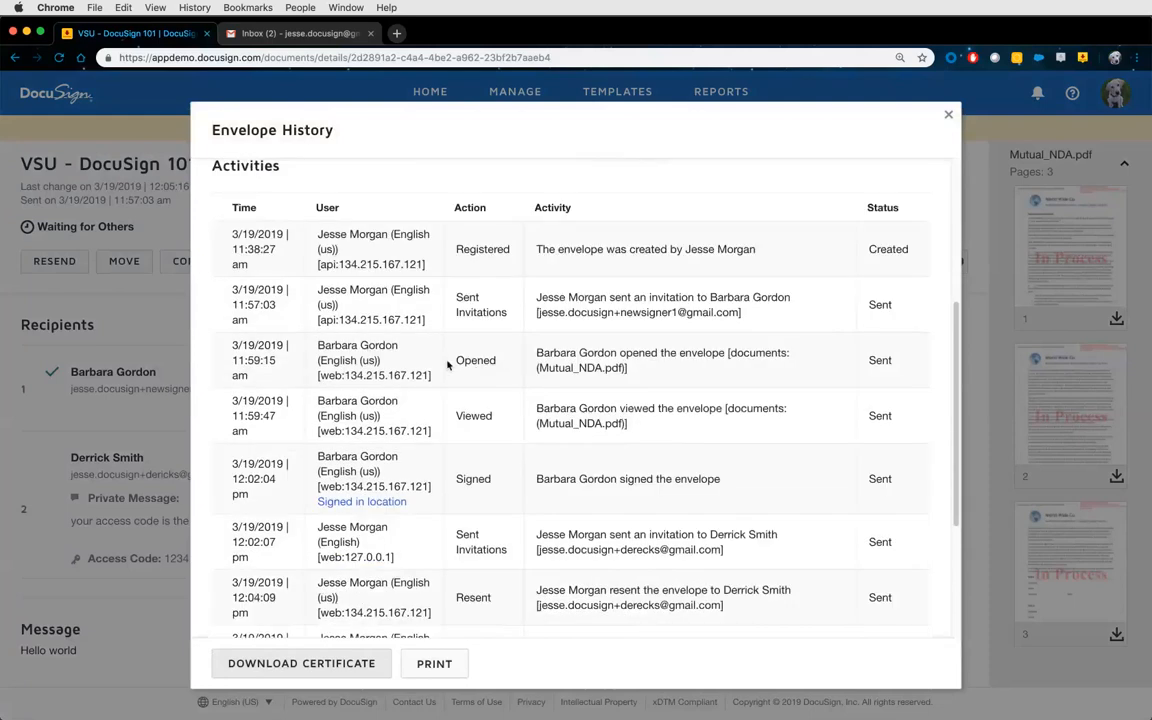
pyautogui.moveTo(456, 479); pyautogui.dragTo(492, 479)
pyautogui.scroll(-5, 492, 476)
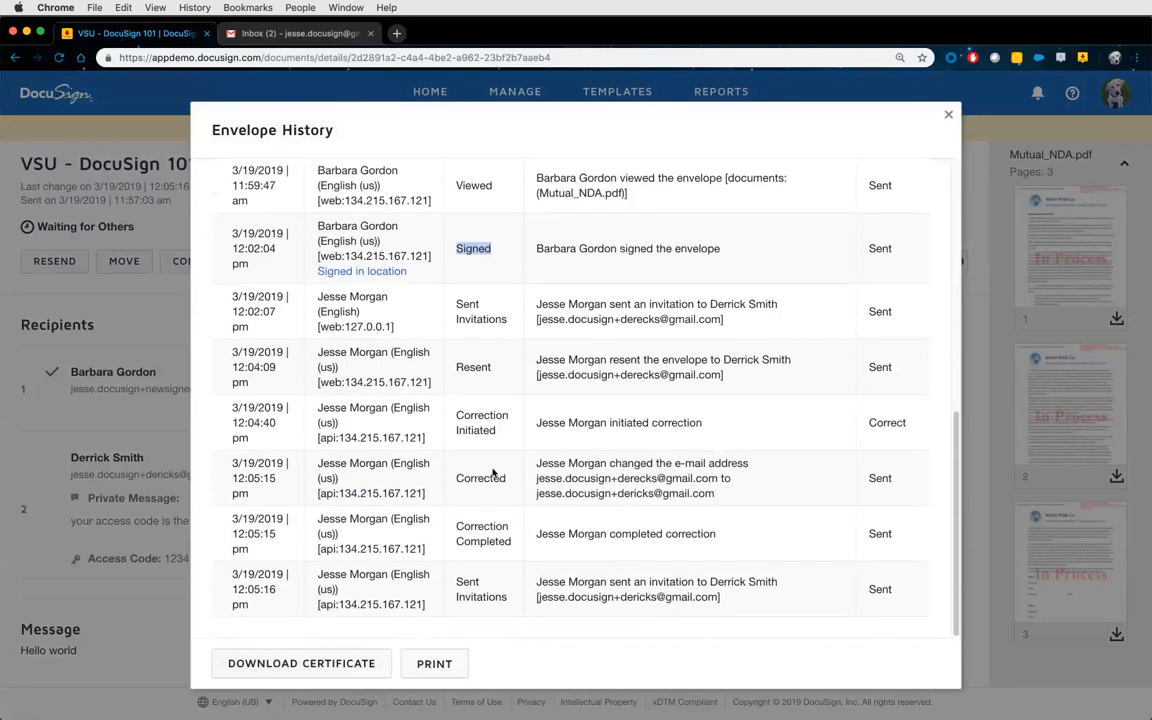
pyautogui.moveTo(456, 367); pyautogui.dragTo(493, 369)
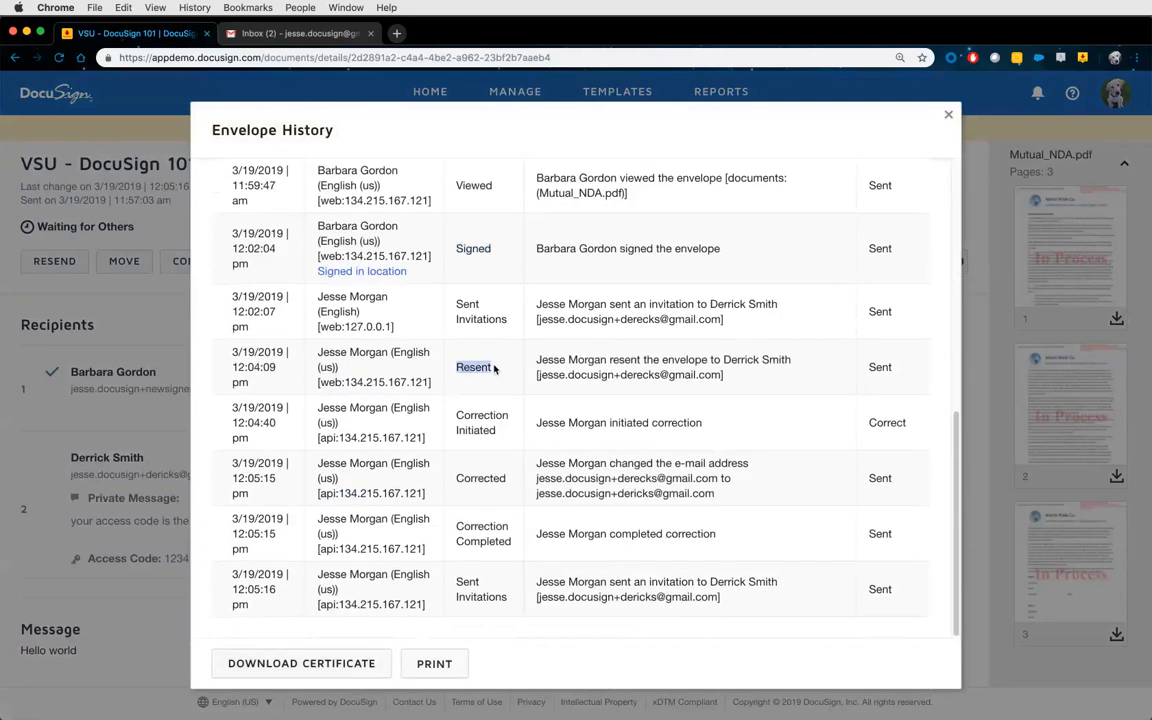
pyautogui.moveTo(622, 375); pyautogui.dragTo(659, 376)
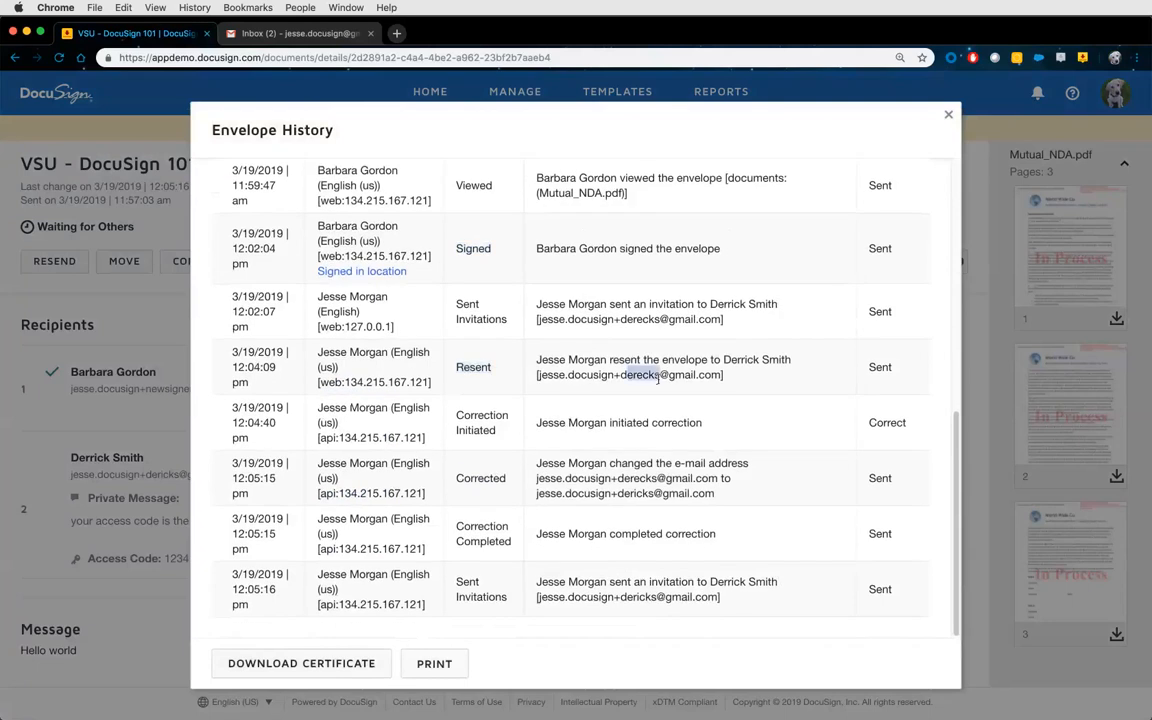
pyautogui.moveTo(456, 414); pyautogui.dragTo(497, 431)
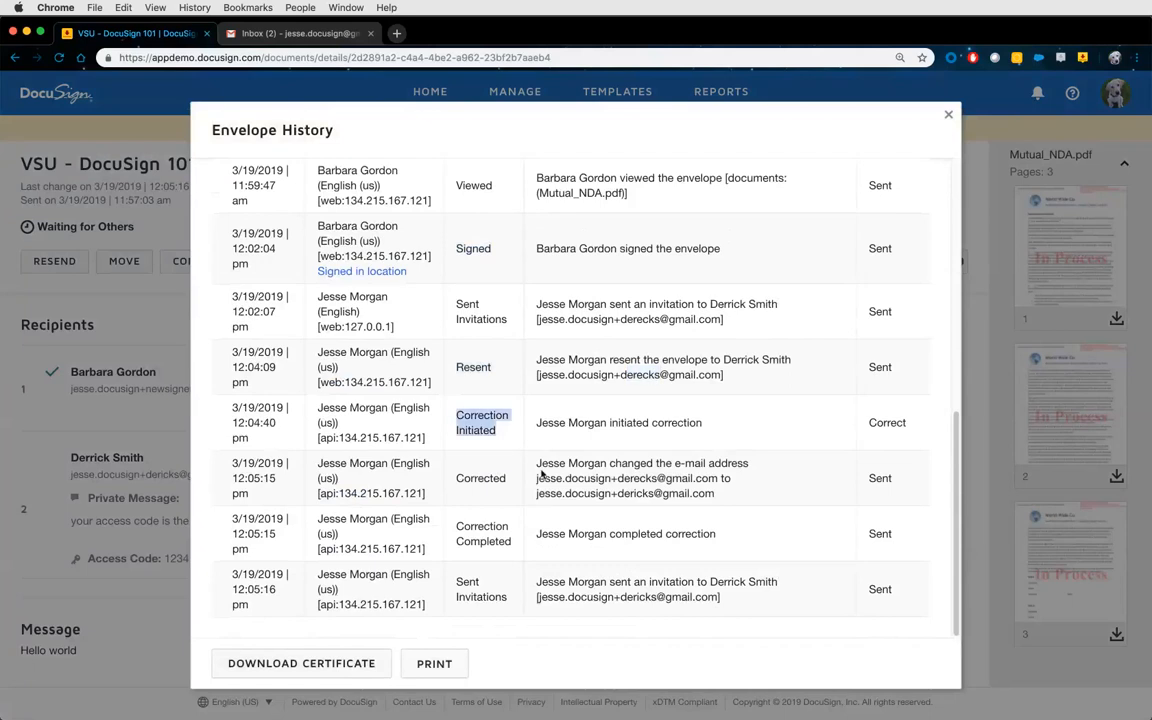
pyautogui.moveTo(537, 478); pyautogui.dragTo(724, 479)
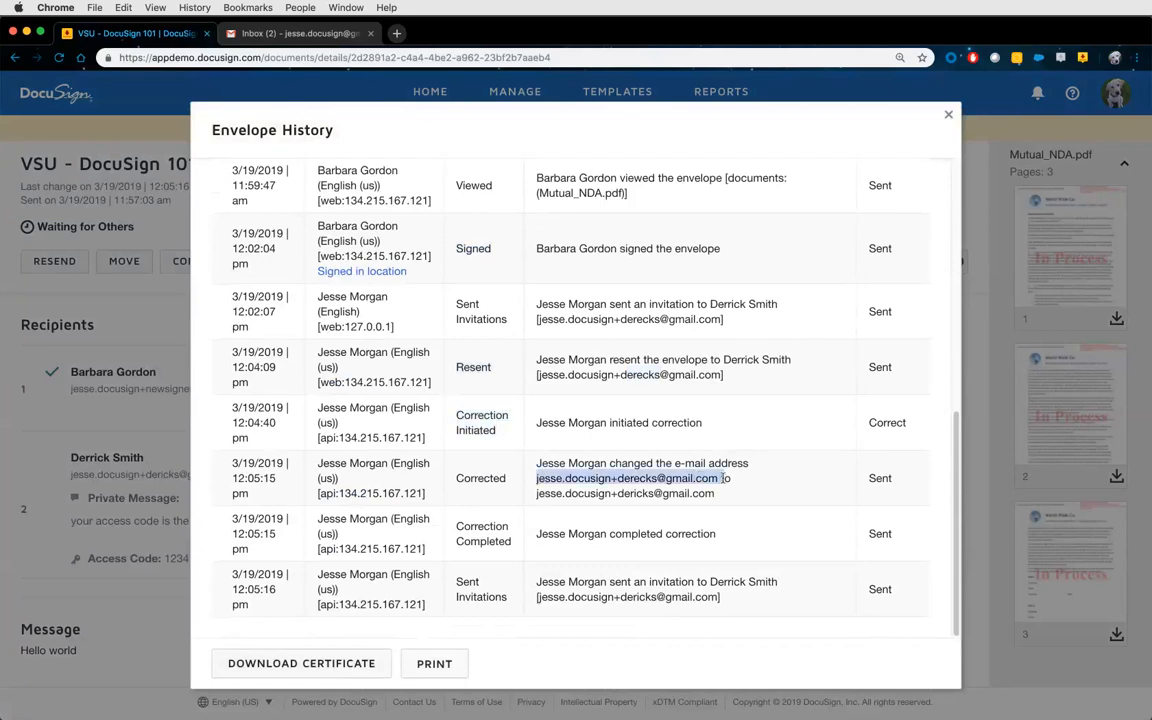
pyautogui.moveTo(537, 493); pyautogui.dragTo(696, 493)
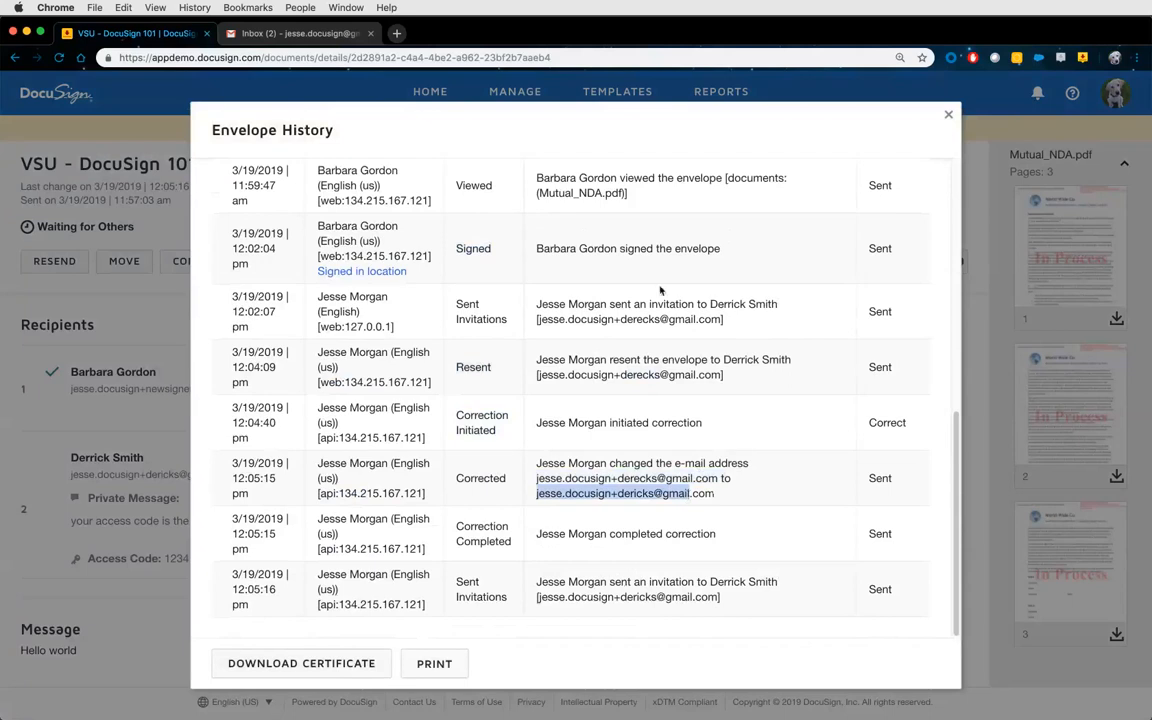
pyautogui.click(949, 119)
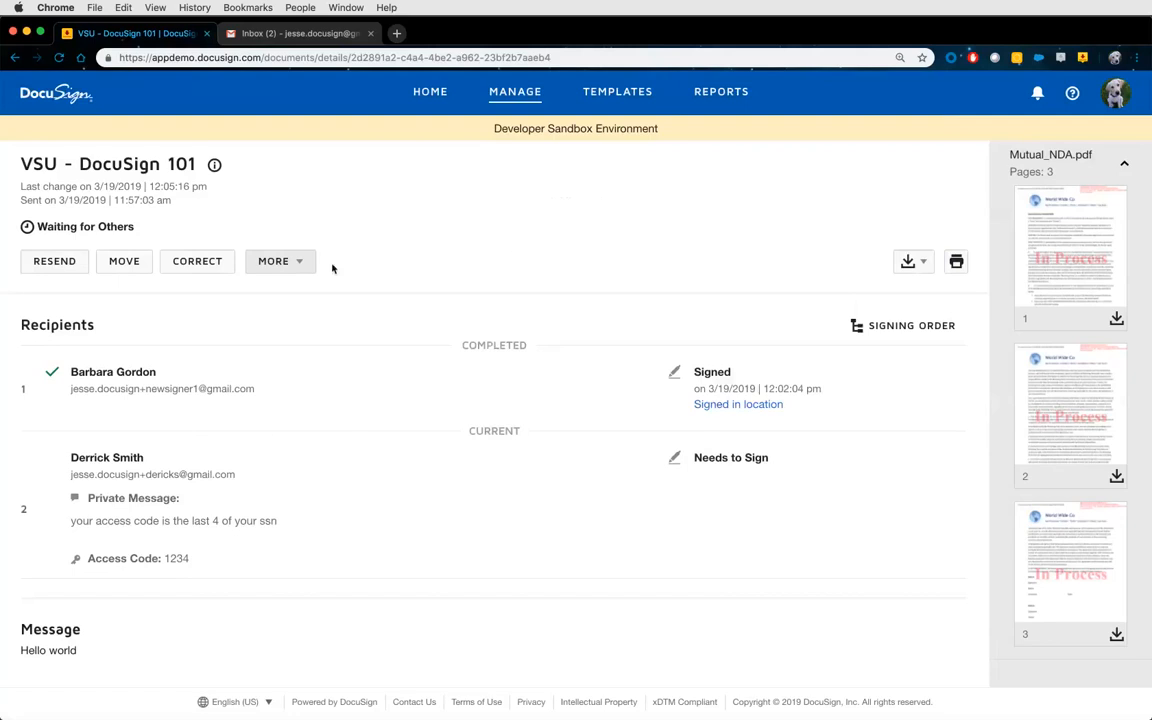
# Open and close the MORE actions menu without choosing, then switch to the Gmail inbox.
pyautogui.click(286, 262)
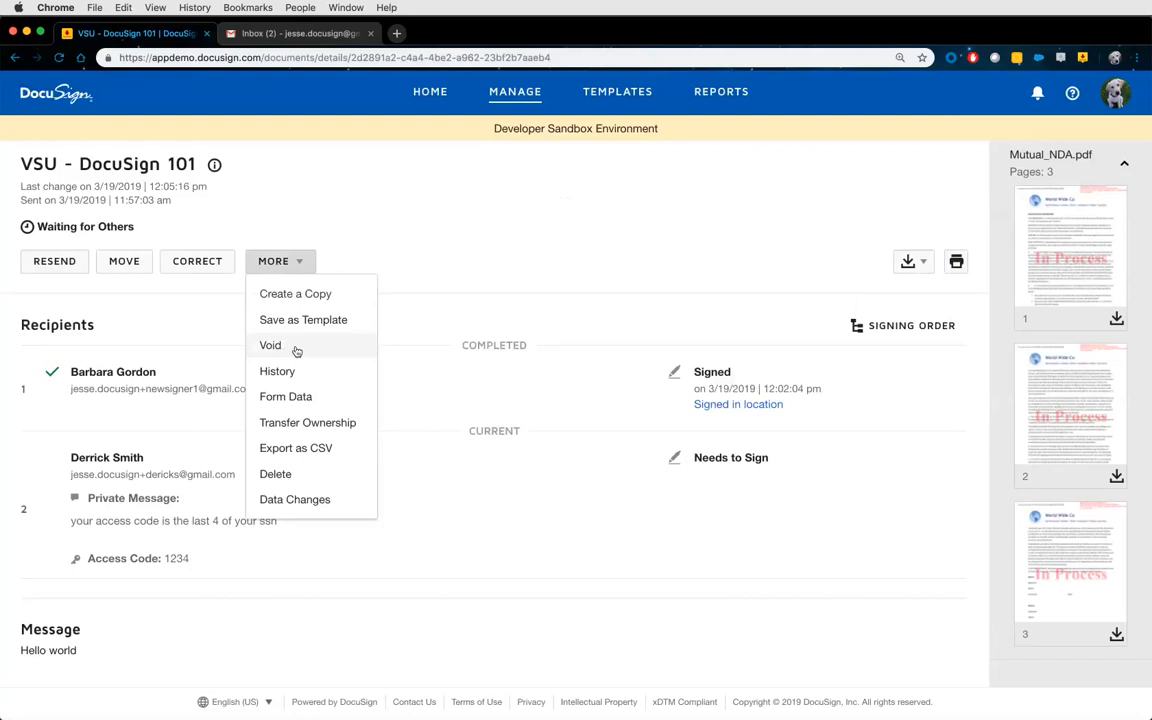
pyautogui.click(419, 290)
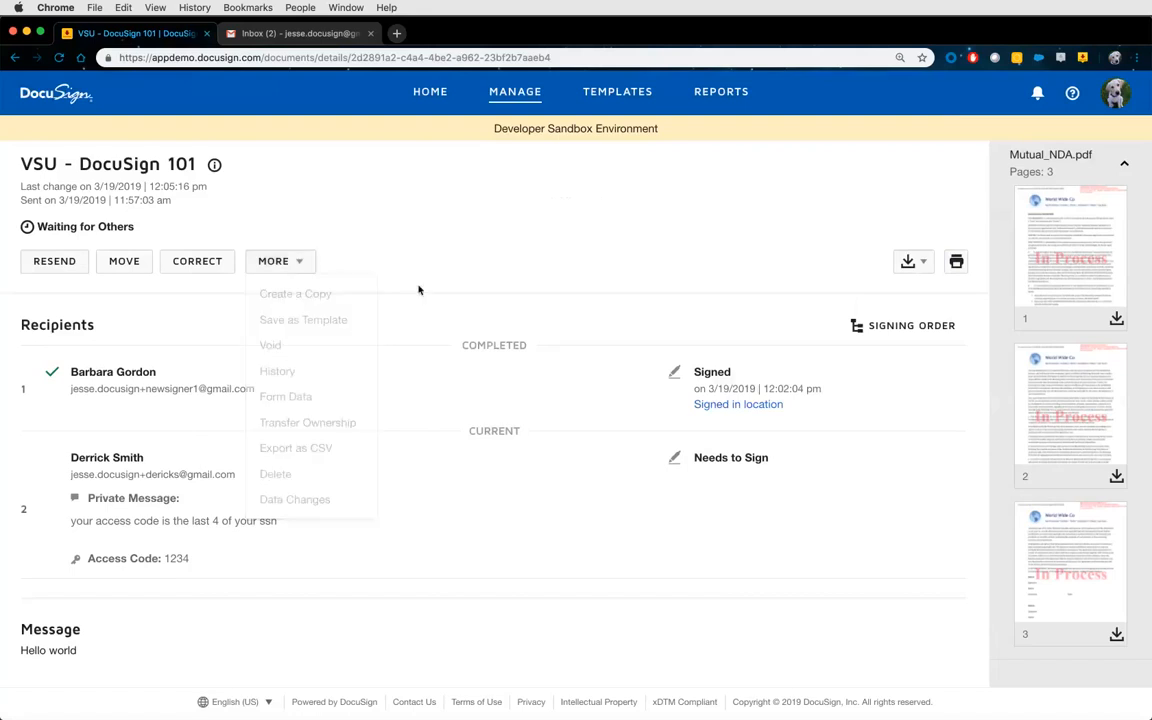
pyautogui.click(323, 38)
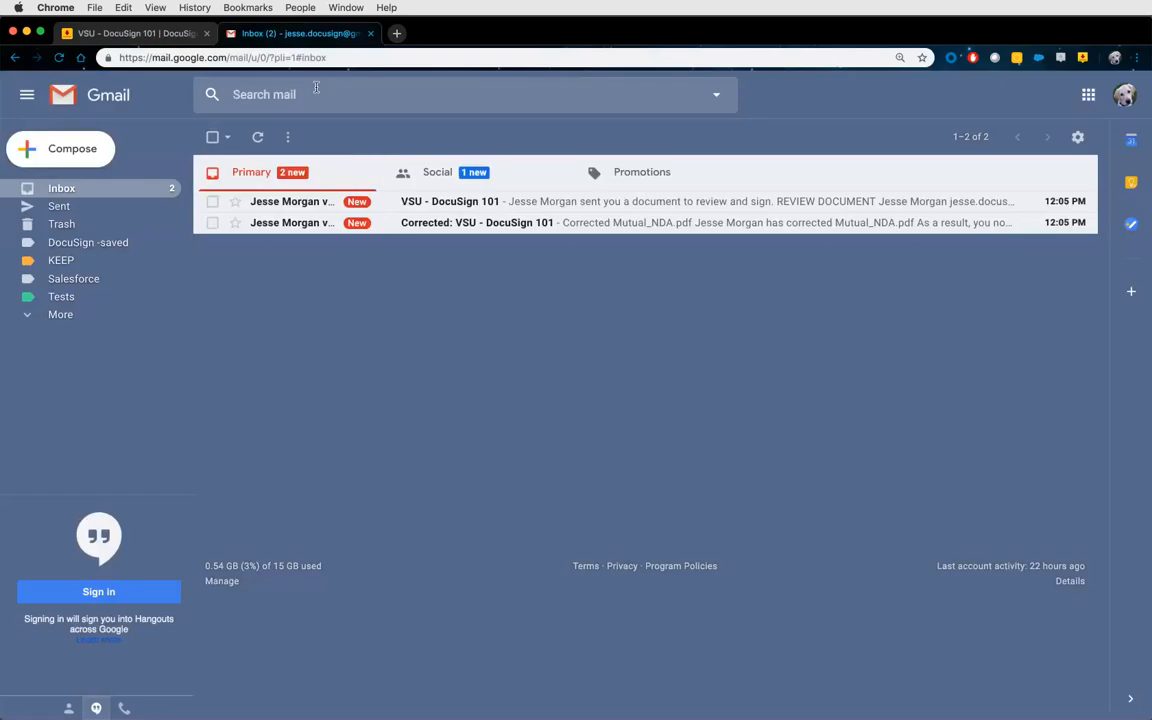
# Open the VSU - DocuSign 101 invitation email and launch its Review Document link.
pyautogui.click(409, 204)
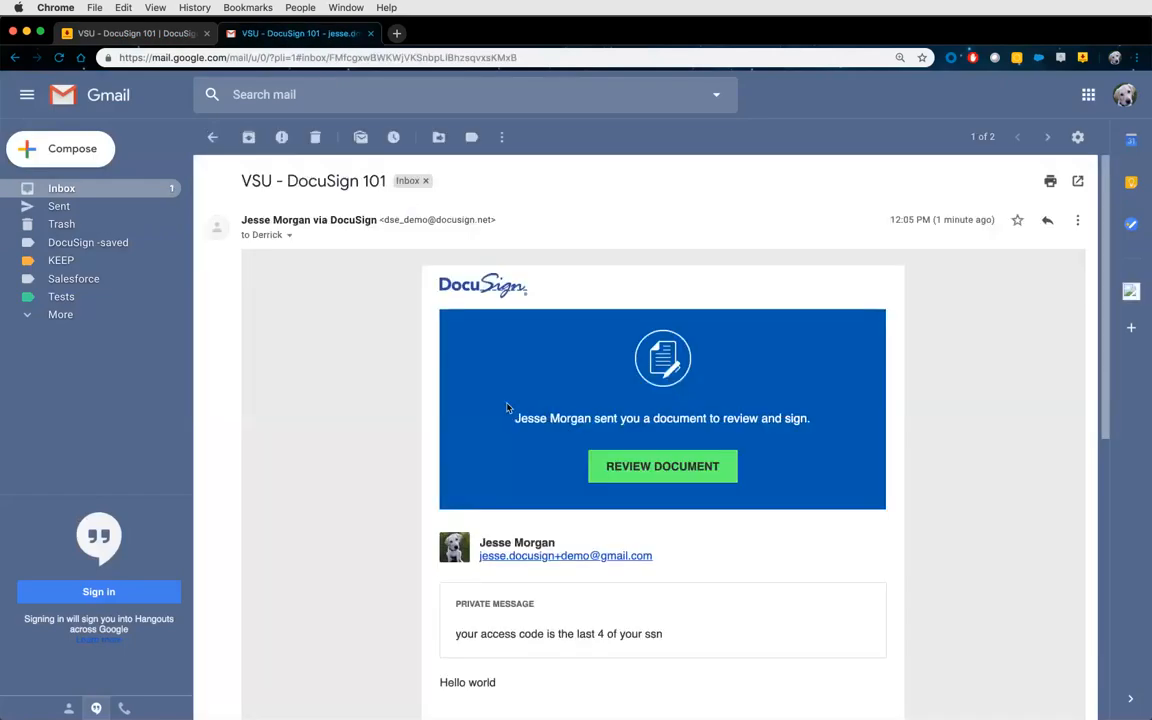
pyautogui.scroll(-2, 512, 401)
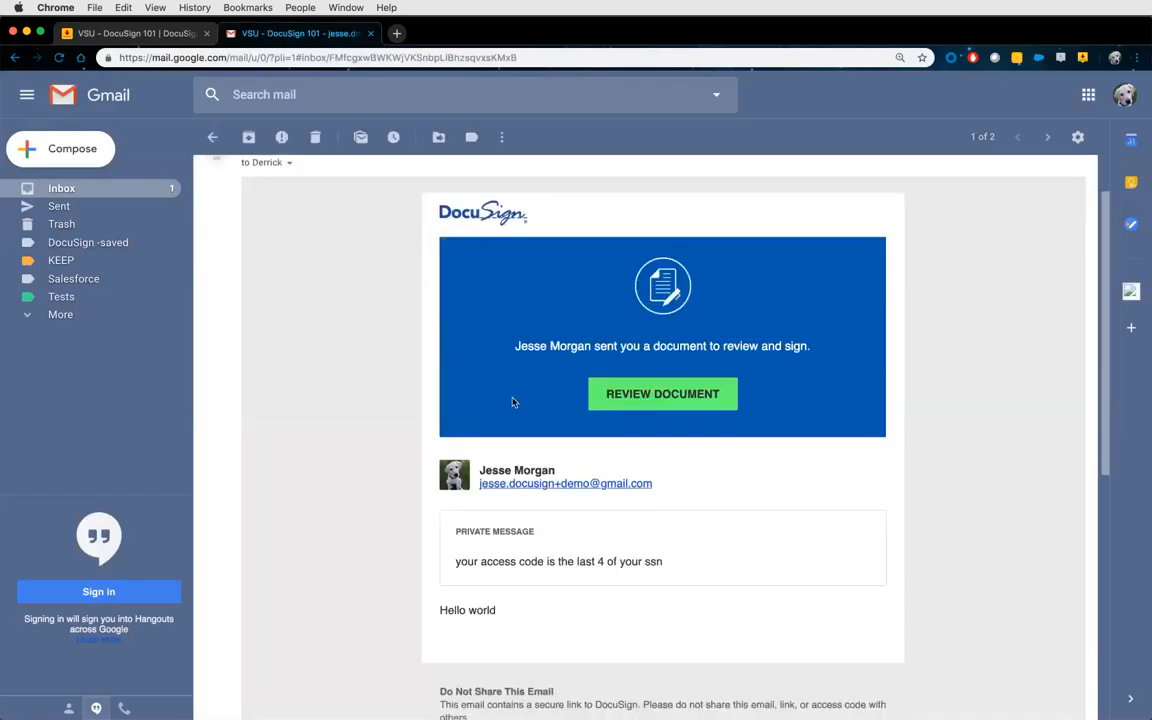
pyautogui.click(672, 398)
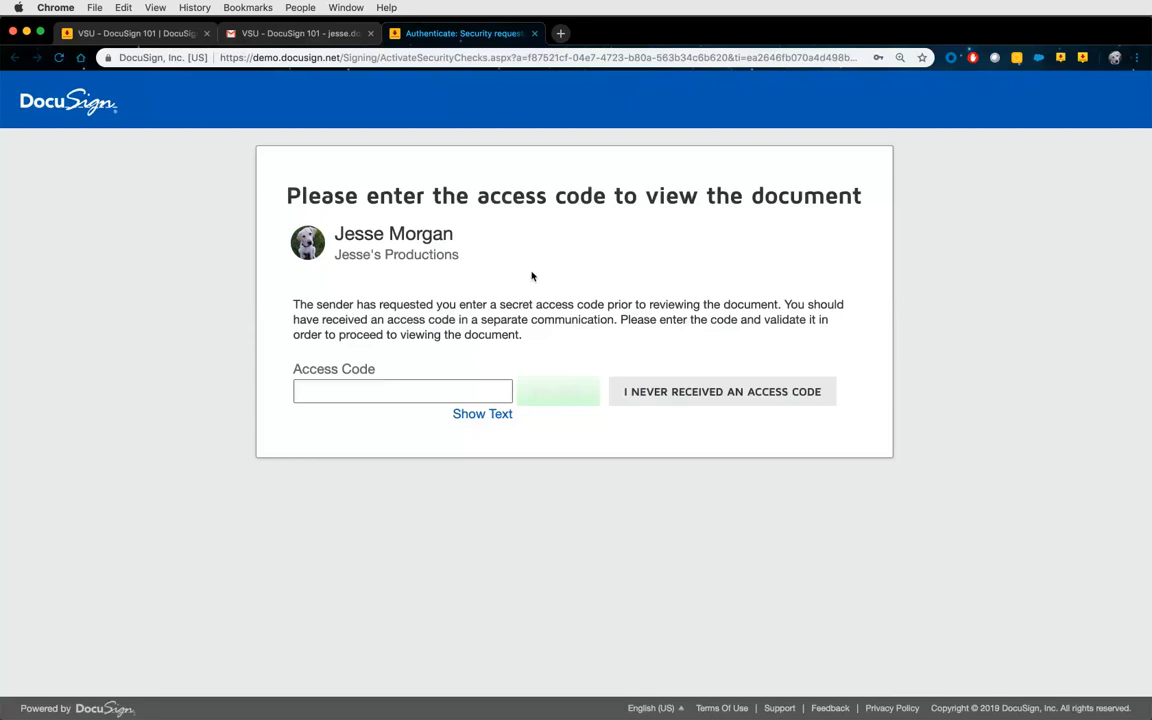
# Enter and validate the envelope's access code, retrying after a failed first attempt.
pyautogui.click(329, 389)
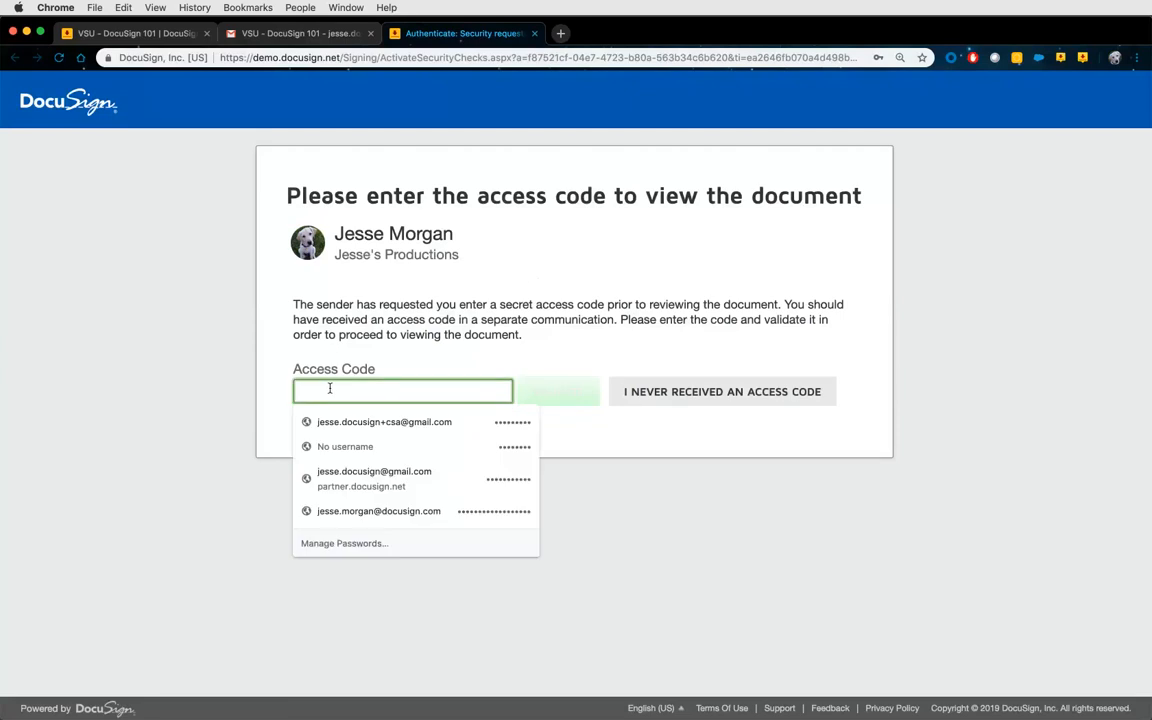
pyautogui.write('******')
pyautogui.click(563, 392)
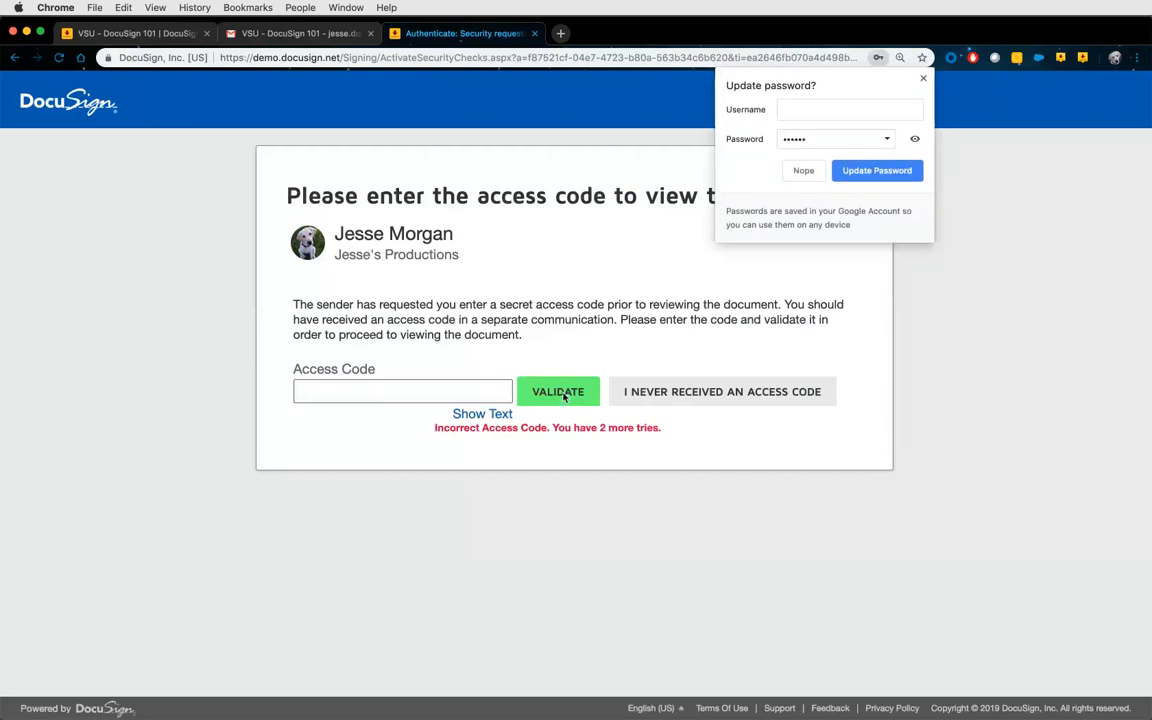
pyautogui.click(437, 389)
pyautogui.write('1234')
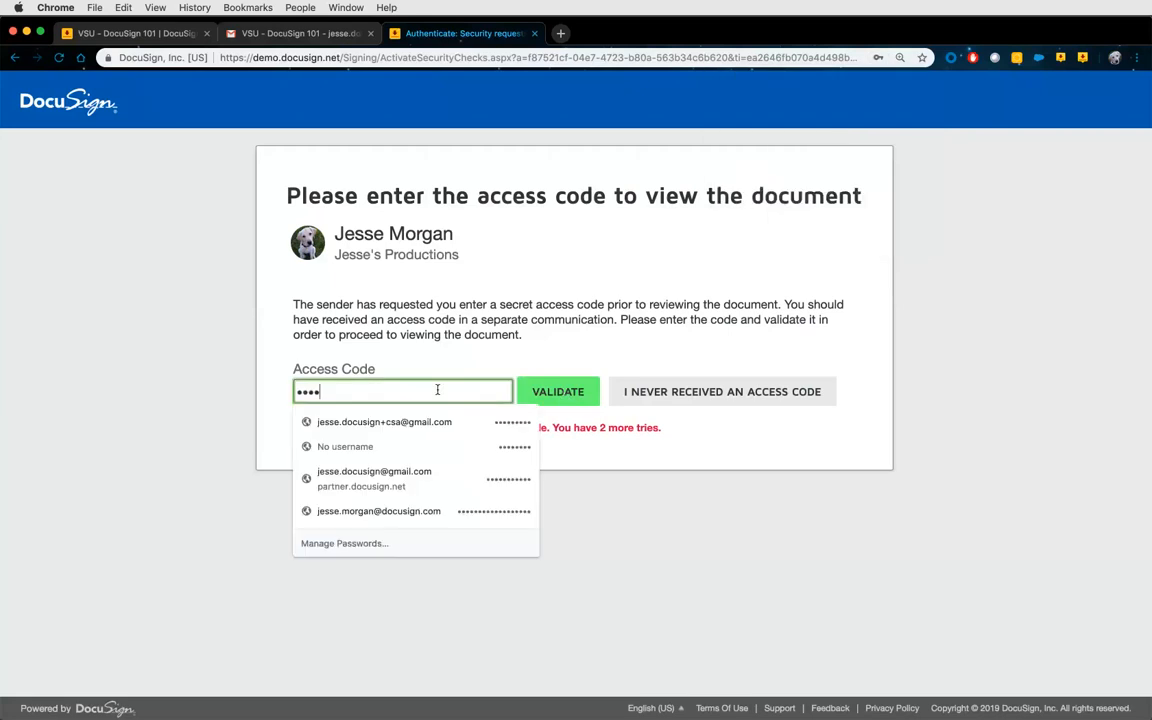
pyautogui.click(553, 390)
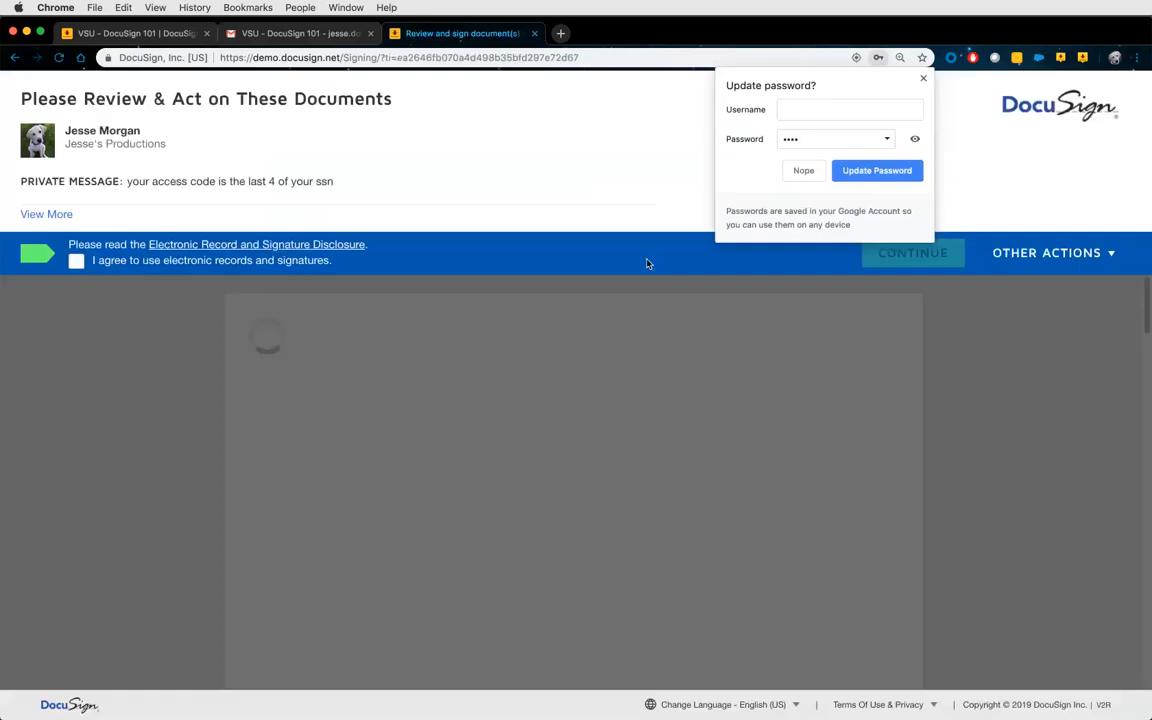
pyautogui.click(803, 170)
# Agree to electronic records and sign Party 2's field with a hand-drawn smiley signature.
pyautogui.click(285, 260)
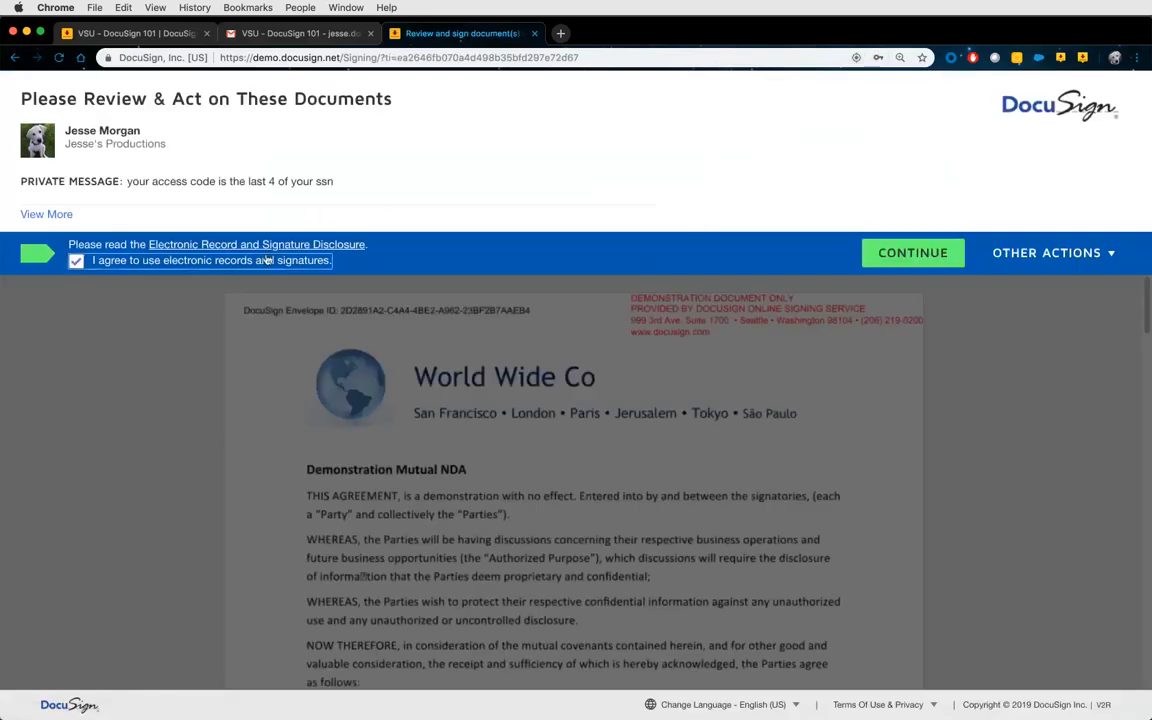
pyautogui.click(912, 252)
pyautogui.click(520, 254)
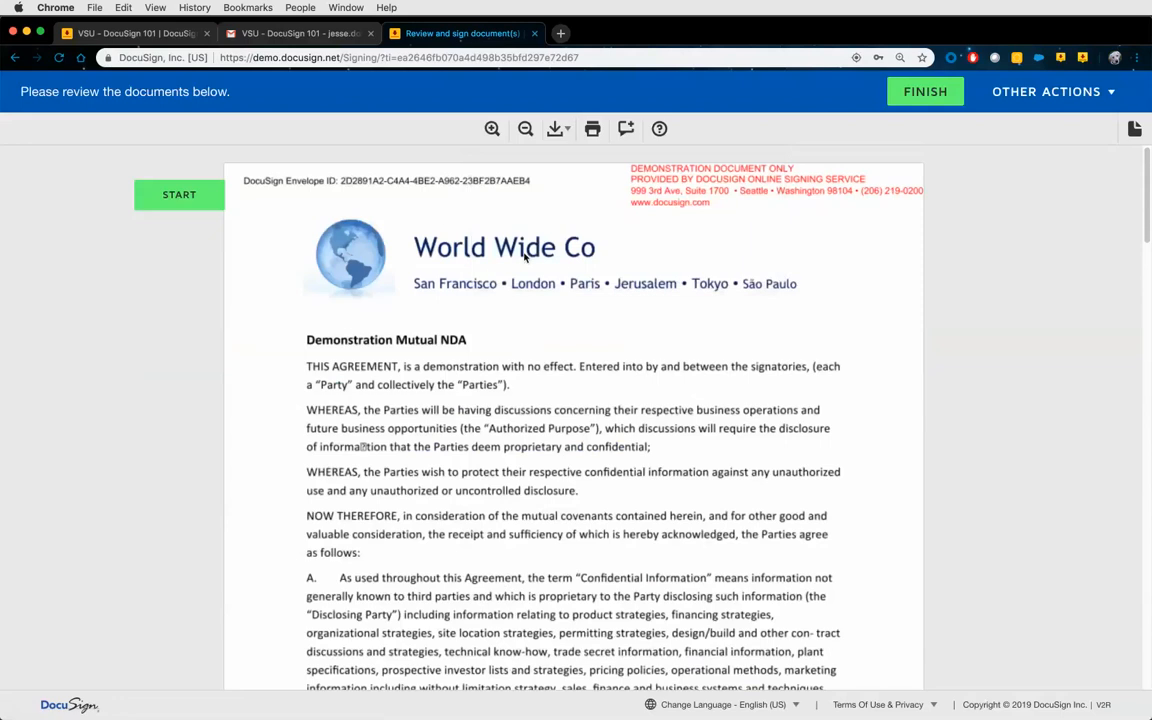
pyautogui.click(206, 201)
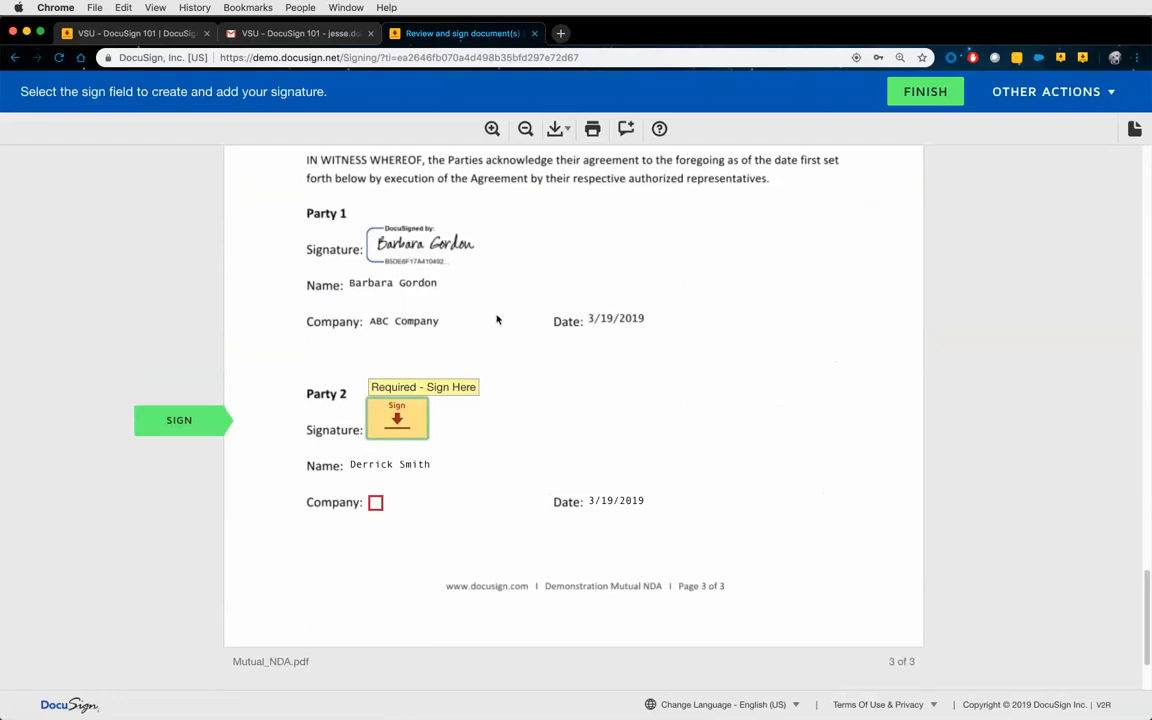
pyautogui.click(395, 420)
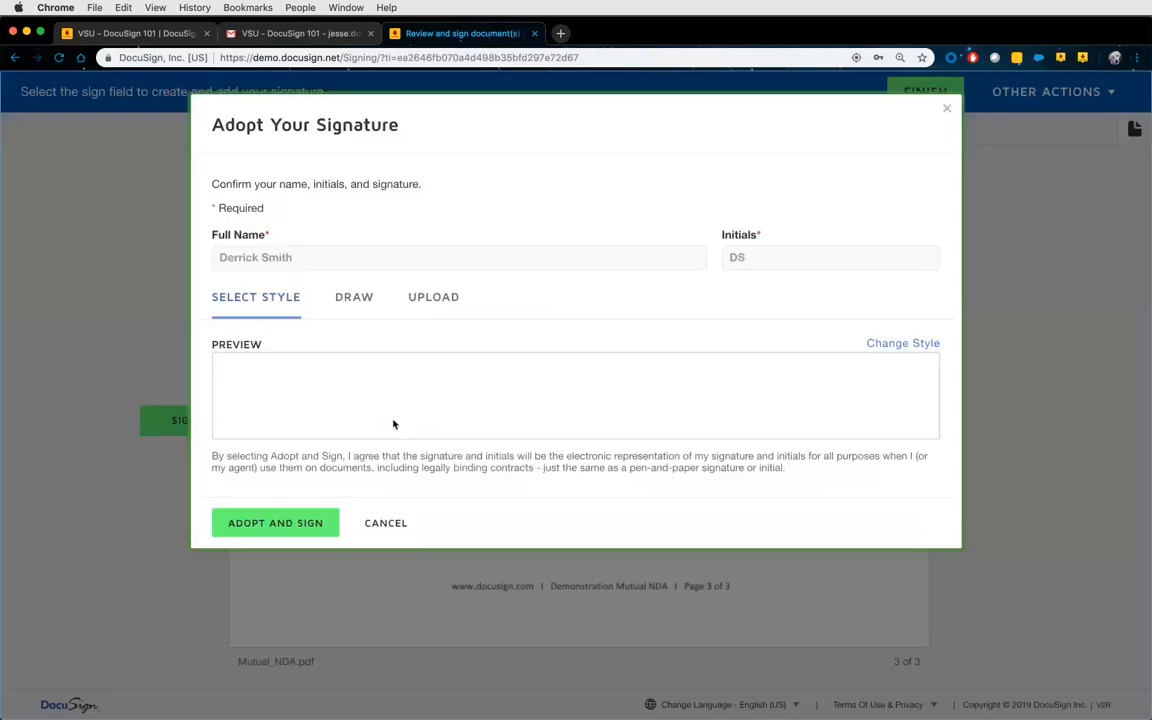
pyautogui.click(366, 310)
pyautogui.moveTo(341, 367)
pyautogui.mouseDown()
pyautogui.moveTo(341, 378)
pyautogui.moveTo(362, 380)
pyautogui.moveTo(355, 409)
pyautogui.moveTo(393, 386)
pyautogui.mouseUp()
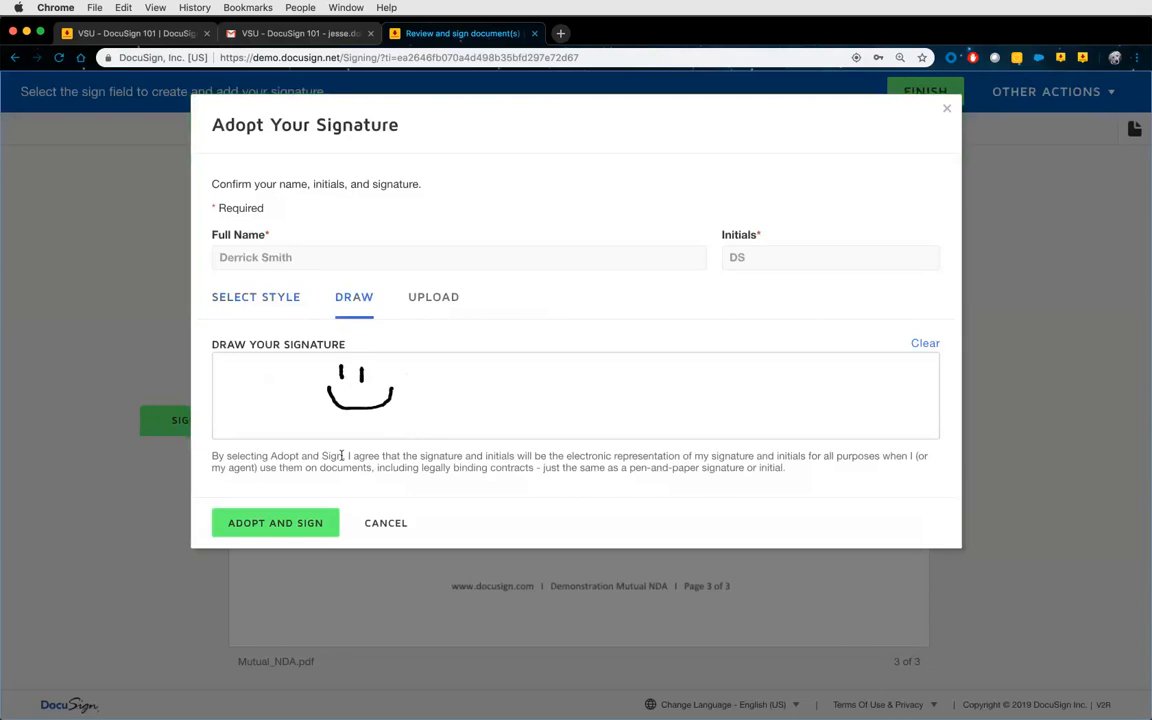
pyautogui.click(275, 523)
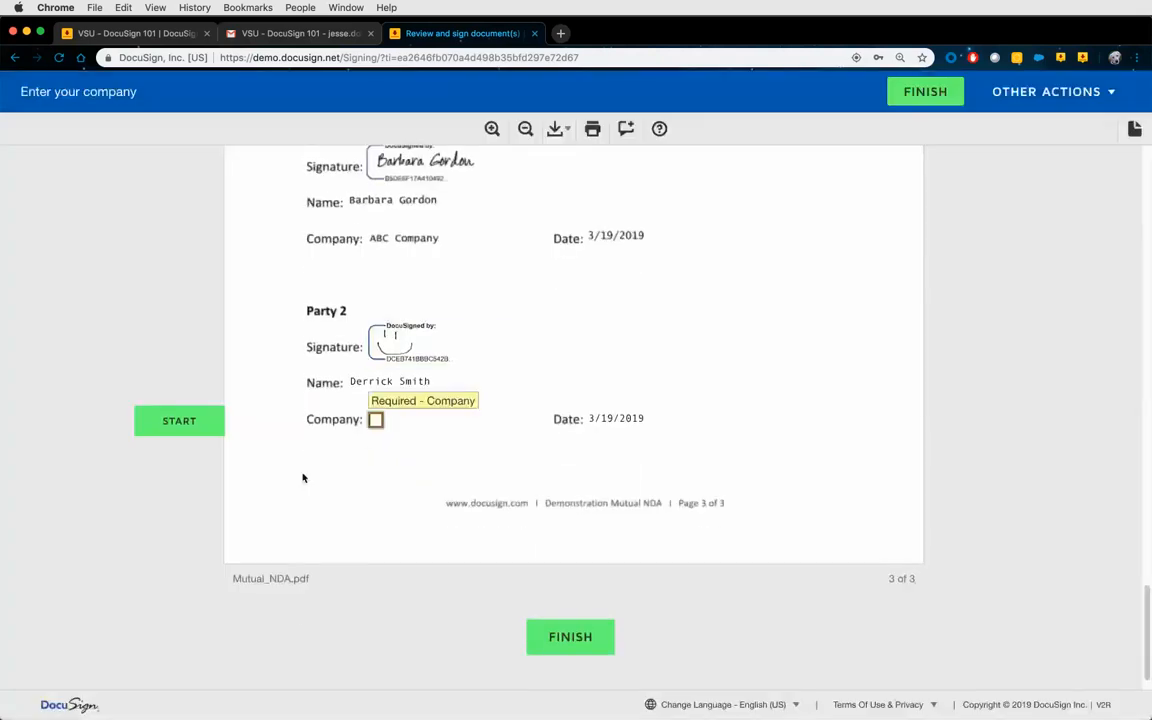
# Enter 'DocuSign' as Party 2's company, finish signing, and decline creating an account.
pyautogui.click(375, 420)
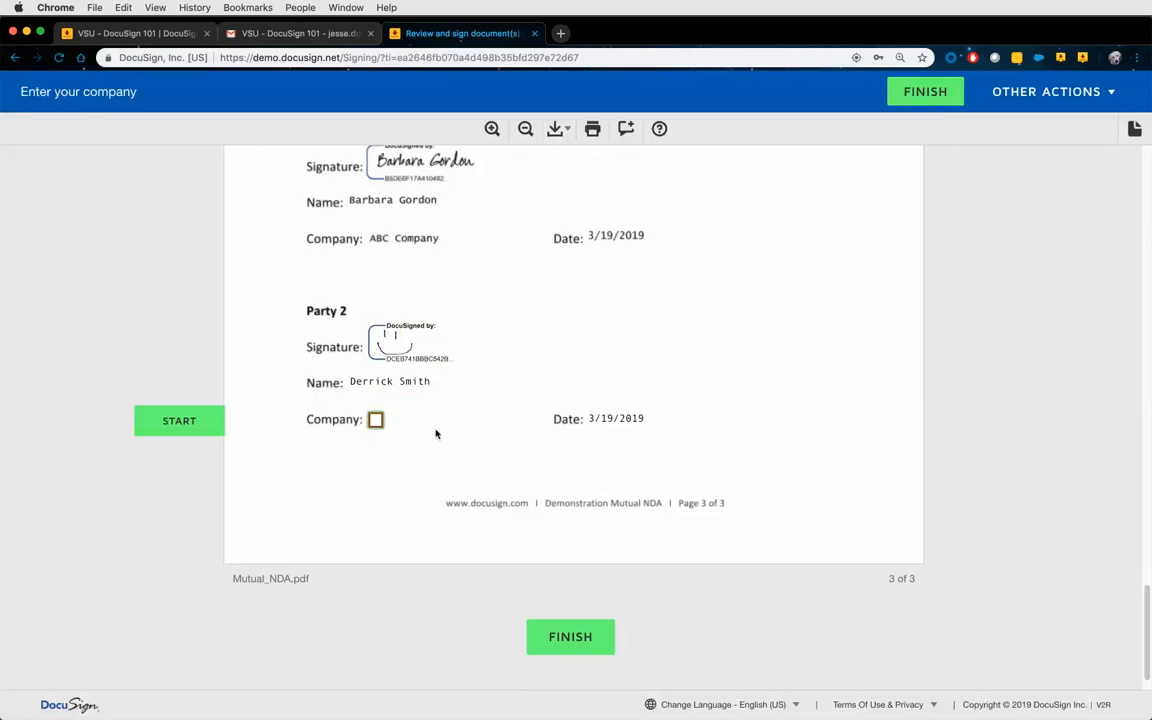
pyautogui.write('DocuSign')
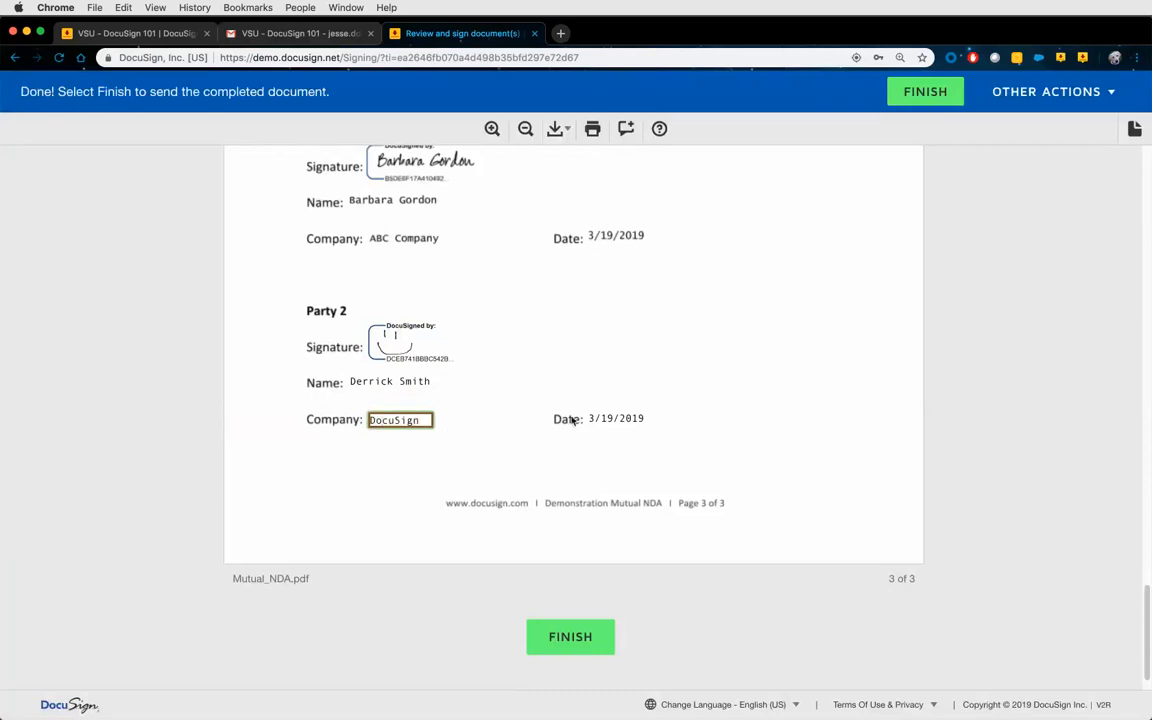
pyautogui.click(578, 636)
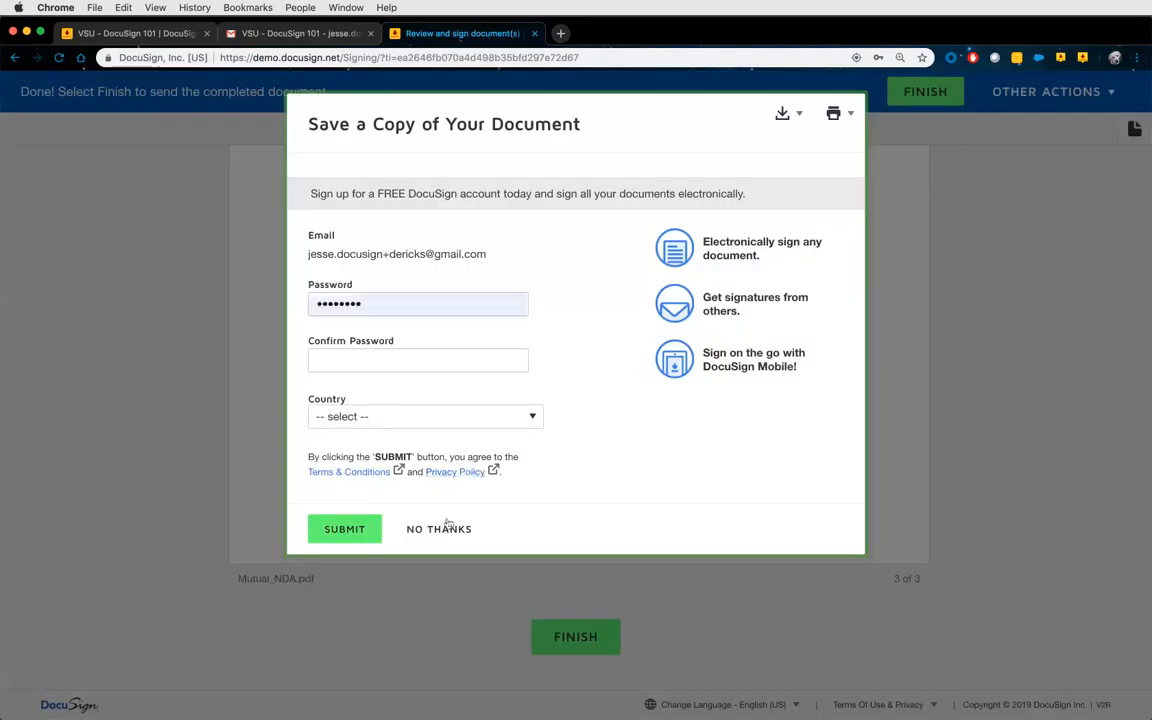
pyautogui.click(446, 528)
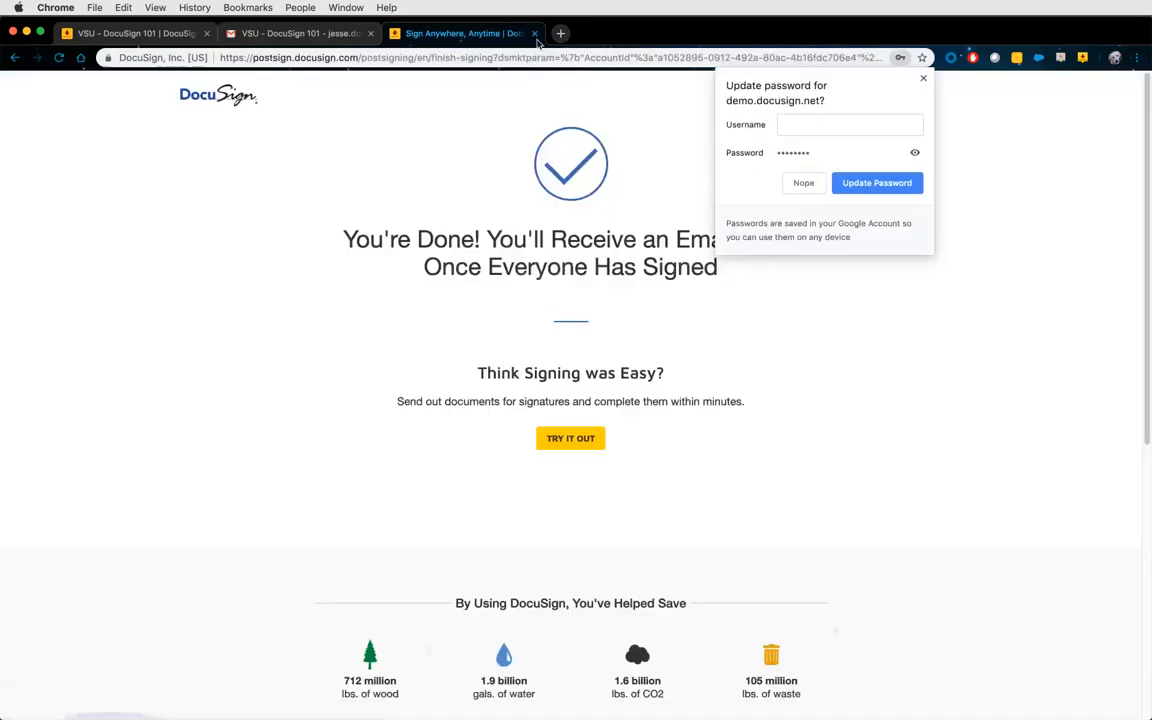
# Close the signing page and trash the original and Corrected VSU - DocuSign 101 emails.
pyautogui.click(536, 34)
pyautogui.click(536, 34)
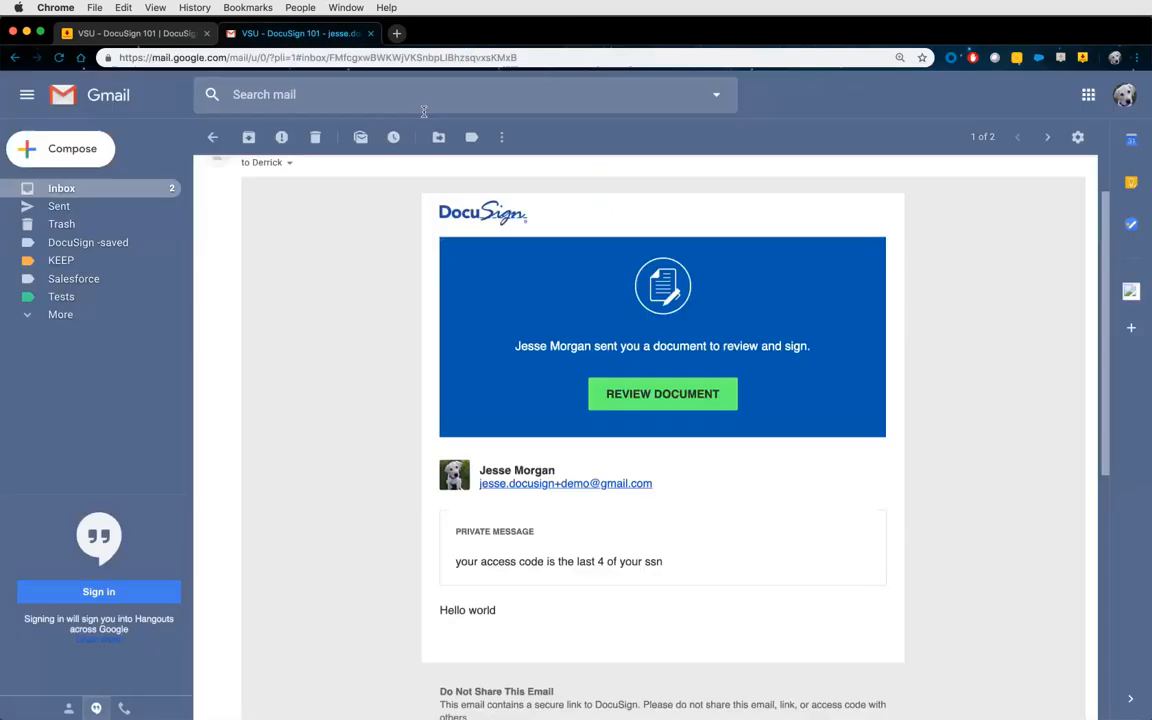
pyautogui.click(318, 136)
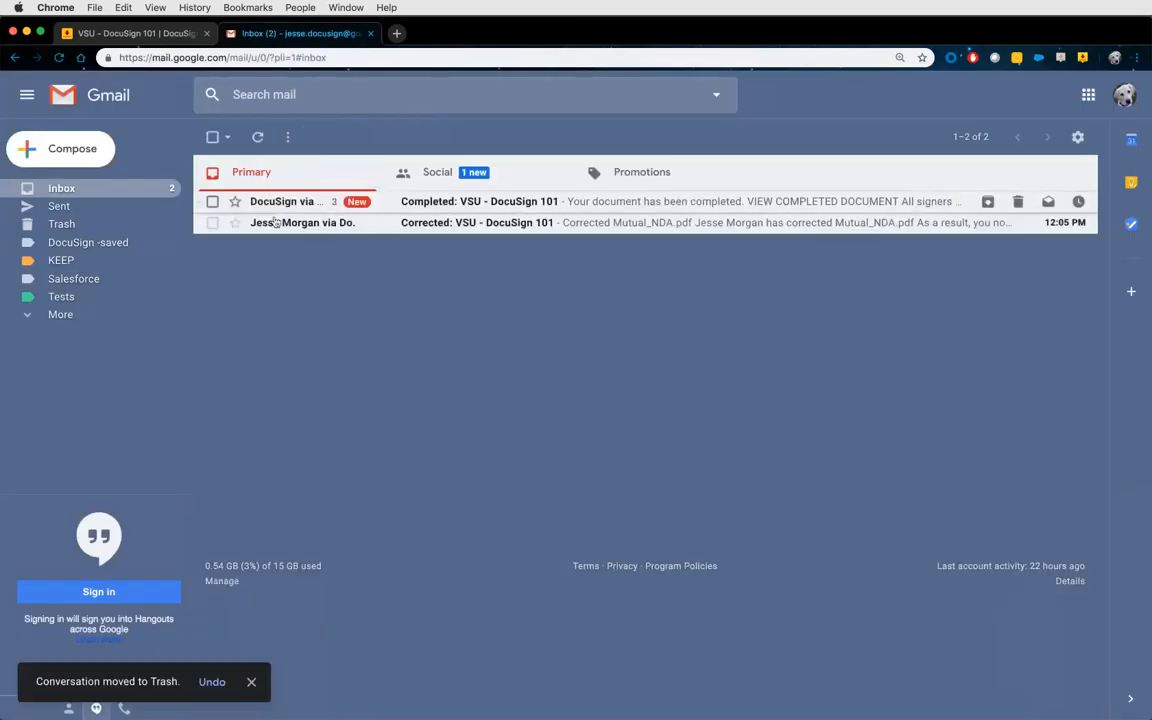
pyautogui.click(212, 222)
pyautogui.click(318, 136)
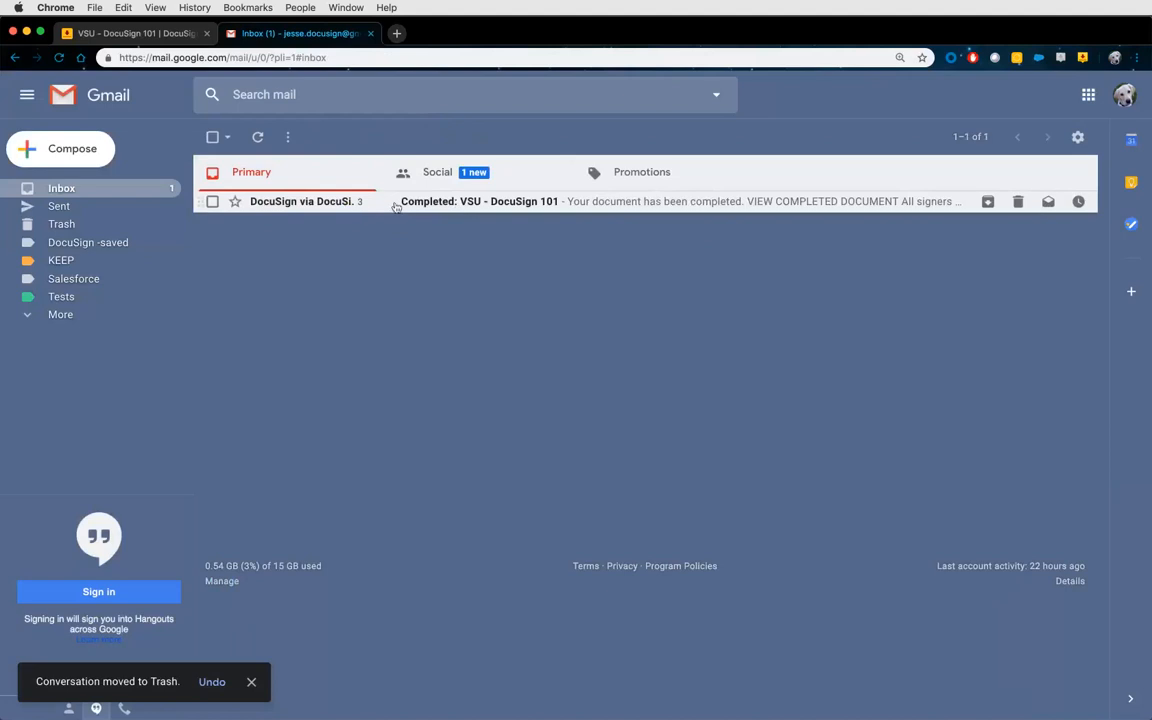
# Open the 'Completed: VSU - DocuSign 101' thread and read through its notices.
pyautogui.click(405, 205)
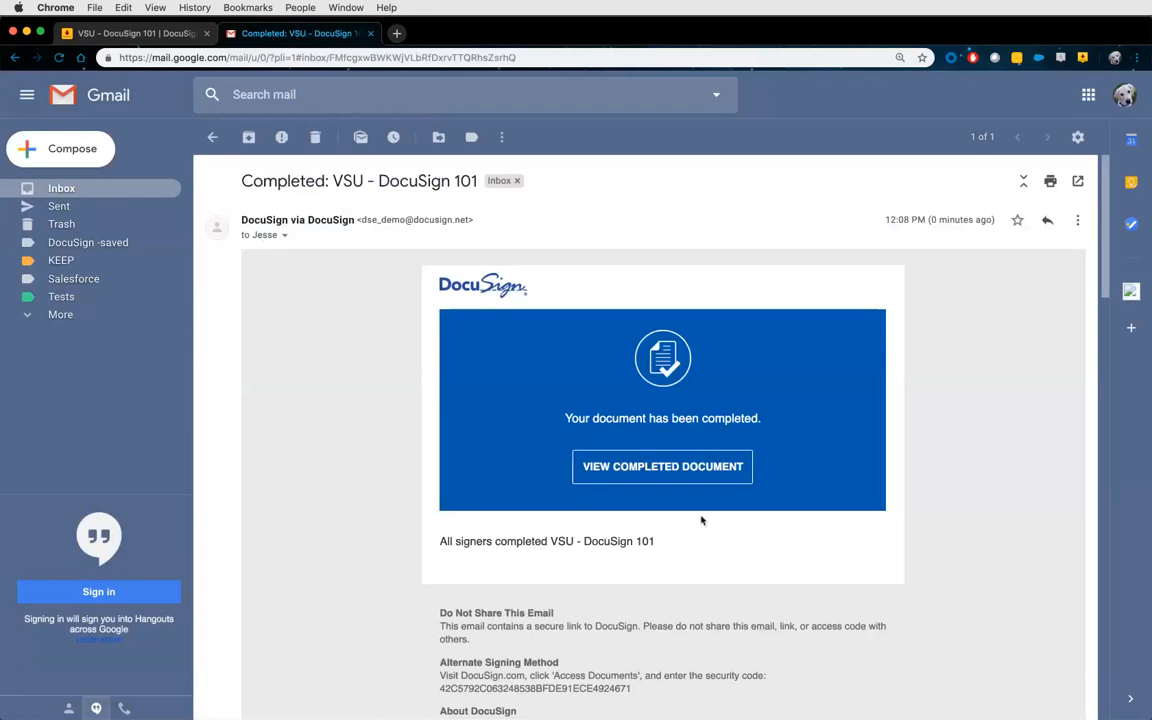
pyautogui.scroll(-10, 343, 540)
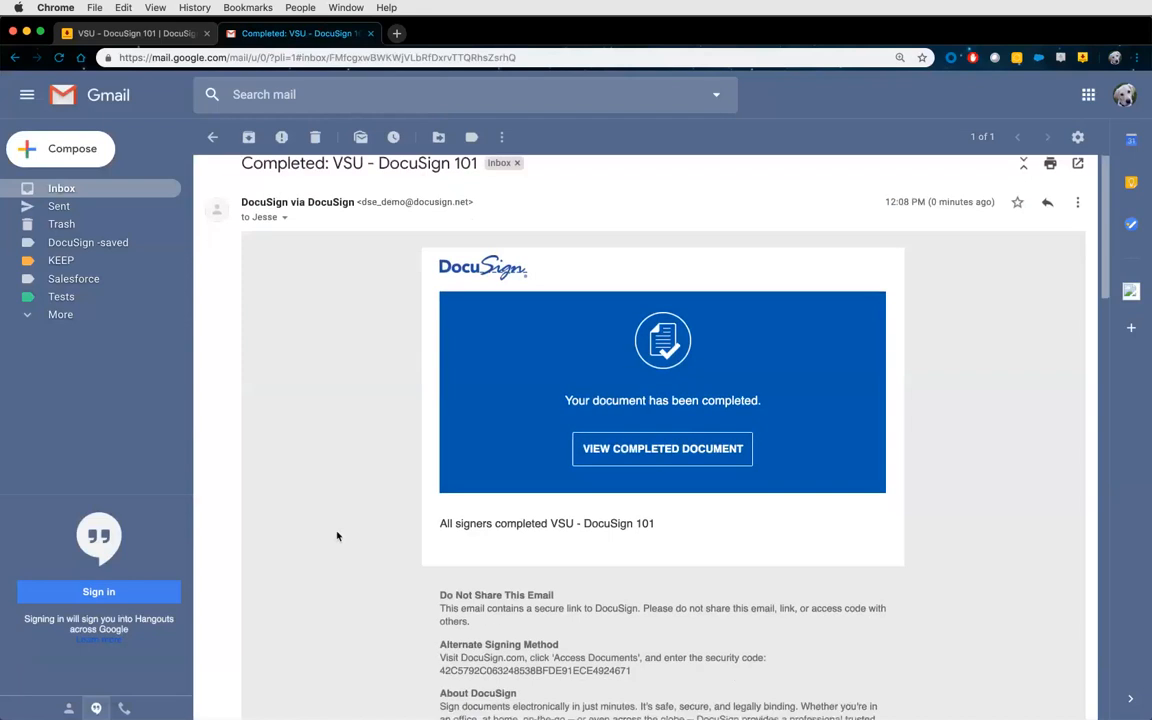
pyautogui.scroll(-5, 334, 528)
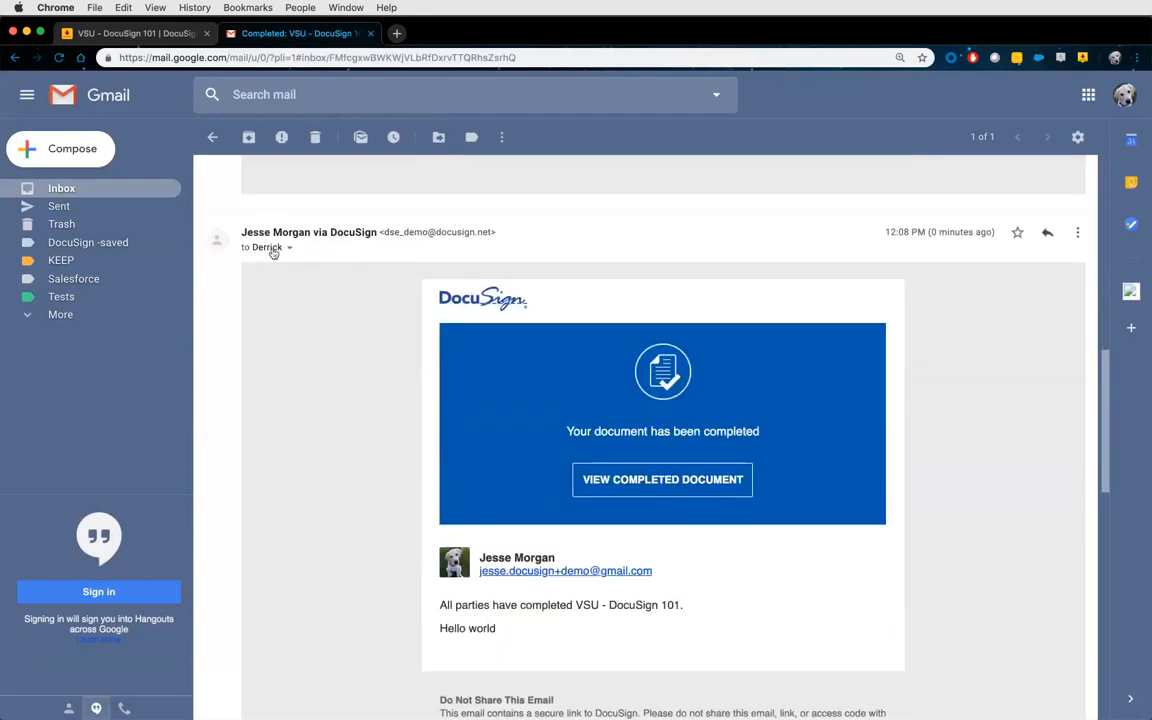
pyautogui.scroll(-15, 380, 565)
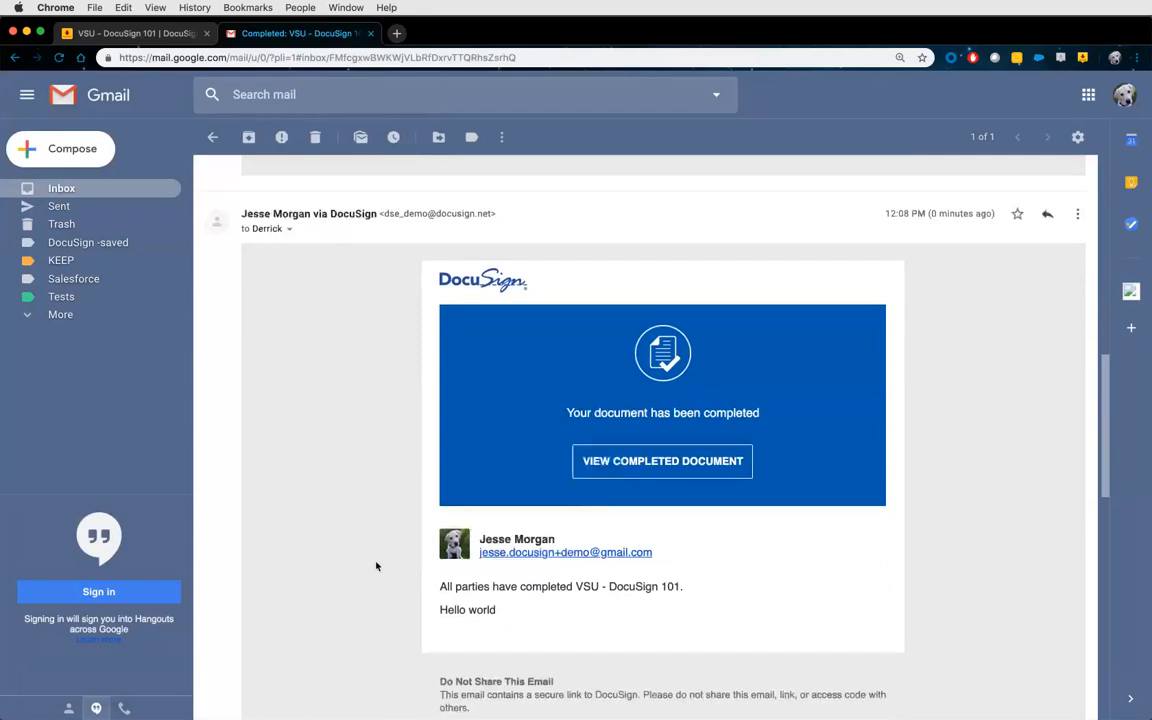
pyautogui.scroll(-3, 377, 566)
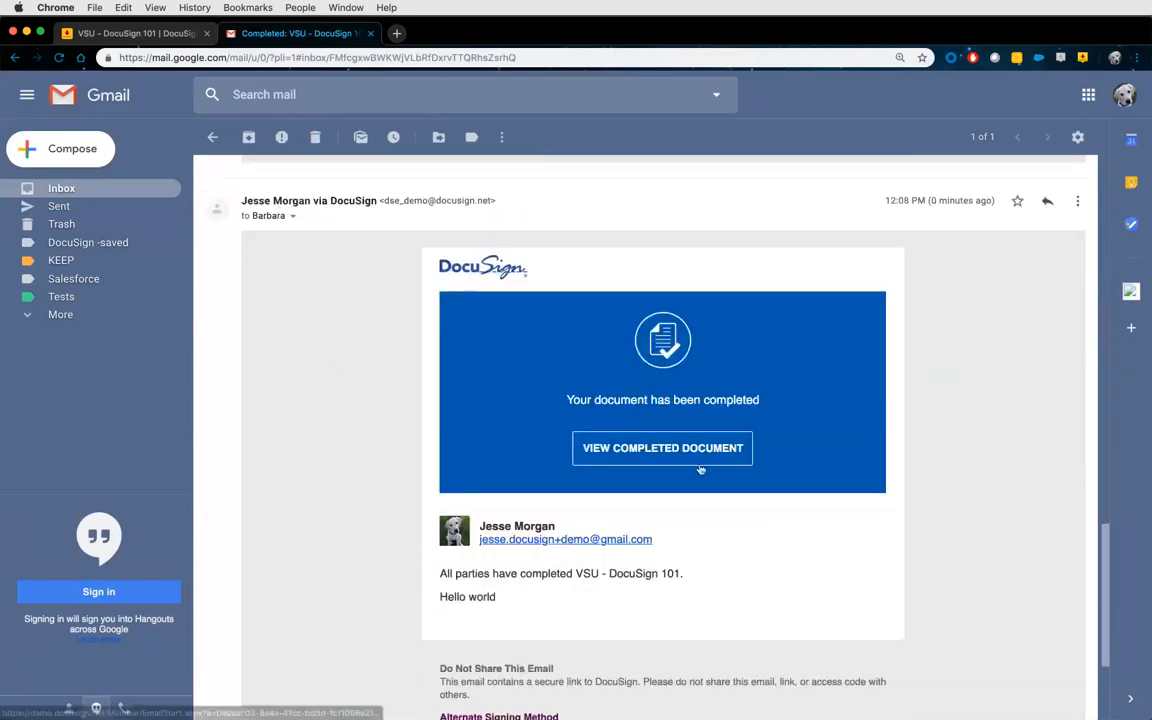
pyautogui.scroll(-3, 685, 490)
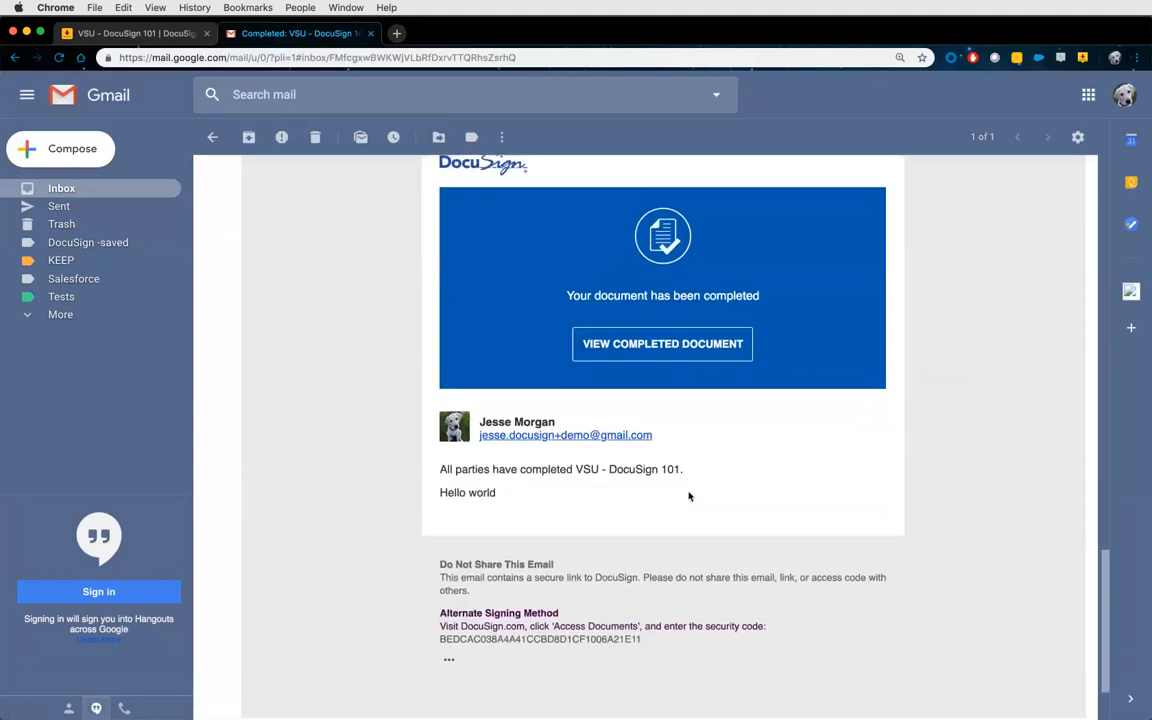
# Open the signed Mutual_NDA, scroll through it, and view the Combined/Separate PDF options.
pyautogui.click(661, 344)
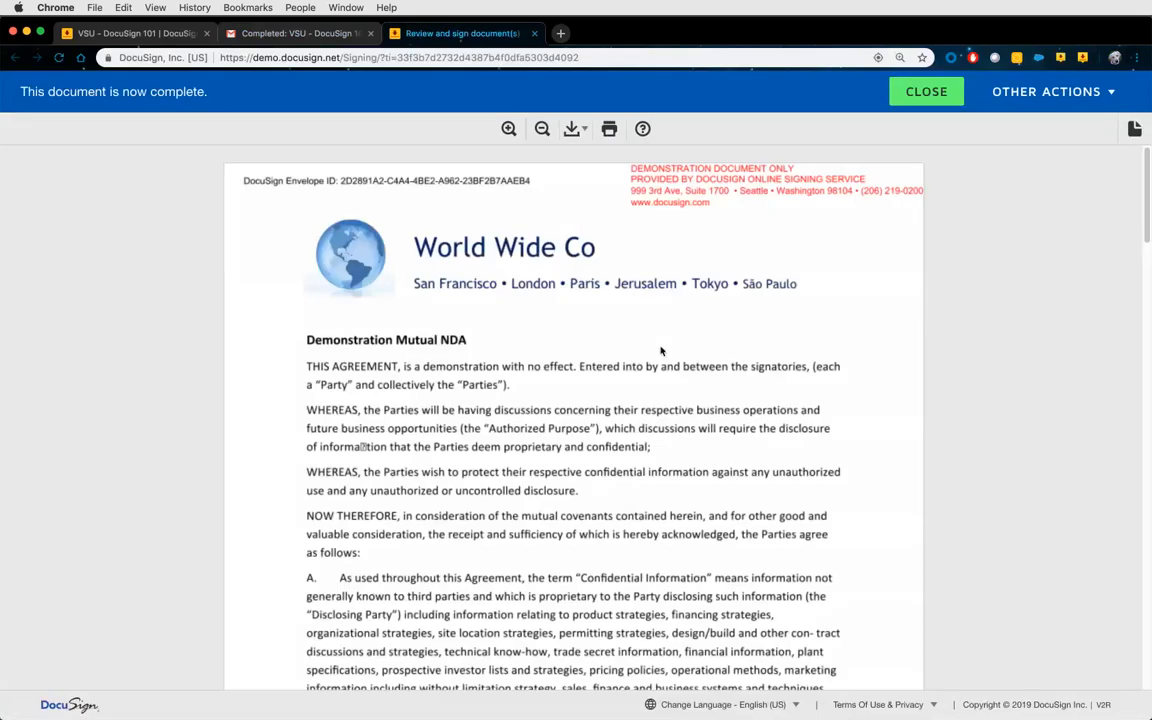
pyautogui.scroll(-10, 655, 349)
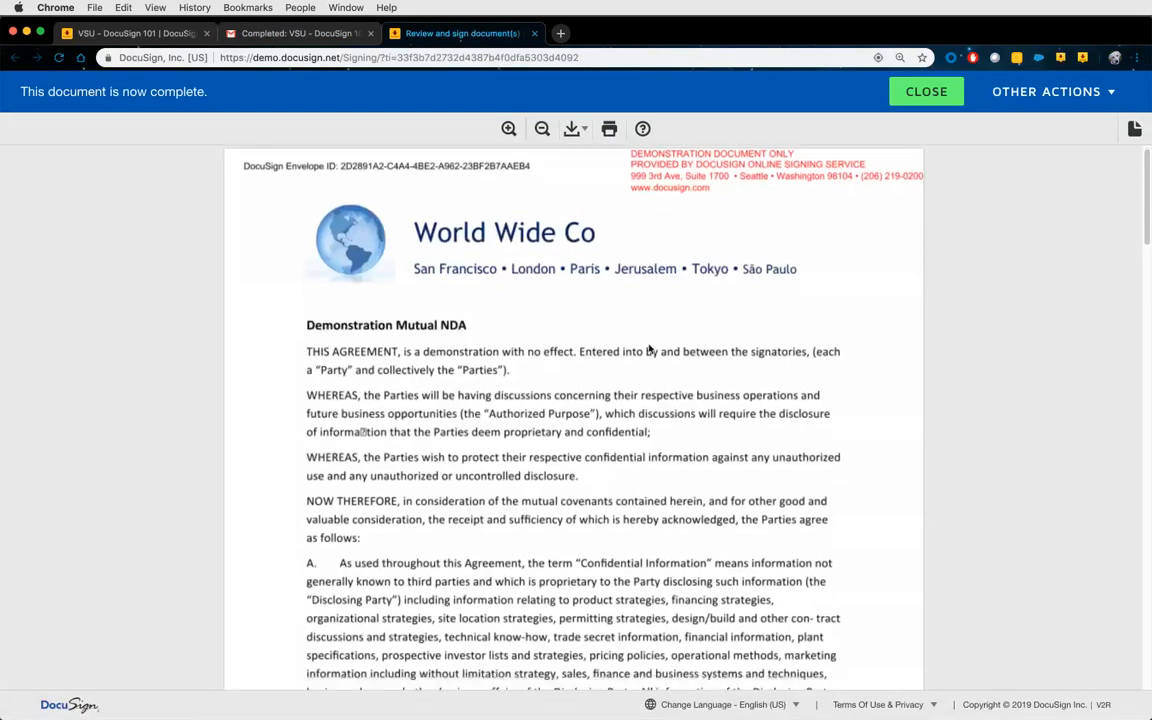
pyautogui.scroll(-2, 648, 349)
pyautogui.scroll(-15, 648, 349)
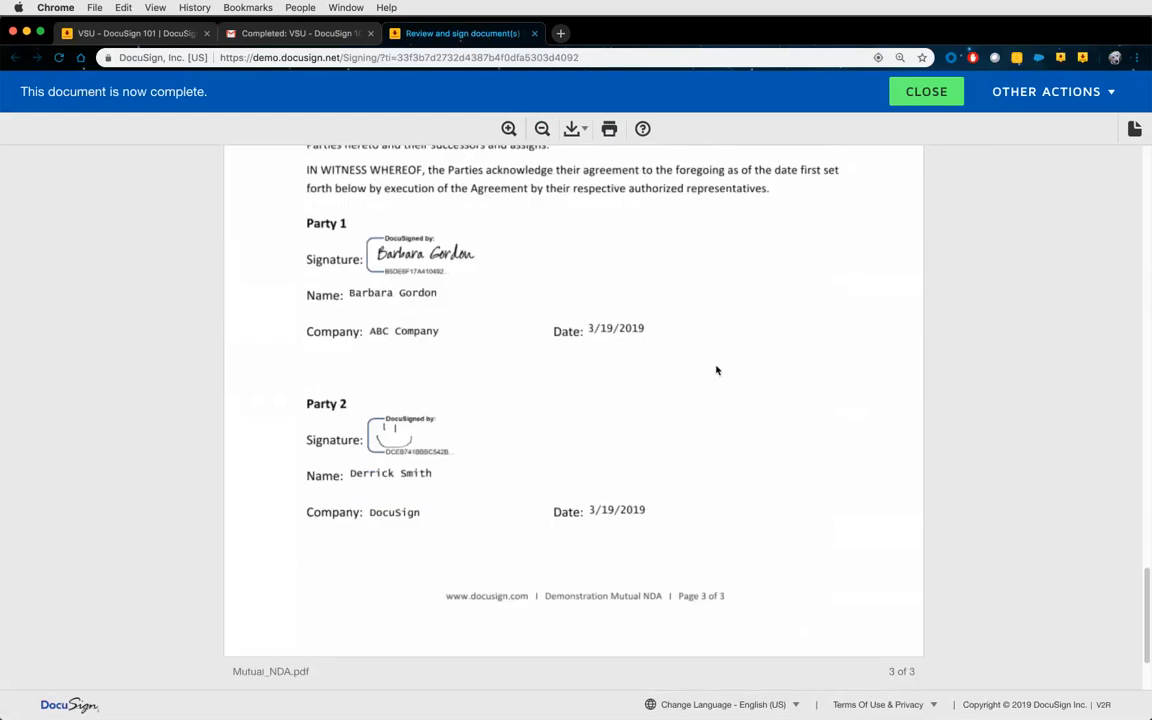
pyautogui.click(568, 132)
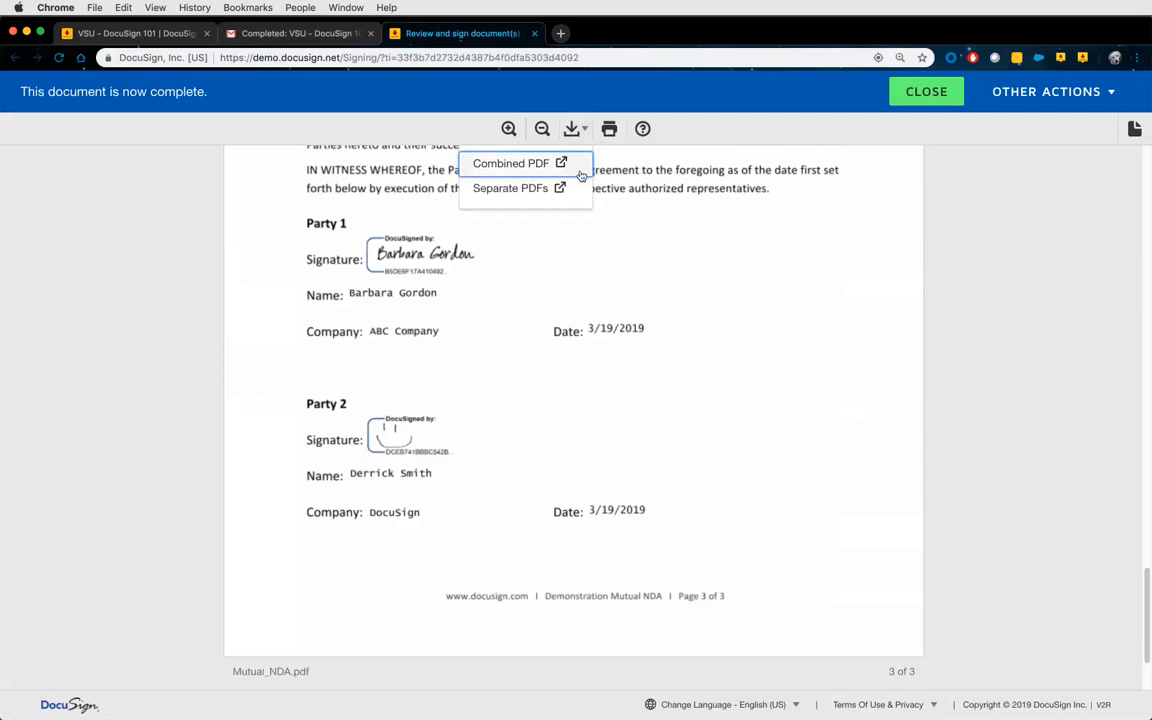
pyautogui.scroll(5, 660, 240)
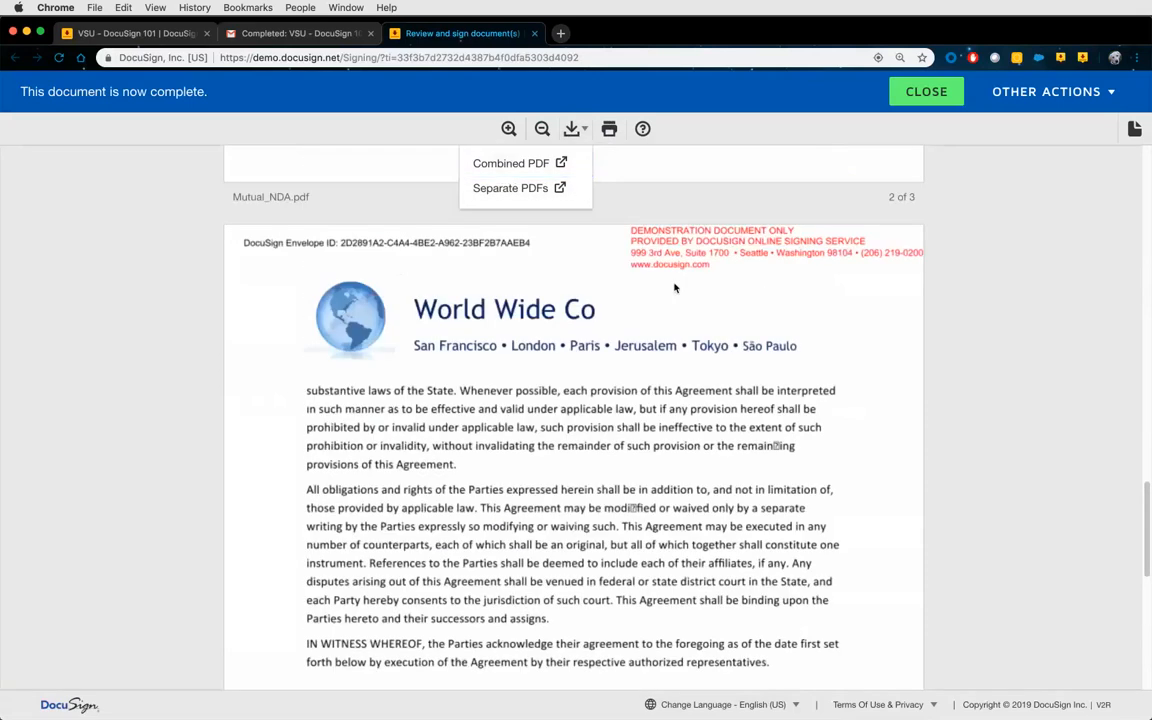
pyautogui.click(675, 288)
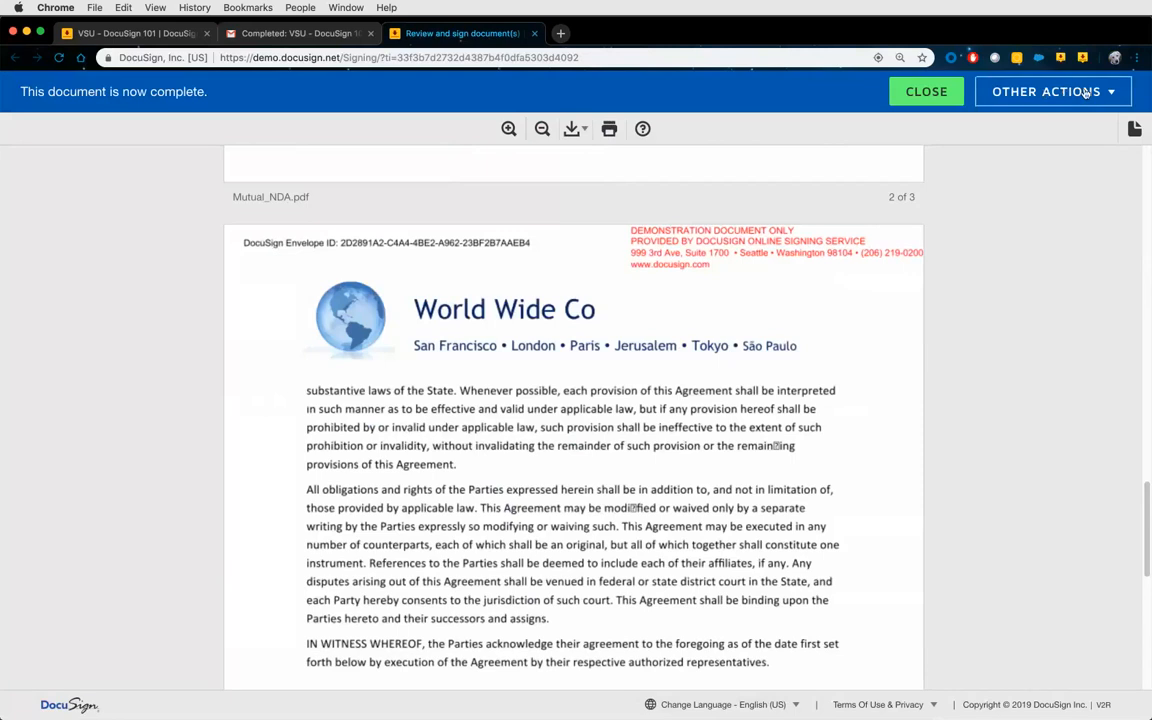
# Open the Certificate of Completion PDF, zoom in, and compare it with the signed NDA tab.
pyautogui.click(1045, 92)
pyautogui.click(1050, 197)
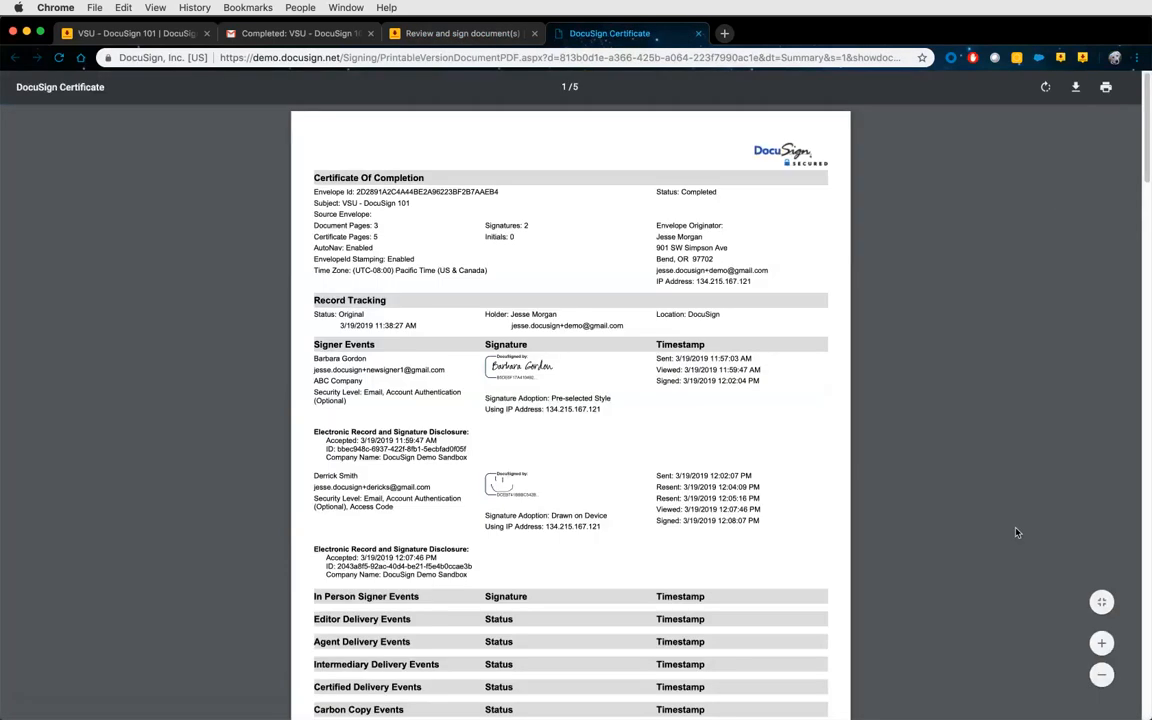
pyautogui.click(1103, 643)
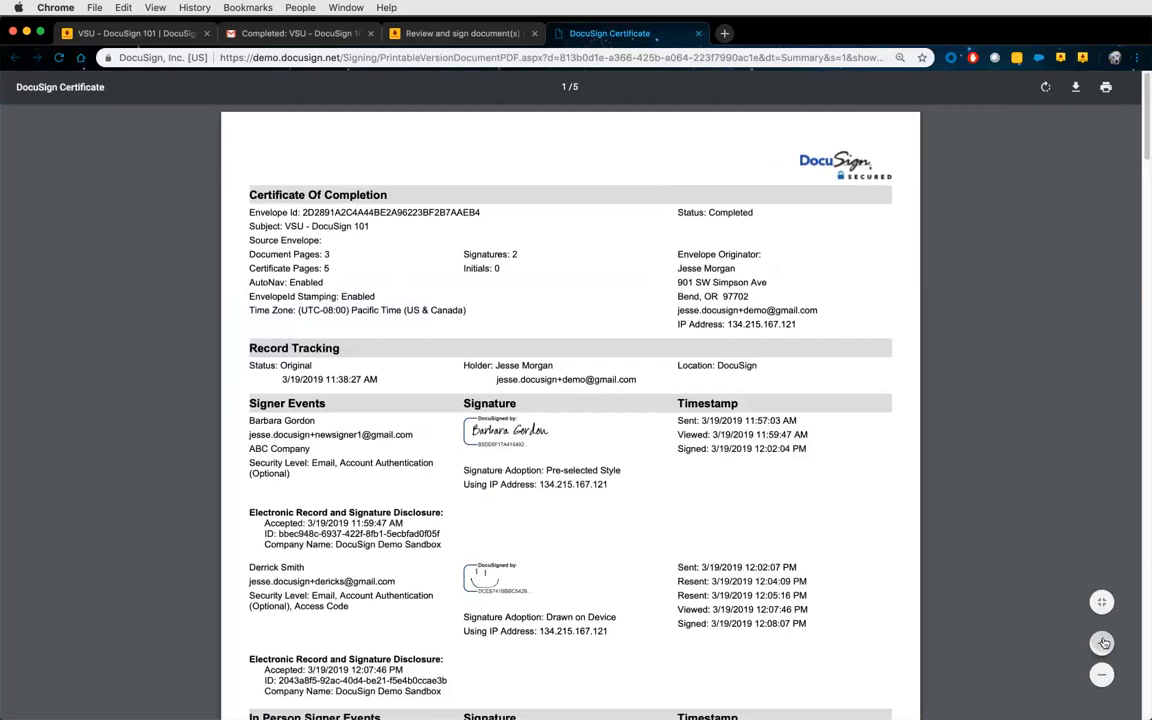
pyautogui.click(1104, 643)
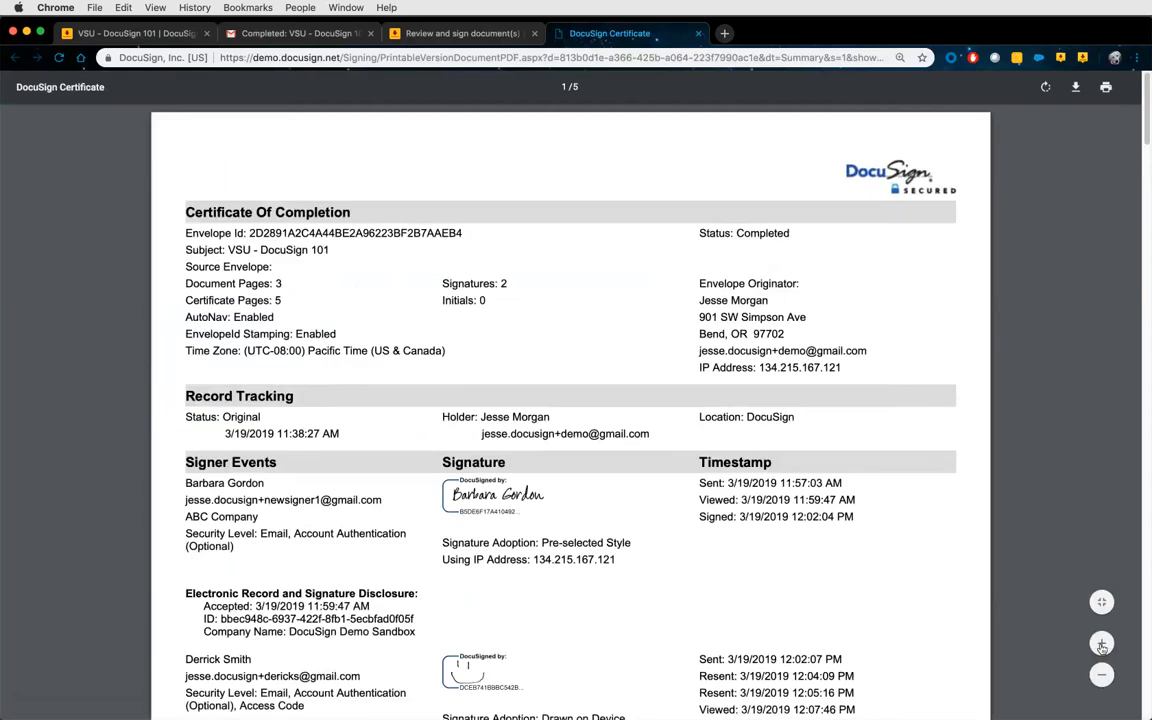
pyautogui.click(1101, 643)
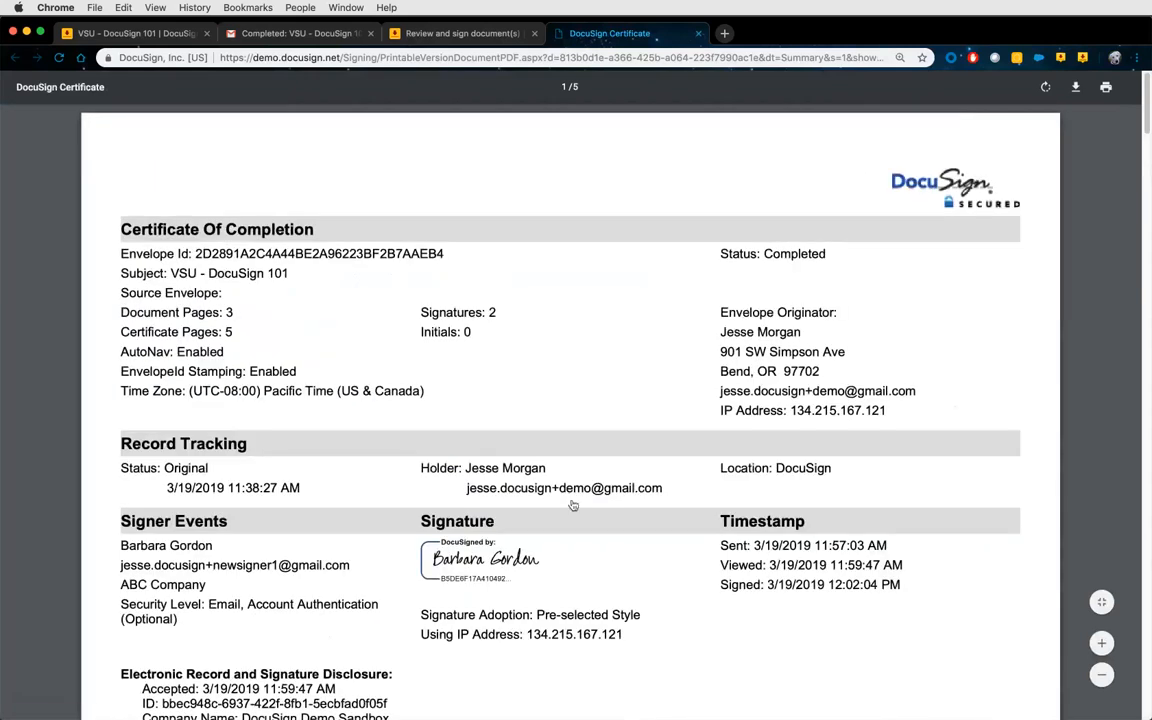
pyautogui.click(443, 32)
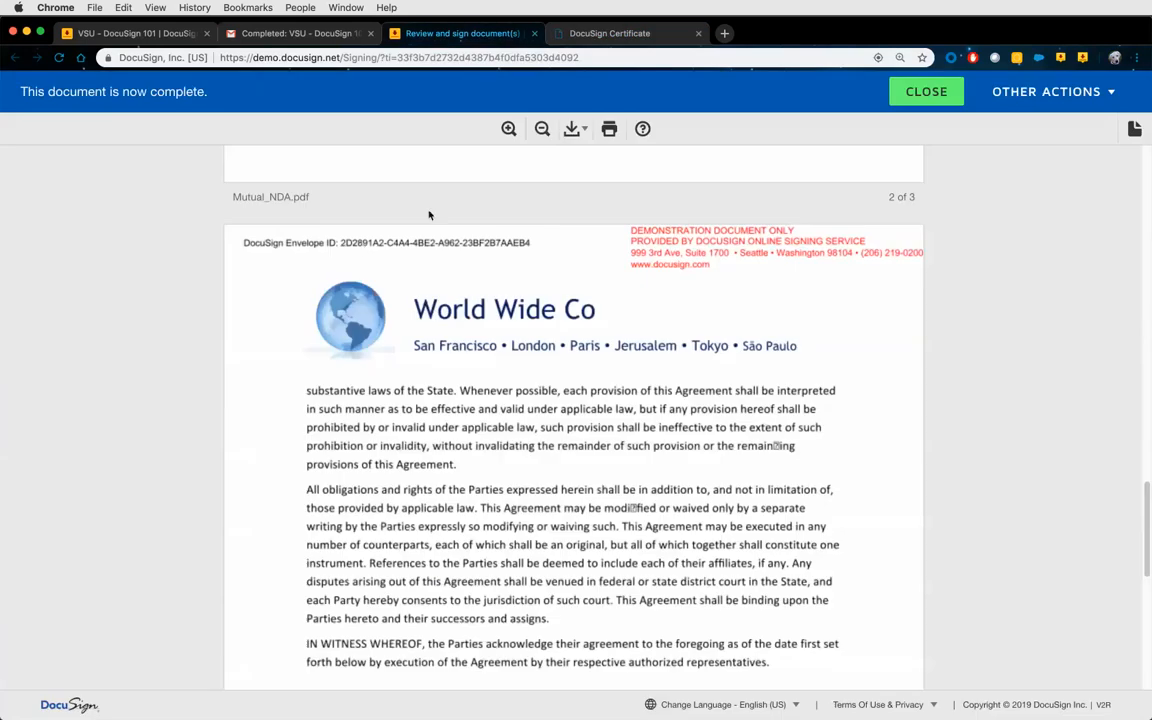
pyautogui.click(508, 129)
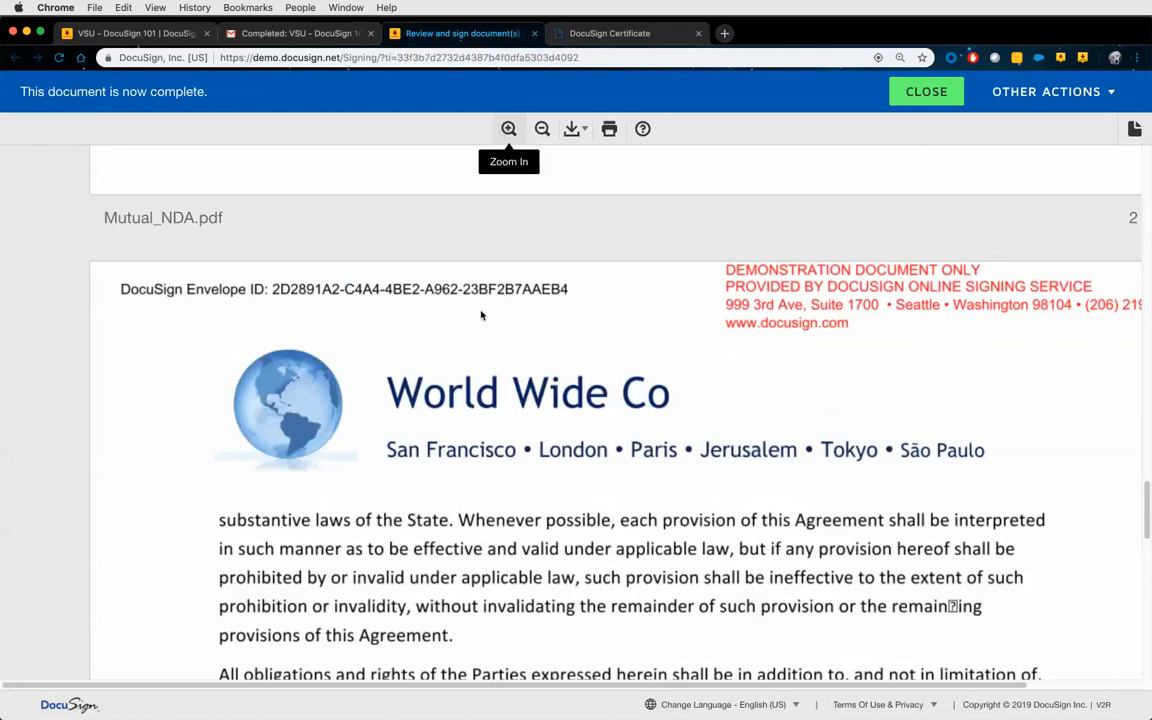
pyautogui.click(633, 43)
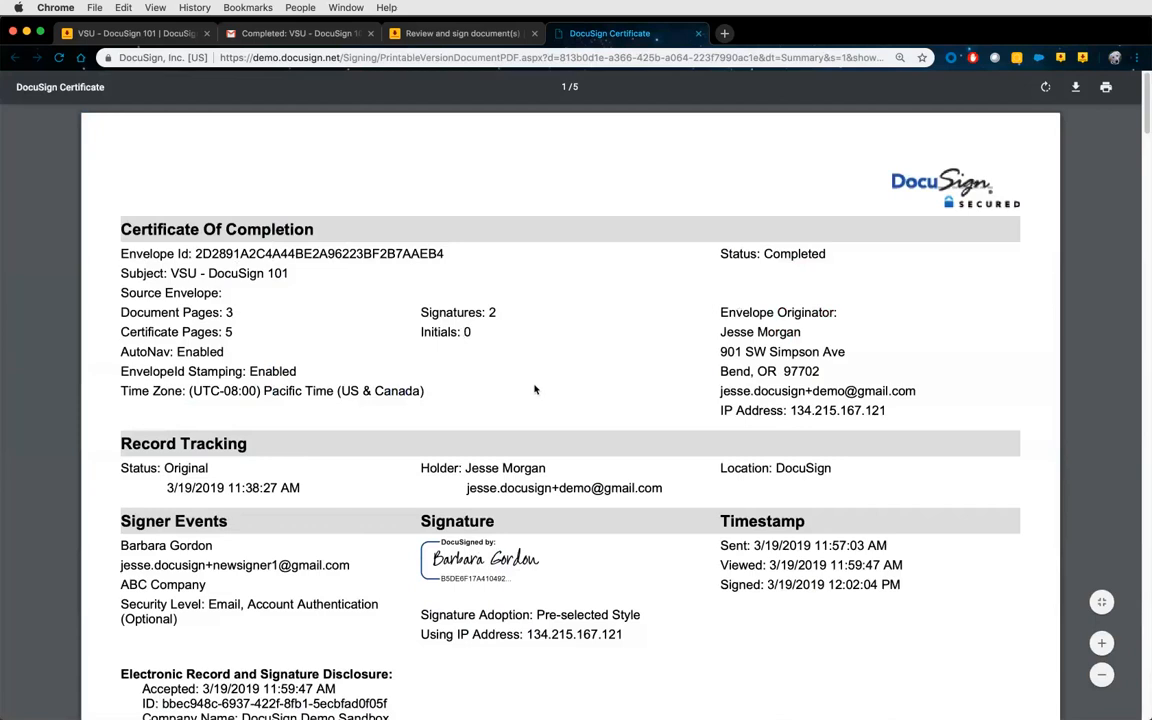
pyautogui.scroll(-6, 534, 389)
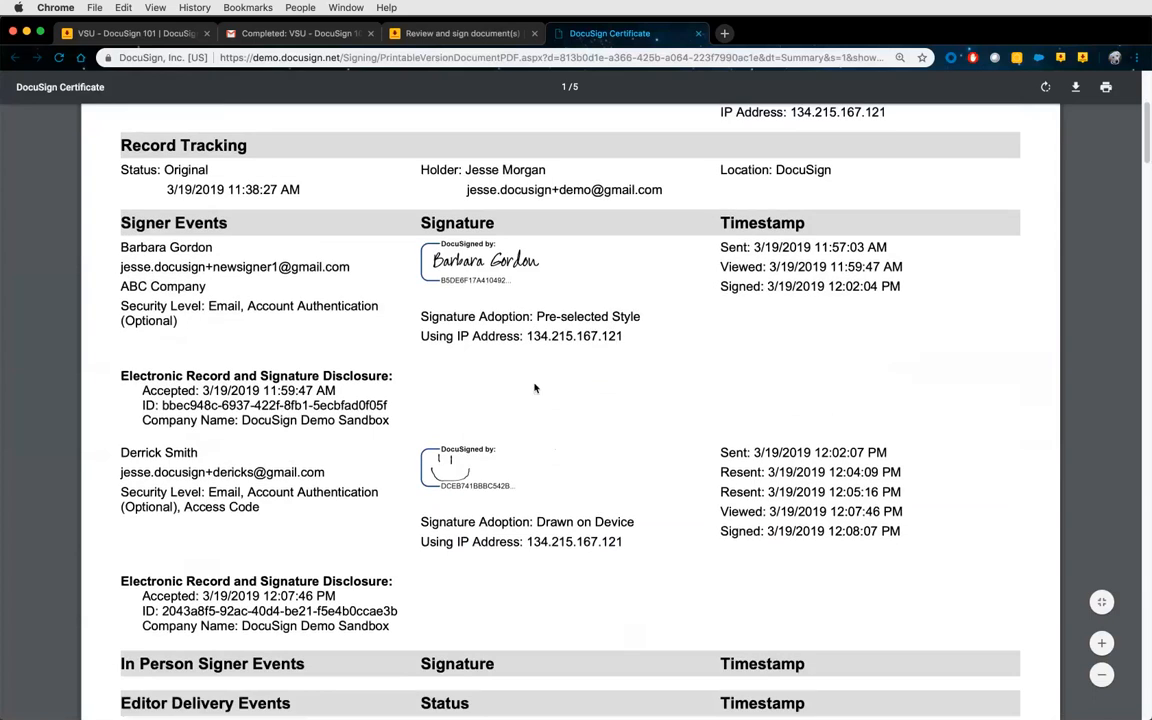
pyautogui.scroll(-3, 534, 389)
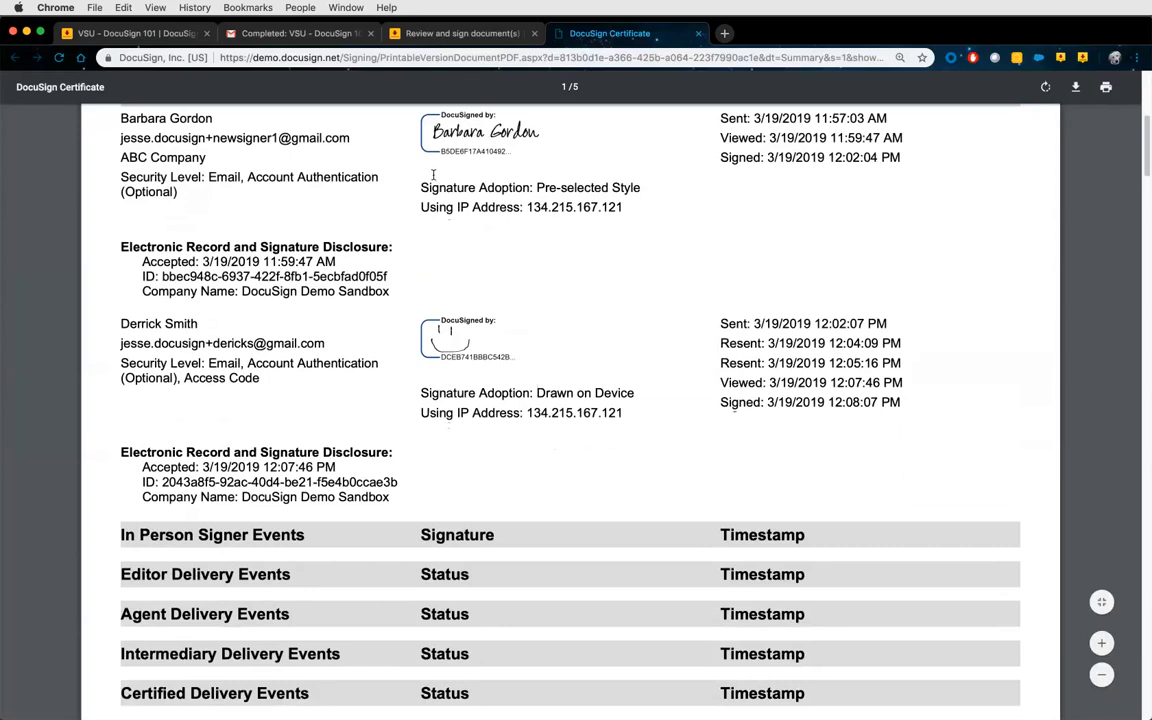
pyautogui.doubleClick(212, 177)
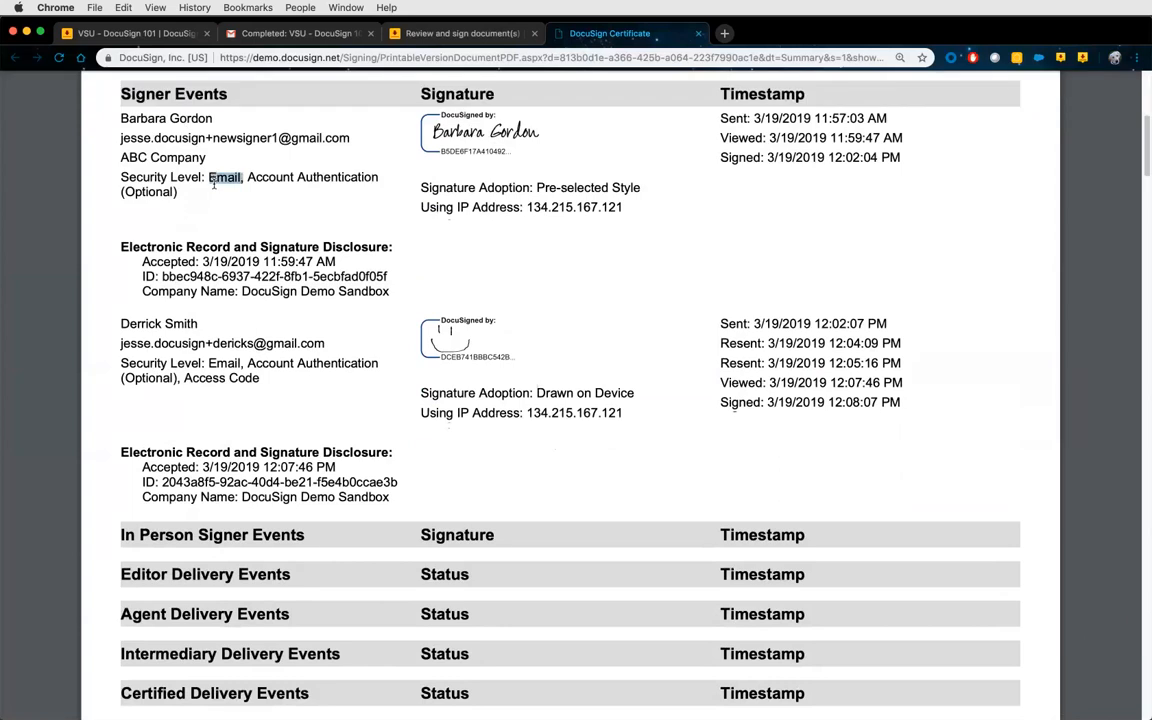
pyautogui.scroll(1, 213, 180)
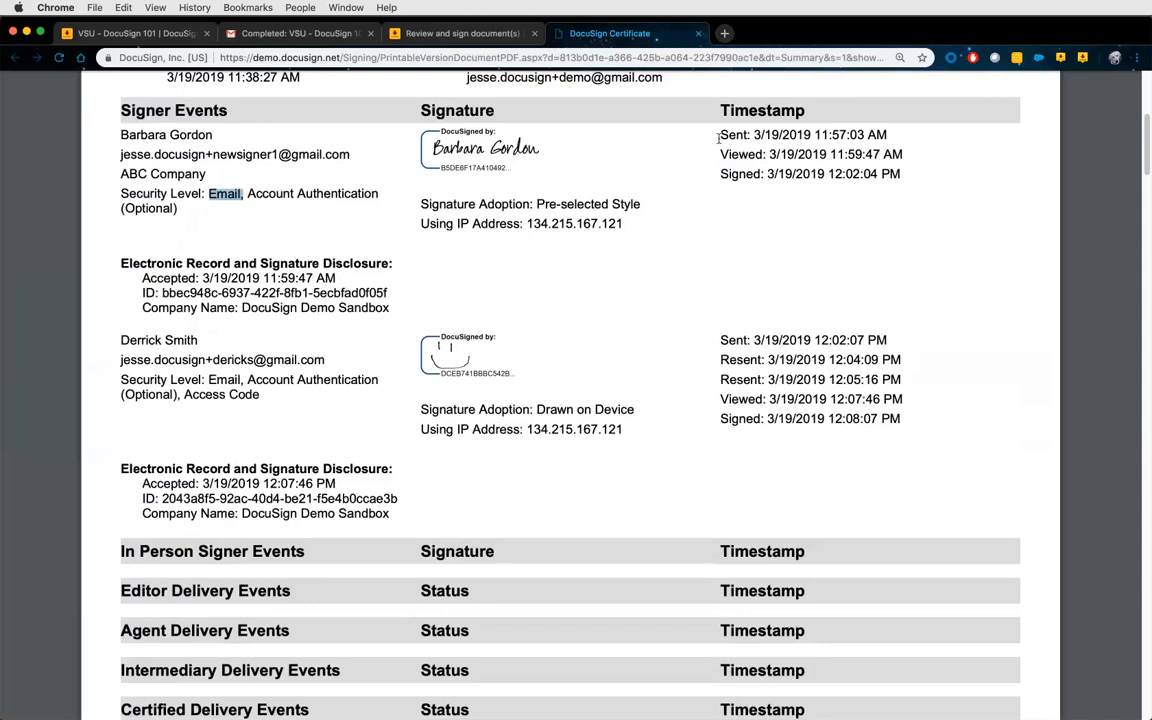
pyautogui.moveTo(720, 134); pyautogui.dragTo(768, 154)
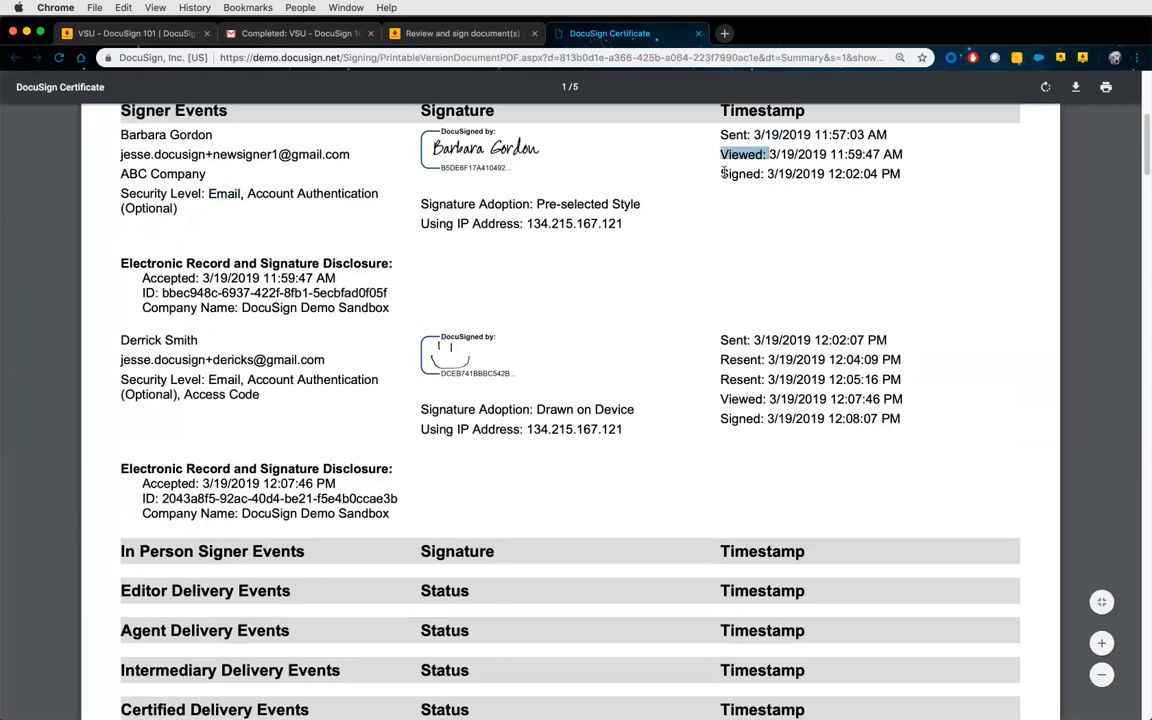
pyautogui.moveTo(720, 174); pyautogui.dragTo(771, 170)
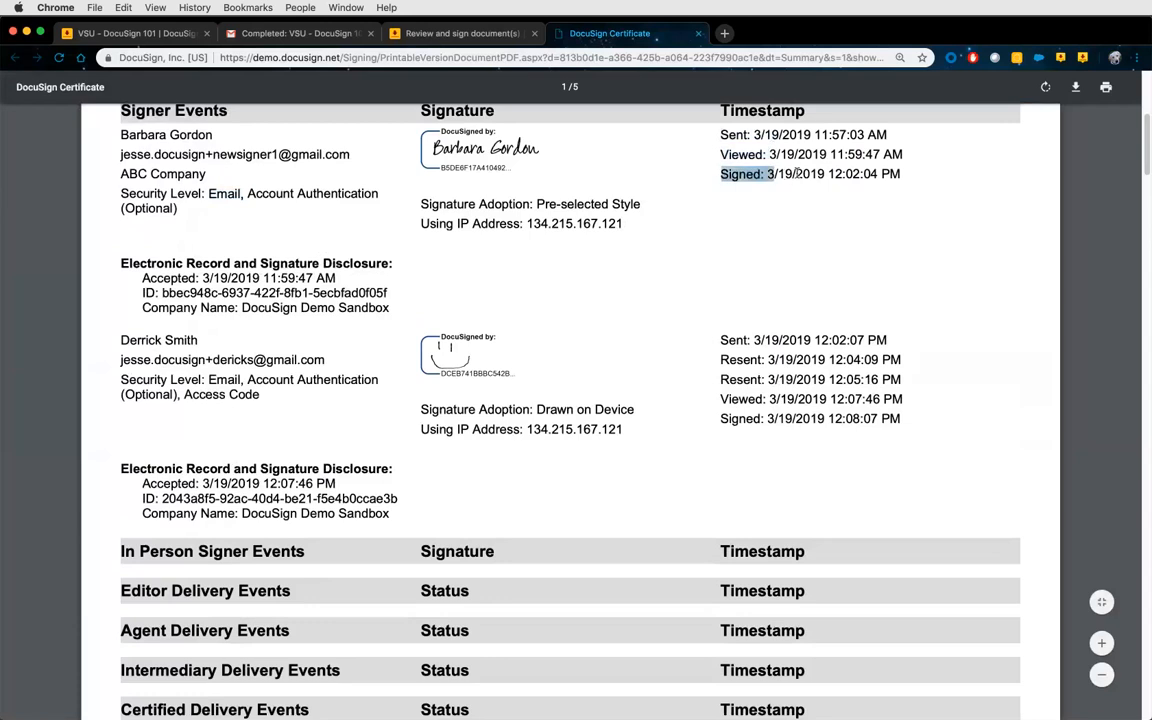
pyautogui.click(175, 350)
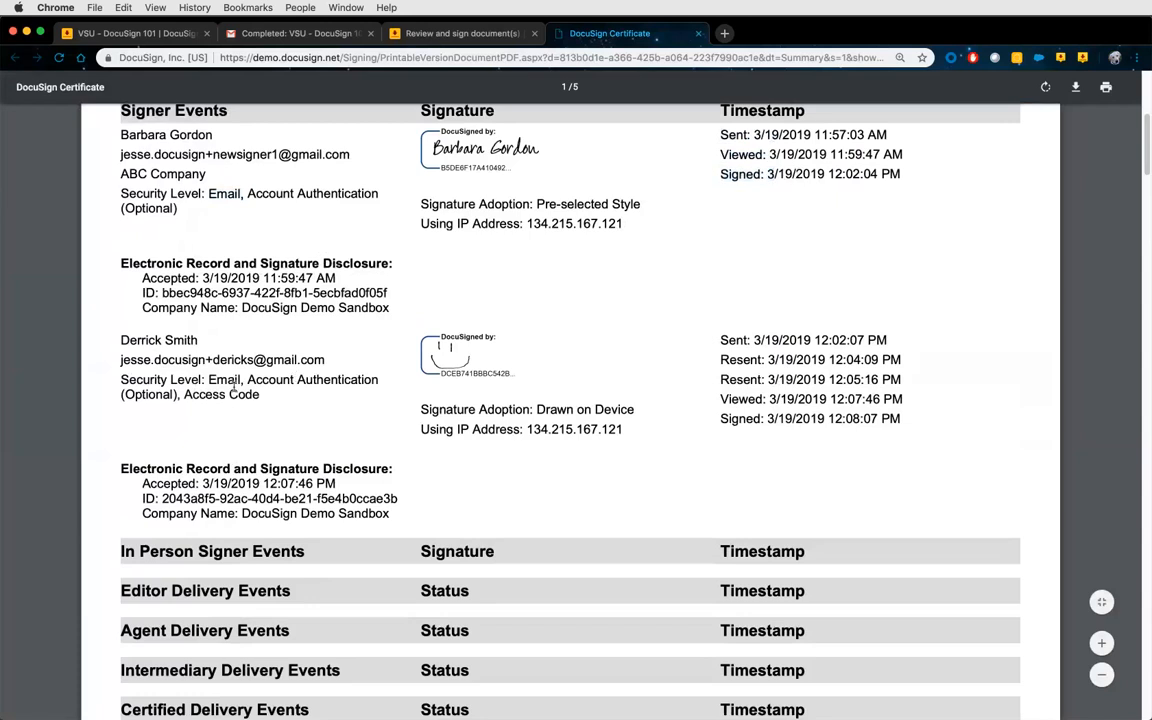
pyautogui.moveTo(184, 394); pyautogui.dragTo(258, 395)
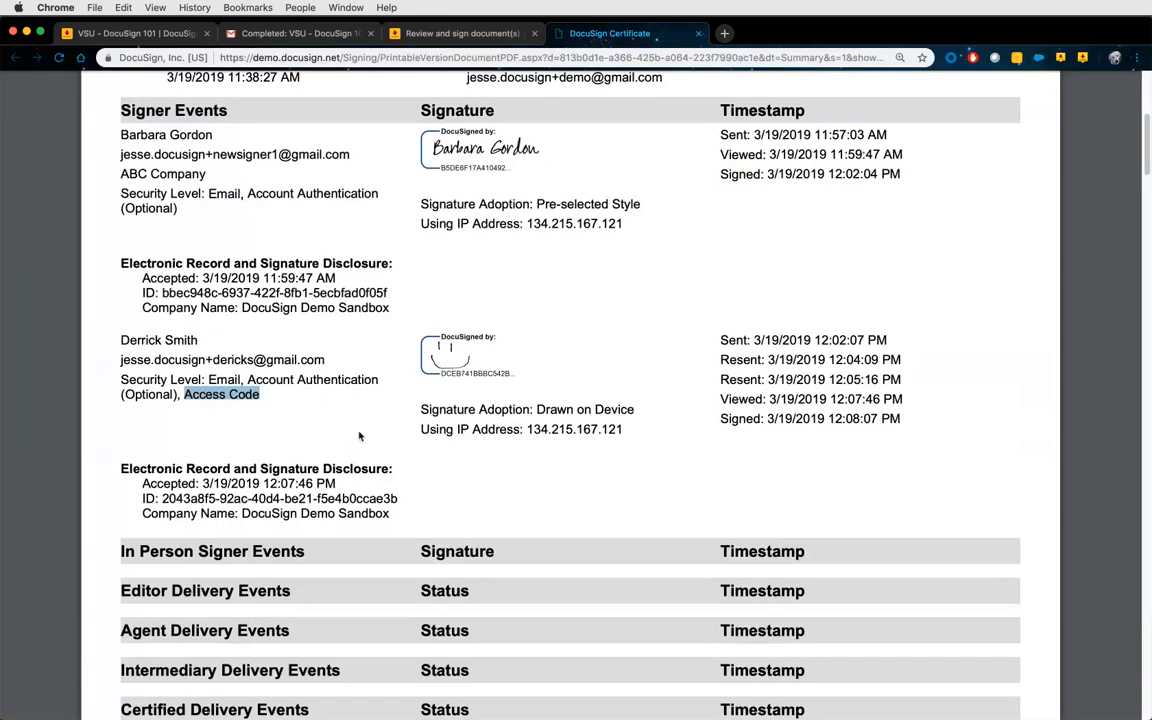
pyautogui.scroll(-5, 480, 435)
pyautogui.scroll(-10, 506, 434)
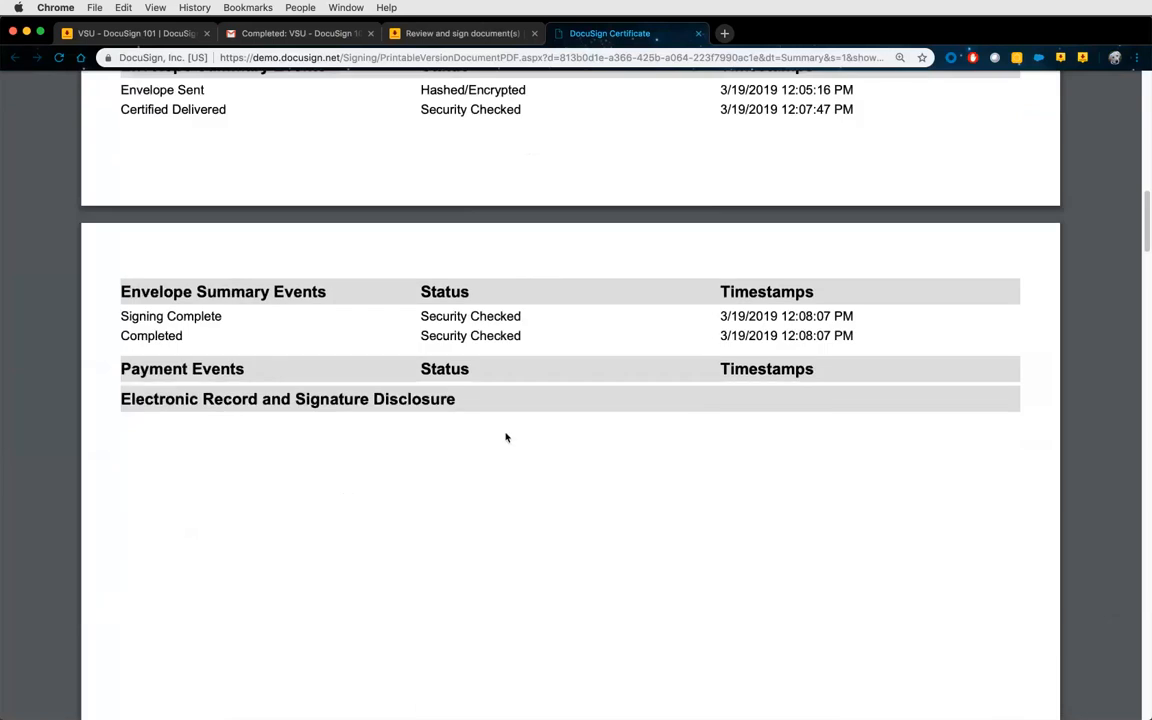
pyautogui.scroll(-2, 506, 437)
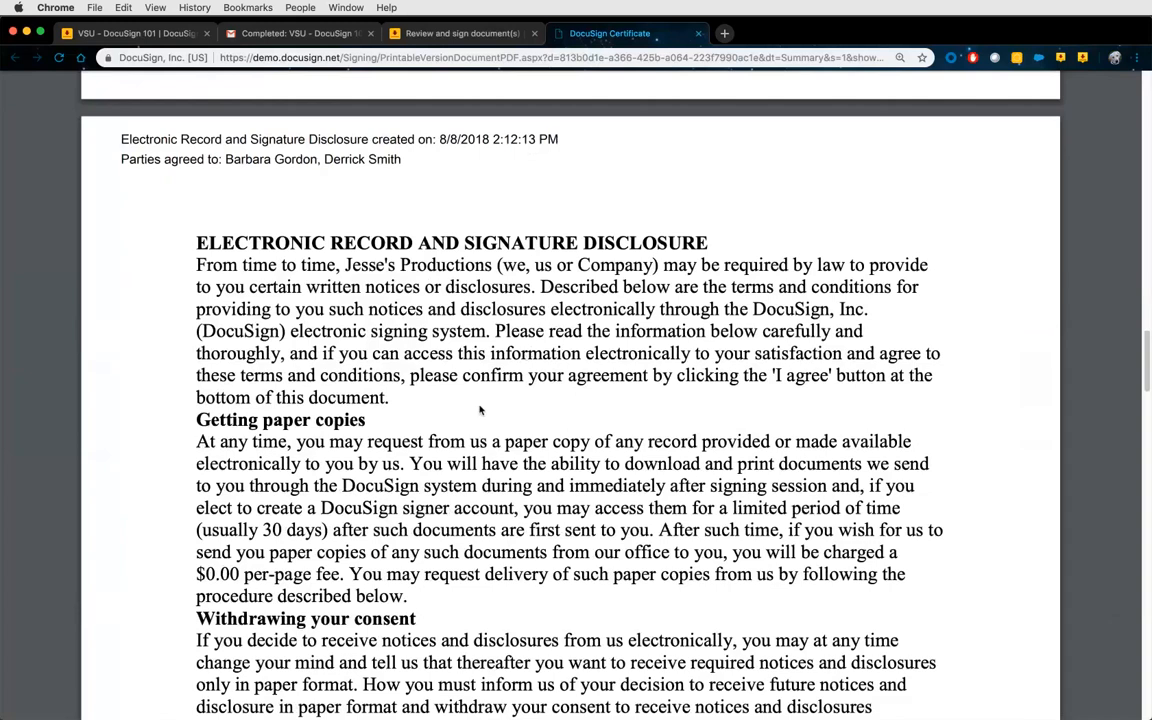
pyautogui.scroll(-5, 476, 420)
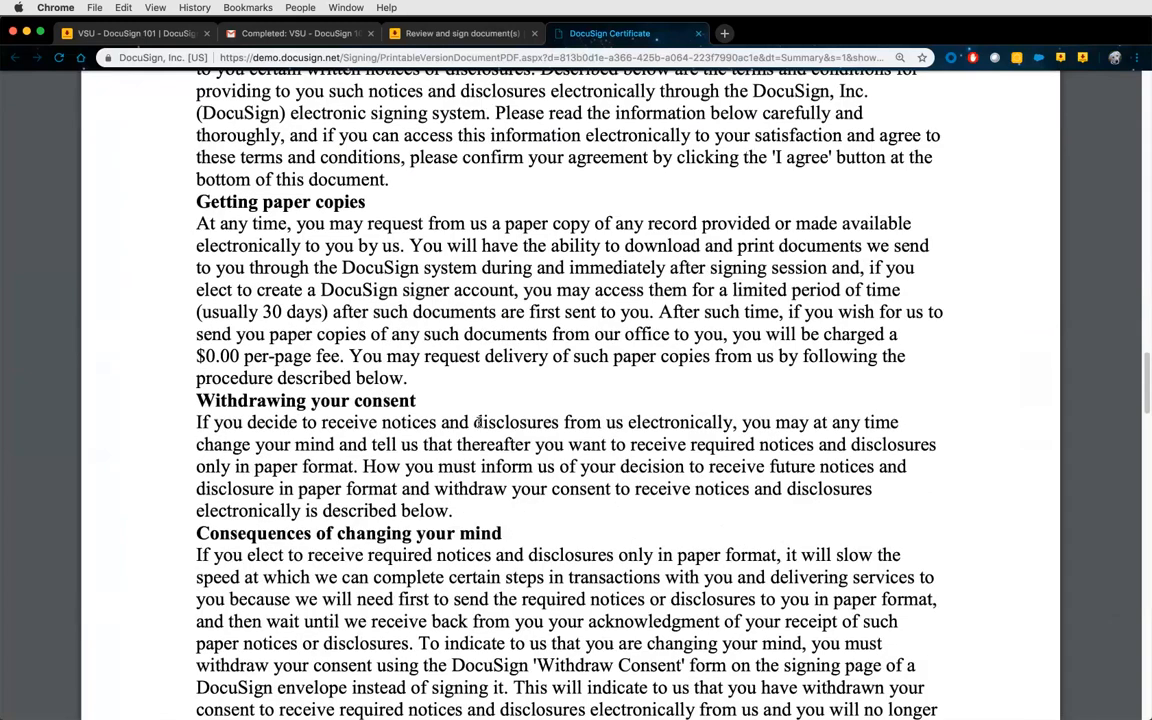
pyautogui.scroll(10, 540, 321)
pyautogui.scroll(5, 522, 523)
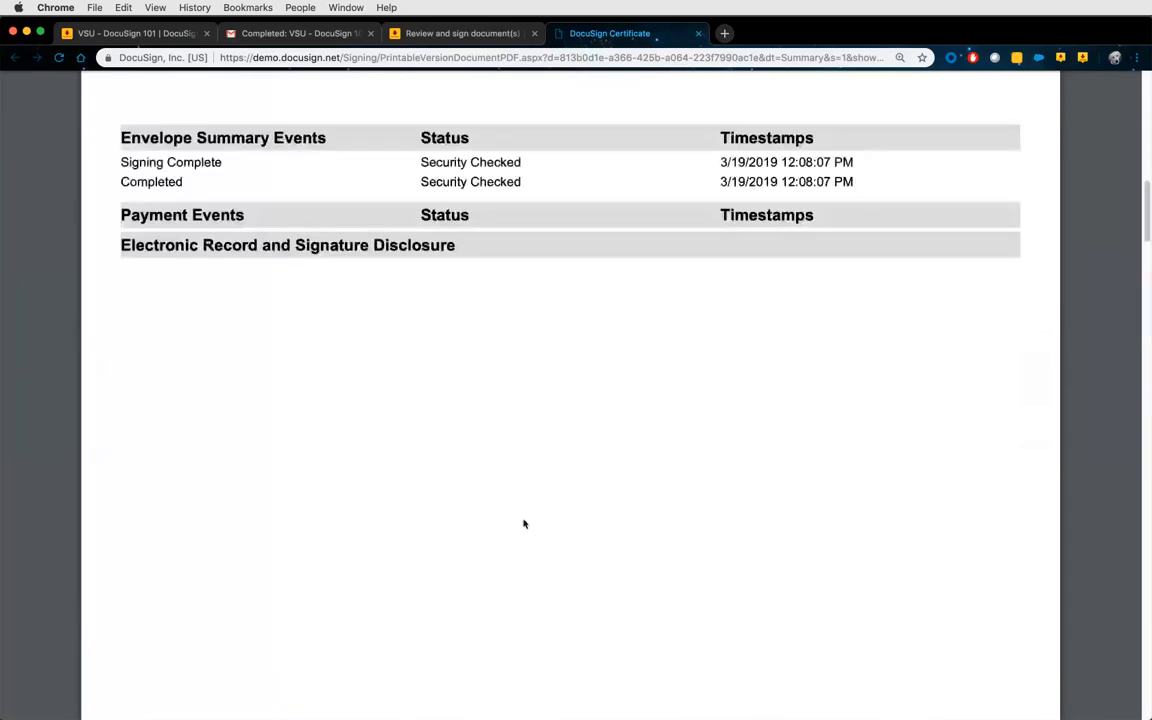
pyautogui.scroll(15, 523, 523)
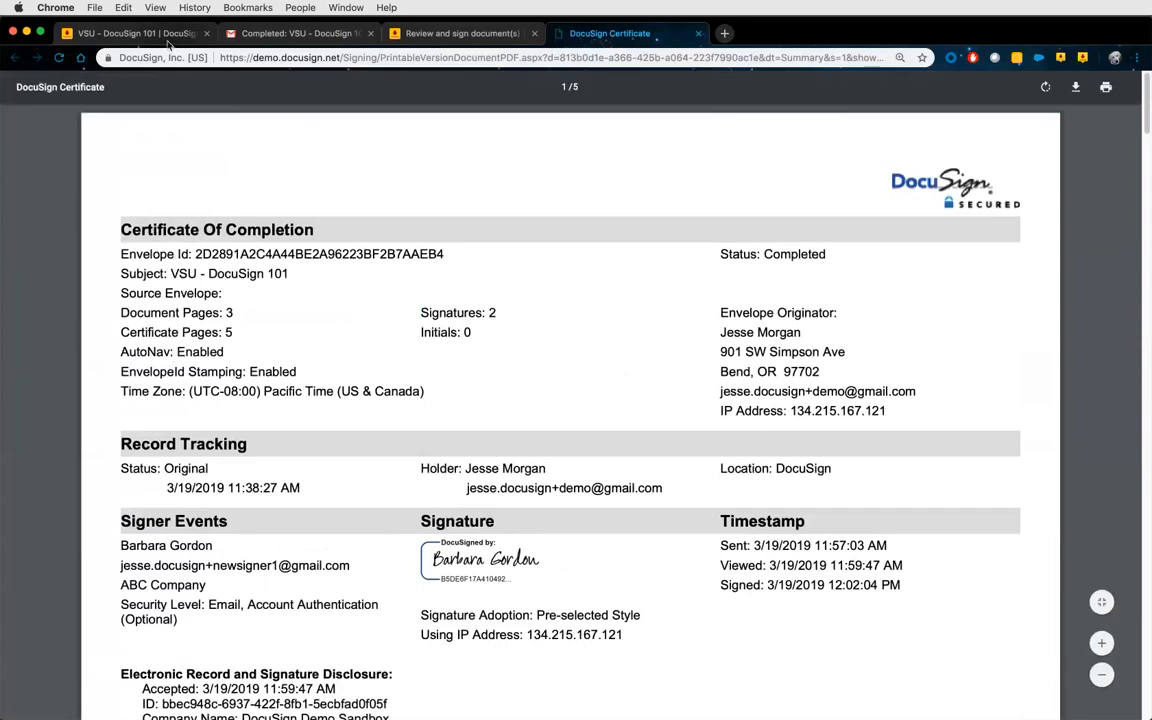
# Reload the VSU - DocuSign 101 details and download the document and certificate together.
pyautogui.click(168, 40)
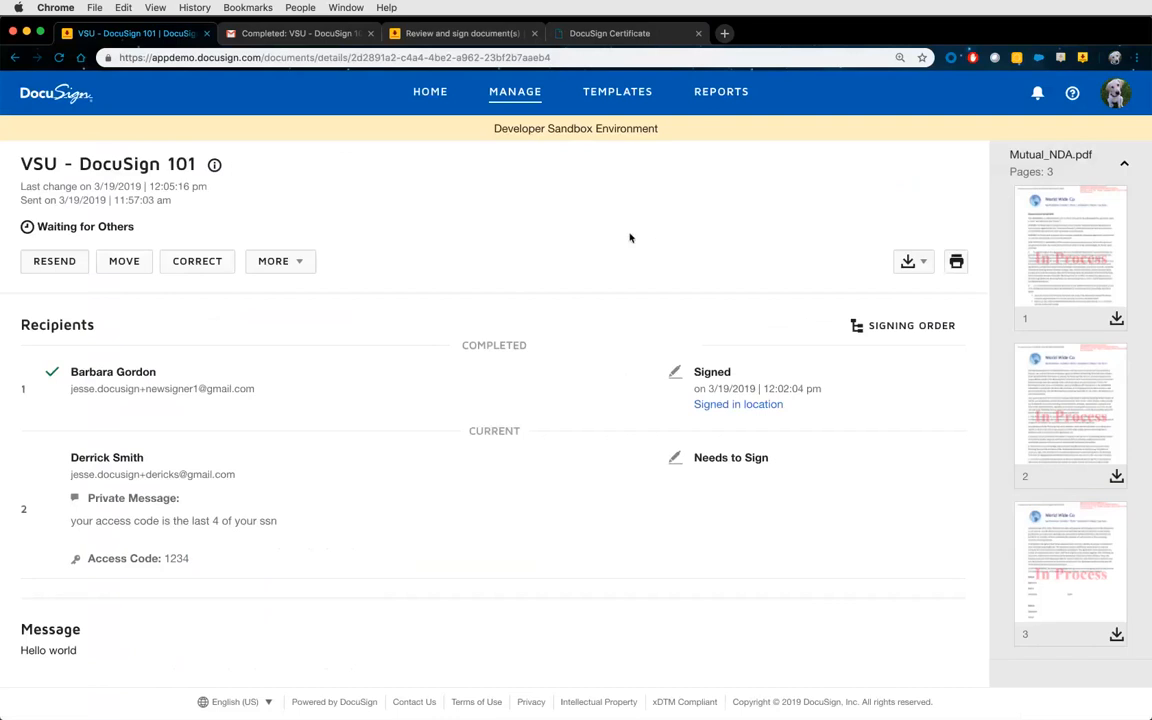
pyautogui.click(59, 57)
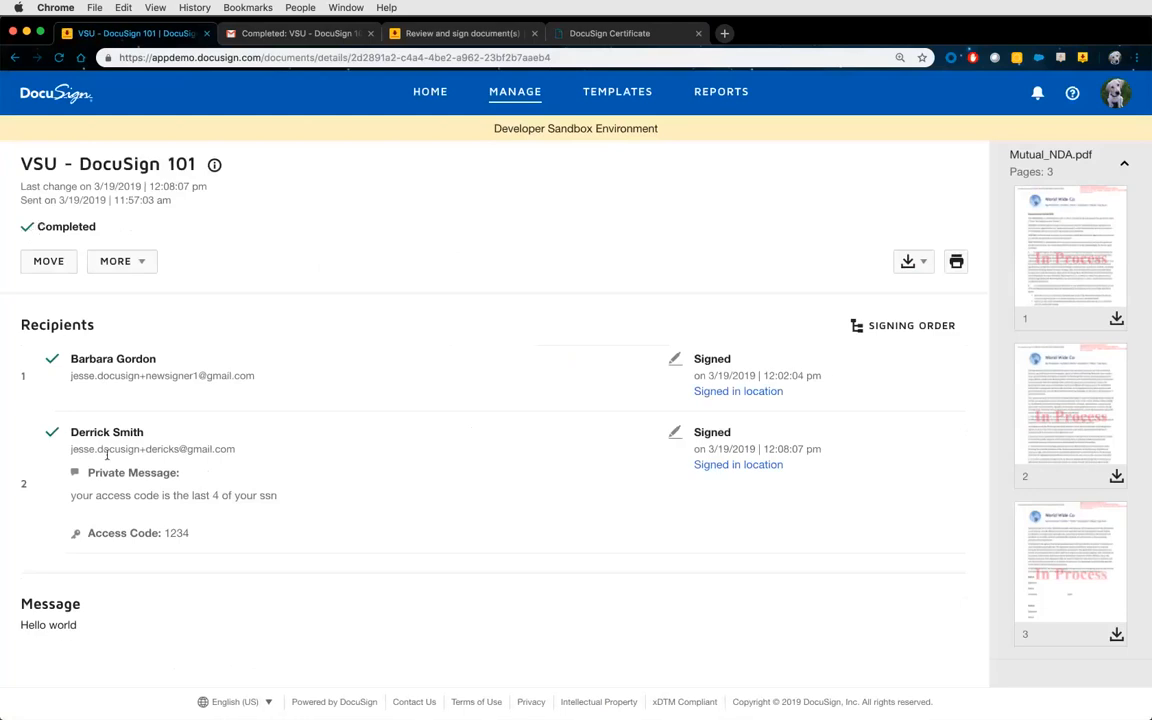
pyautogui.click(925, 265)
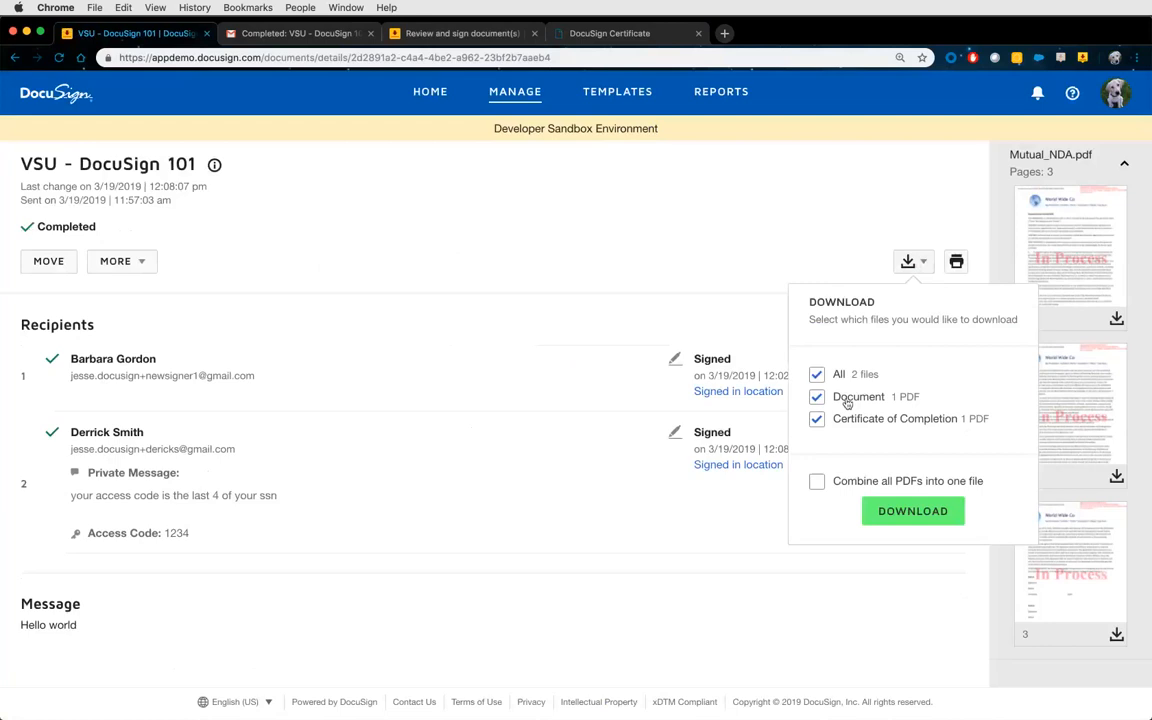
pyautogui.click(895, 513)
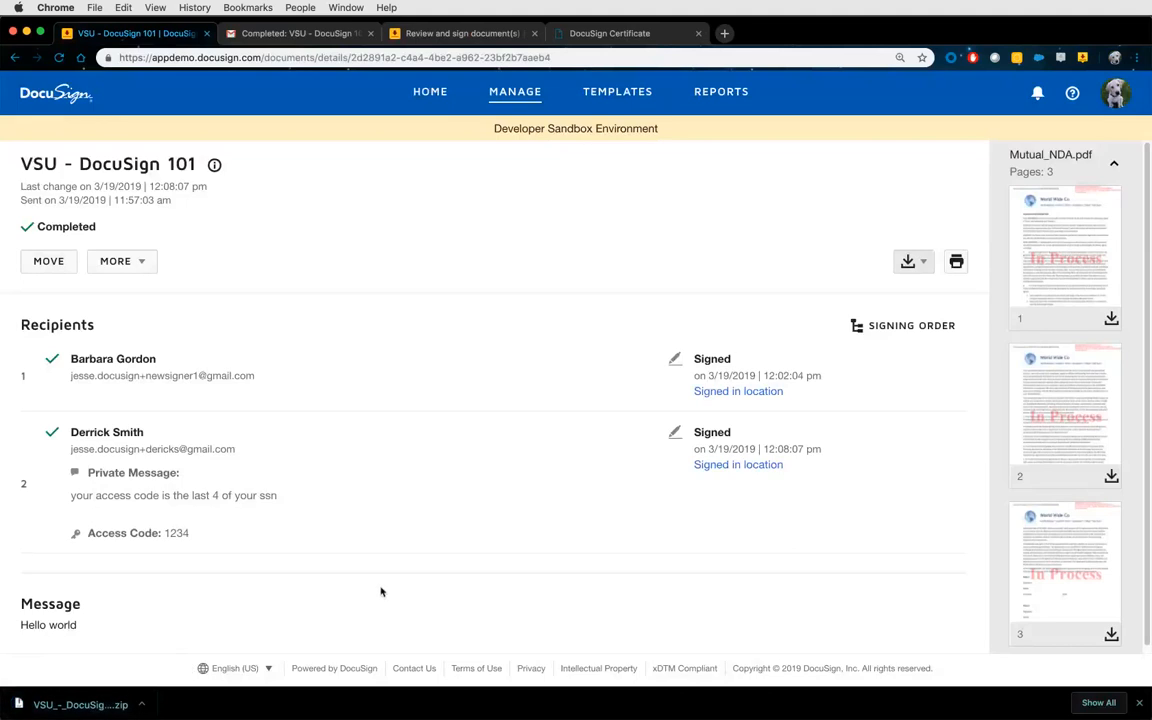
# Create a copy of the completed envelope and preview its Mutual_NDA.pdf document.
pyautogui.click(155, 266)
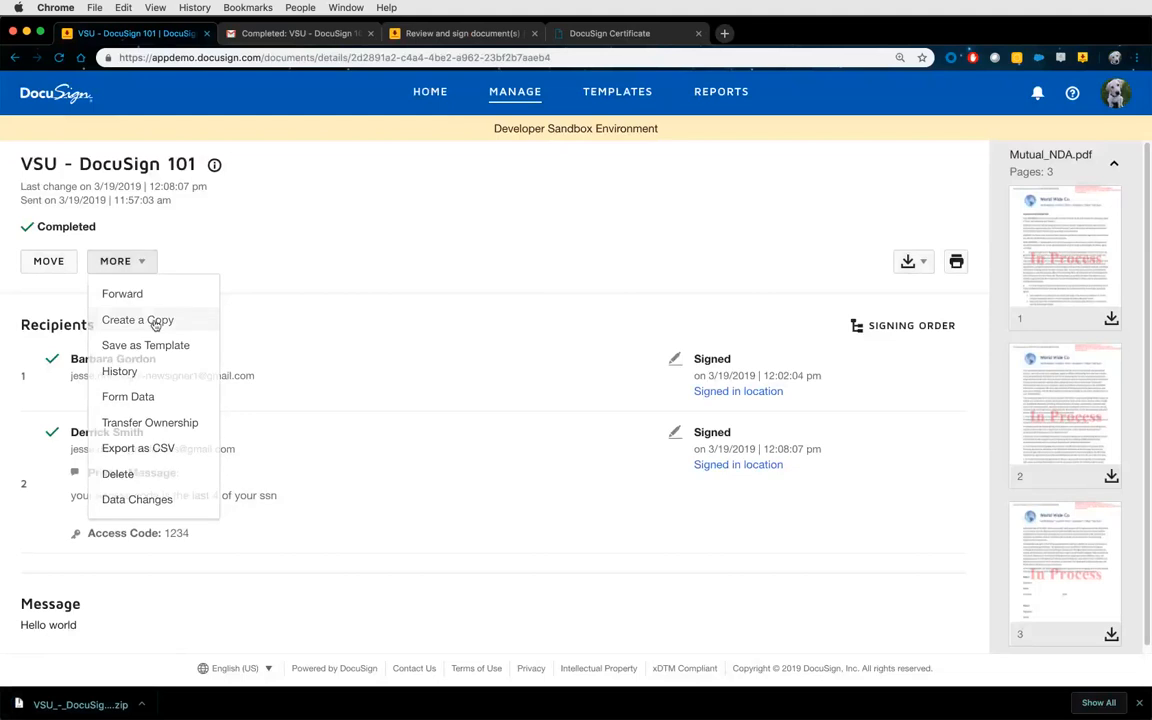
pyautogui.click(155, 322)
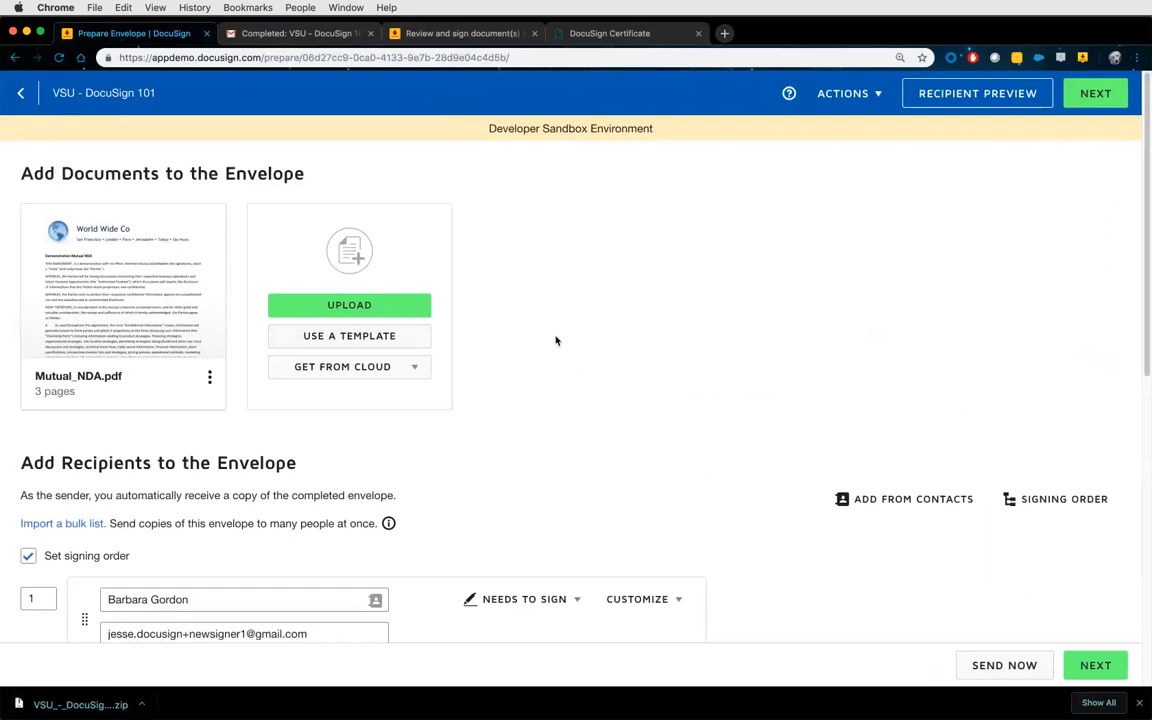
pyautogui.click(125, 282)
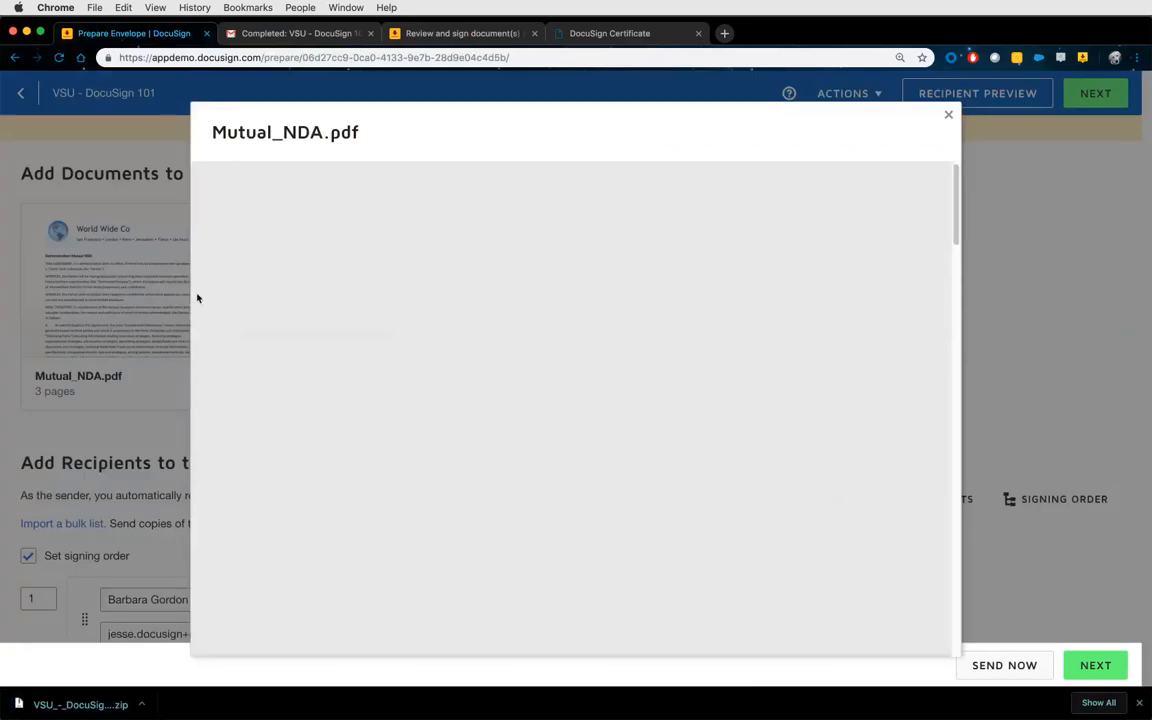
pyautogui.scroll(-10, 642, 372)
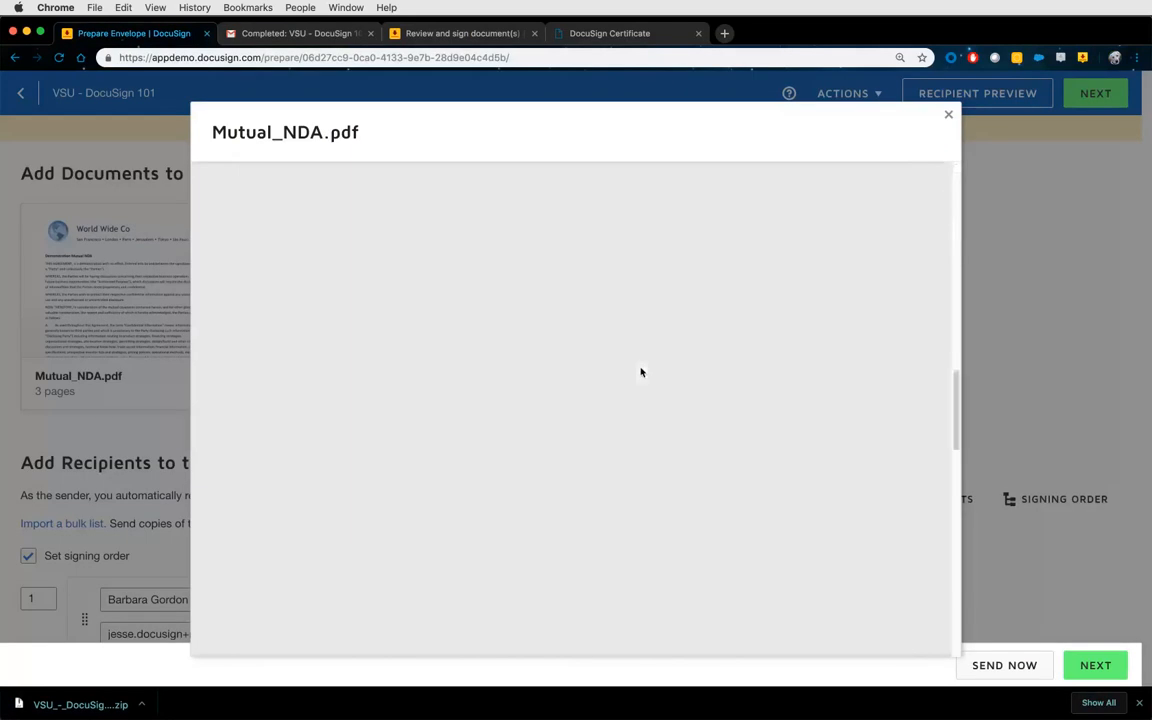
pyautogui.scroll(-5, 642, 372)
pyautogui.scroll(-5, 641, 370)
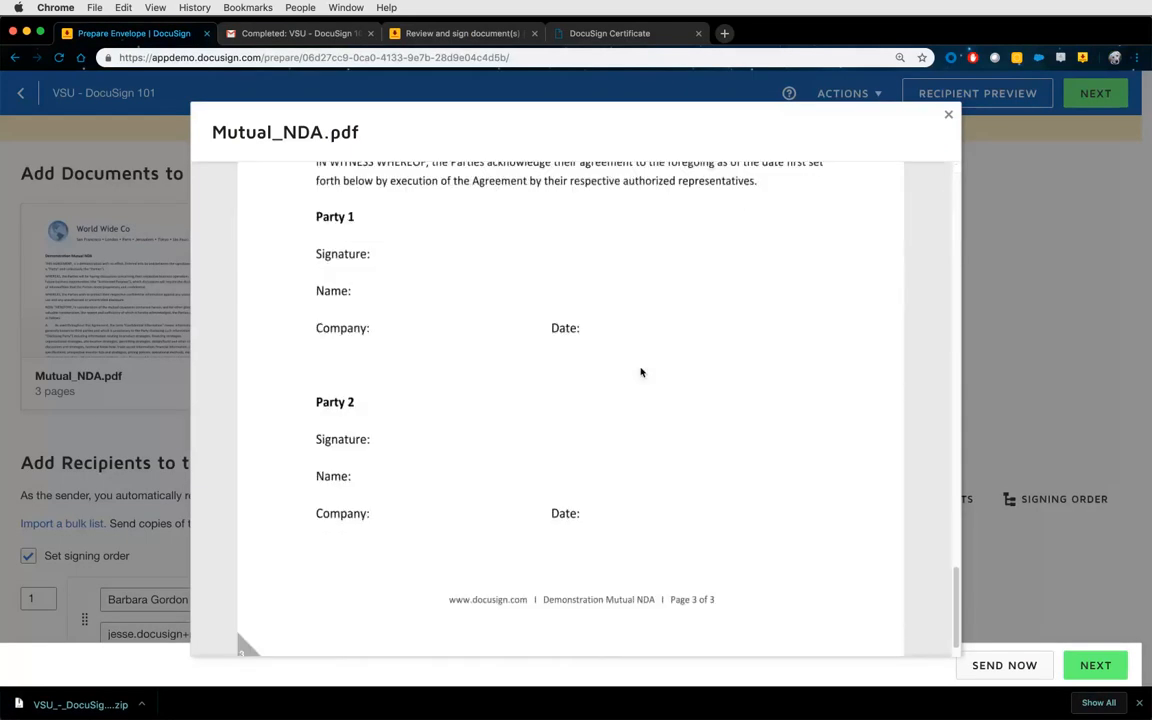
pyautogui.click(949, 115)
pyautogui.scroll(-5, 595, 408)
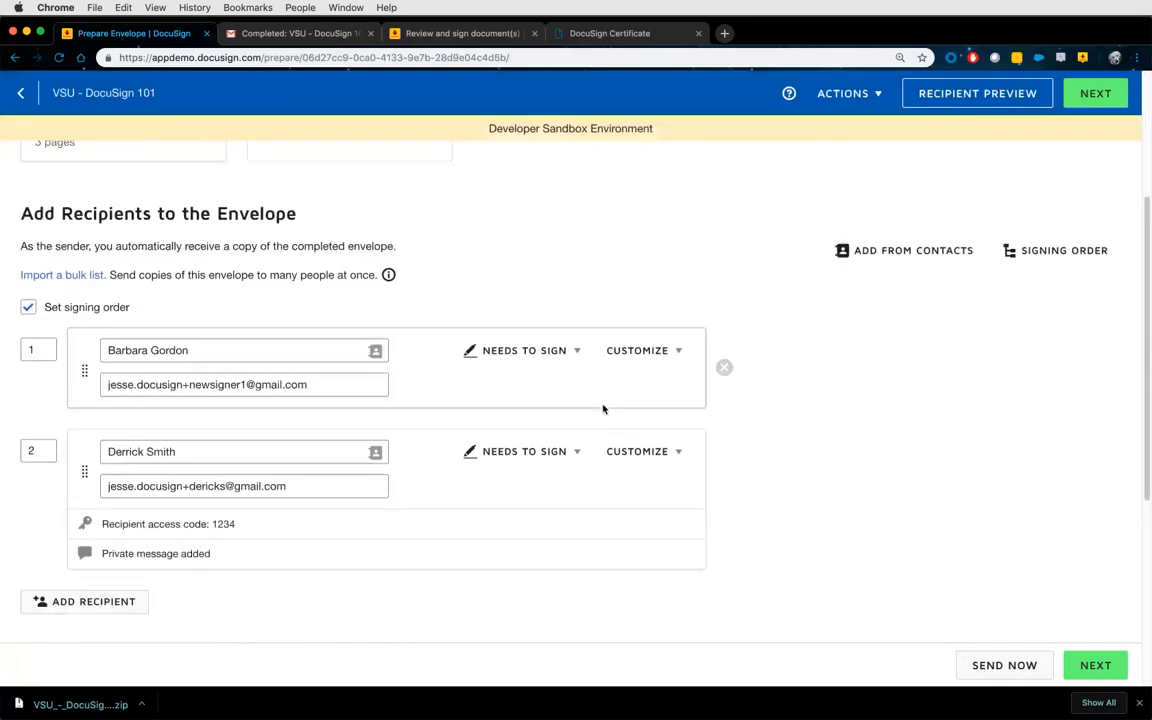
pyautogui.scroll(-5, 792, 429)
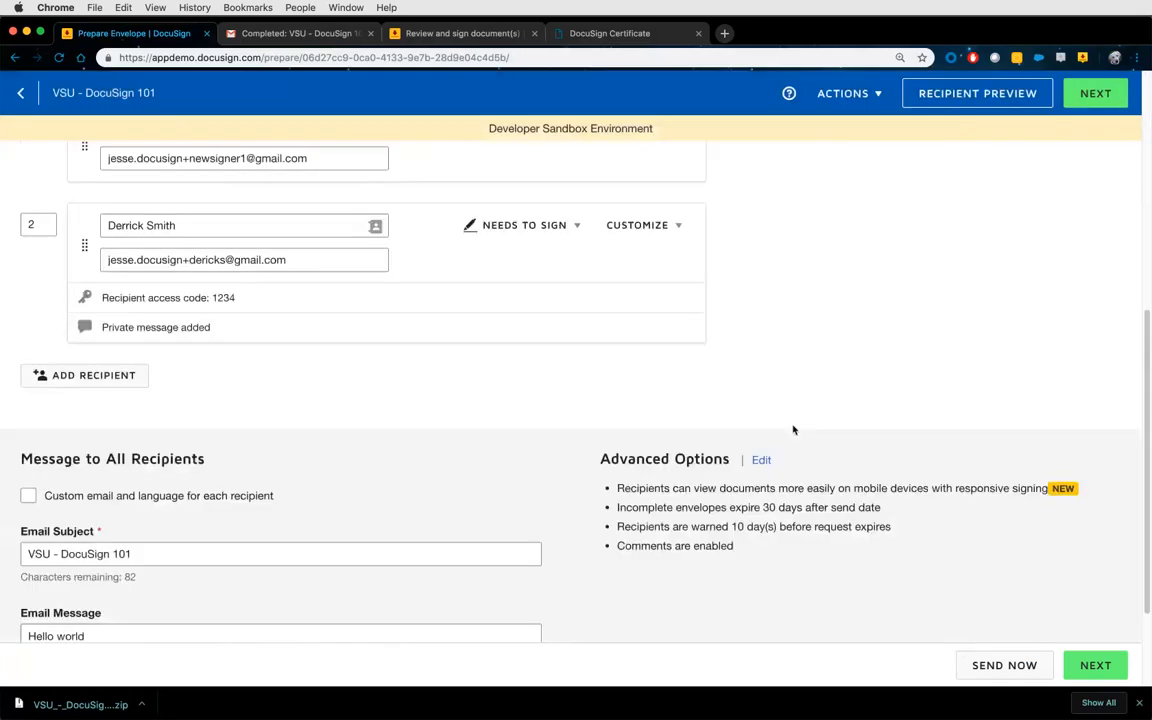
pyautogui.scroll(5, 792, 427)
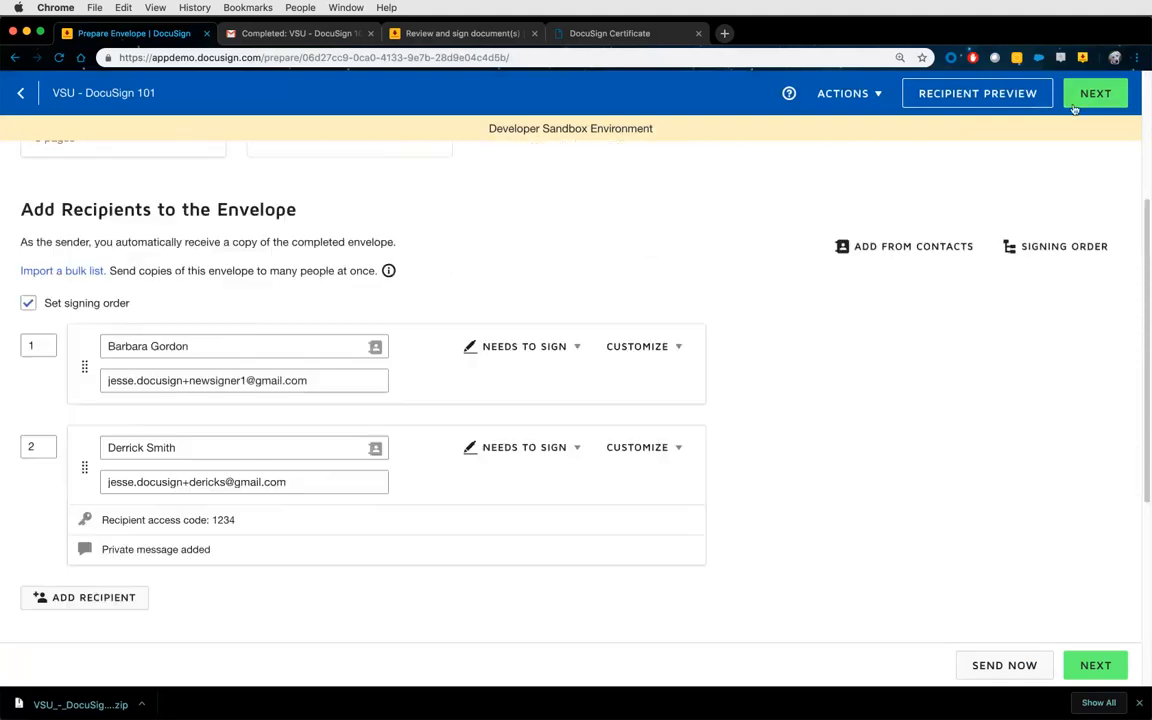
# Continue to Add Fields, check page 3, then discard the copied draft.
pyautogui.click(1094, 96)
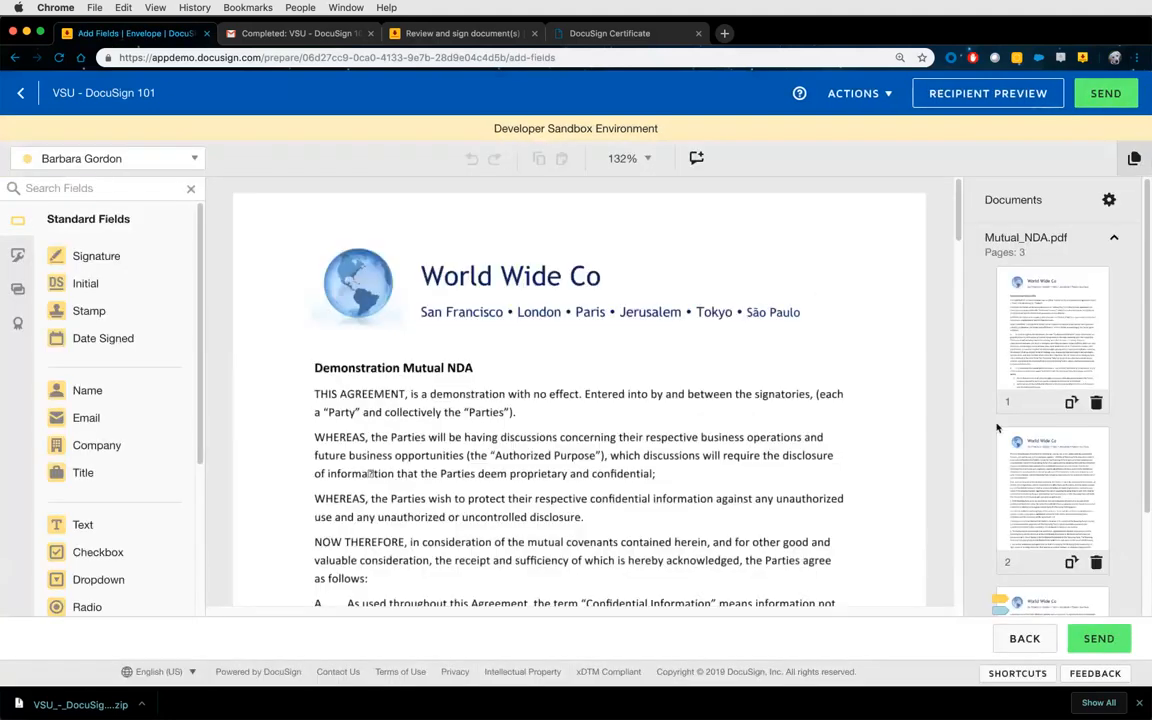
pyautogui.scroll(-3, 1000, 431)
pyautogui.click(1031, 483)
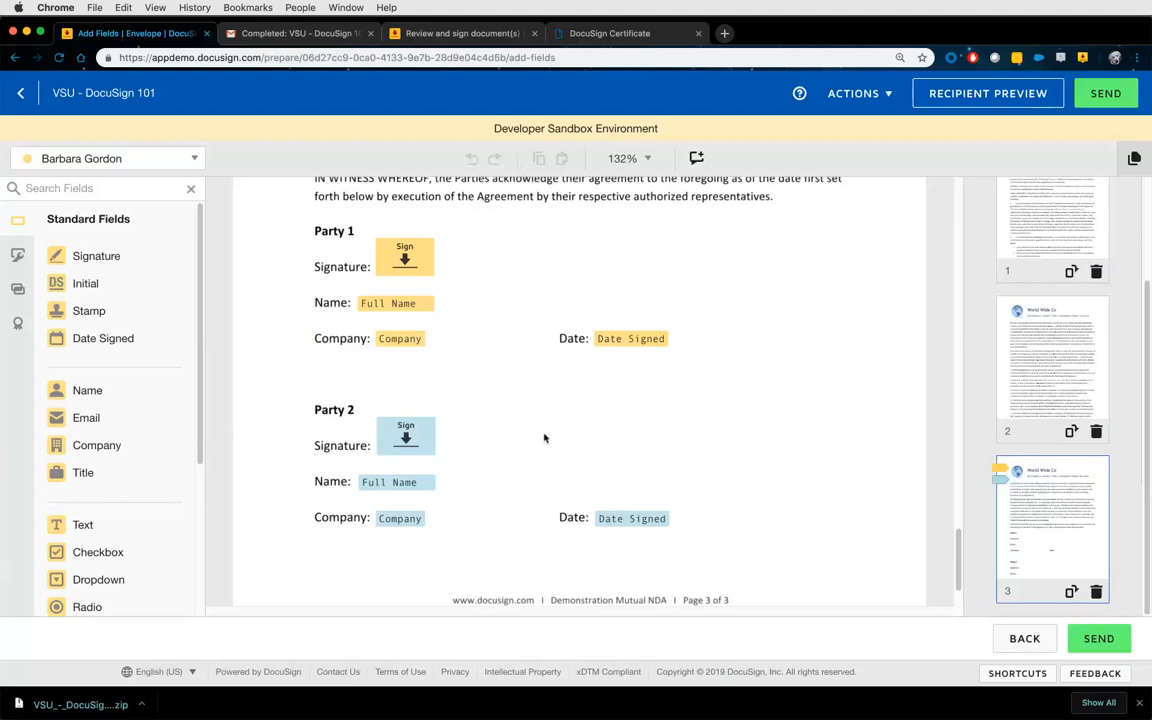
pyautogui.click(855, 93)
pyautogui.click(816, 186)
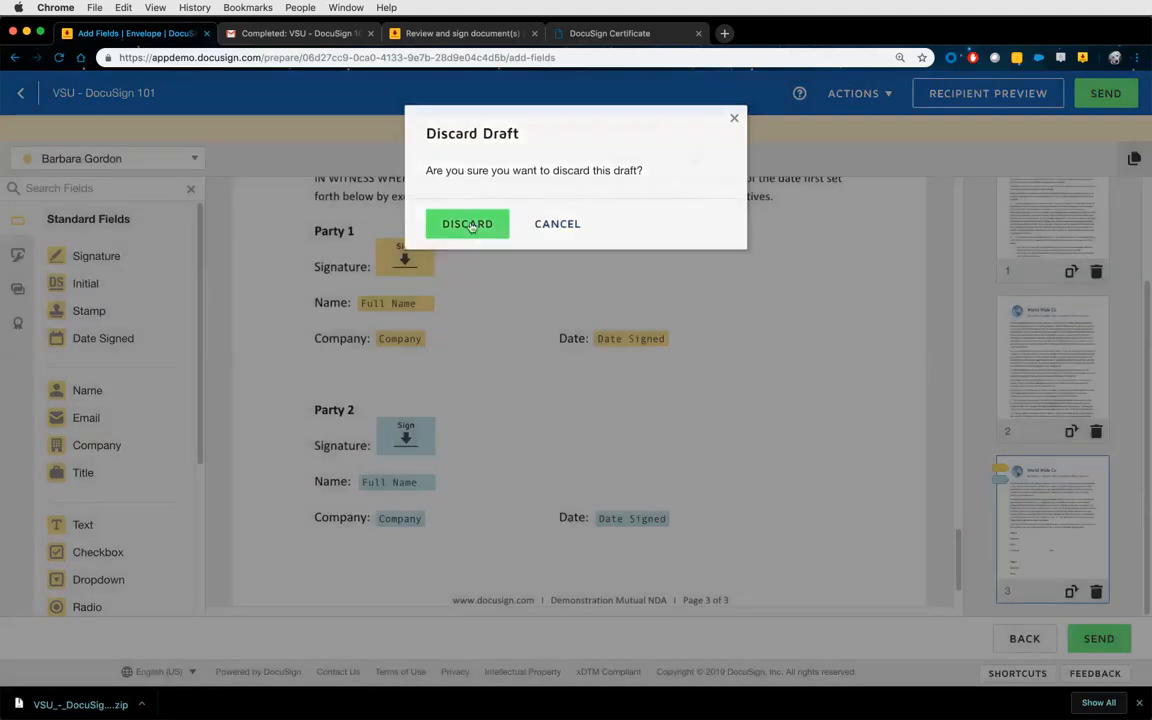
pyautogui.click(470, 225)
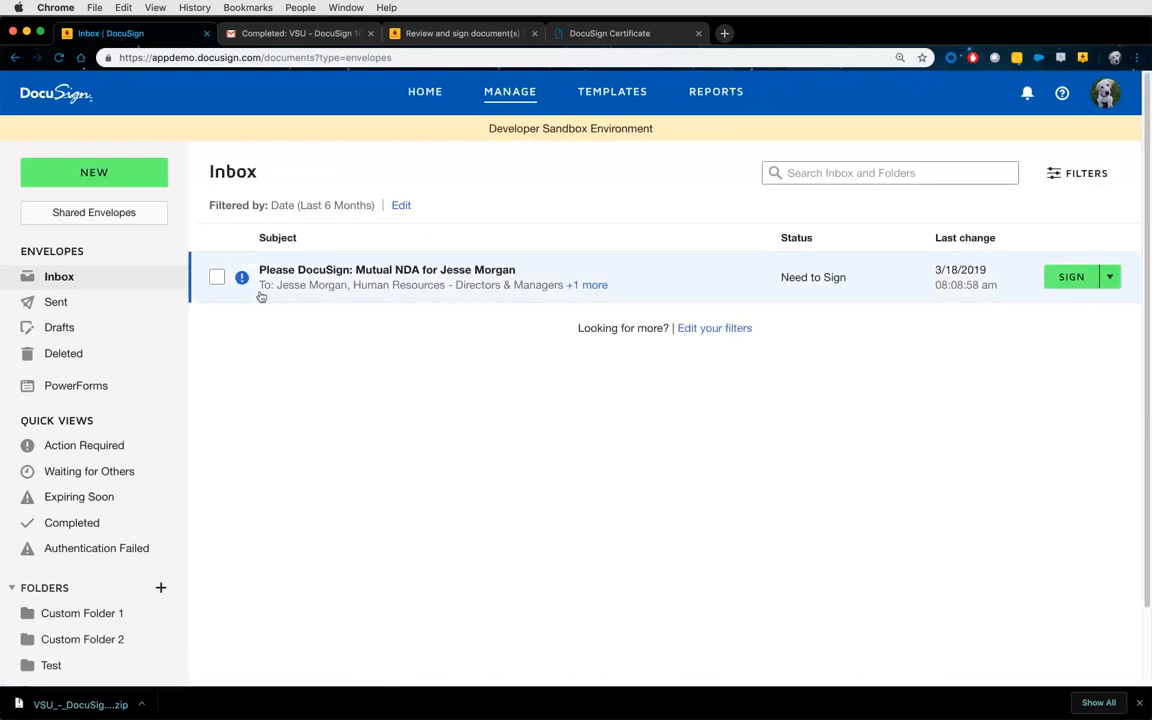
# Display the list of sent envelopes.
pyautogui.scroll(-3, 140, 460)
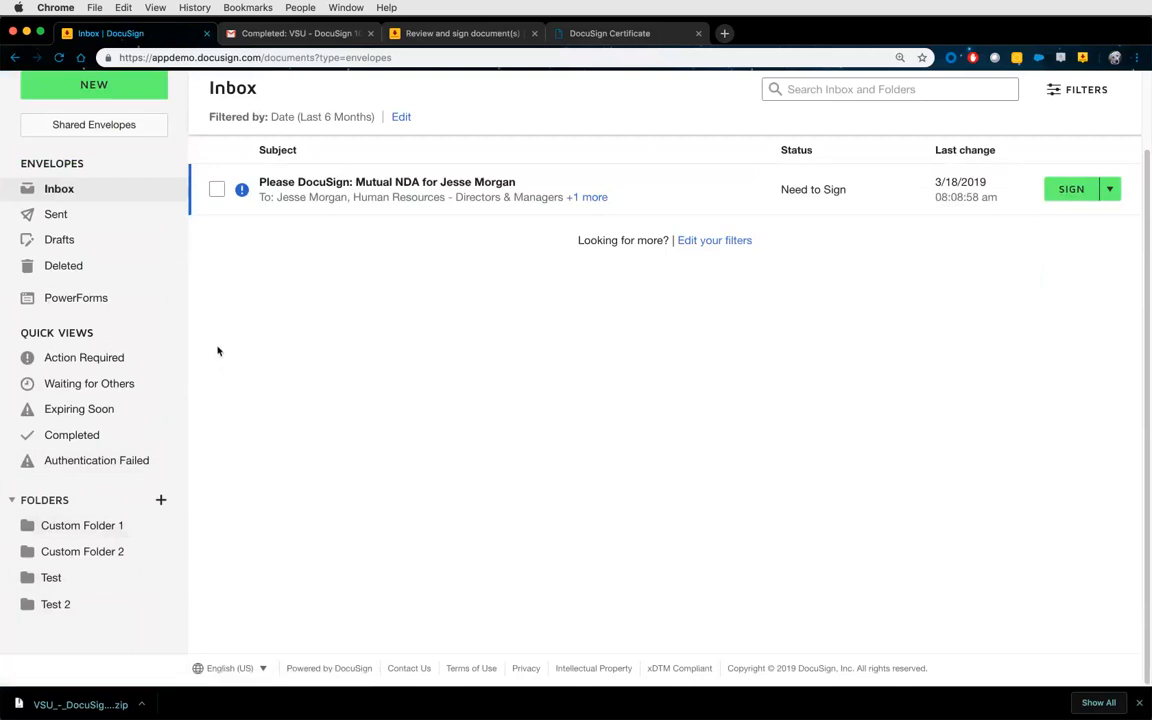
pyautogui.click(95, 214)
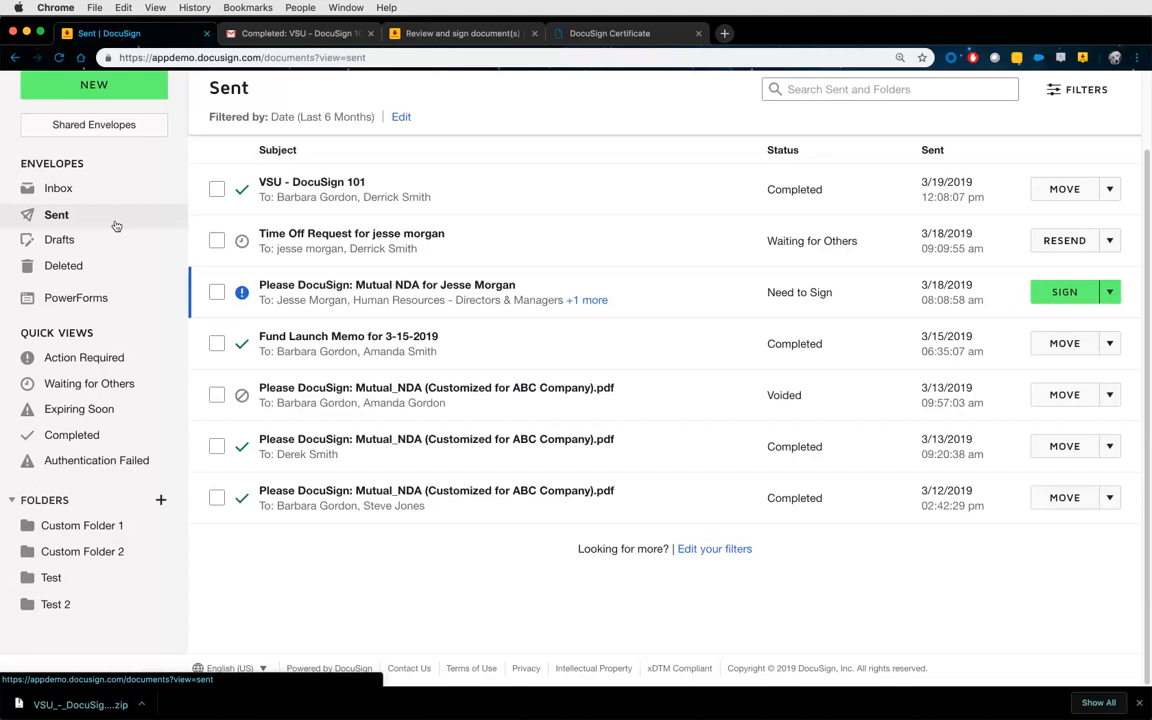
pyautogui.scroll(2, 390, 272)
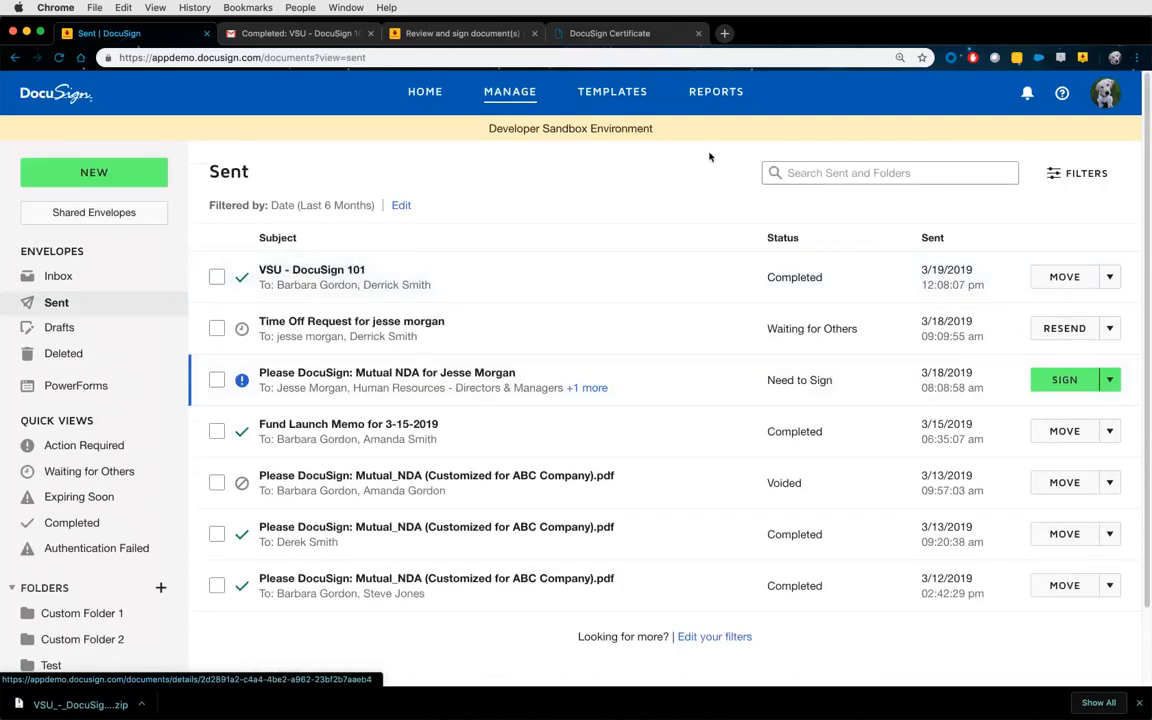
# Inspect the sent-envelope status filters without changing them, then bring up the Reports overview.
pyautogui.click(851, 178)
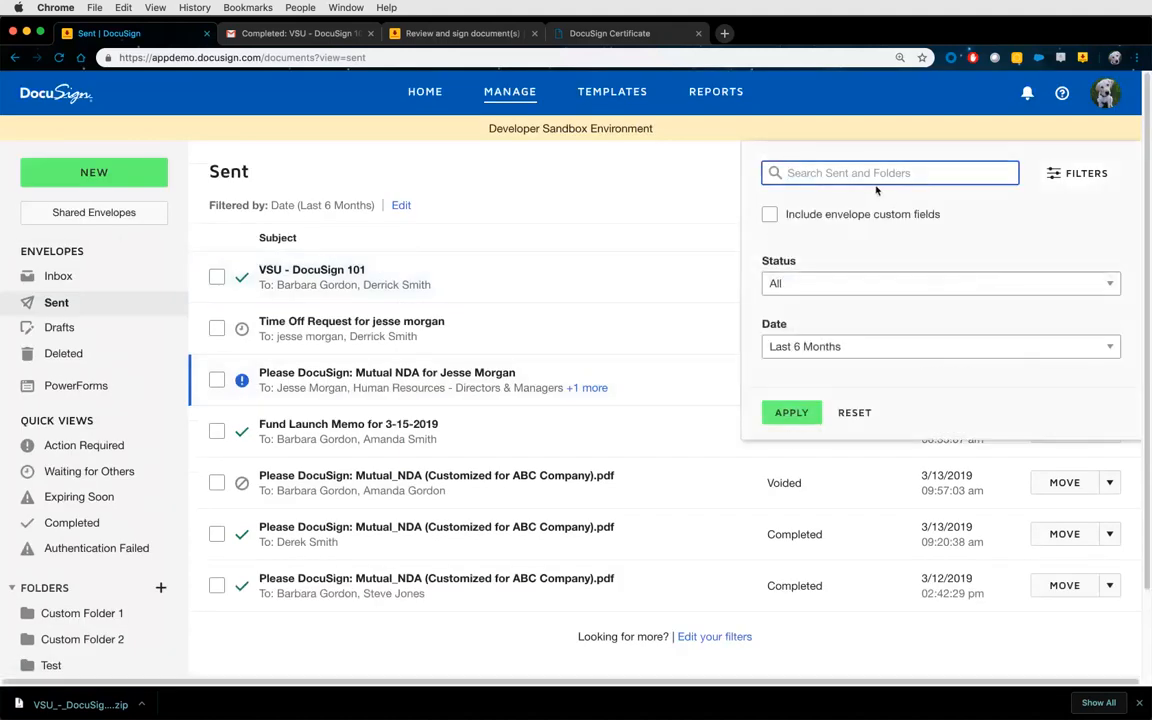
pyautogui.click(874, 287)
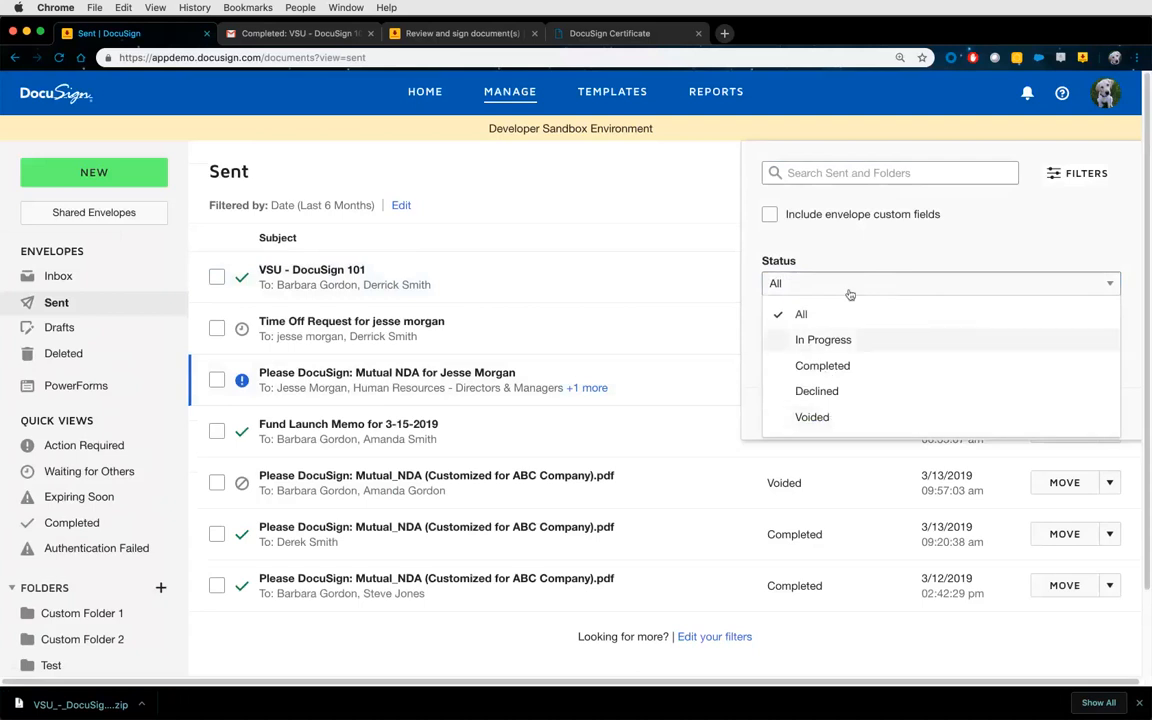
pyautogui.click(857, 253)
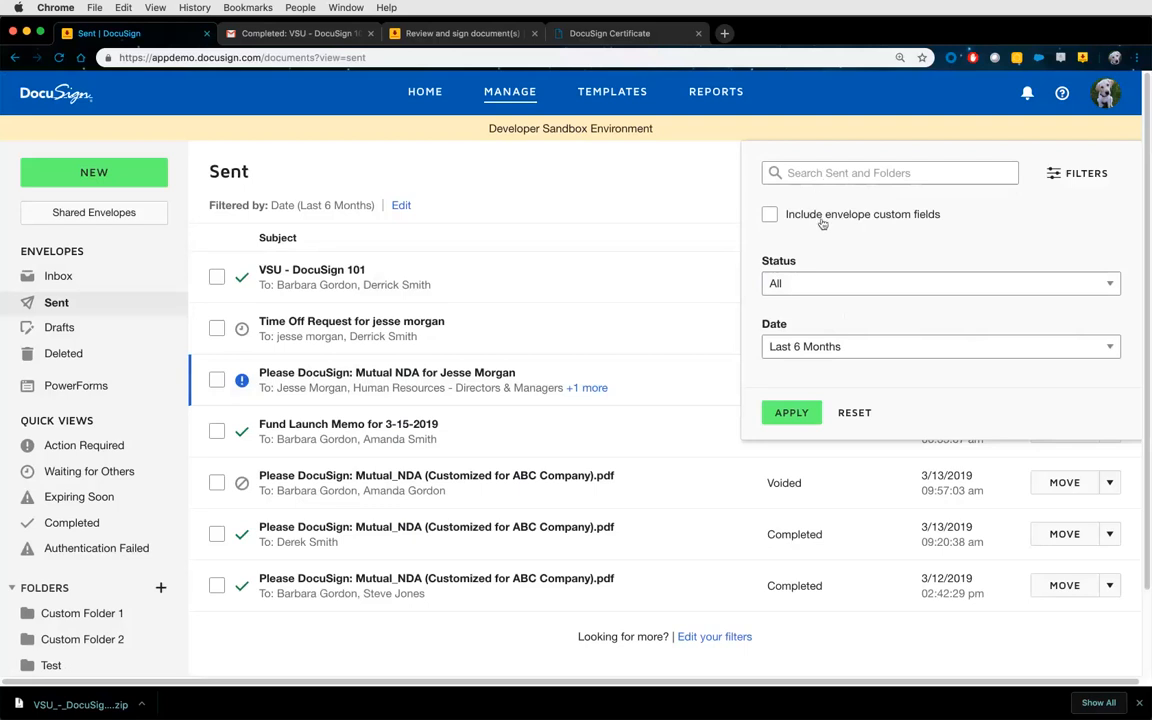
pyautogui.click(630, 218)
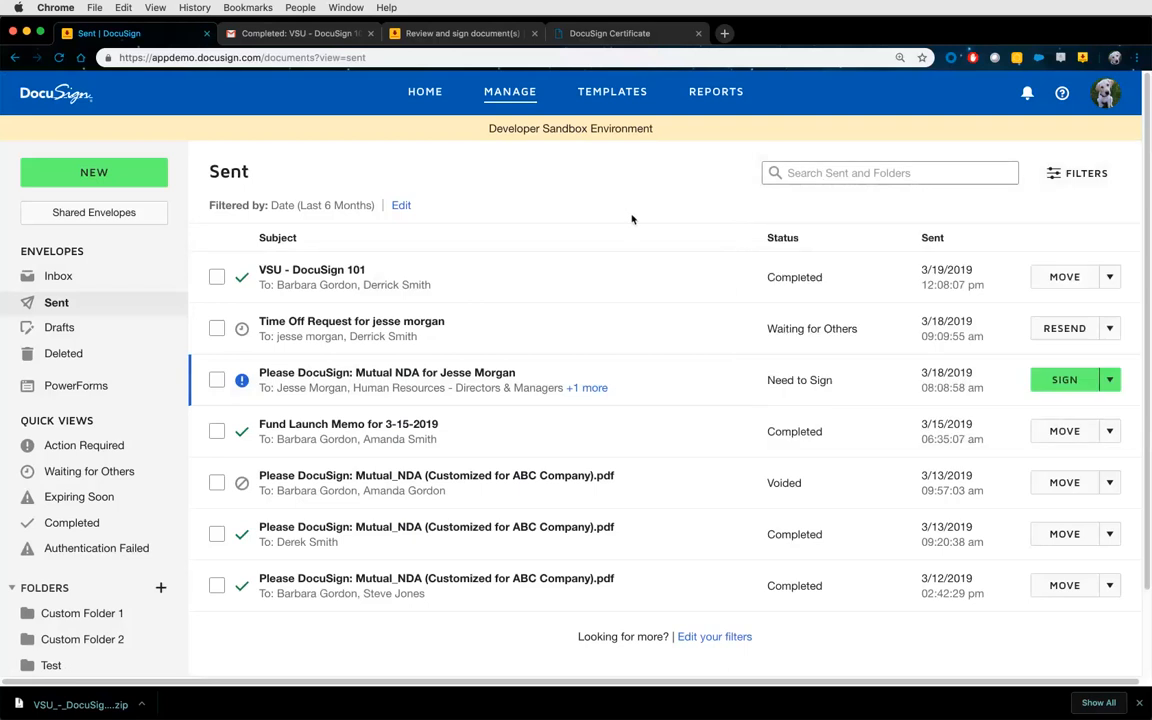
pyautogui.click(726, 94)
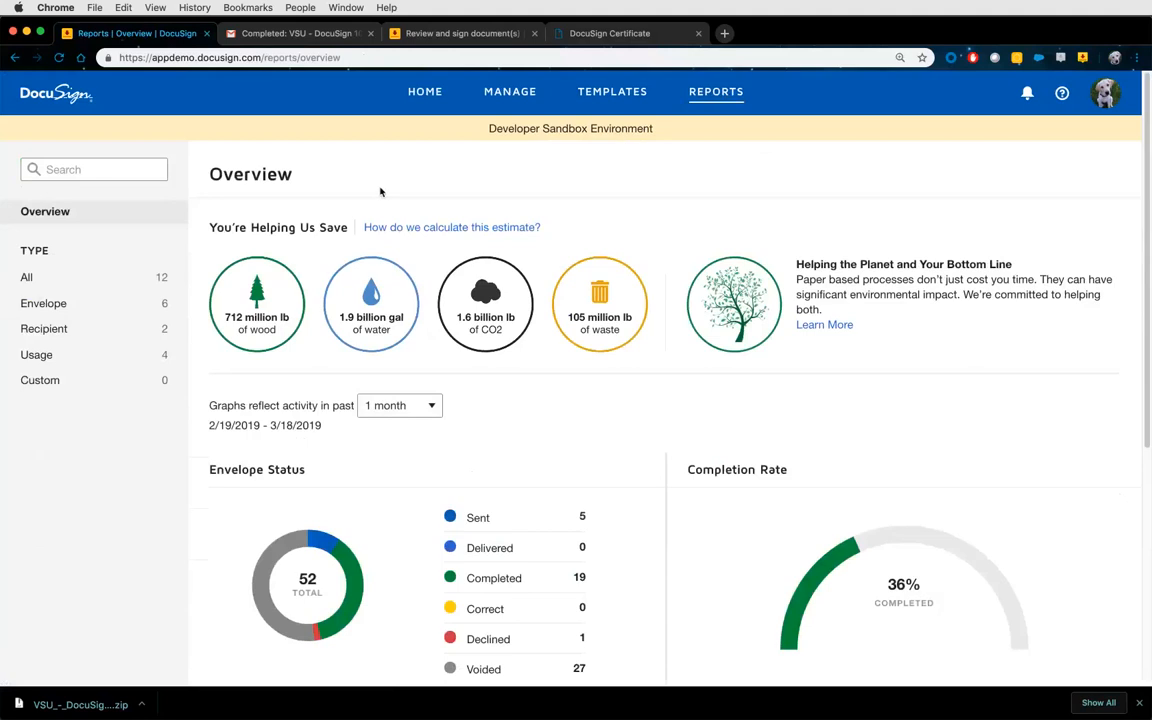
# Return from Reports to the Sent list, topped by 'VSU - DocuSign 101'.
pyautogui.moveTo(226, 268)
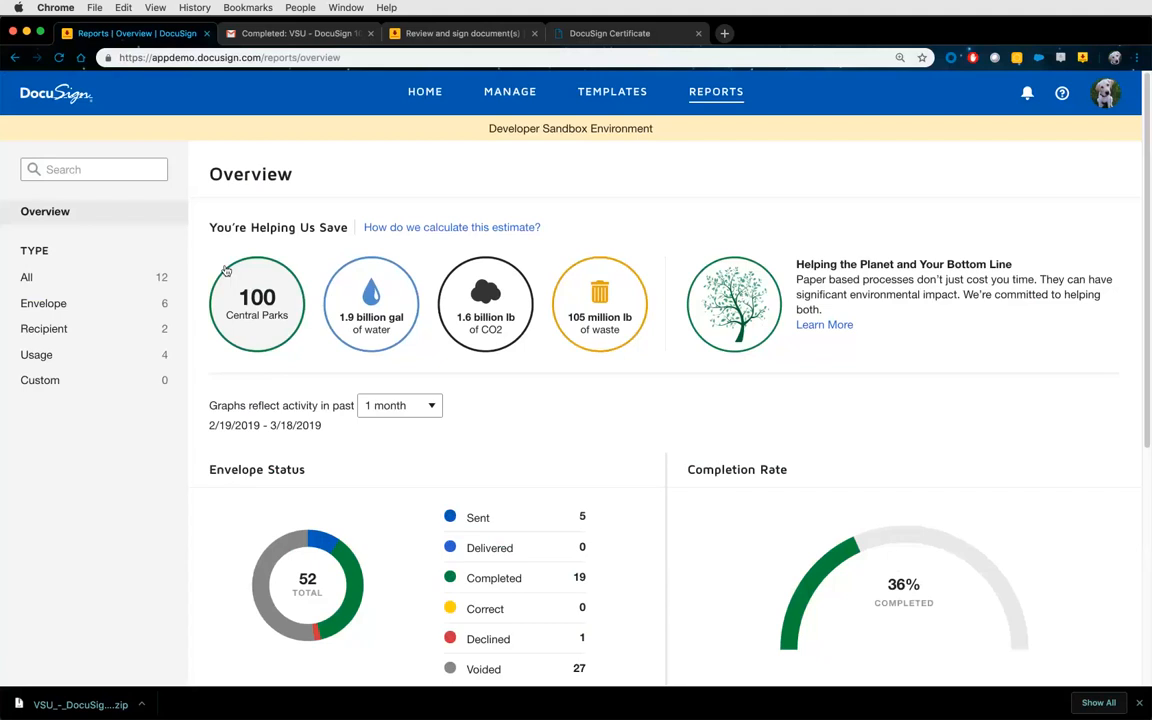
pyautogui.click(508, 90)
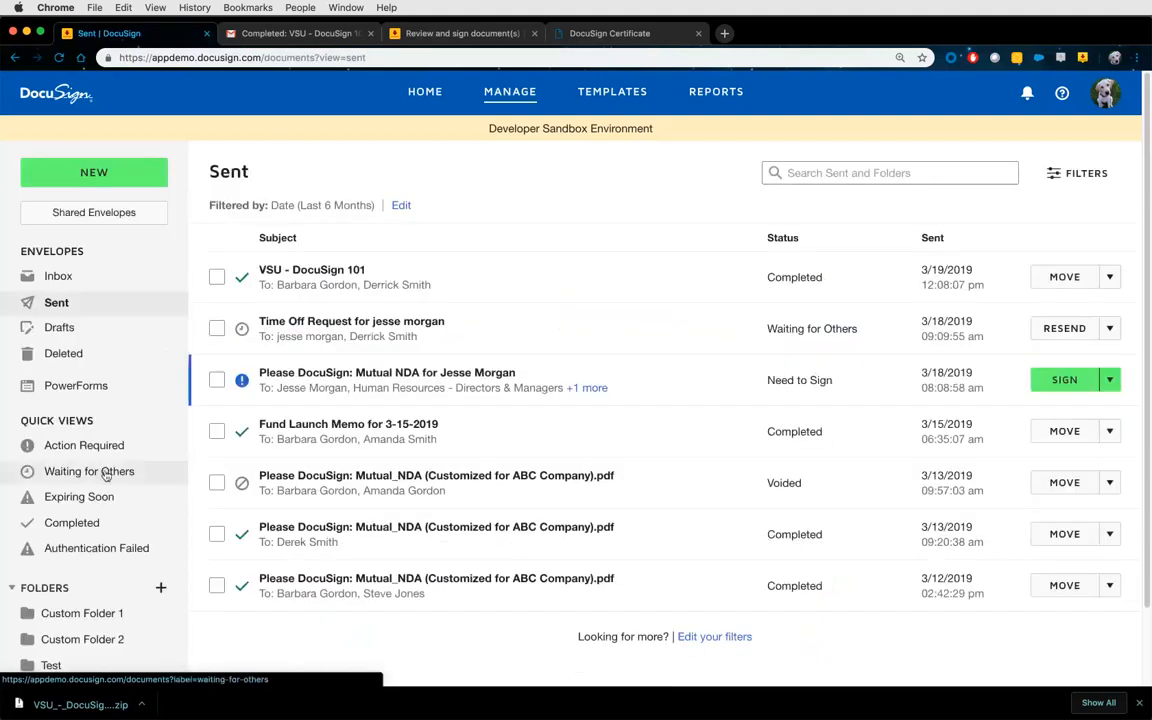
# Check the Waiting for Others and Expiring Soon quick views, then return to Reports.
pyautogui.click(106, 474)
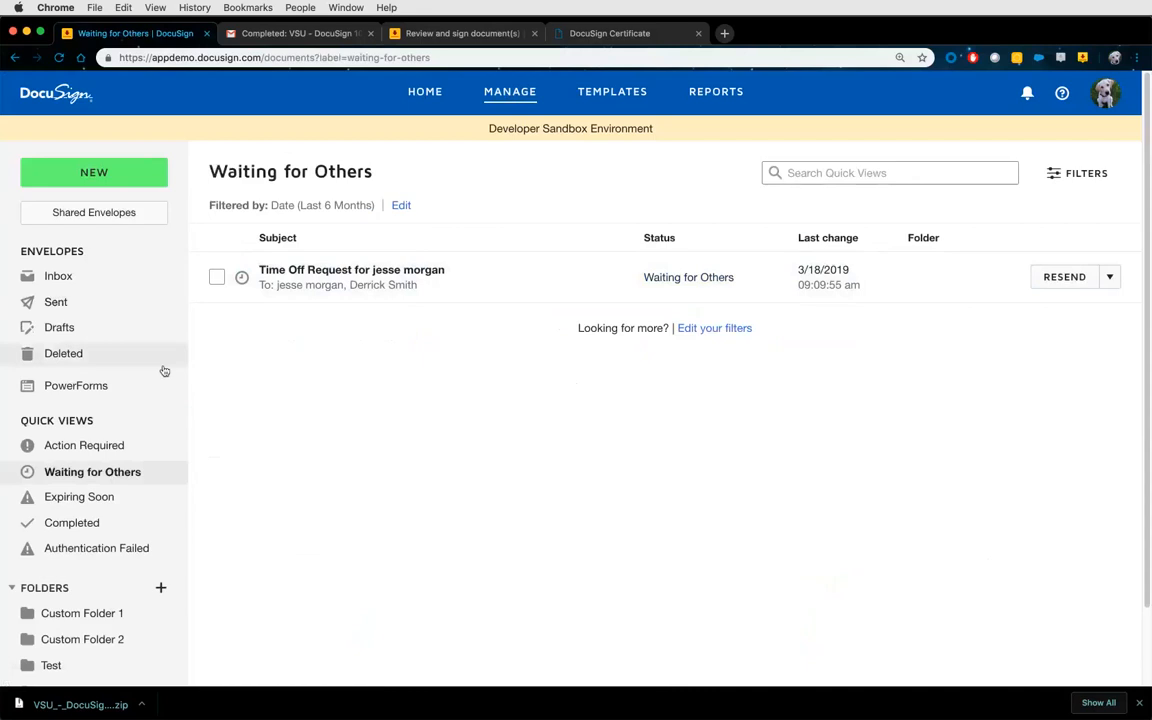
pyautogui.click(86, 499)
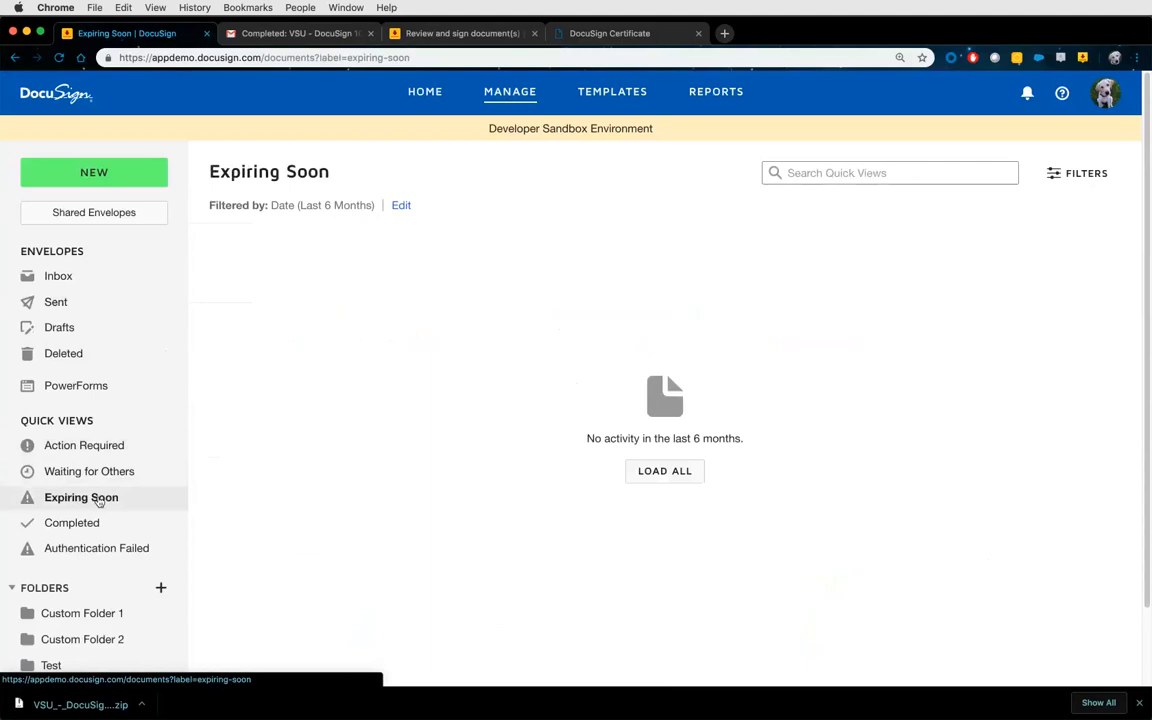
pyautogui.click(716, 91)
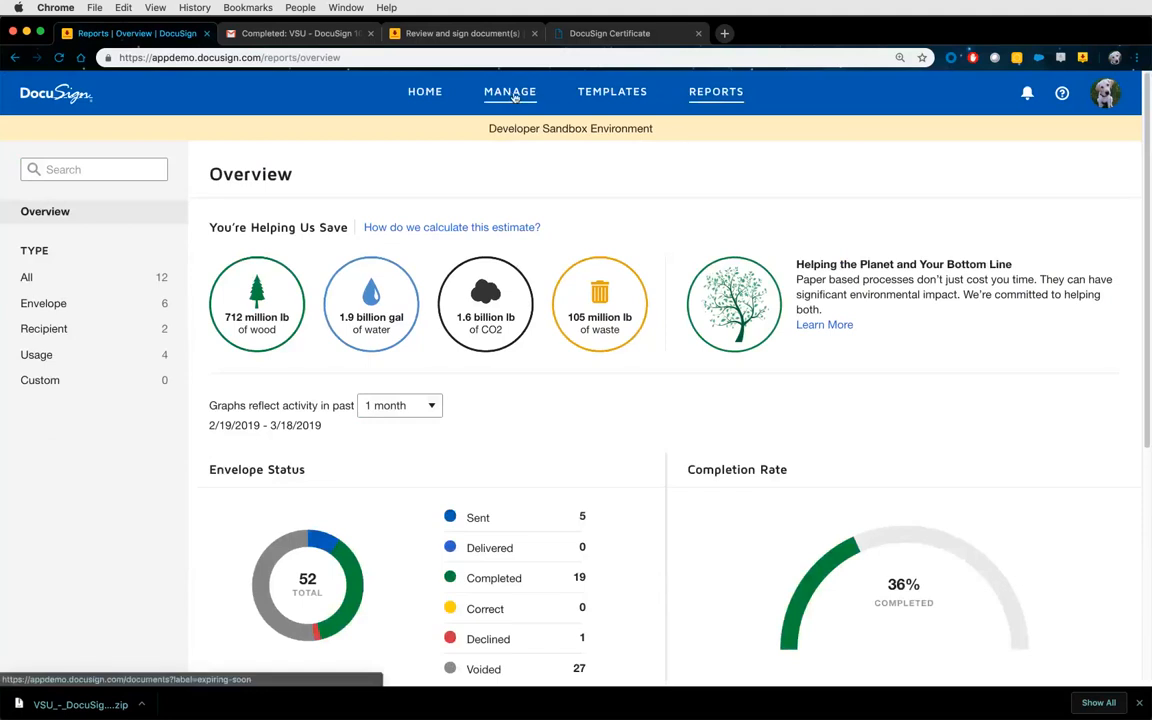
# Open the Envelope Report and review its date range and filters, keeping status as Any.
pyautogui.click(85, 310)
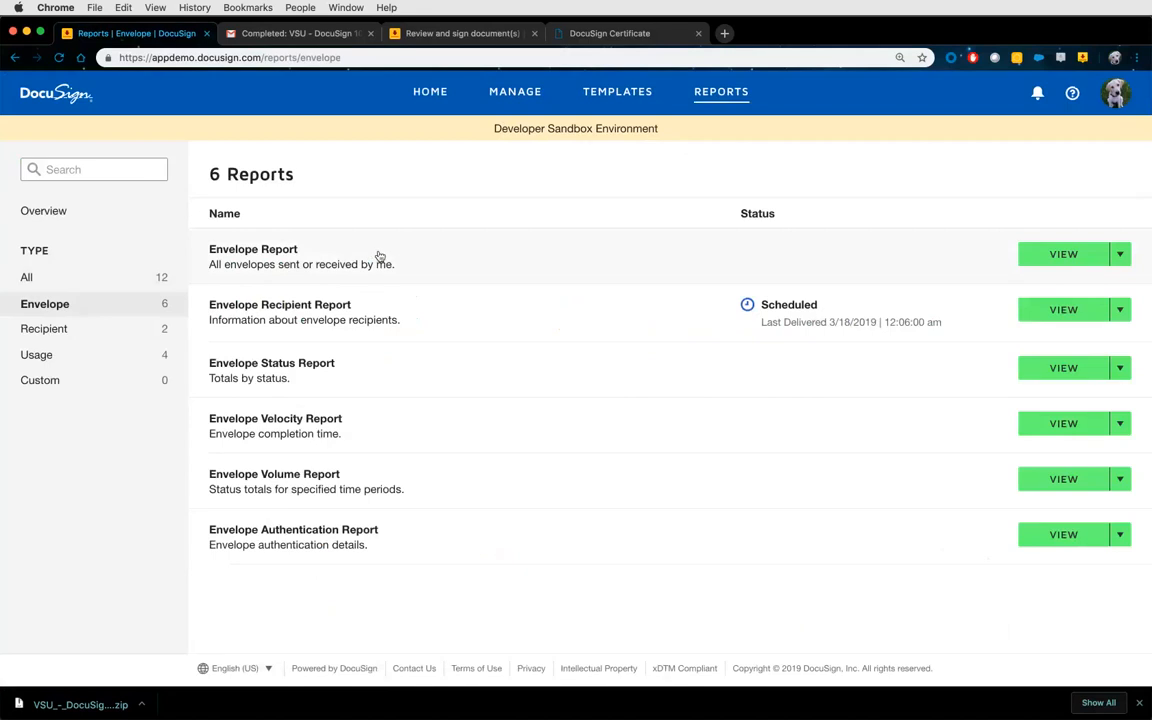
pyautogui.click(1046, 254)
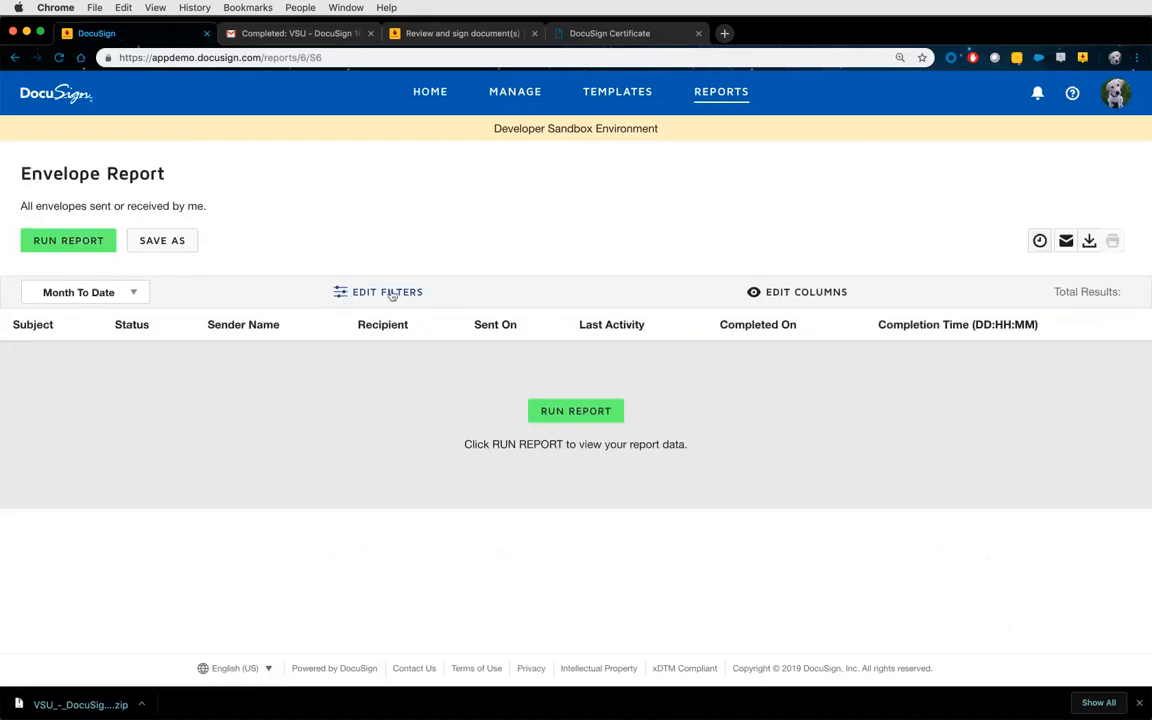
pyautogui.click(122, 297)
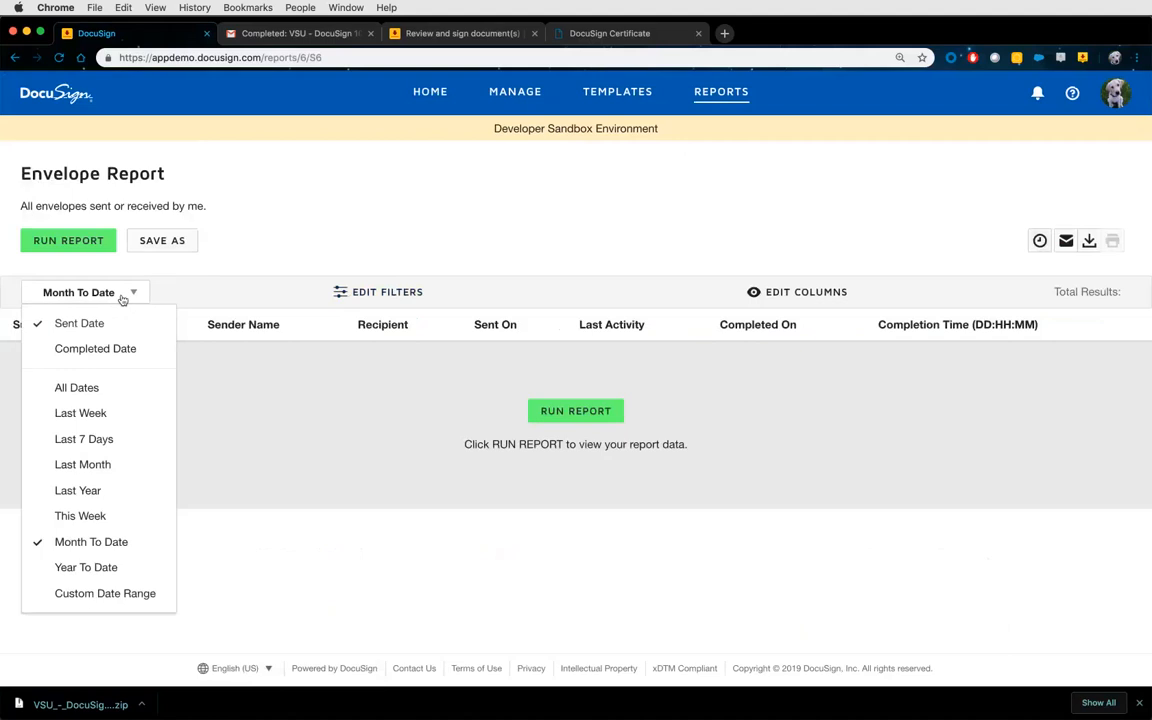
pyautogui.click(355, 292)
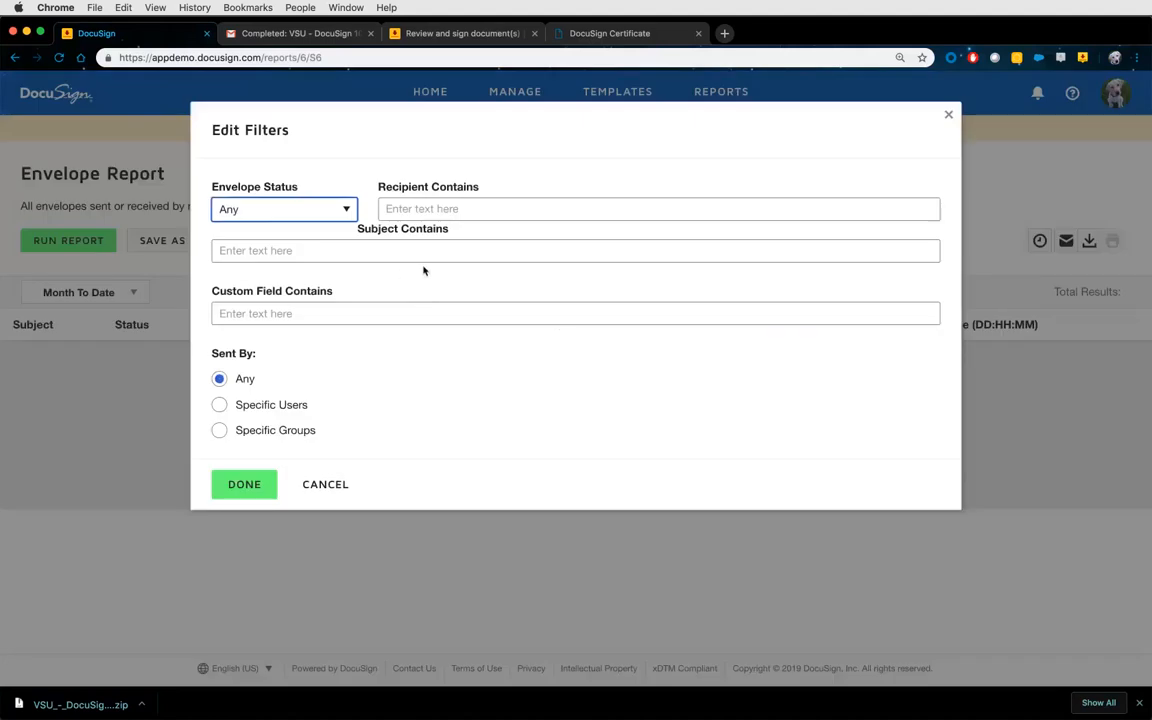
pyautogui.click(334, 210)
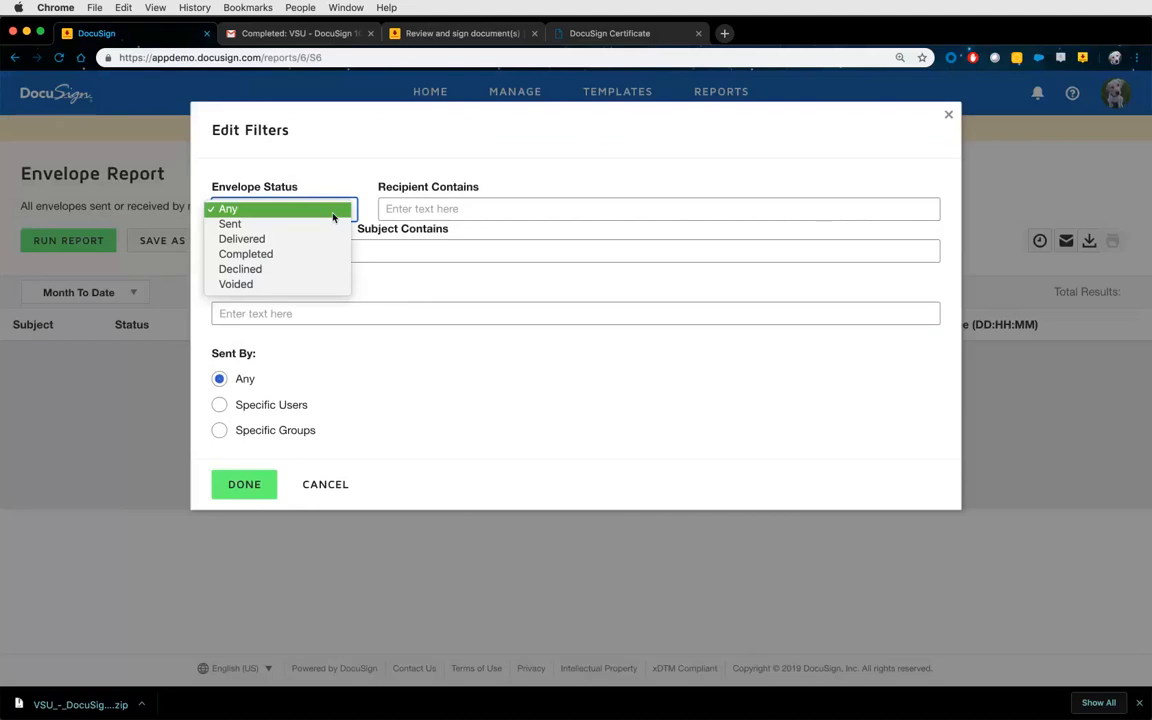
pyautogui.click(334, 212)
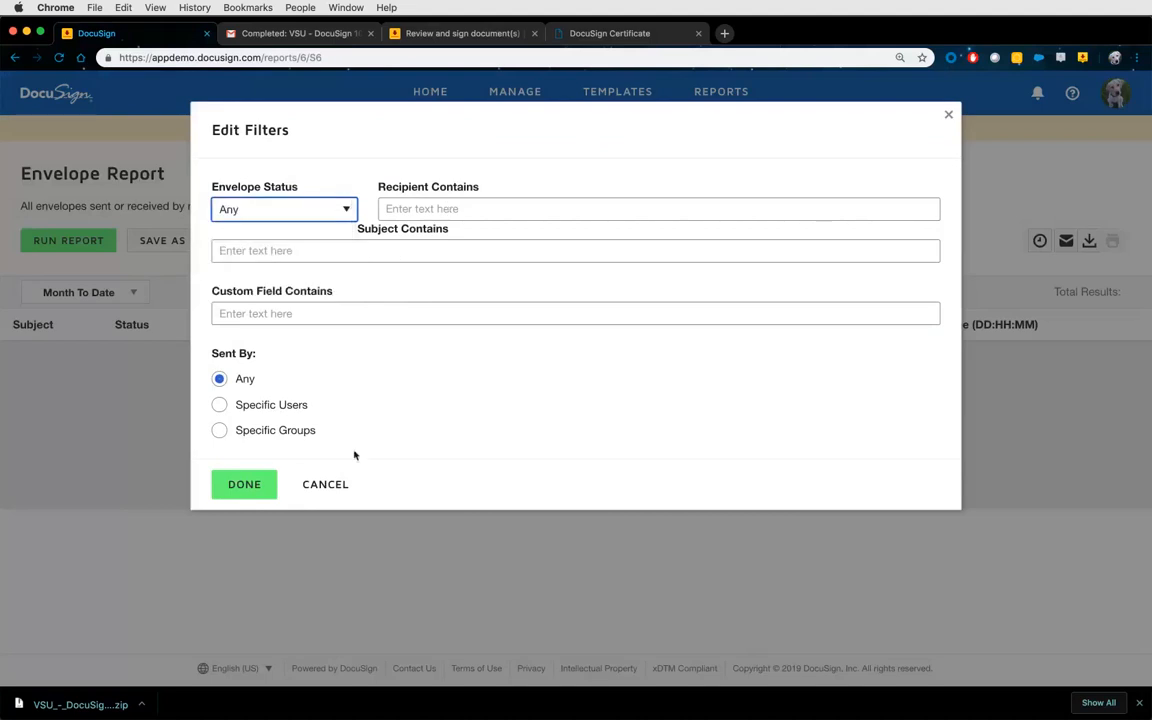
pyautogui.click(333, 487)
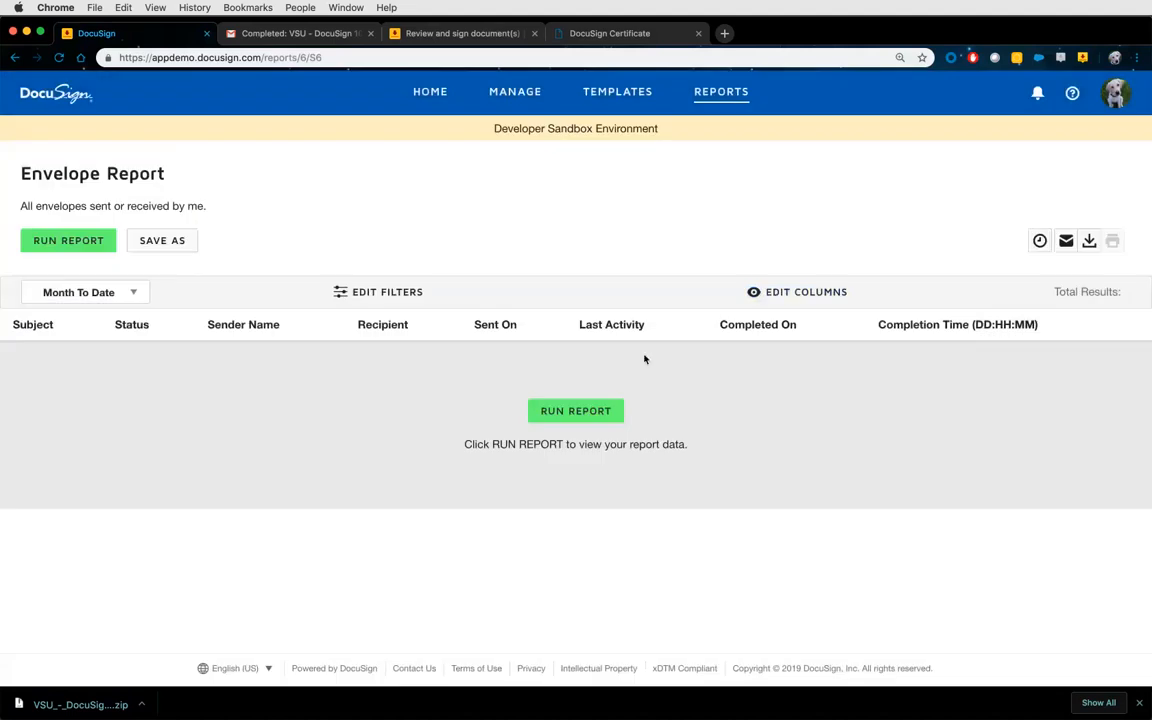
# Add Expiration Date and Reason for Declining as report columns.
pyautogui.click(778, 292)
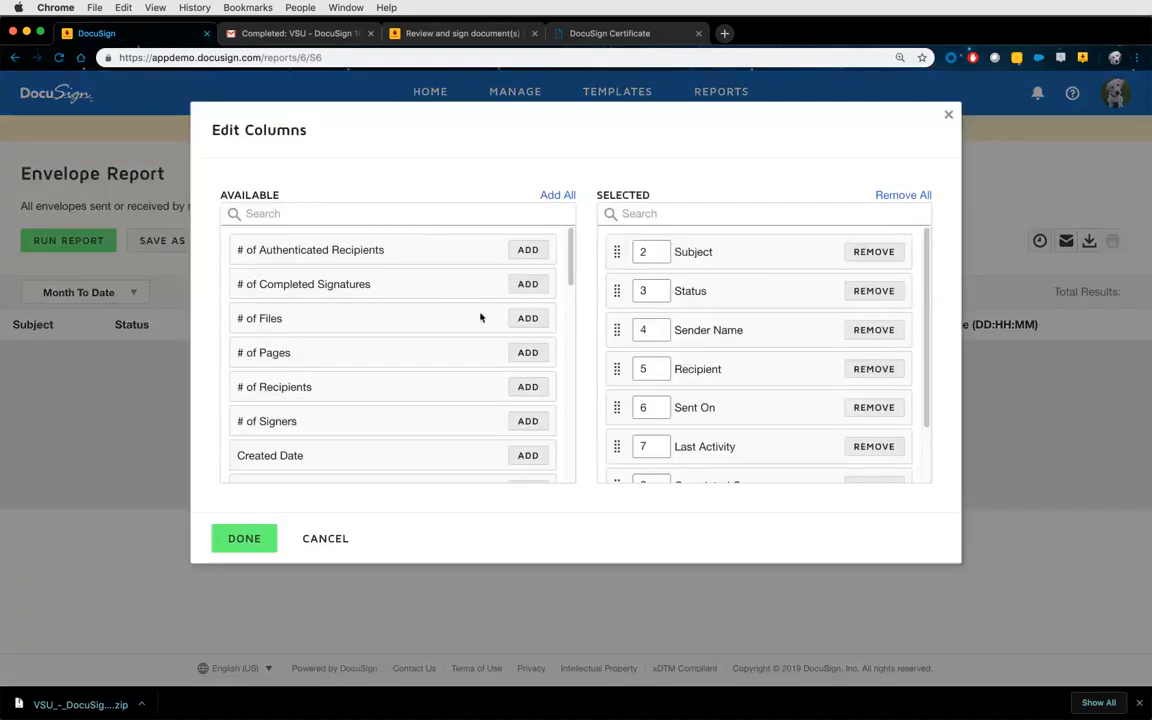
pyautogui.scroll(-2, 417, 344)
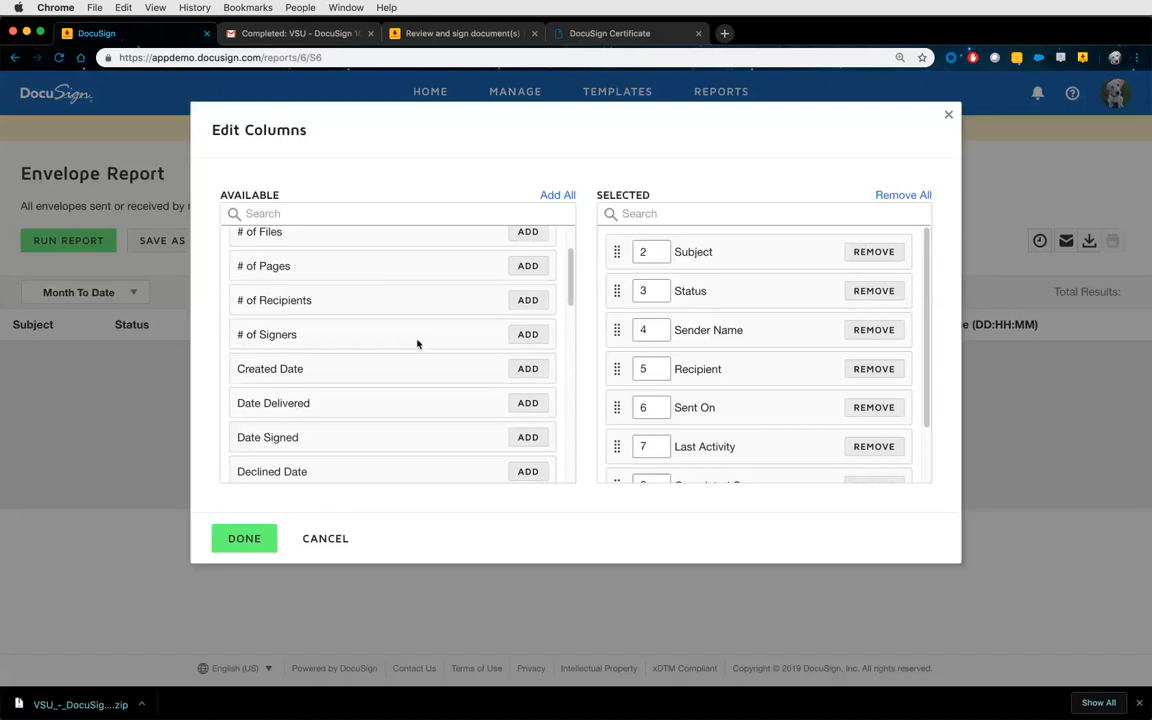
pyautogui.scroll(-7, 417, 344)
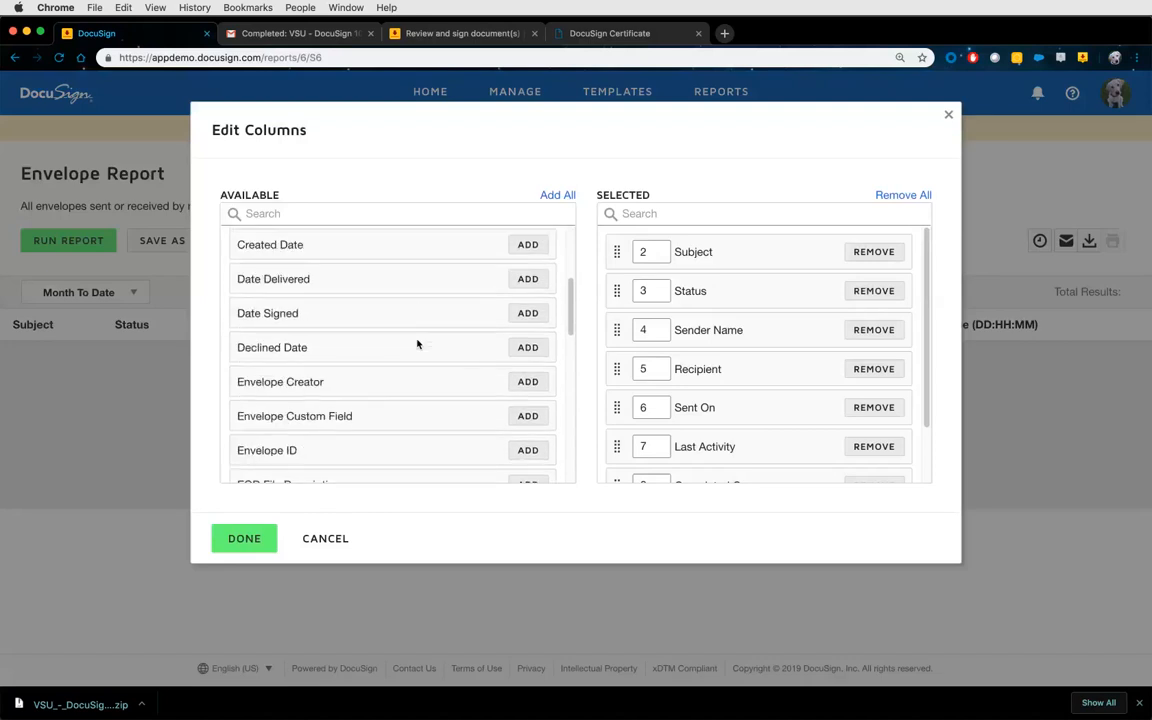
pyautogui.scroll(-6, 417, 344)
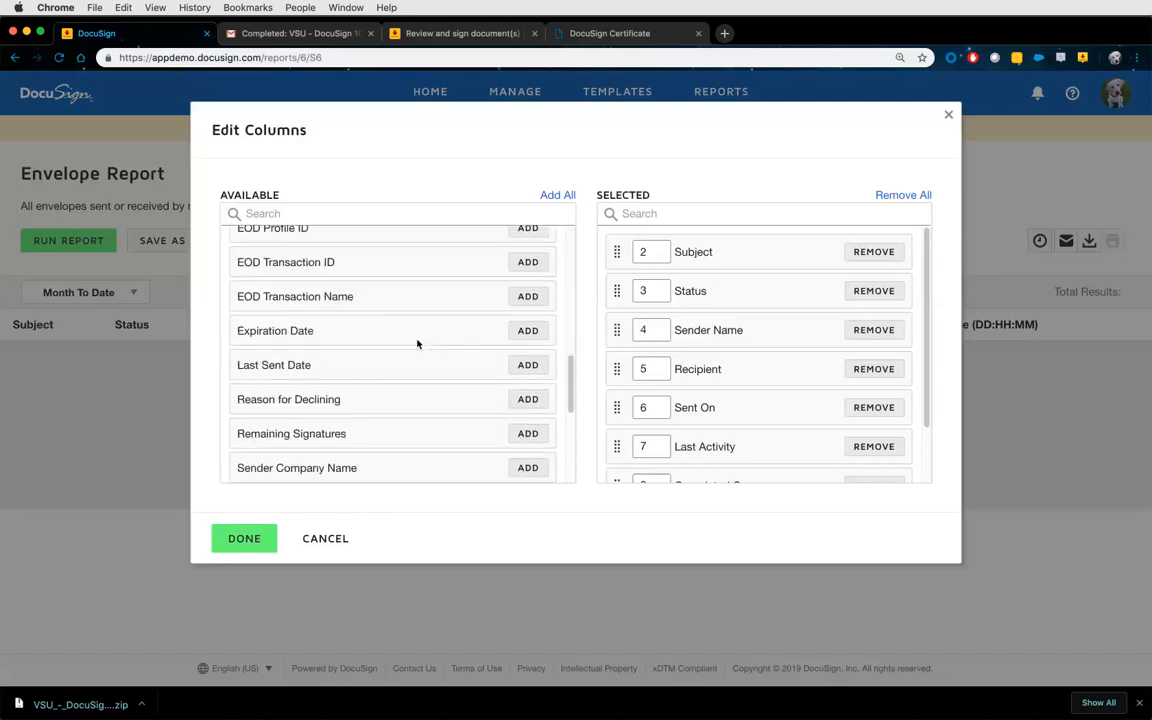
pyautogui.click(410, 342)
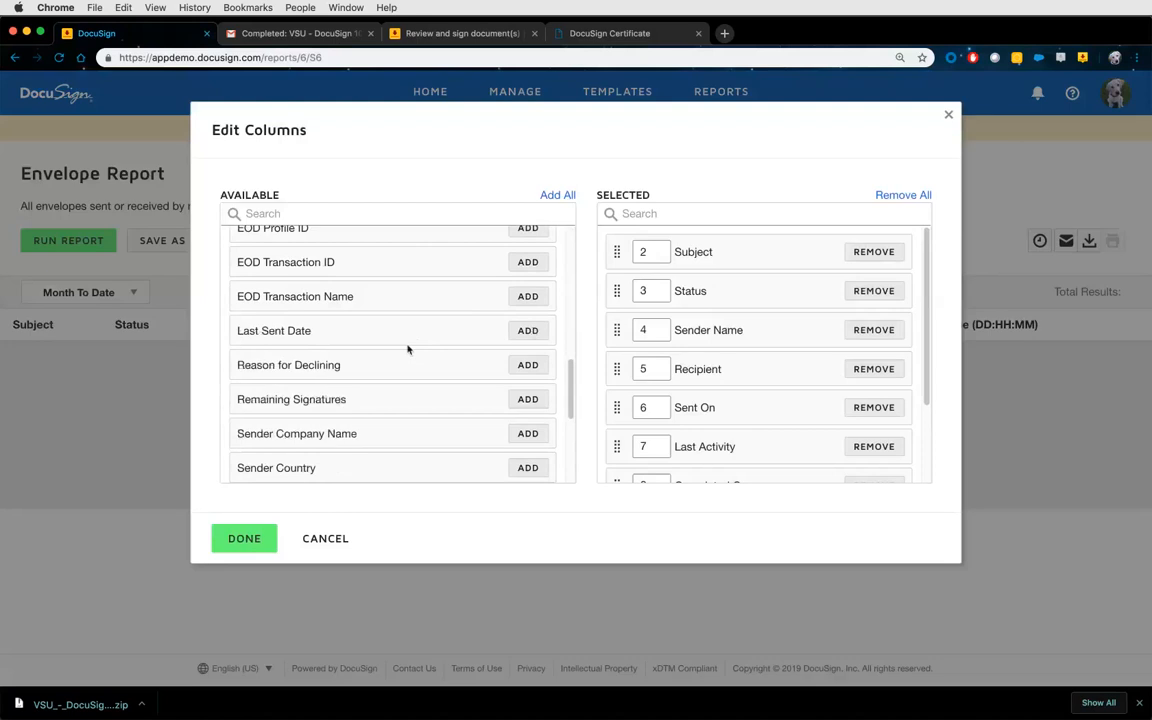
pyautogui.scroll(-1, 422, 363)
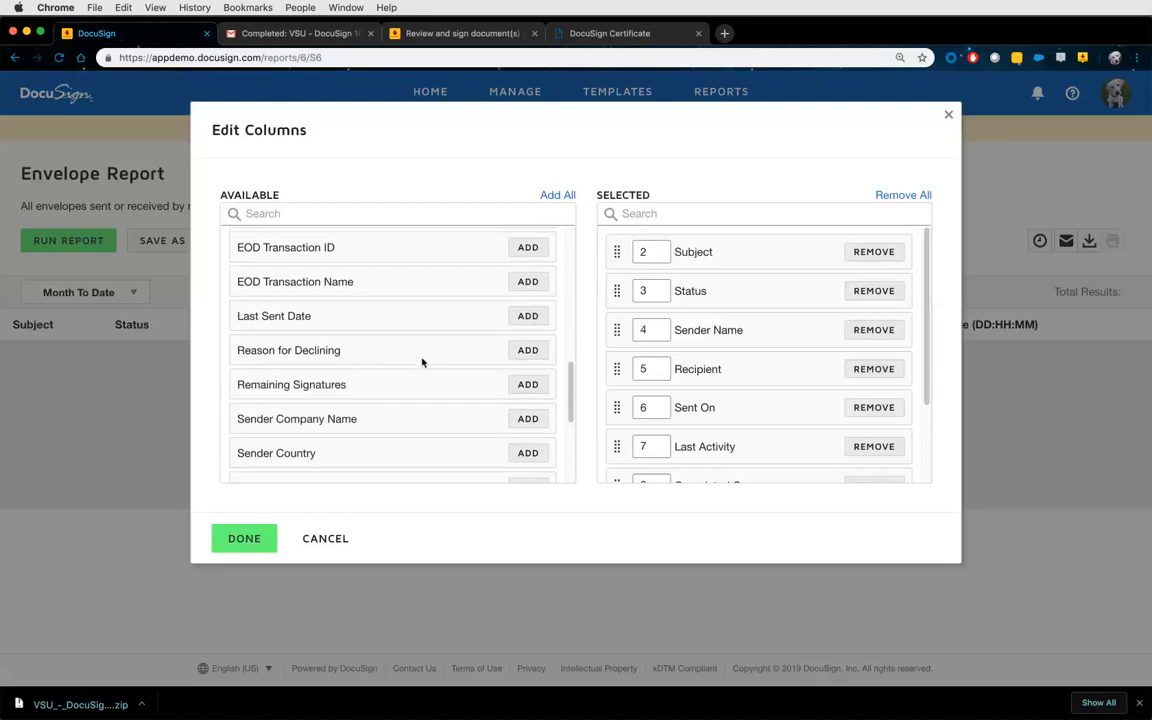
pyautogui.click(525, 350)
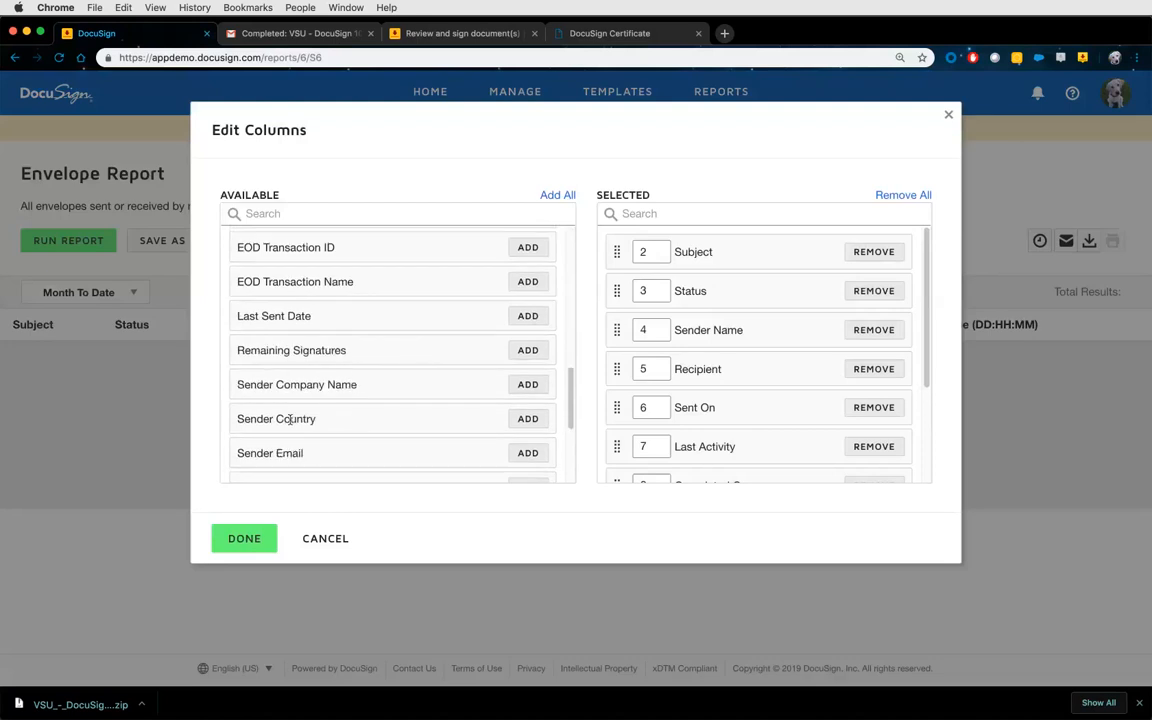
pyautogui.click(245, 539)
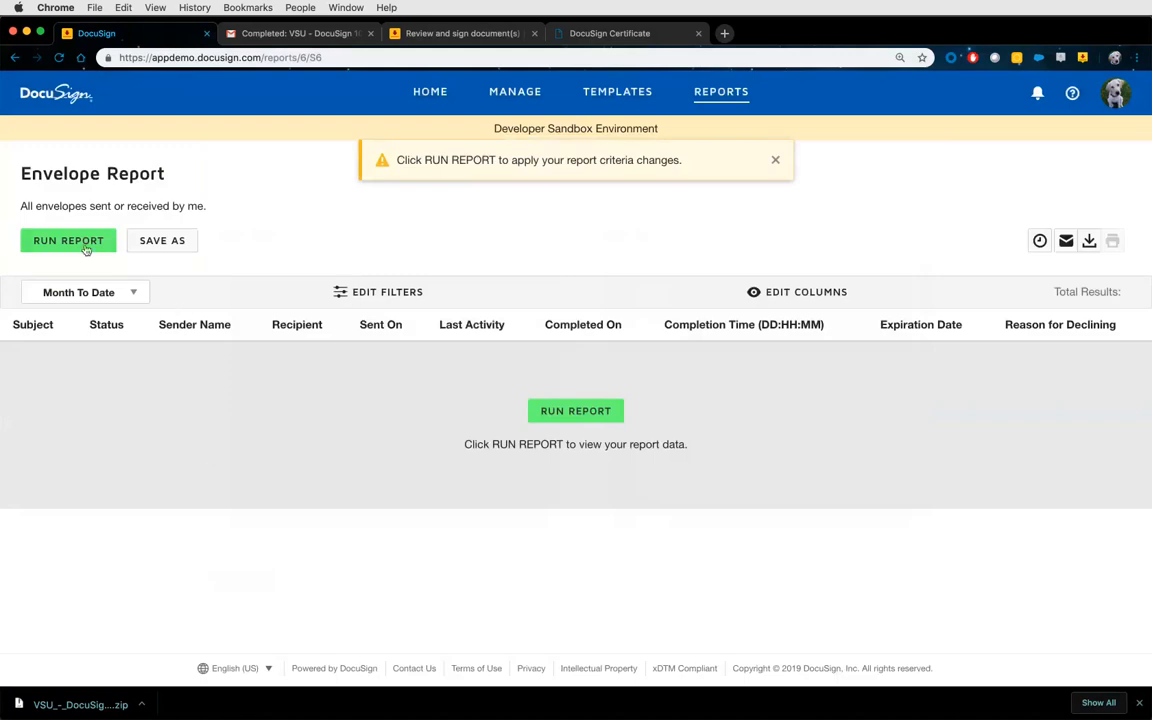
# Save the report as 'Envelope Report - VSU custom report', run it, and start sending it.
pyautogui.click(158, 240)
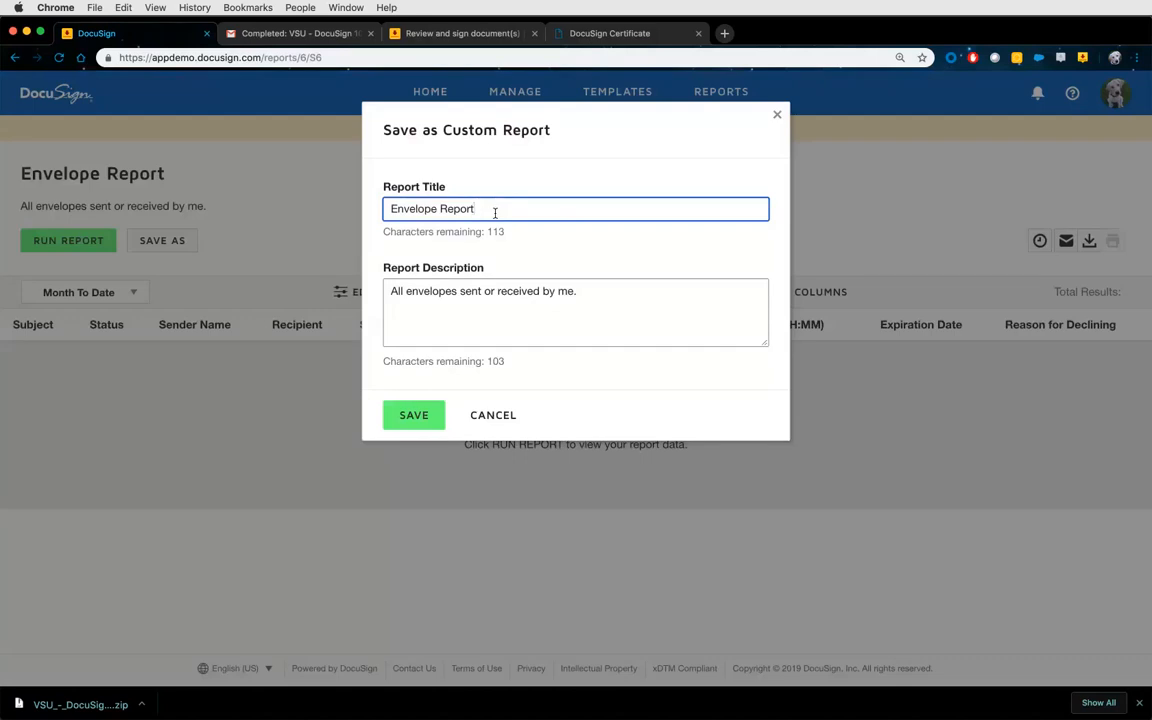
pyautogui.write('- VSU custom report')
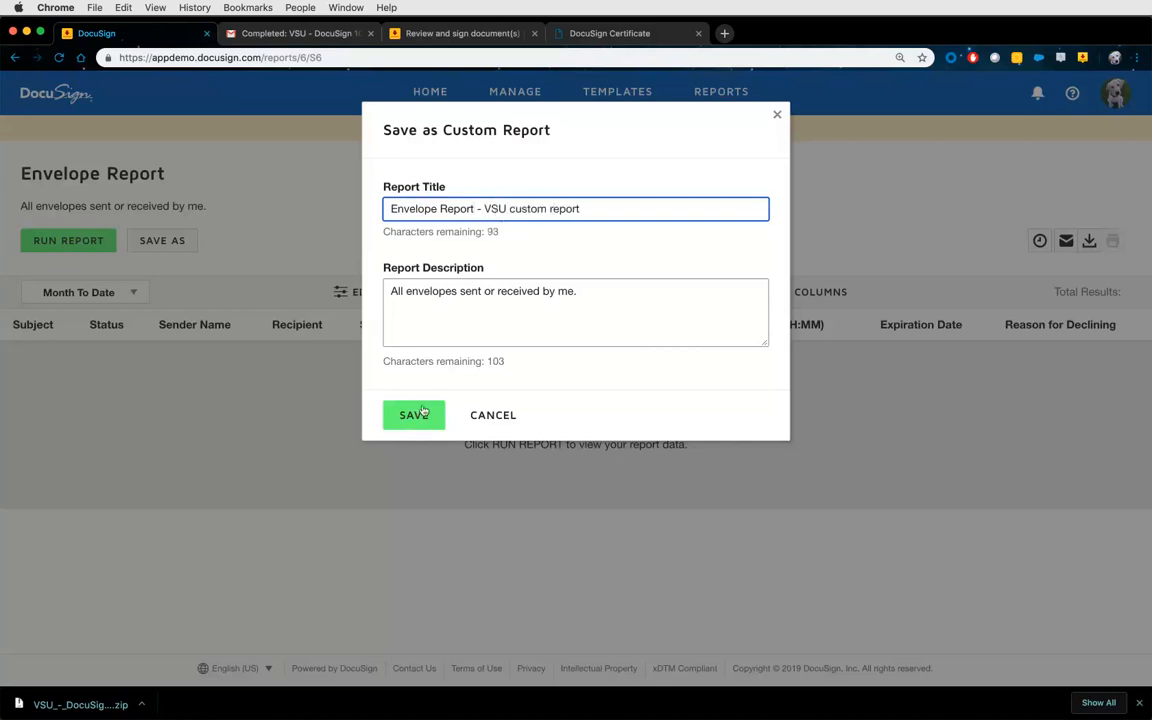
pyautogui.click(421, 411)
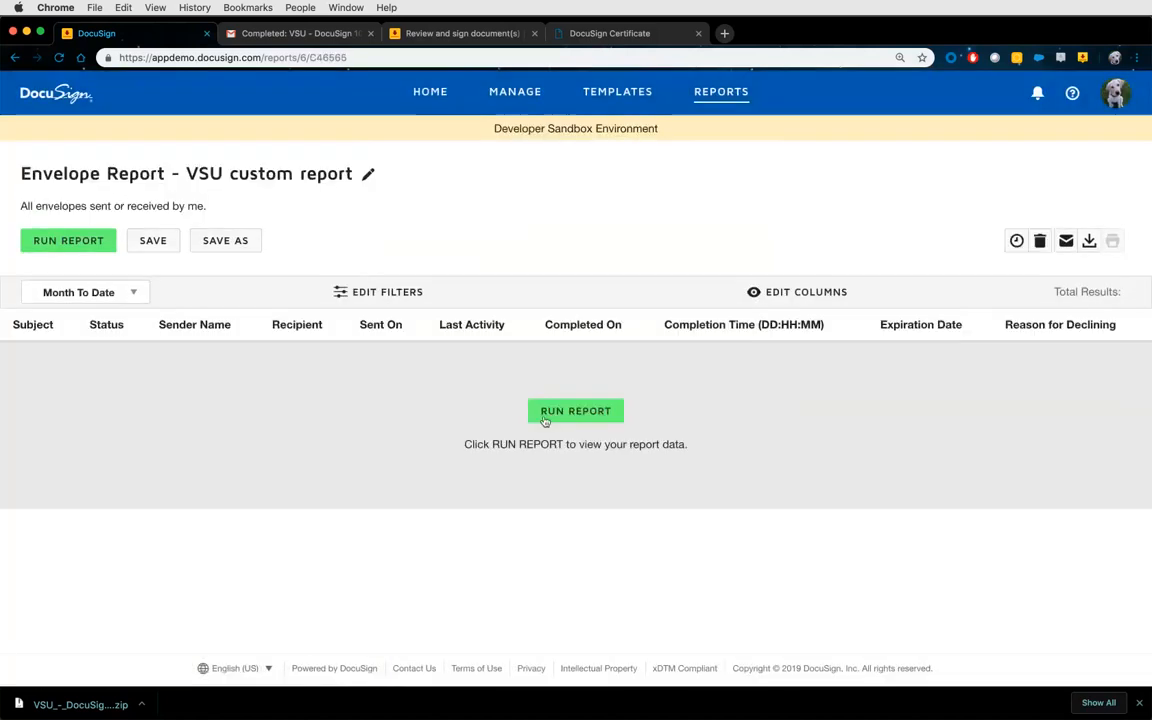
pyautogui.click(545, 419)
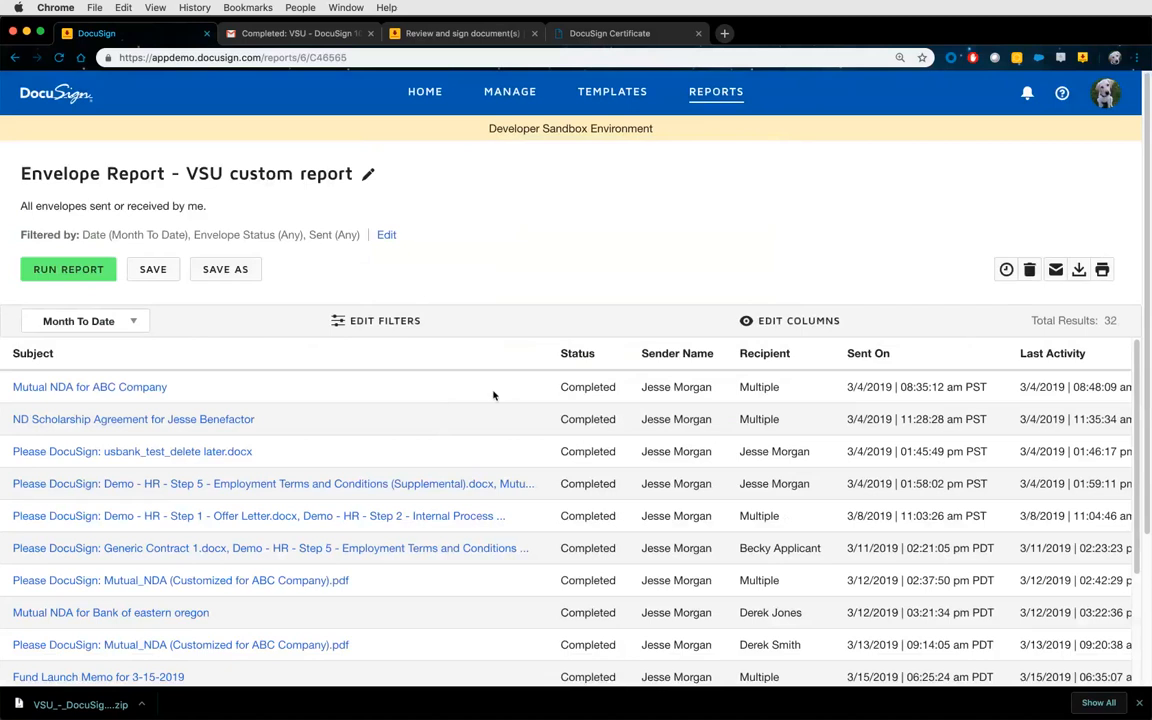
pyautogui.click(1055, 270)
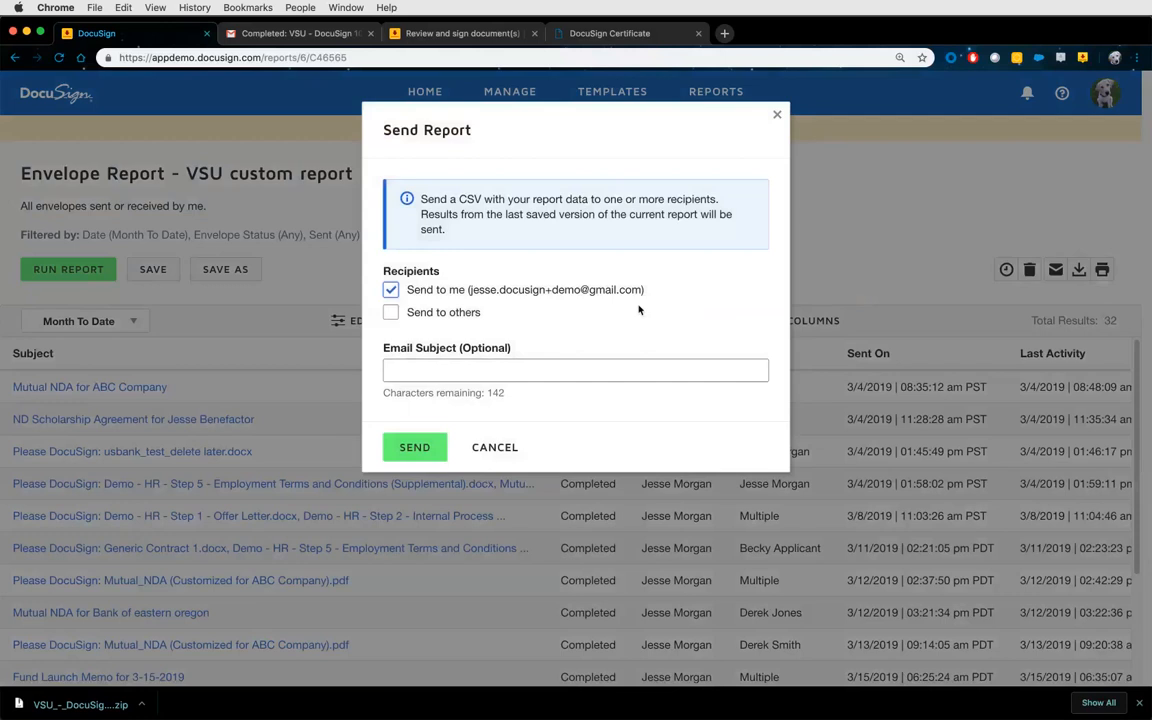
pyautogui.click(452, 312)
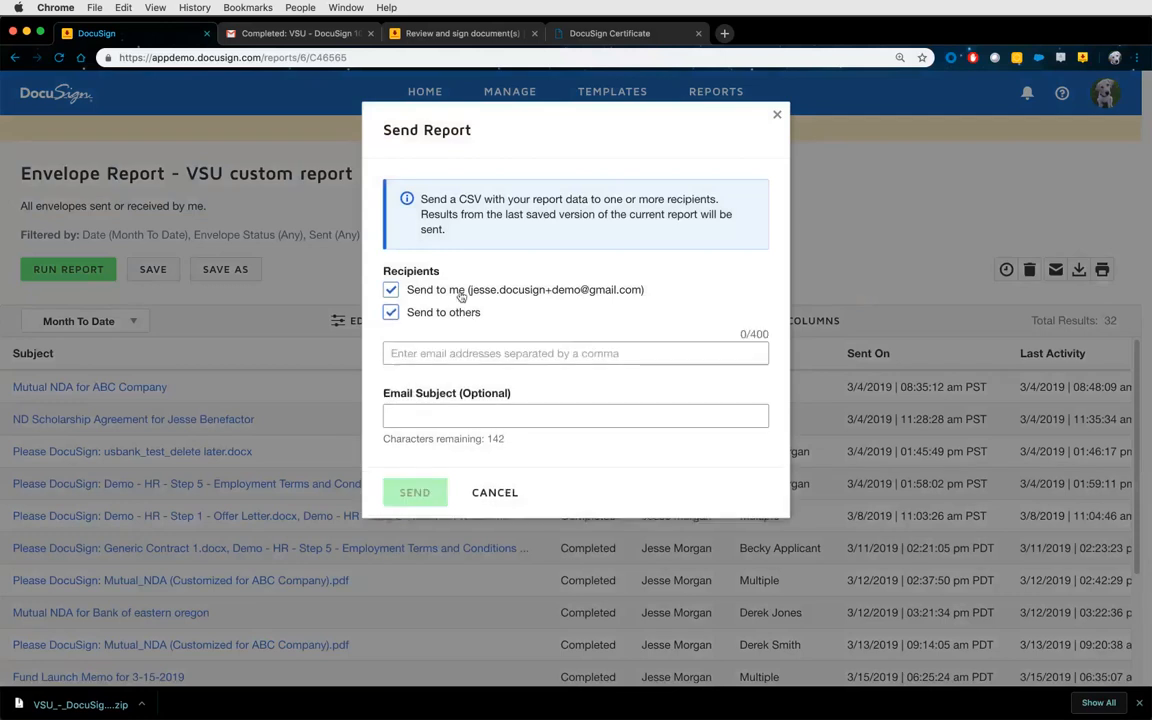
pyautogui.click(496, 493)
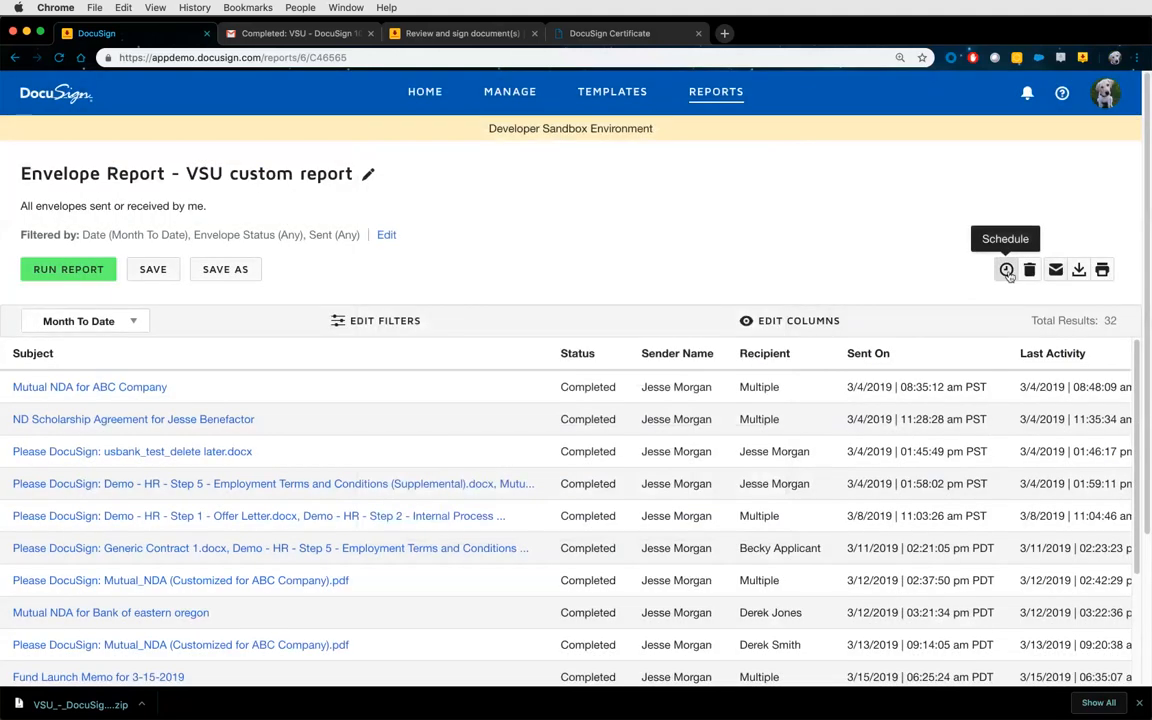
# Schedule the report weekly every Monday, sent only to yourself.
pyautogui.click(1007, 270)
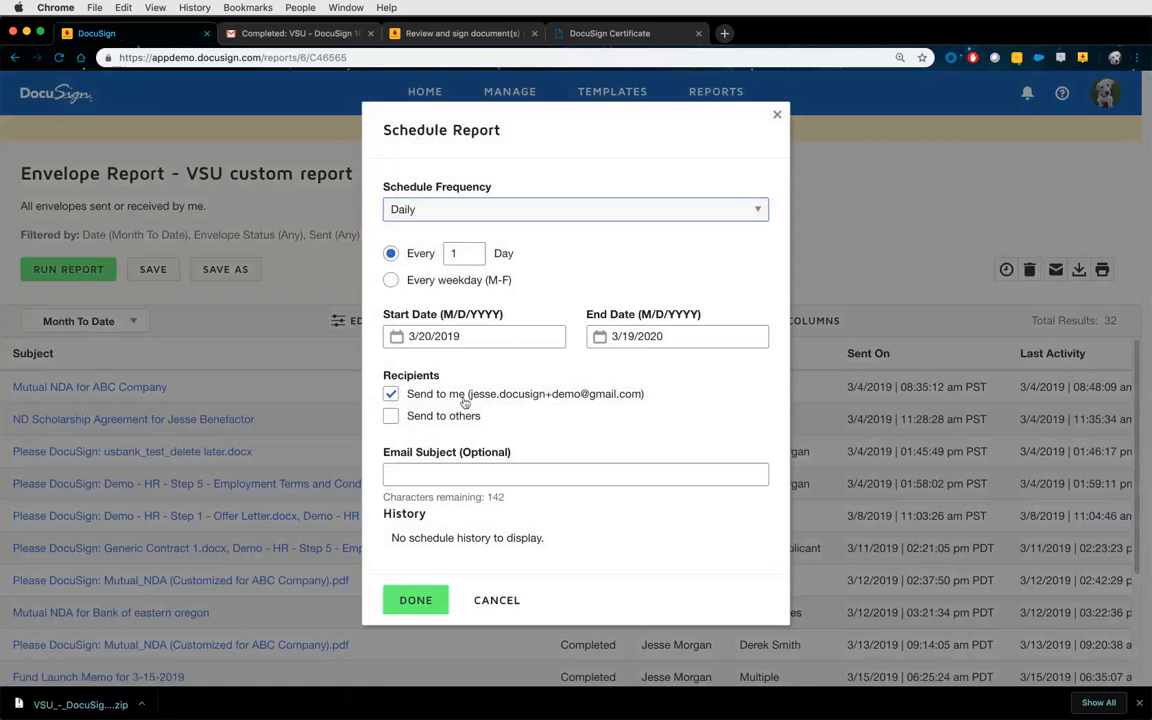
pyautogui.click(443, 417)
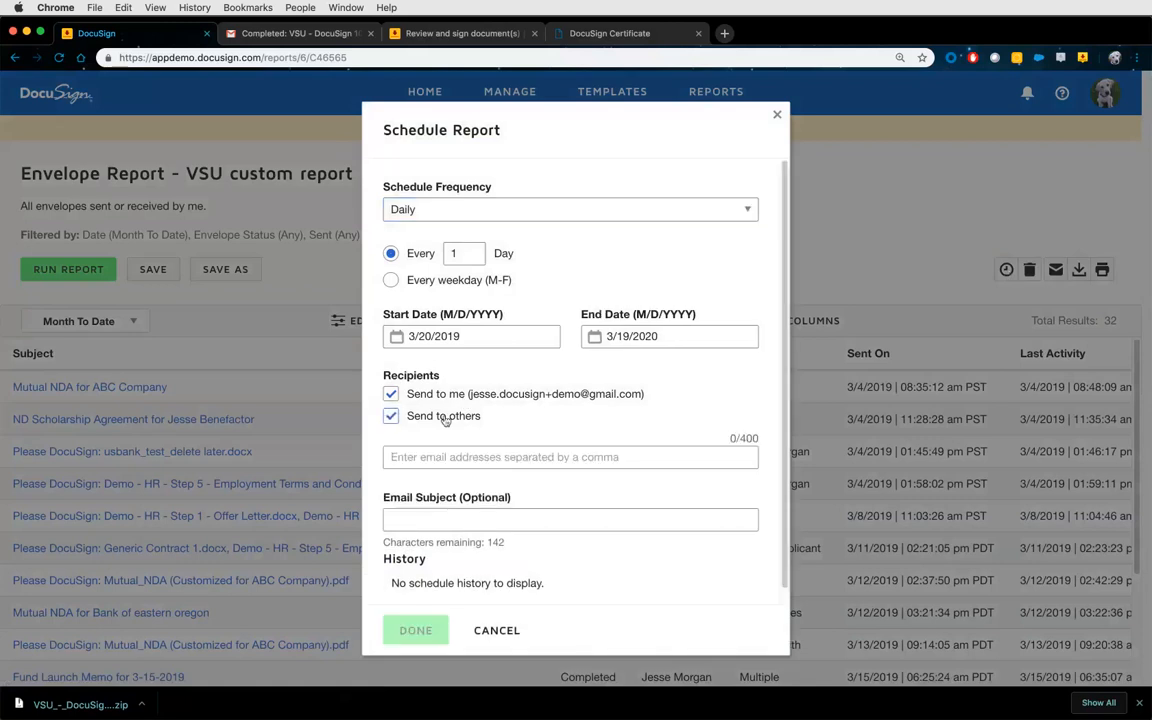
pyautogui.click(443, 417)
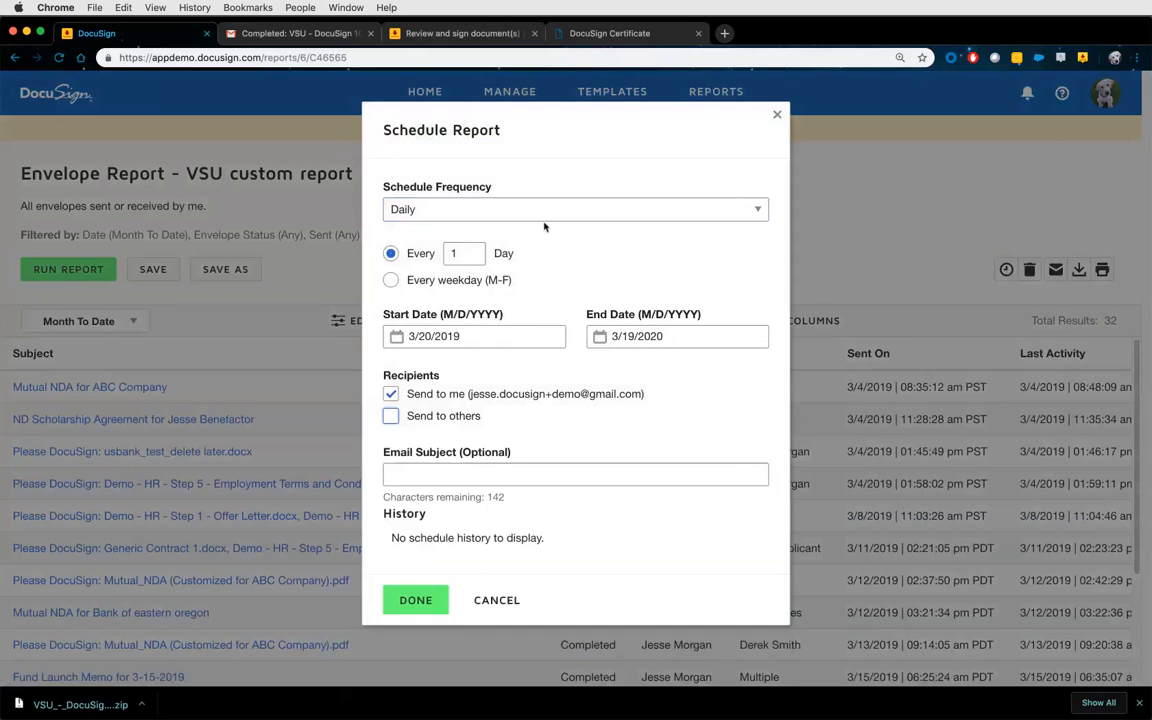
pyautogui.click(470, 210)
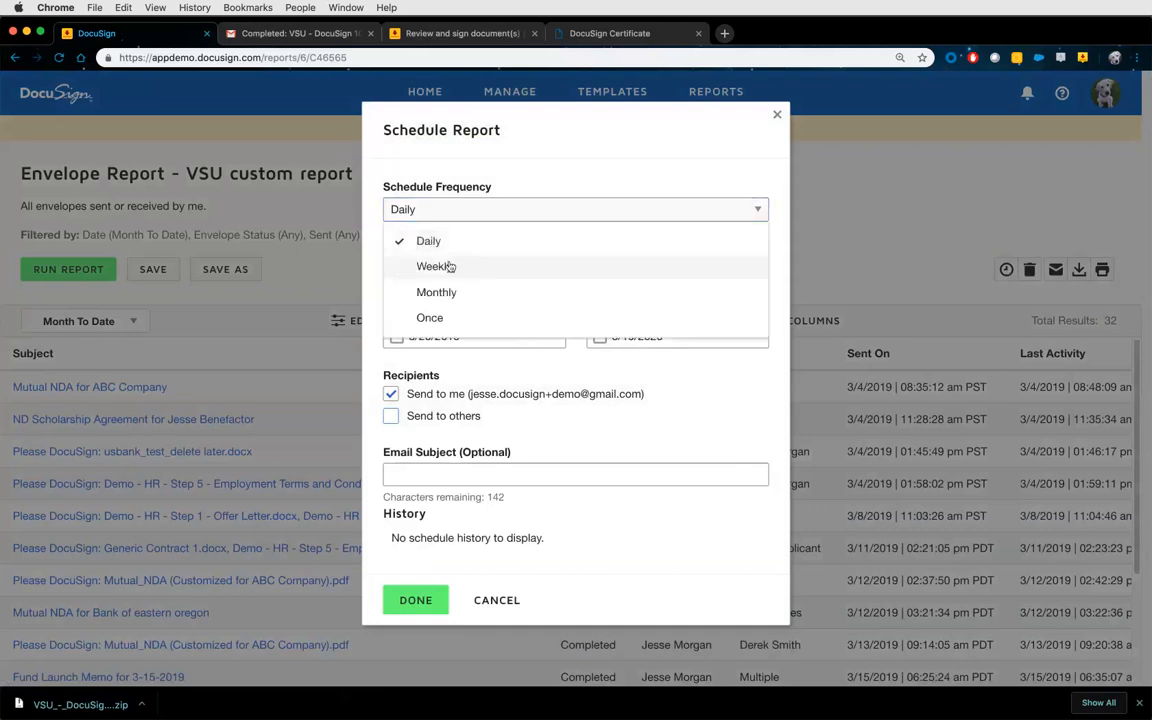
pyautogui.click(450, 266)
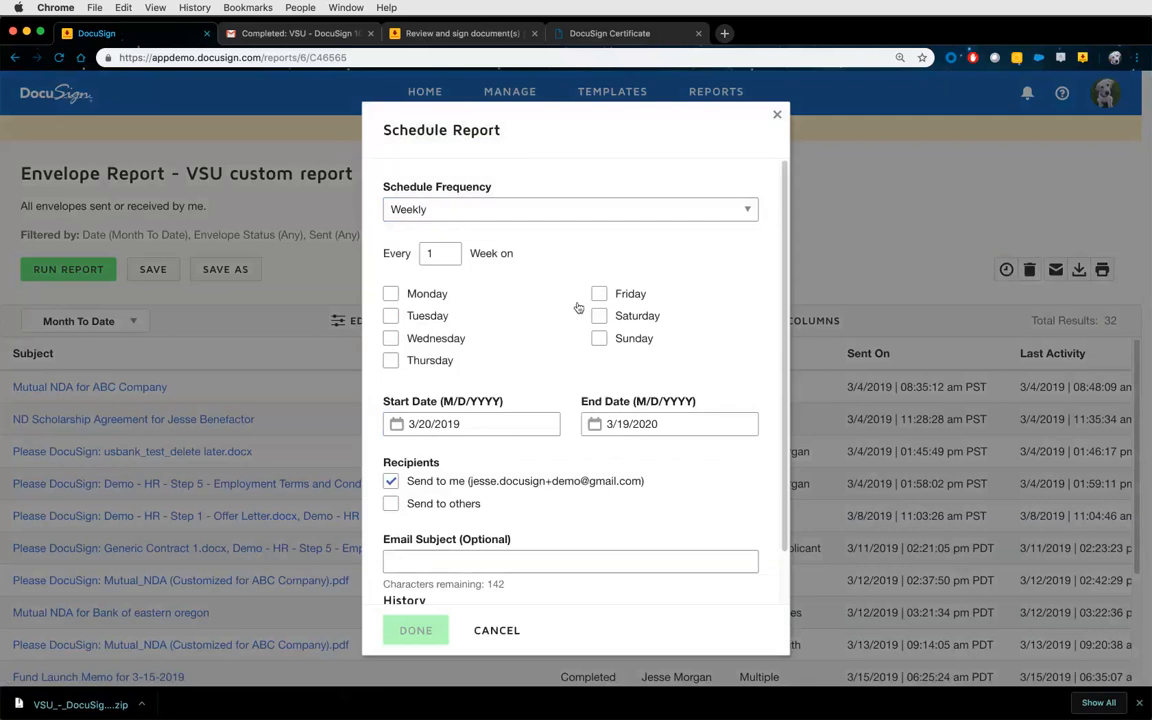
pyautogui.click(390, 293)
pyautogui.scroll(-1, 590, 374)
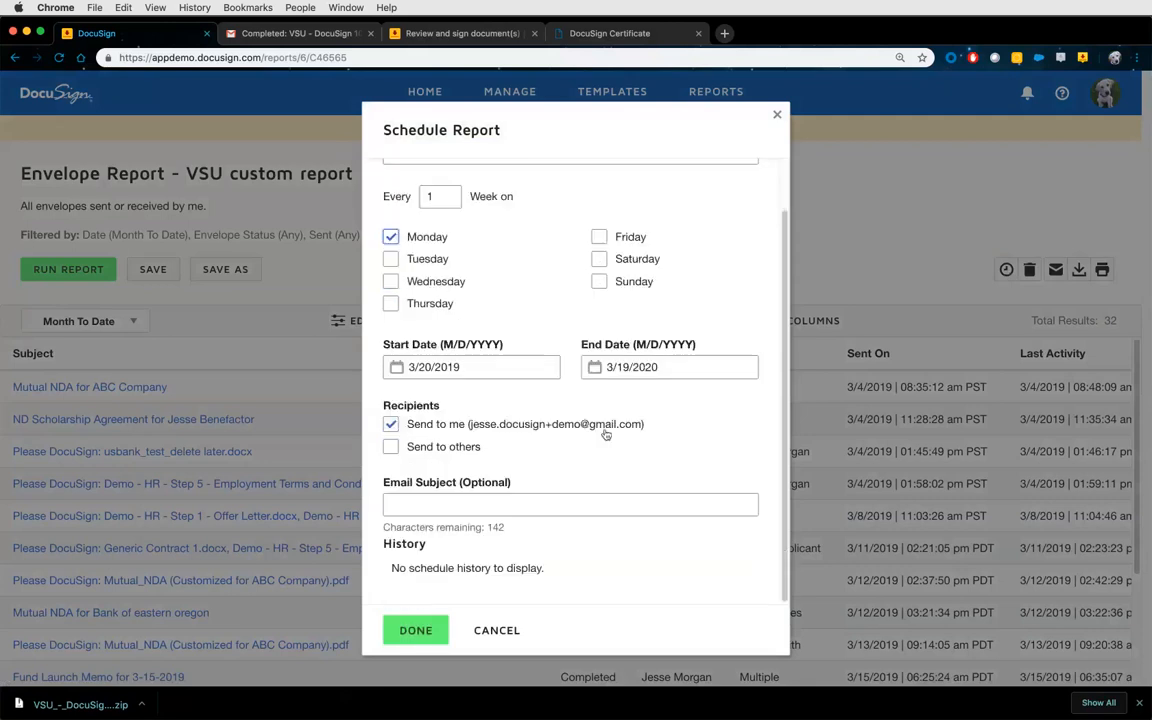
pyautogui.click(413, 628)
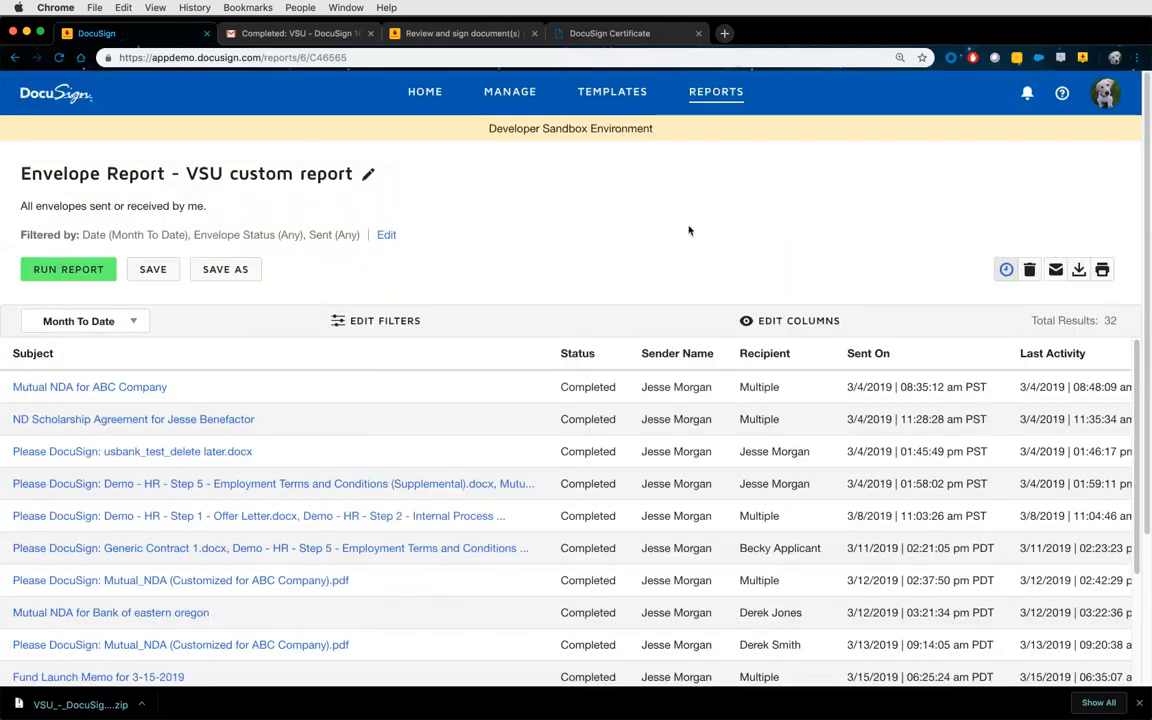
pyautogui.click(716, 95)
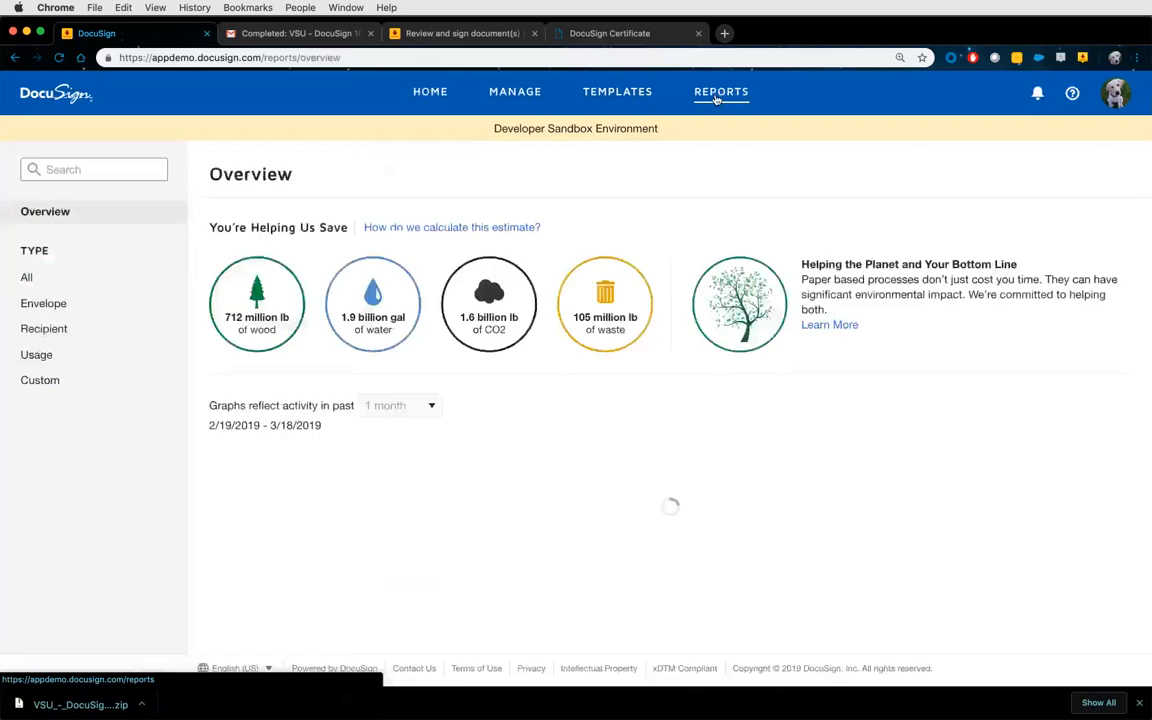
pyautogui.click(157, 387)
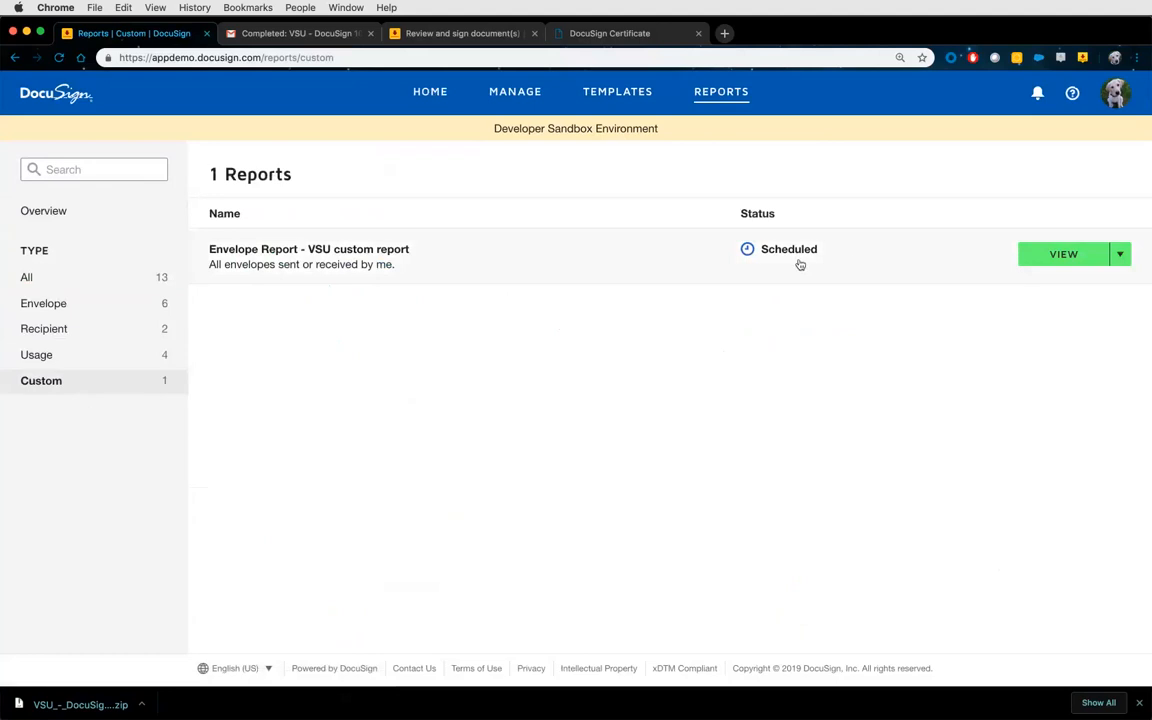
pyautogui.click(1120, 255)
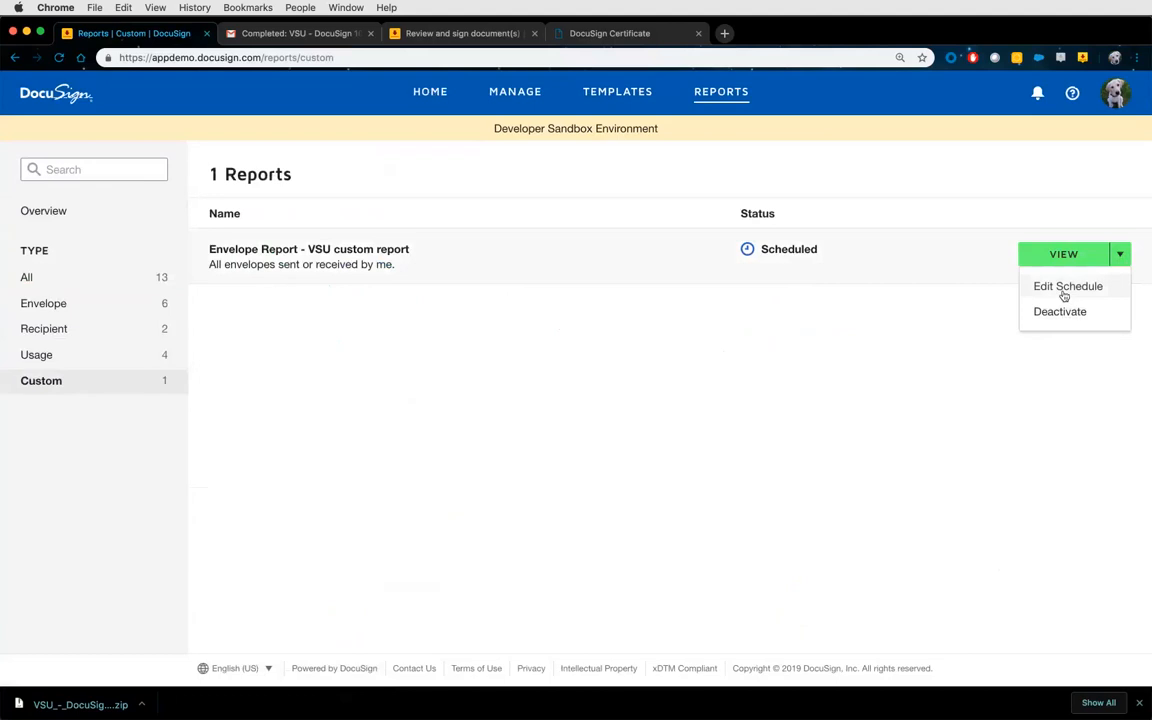
pyautogui.click(903, 339)
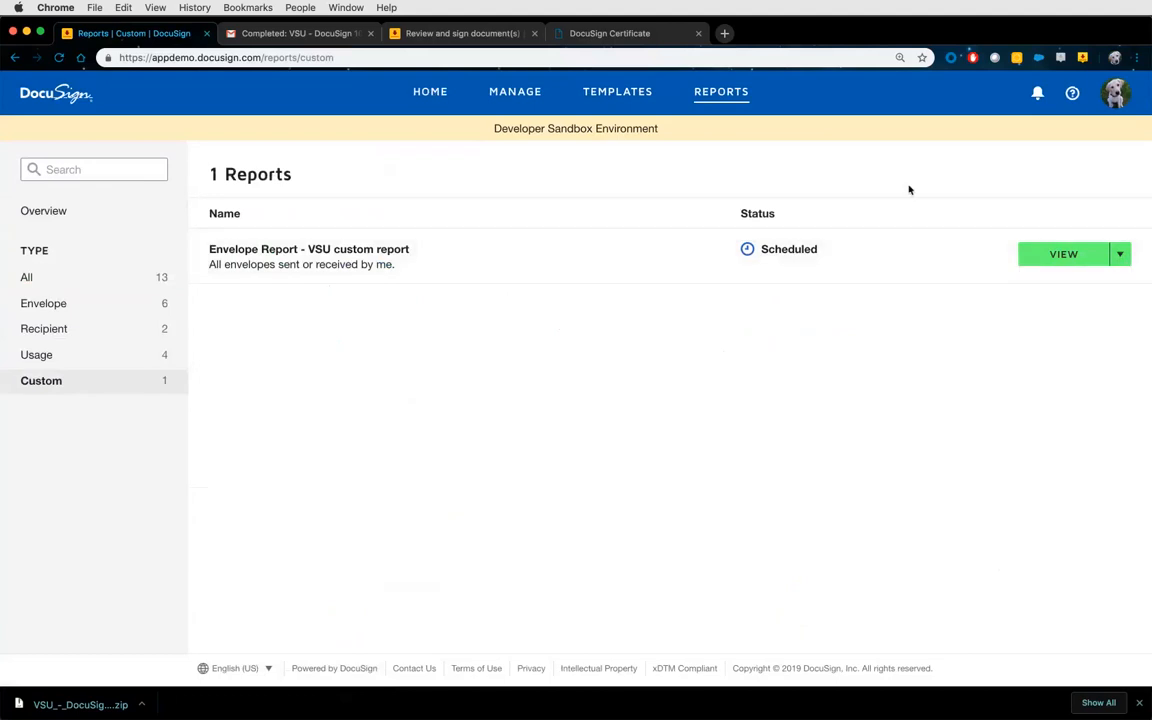
# Open My Preferences and briefly check the completed-envelope email in Gmail.
pyautogui.click(1117, 99)
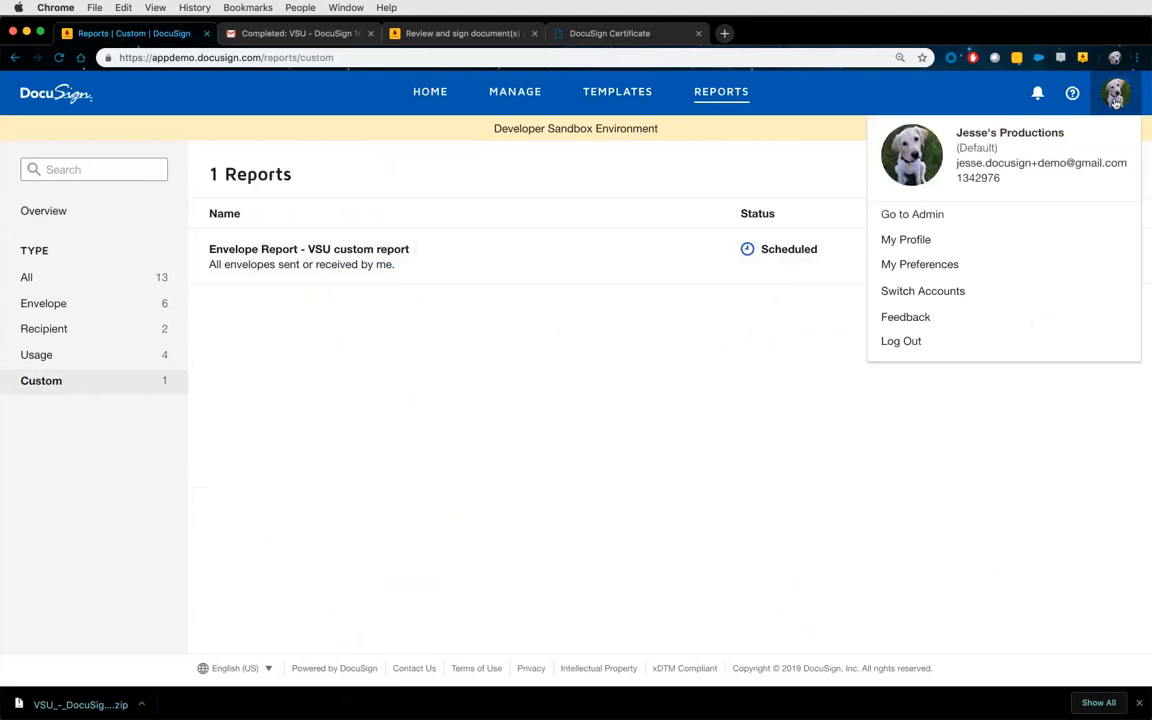
pyautogui.click(948, 264)
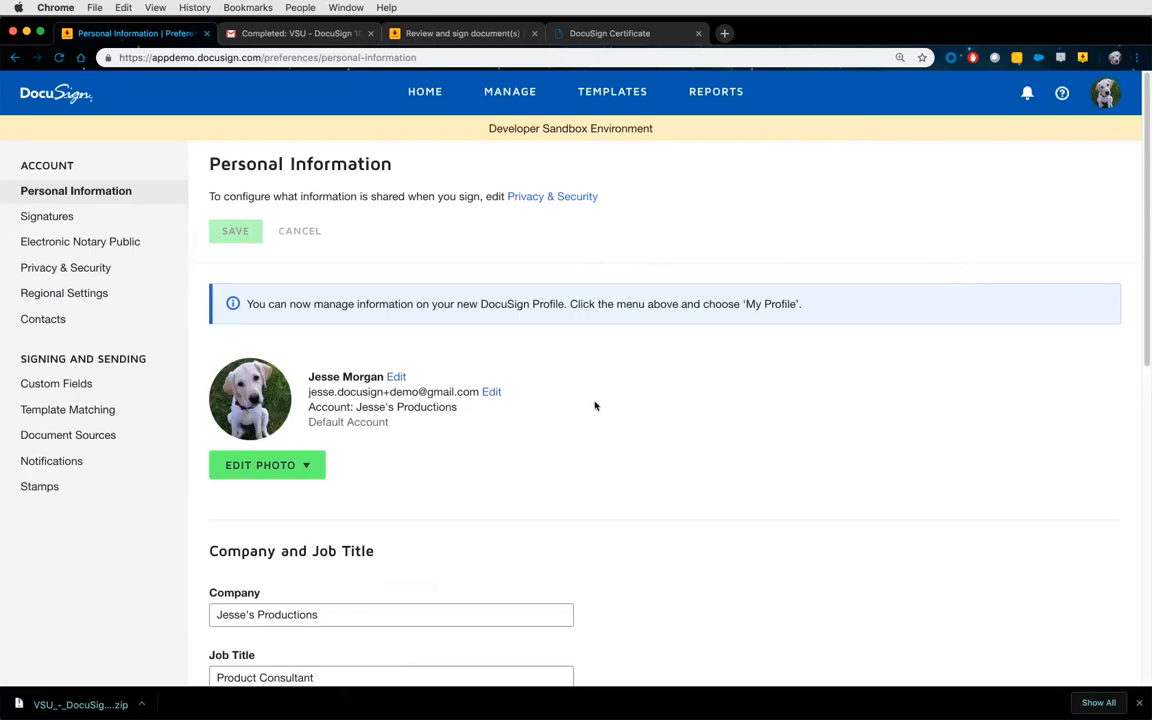
pyautogui.scroll(-1, 598, 398)
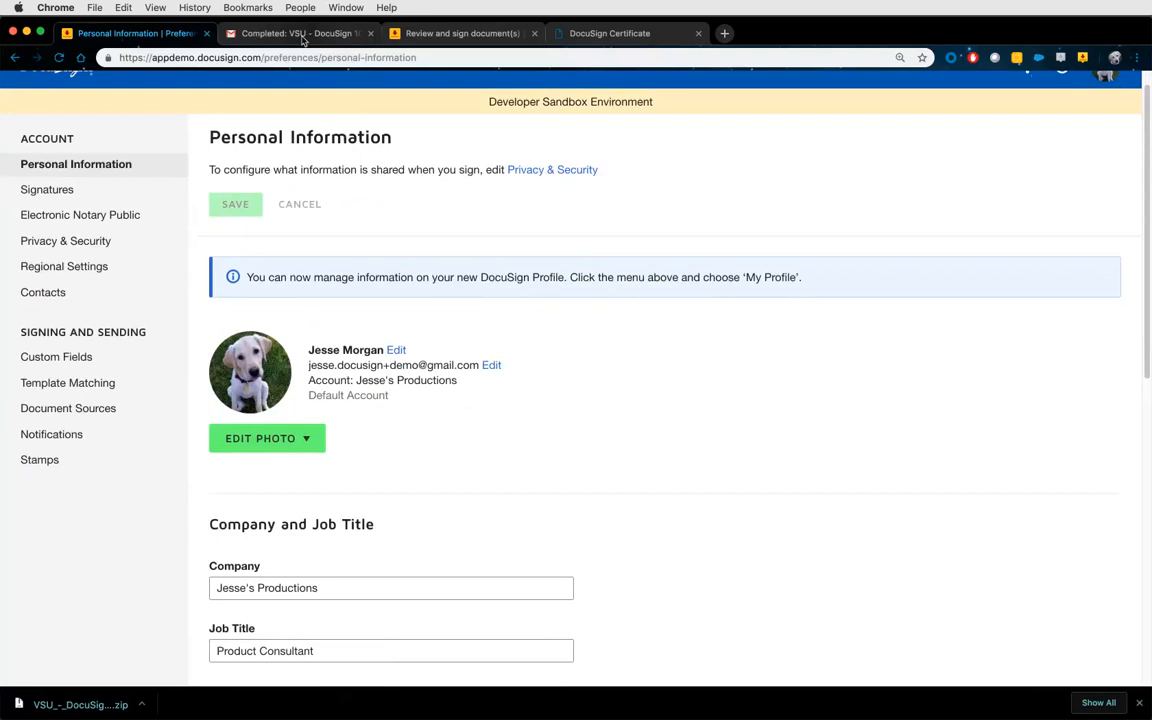
pyautogui.click(300, 33)
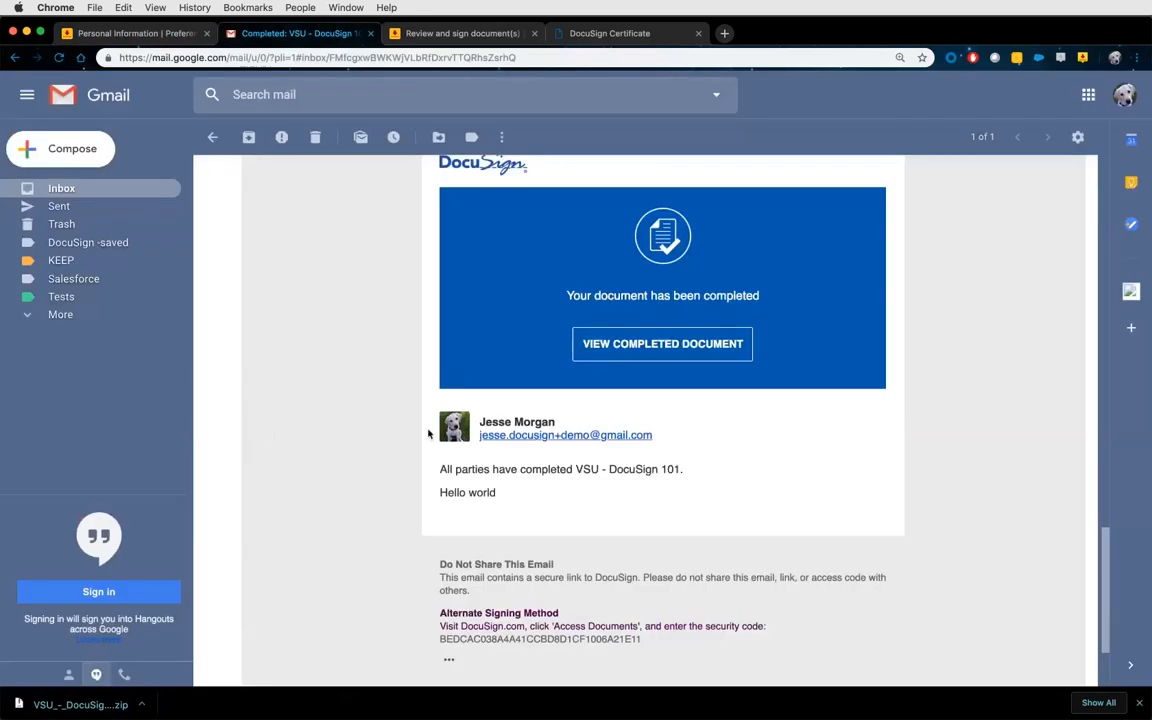
pyautogui.click(150, 33)
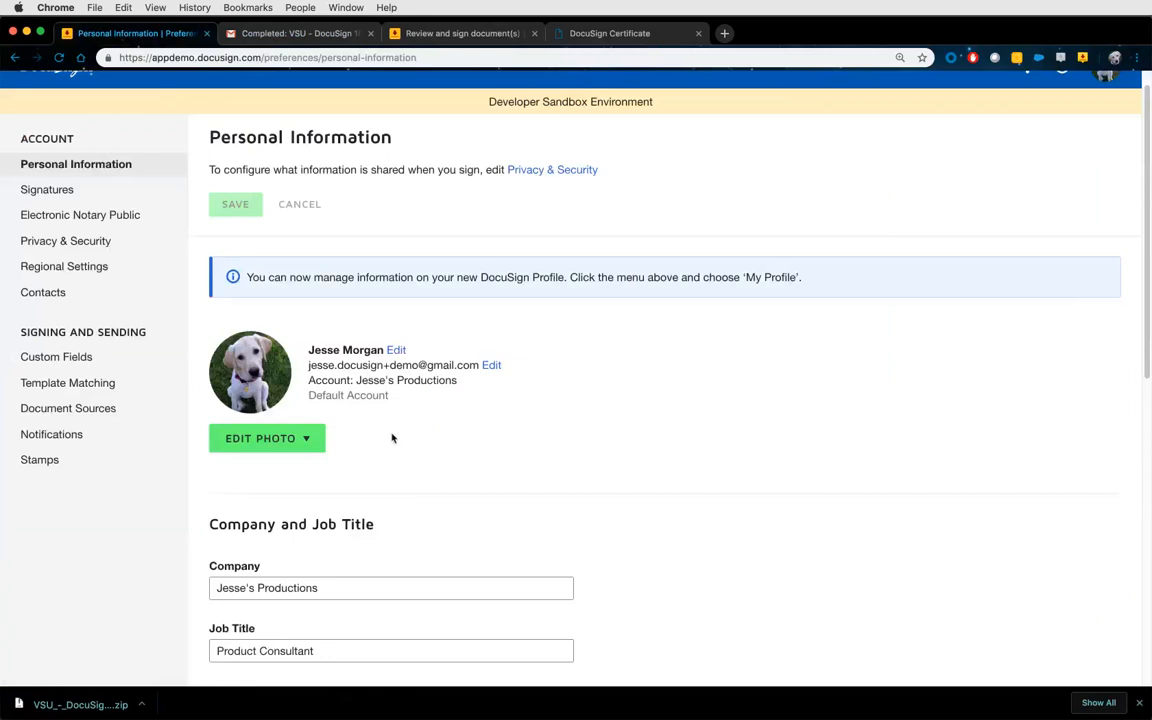
# Scroll through the Personal Information profile, company and address details, then view Signatures preferences.
pyautogui.scroll(-2, 392, 438)
pyautogui.scroll(-4, 392, 438)
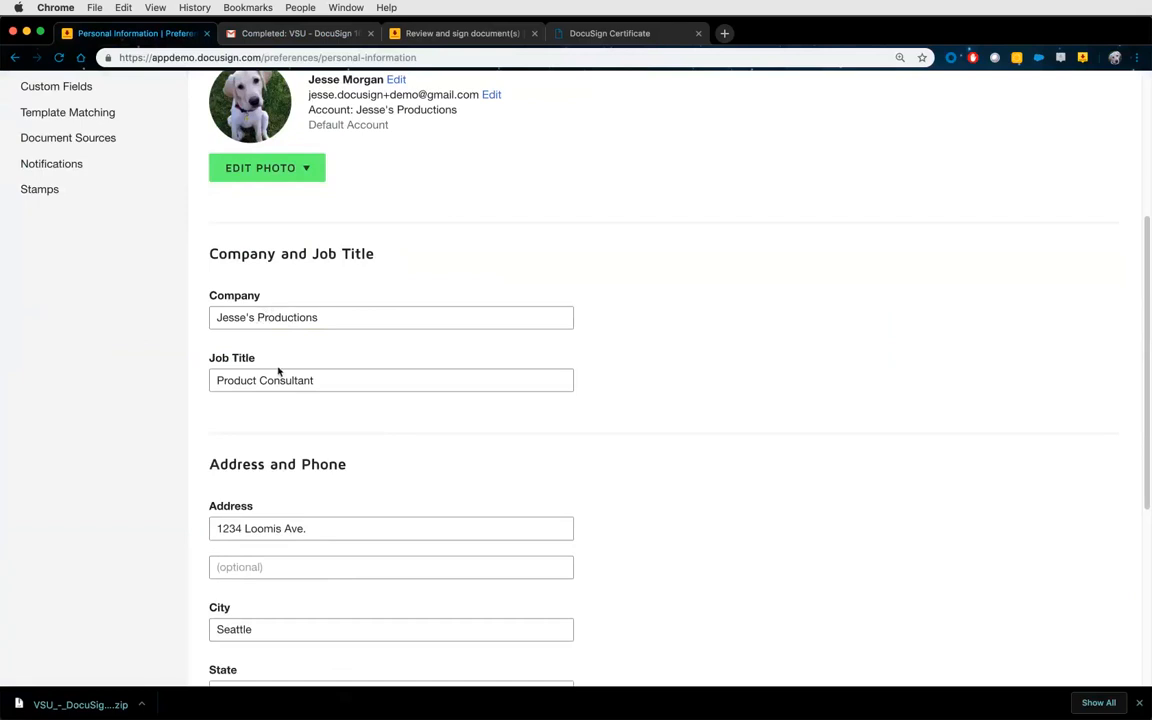
pyautogui.scroll(-5, 609, 404)
pyautogui.scroll(-2, 610, 446)
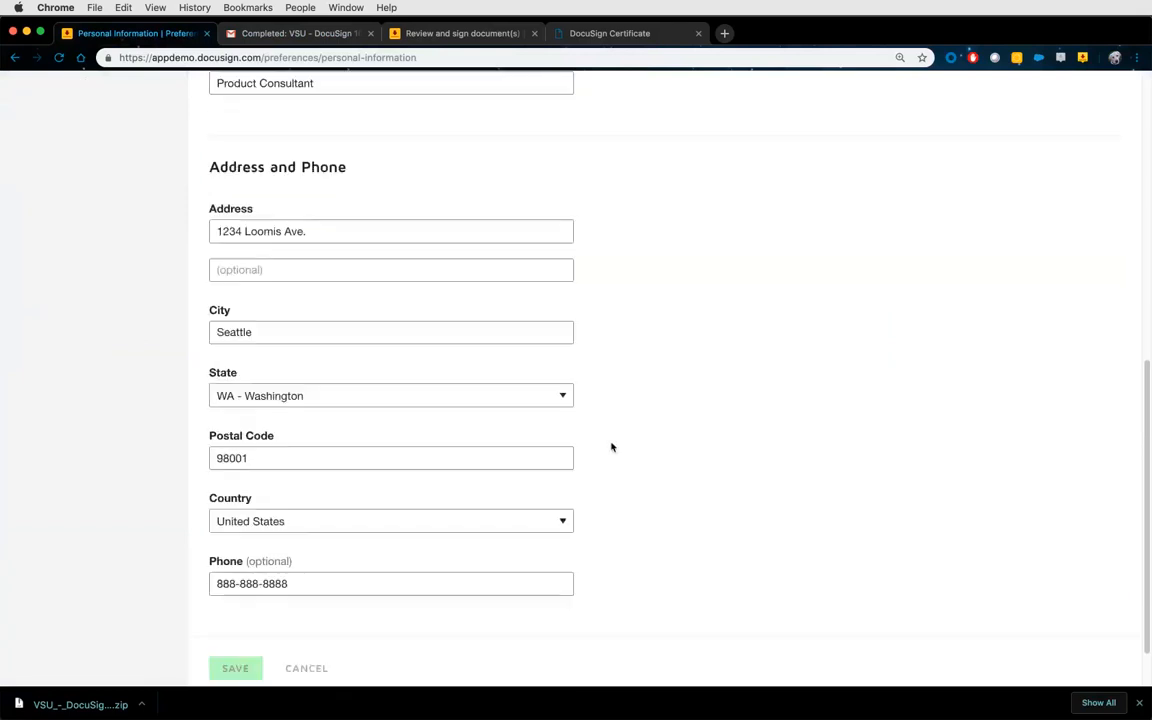
pyautogui.scroll(-2, 612, 446)
pyautogui.scroll(5, 612, 445)
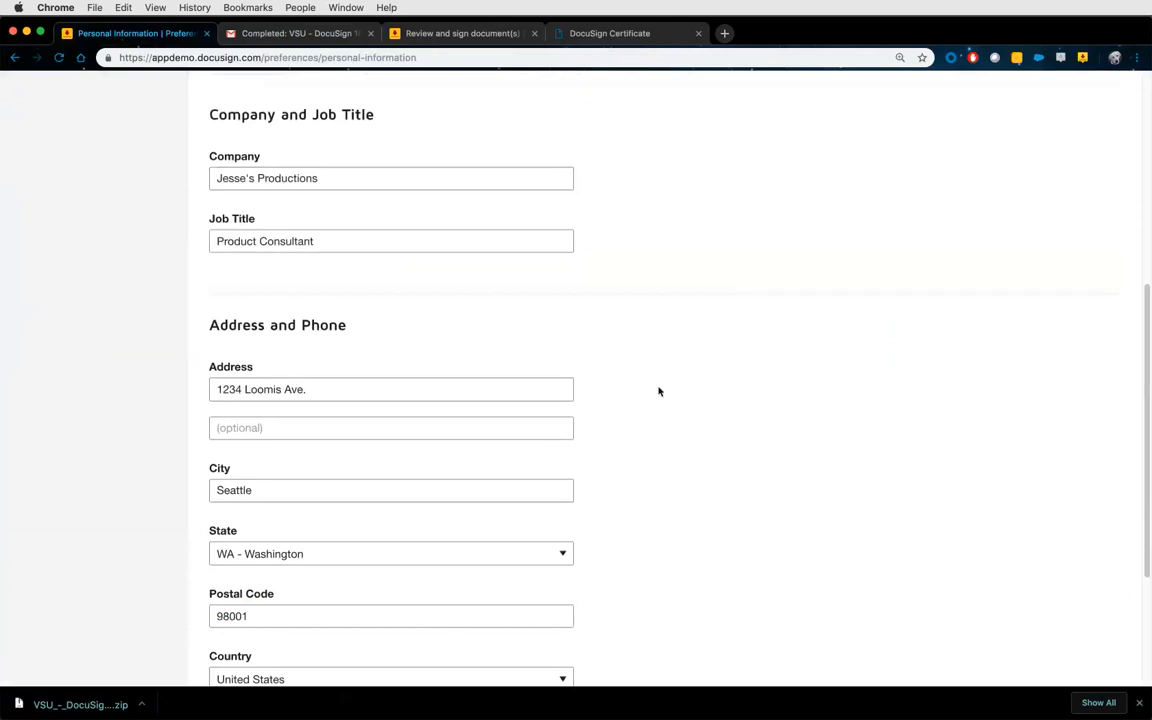
pyautogui.scroll(5, 658, 395)
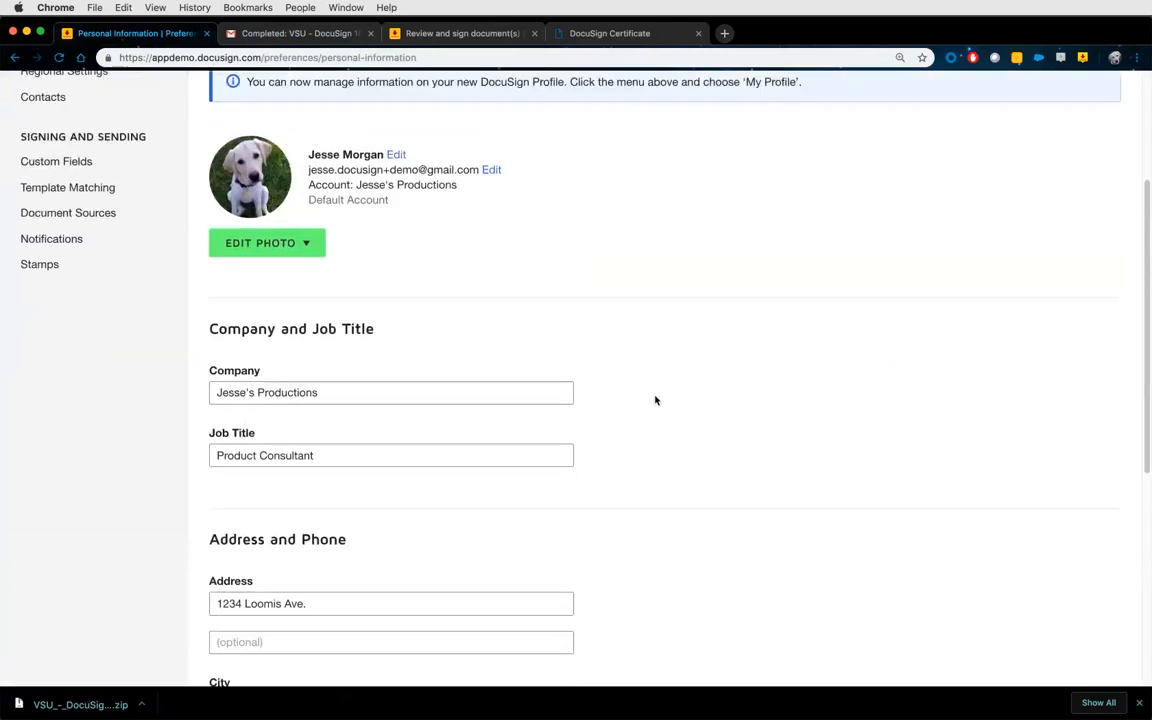
pyautogui.scroll(2, 653, 399)
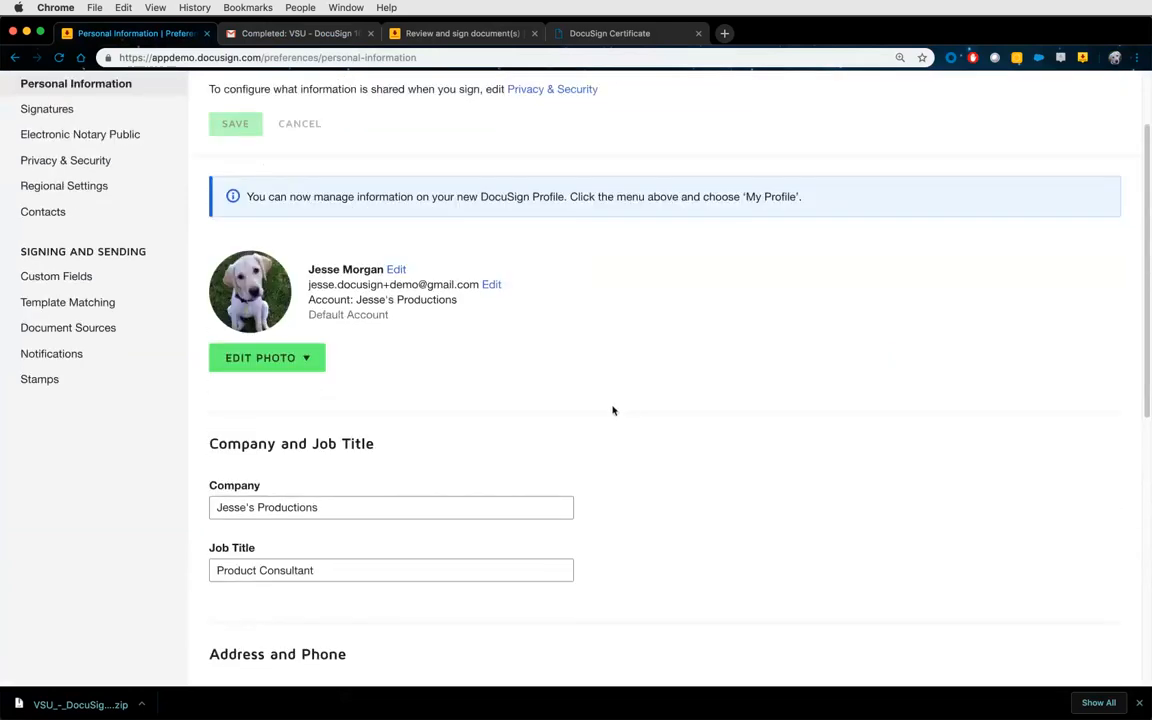
pyautogui.scroll(2, 600, 410)
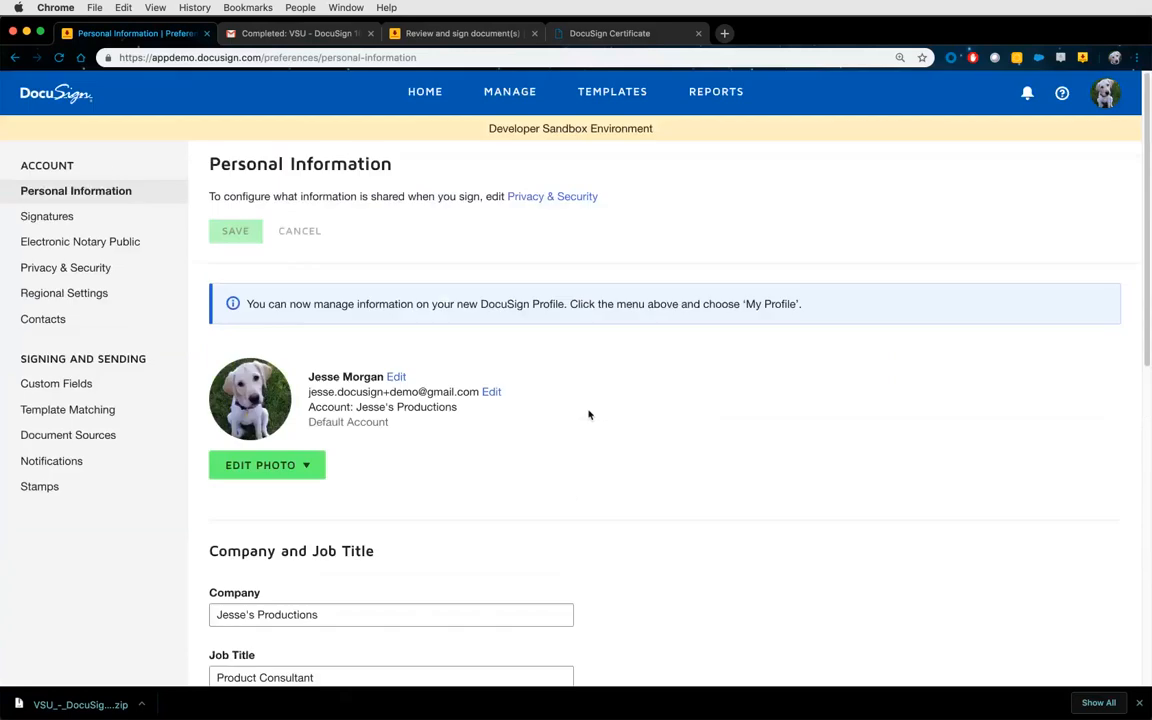
pyautogui.click(103, 220)
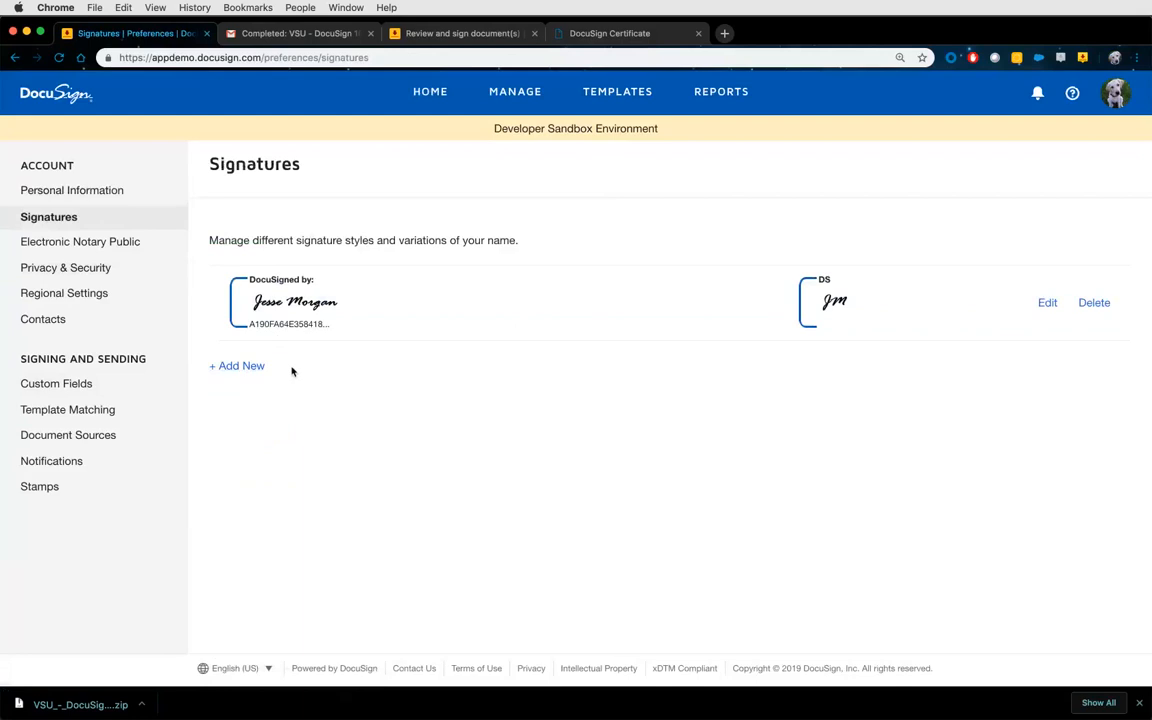
# Open the Contacts address book from the preferences sidebar.
pyautogui.click(110, 330)
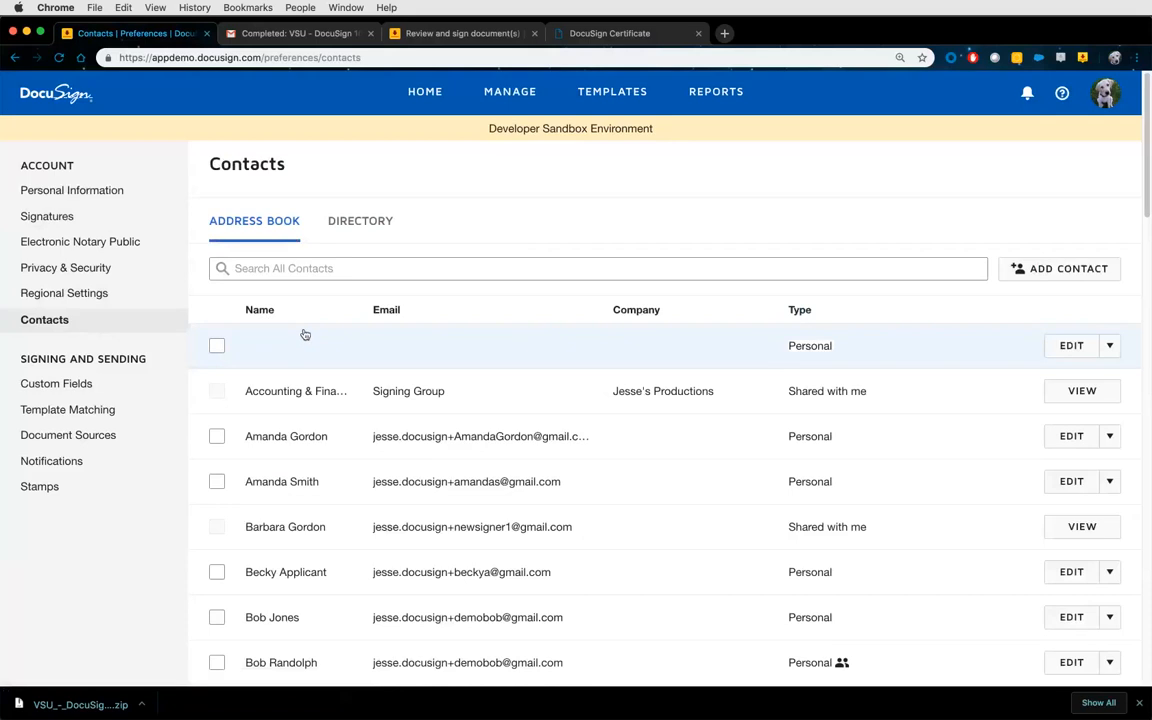
pyautogui.click(1064, 268)
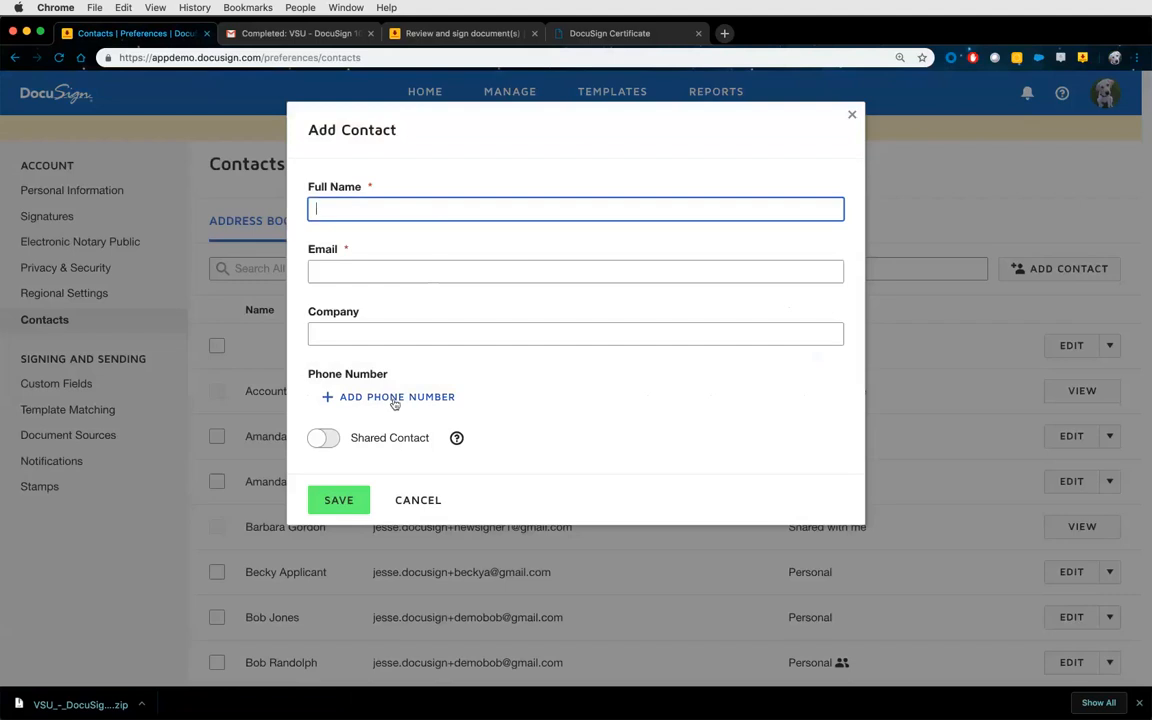
pyautogui.click(324, 440)
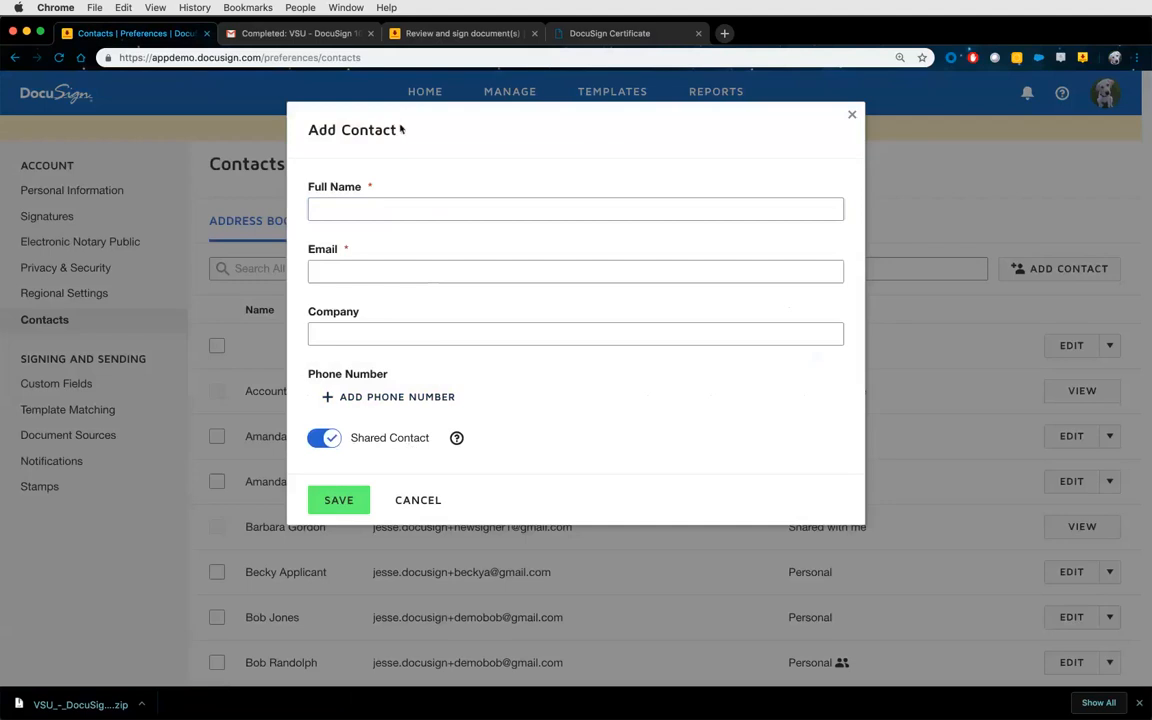
pyautogui.click(382, 205)
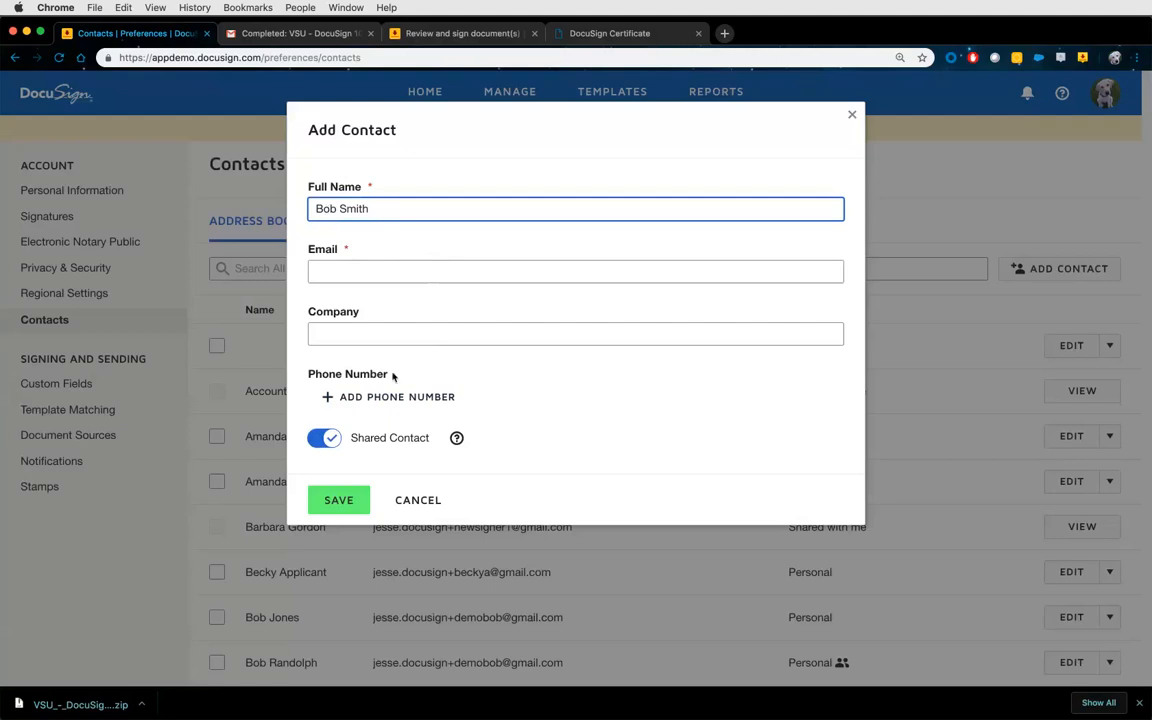
pyautogui.click(417, 499)
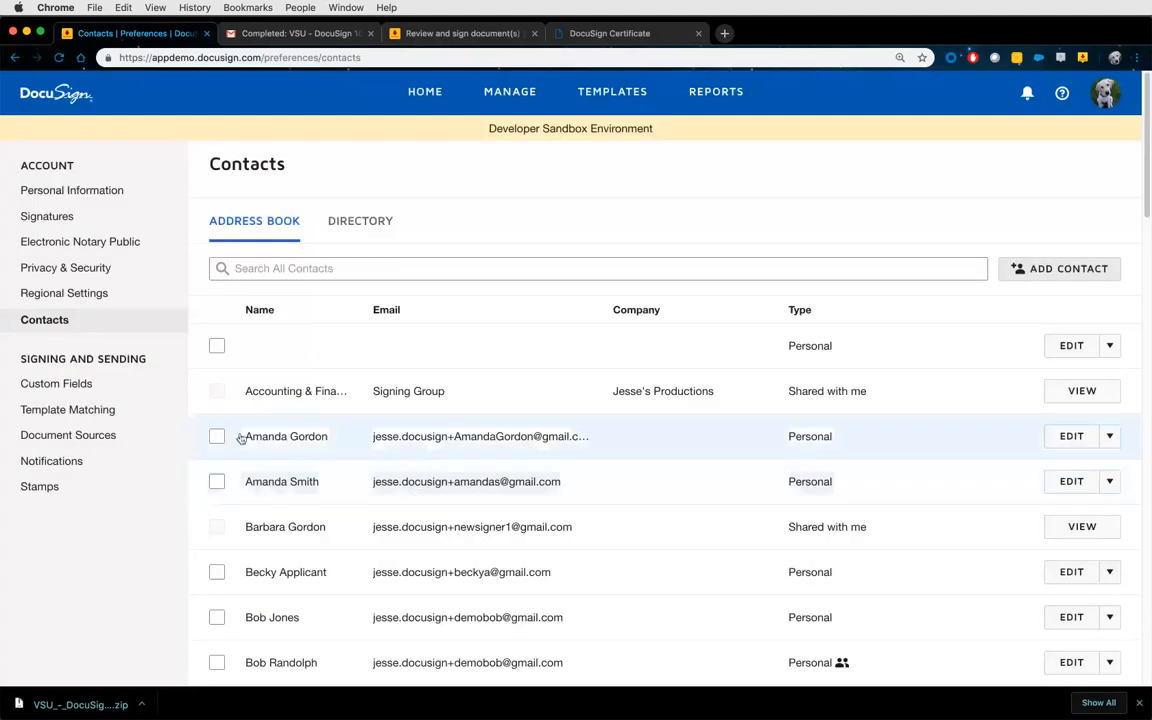
pyautogui.click(81, 469)
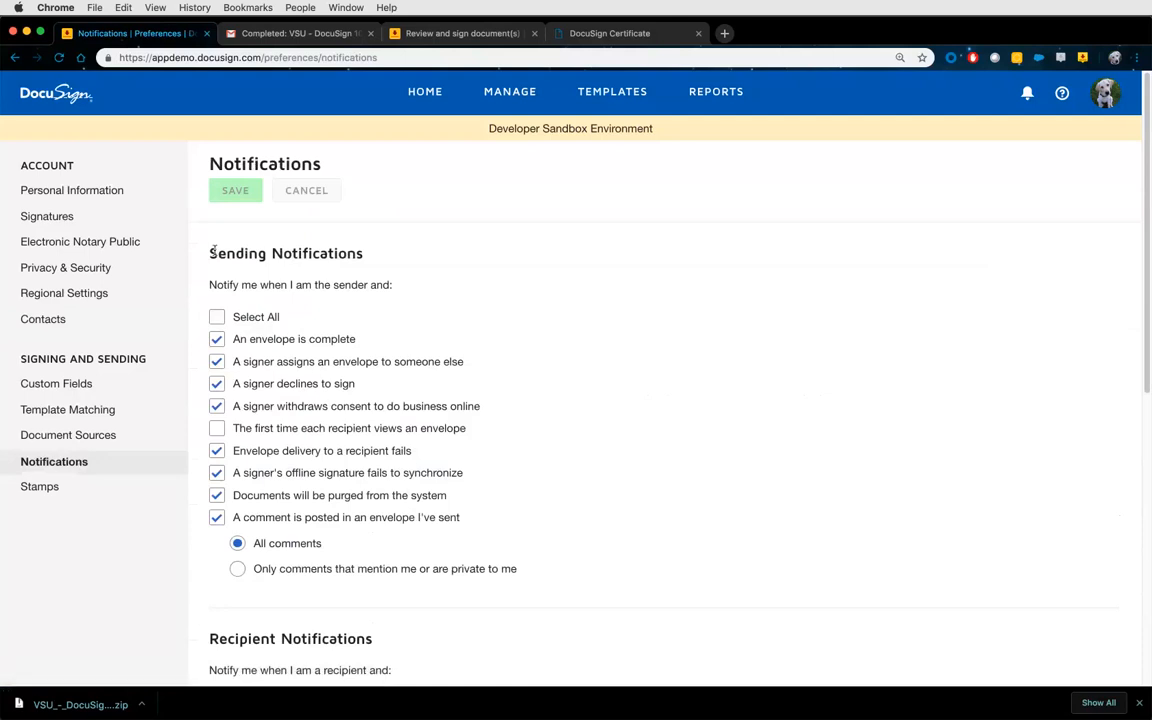
# Turn on all Sending Notifications with Select All.
pyautogui.moveTo(208, 253); pyautogui.dragTo(362, 251)
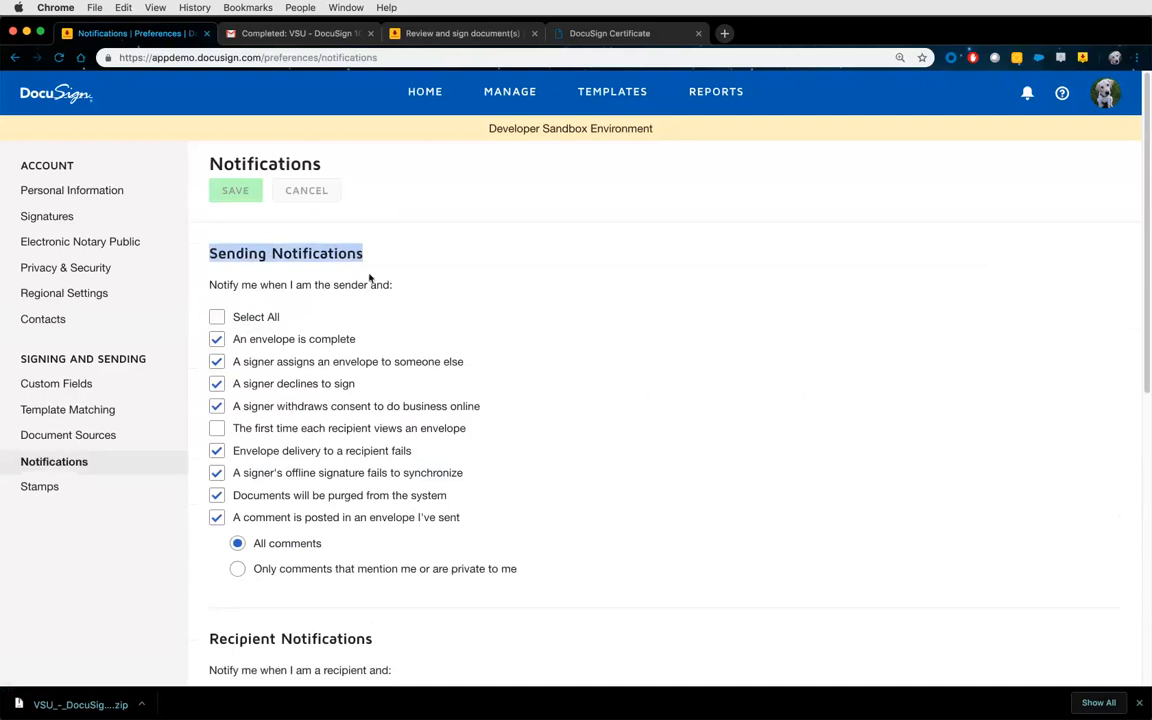
pyautogui.scroll(-1, 386, 296)
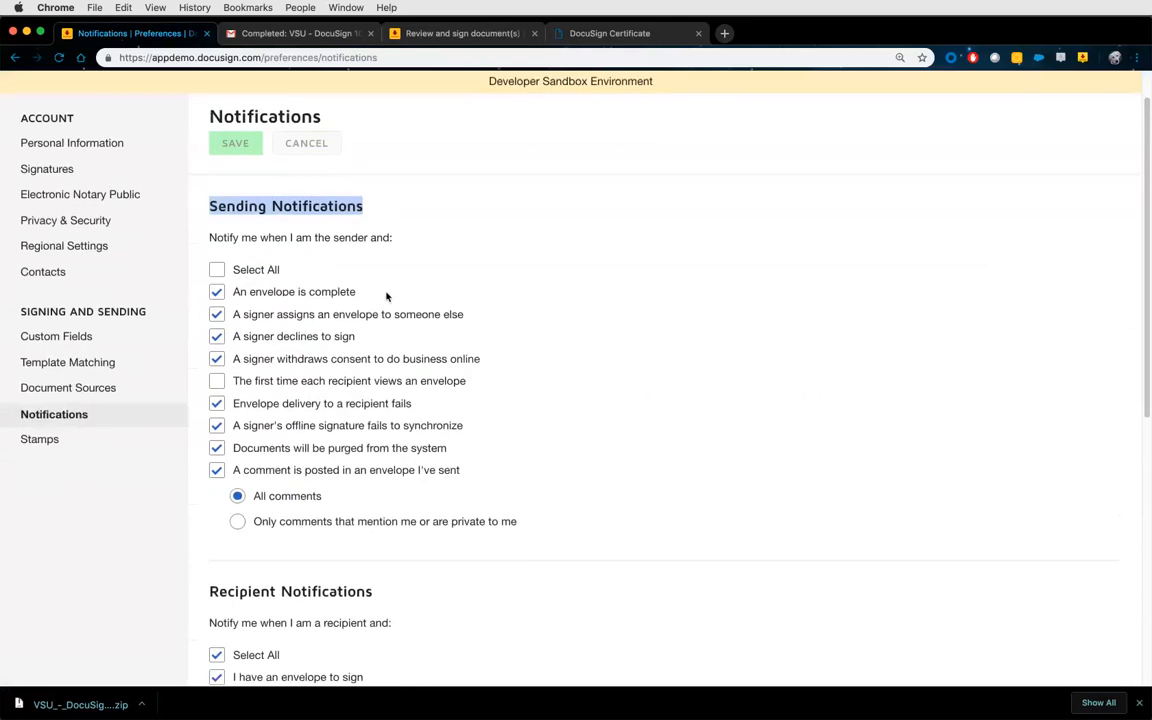
pyautogui.click(217, 270)
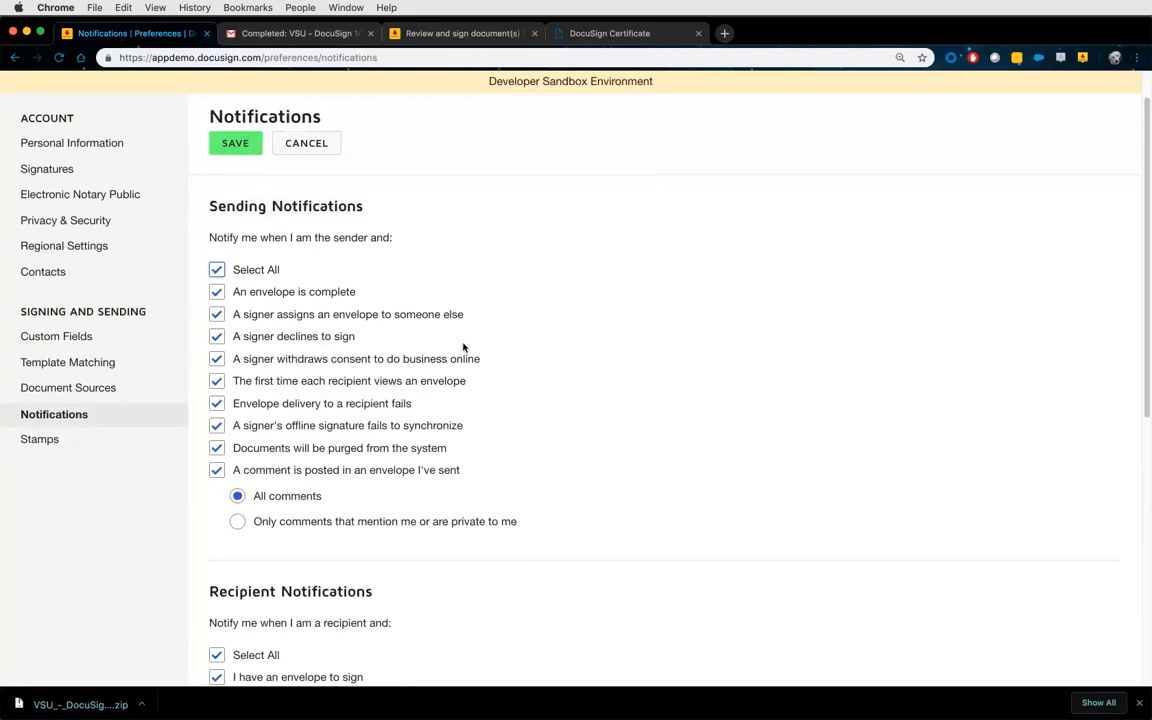
# Review the Recipient Notifications and save the notification preferences.
pyautogui.scroll(-5, 463, 322)
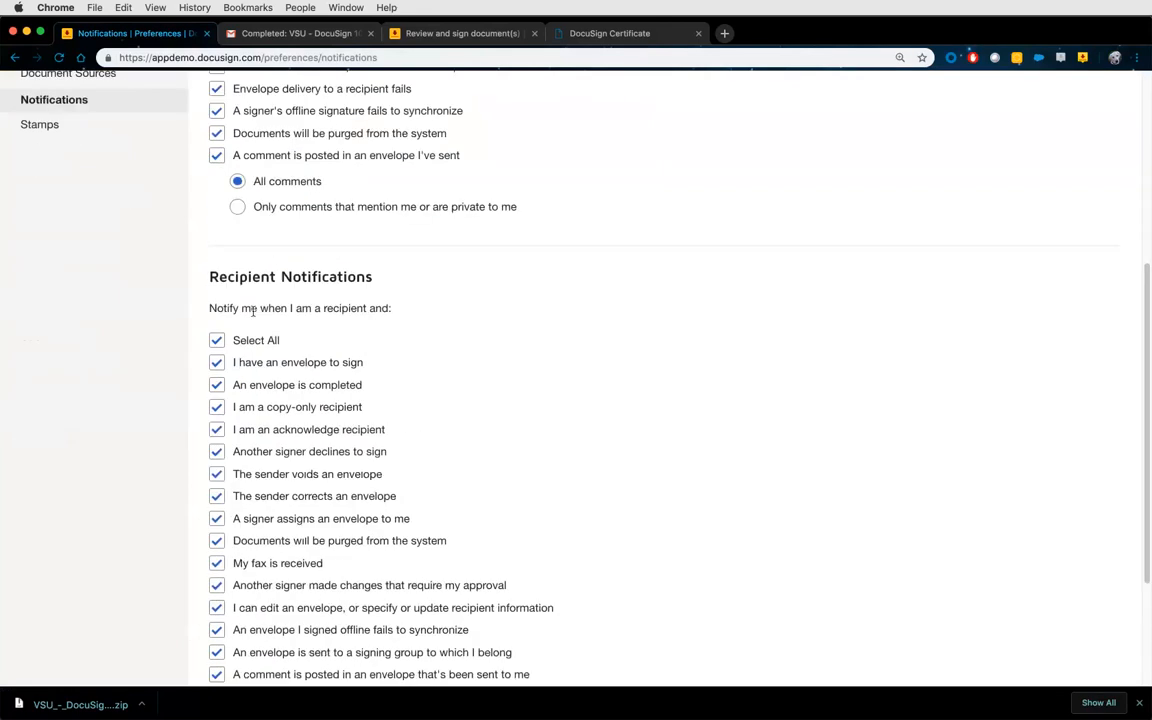
pyautogui.moveTo(310, 271); pyautogui.dragTo(371, 270)
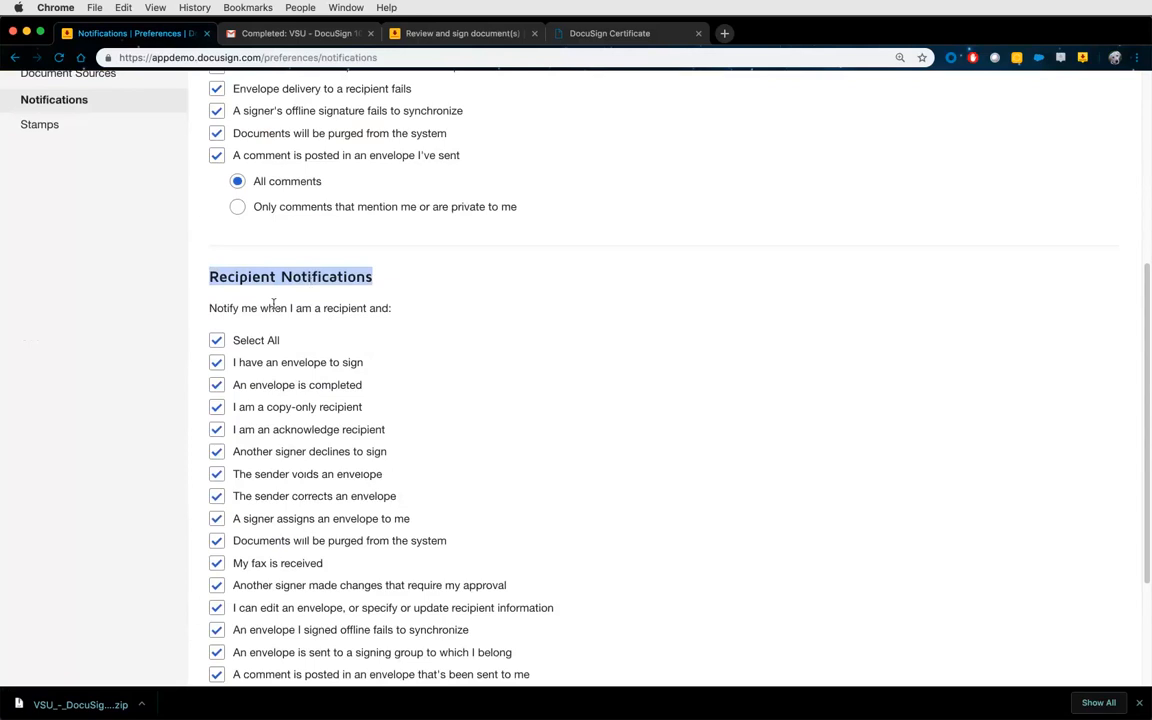
pyautogui.scroll(-2, 410, 351)
pyautogui.scroll(-2, 416, 351)
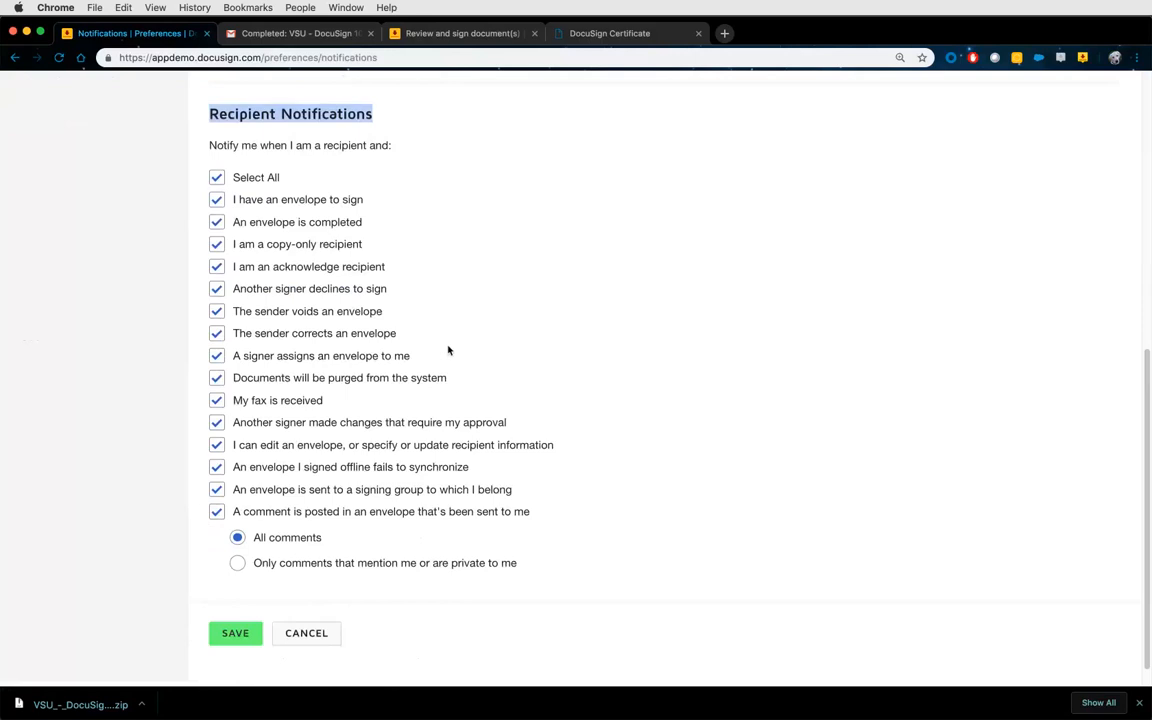
pyautogui.scroll(12, 494, 373)
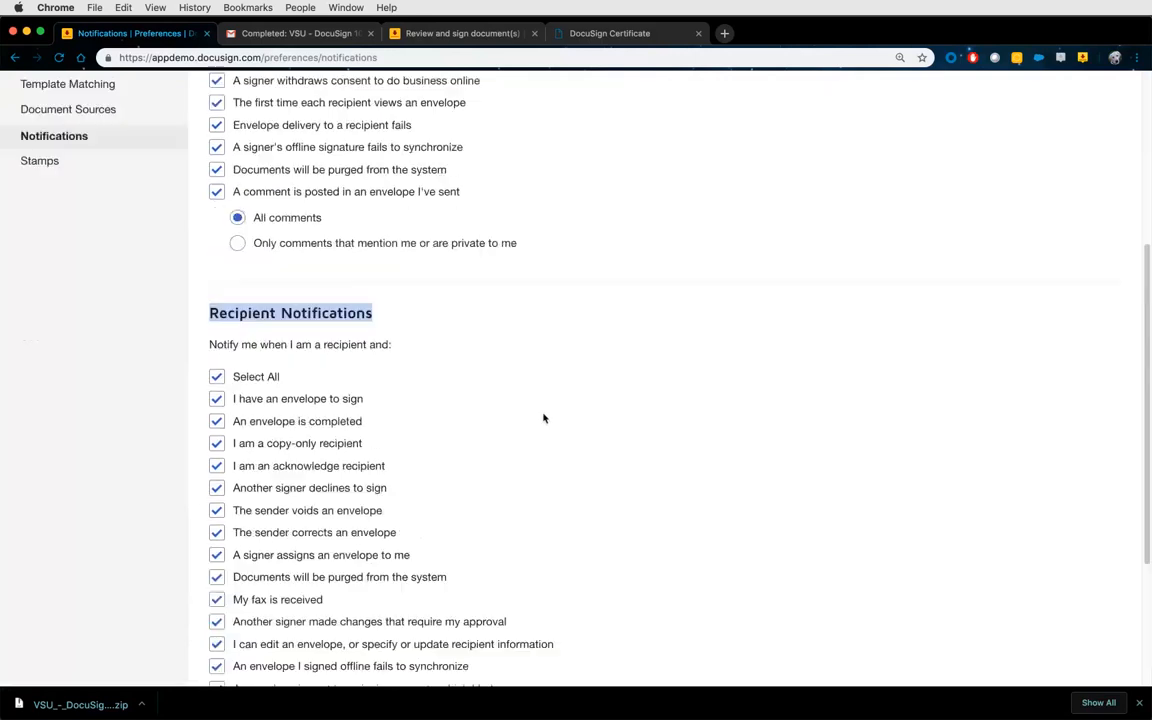
pyautogui.click(236, 191)
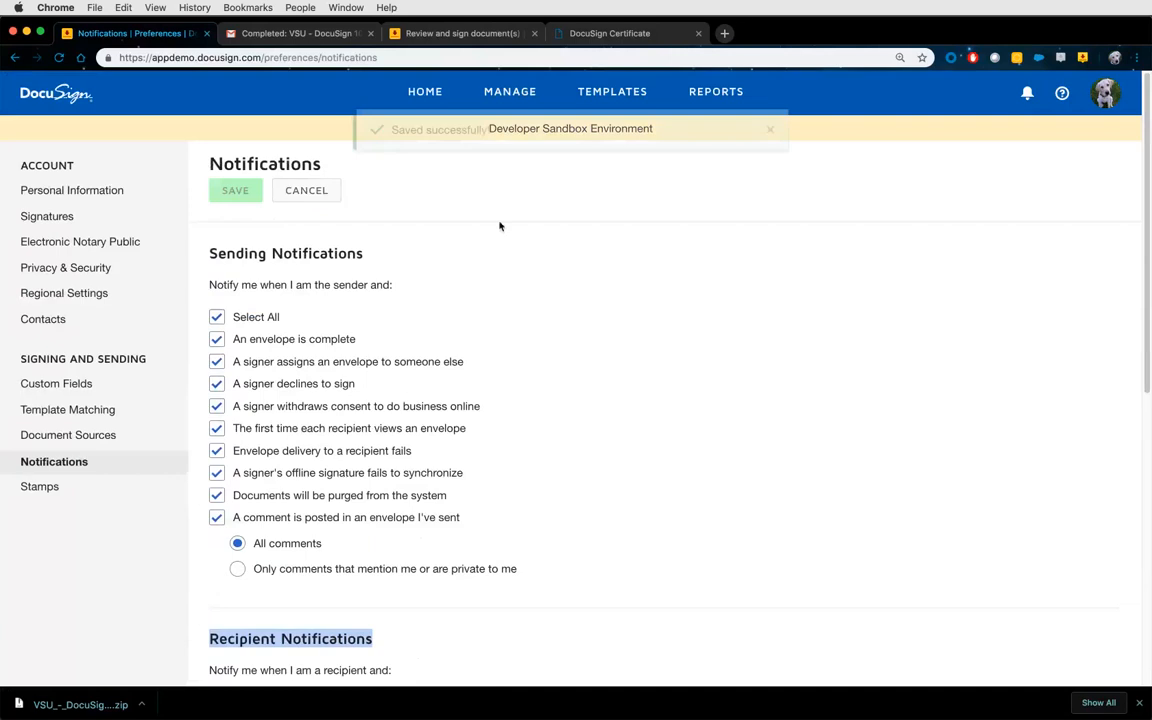
# Return to the Home dashboard and close Chrome's finished-download bar.
pyautogui.click(425, 92)
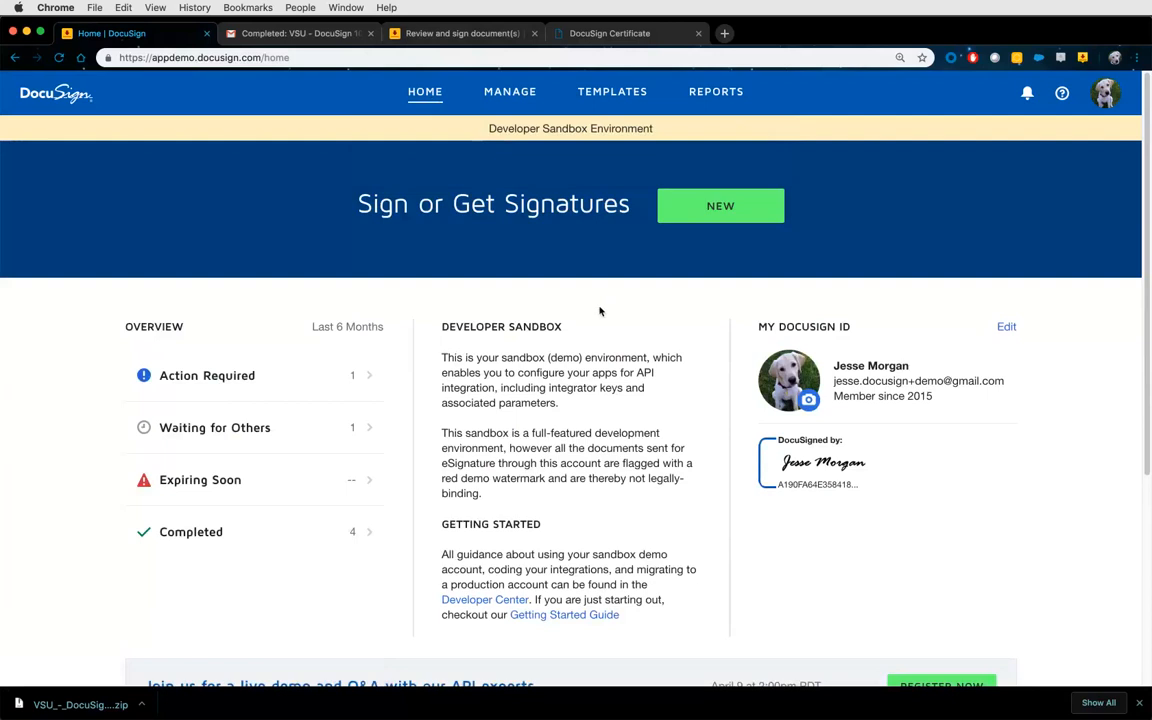
pyautogui.click(1140, 704)
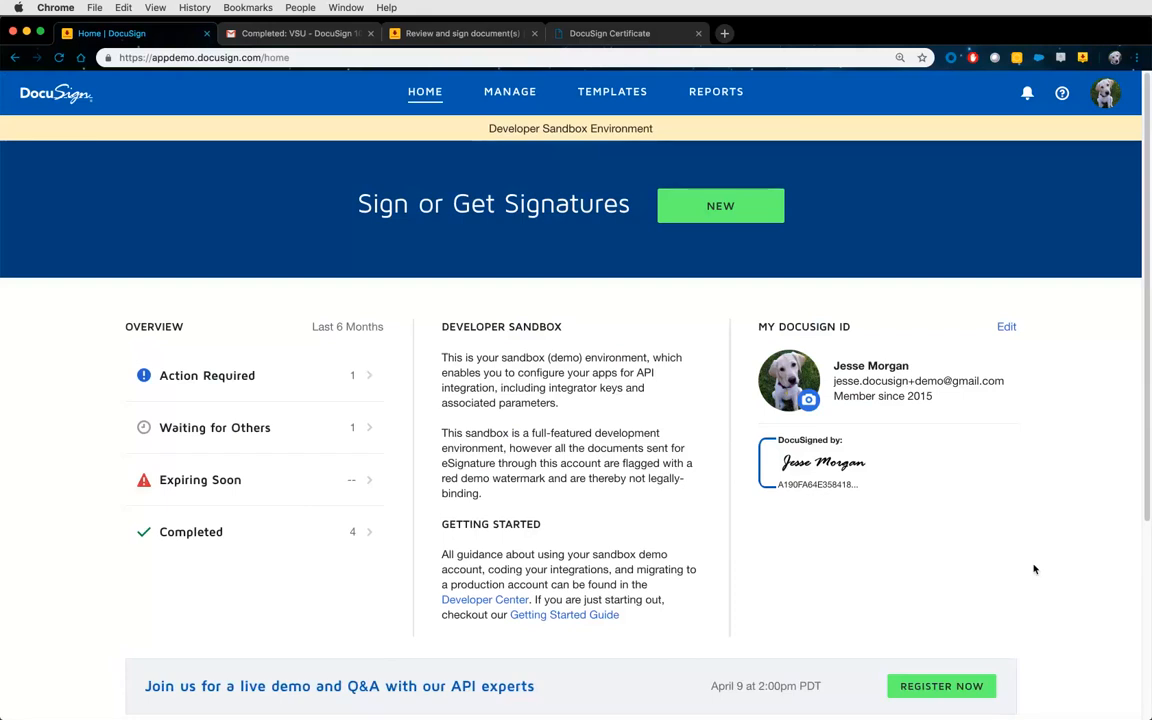
pyautogui.click(492, 96)
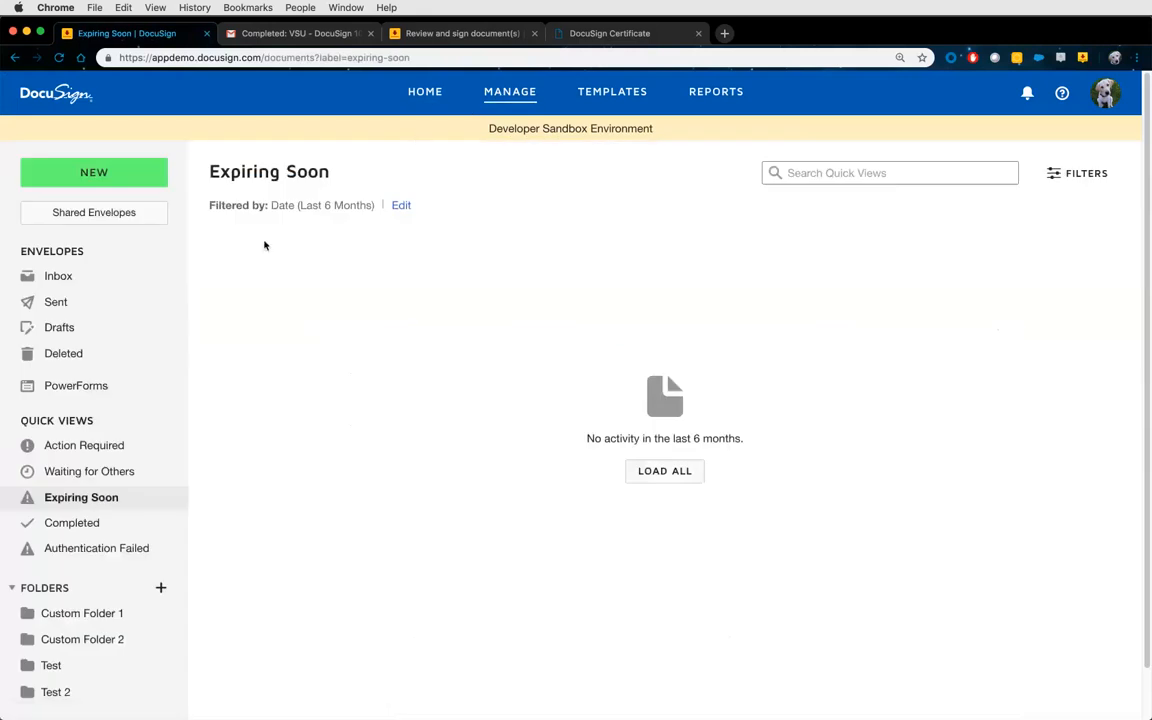
# Create a copy of the sent VSU - DocuSign 101 envelope and continue to field placement.
pyautogui.click(133, 278)
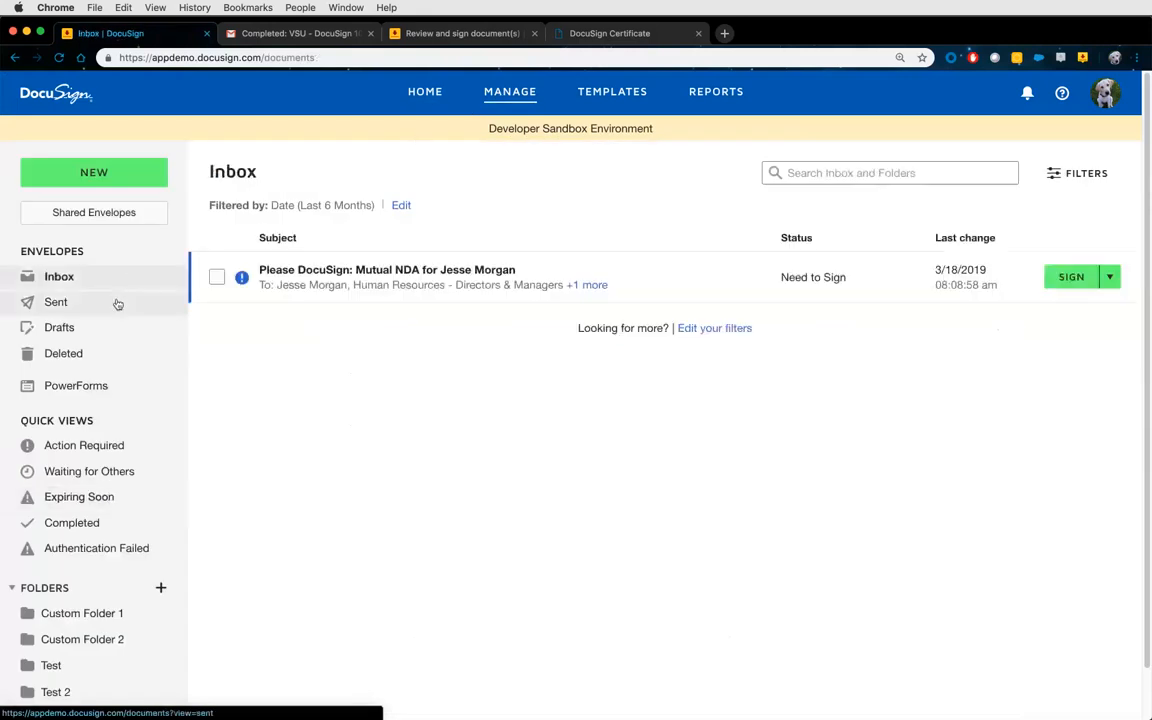
pyautogui.click(117, 301)
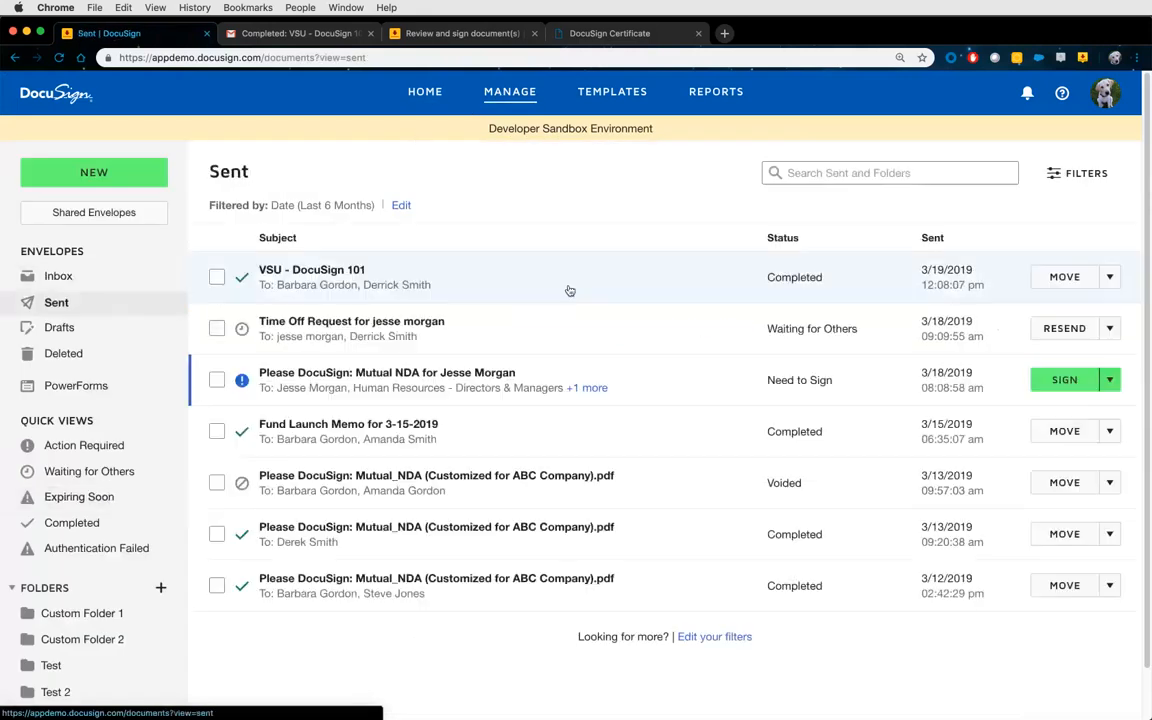
pyautogui.click(1109, 277)
pyautogui.click(1054, 337)
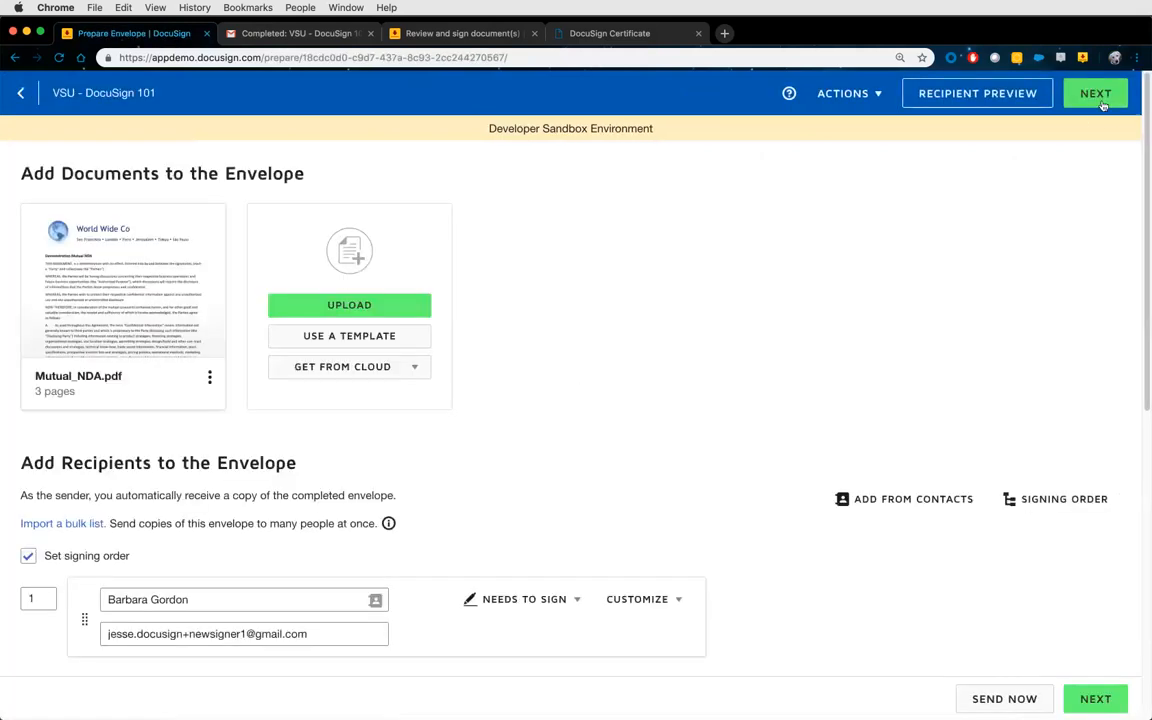
pyautogui.click(1096, 96)
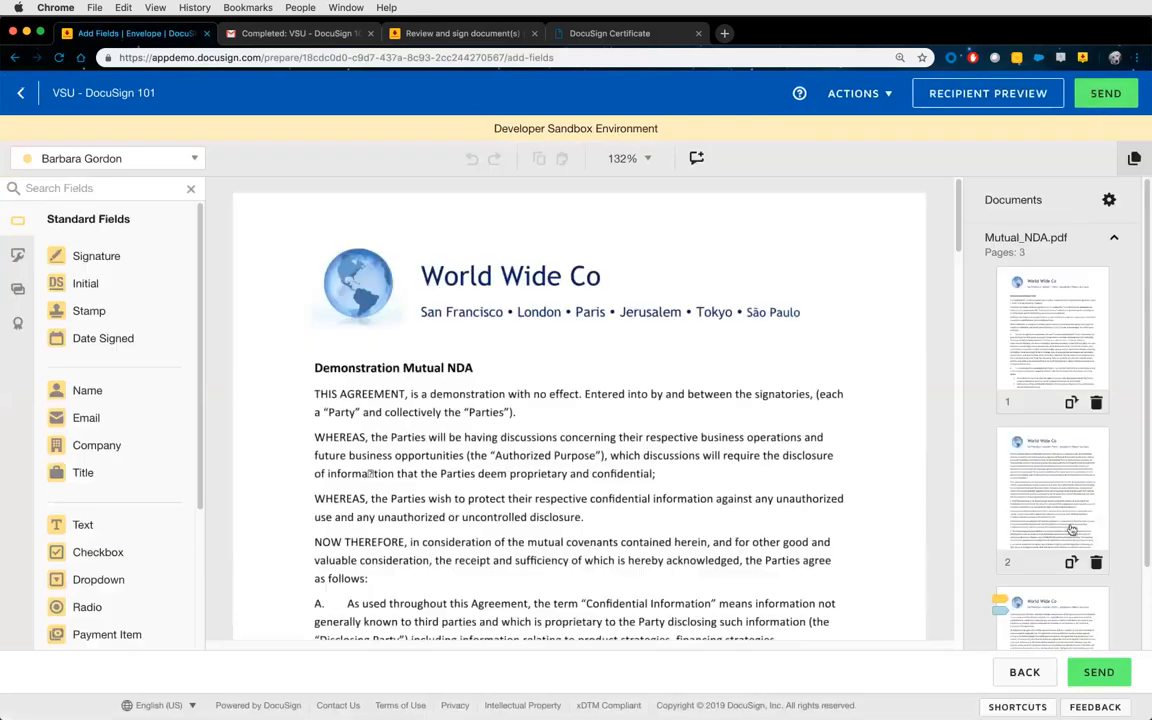
pyautogui.click(1018, 574)
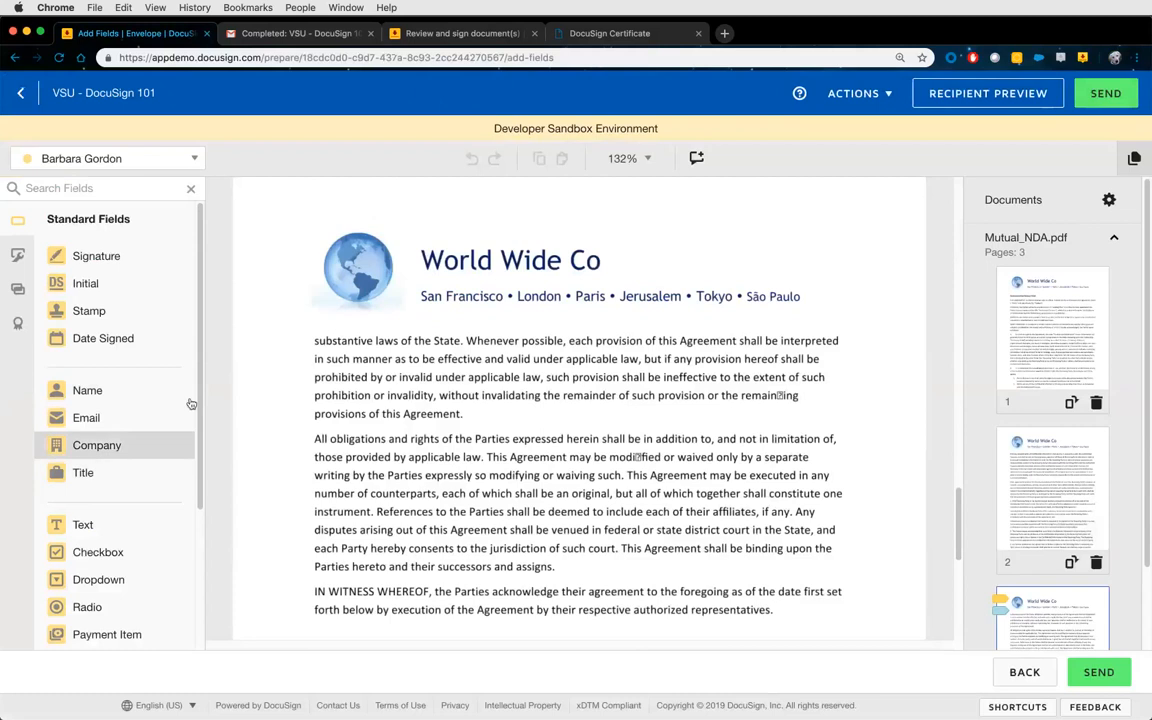
# Upload the Training form as a second document after Mutual_NDA.pdf.
pyautogui.click(860, 94)
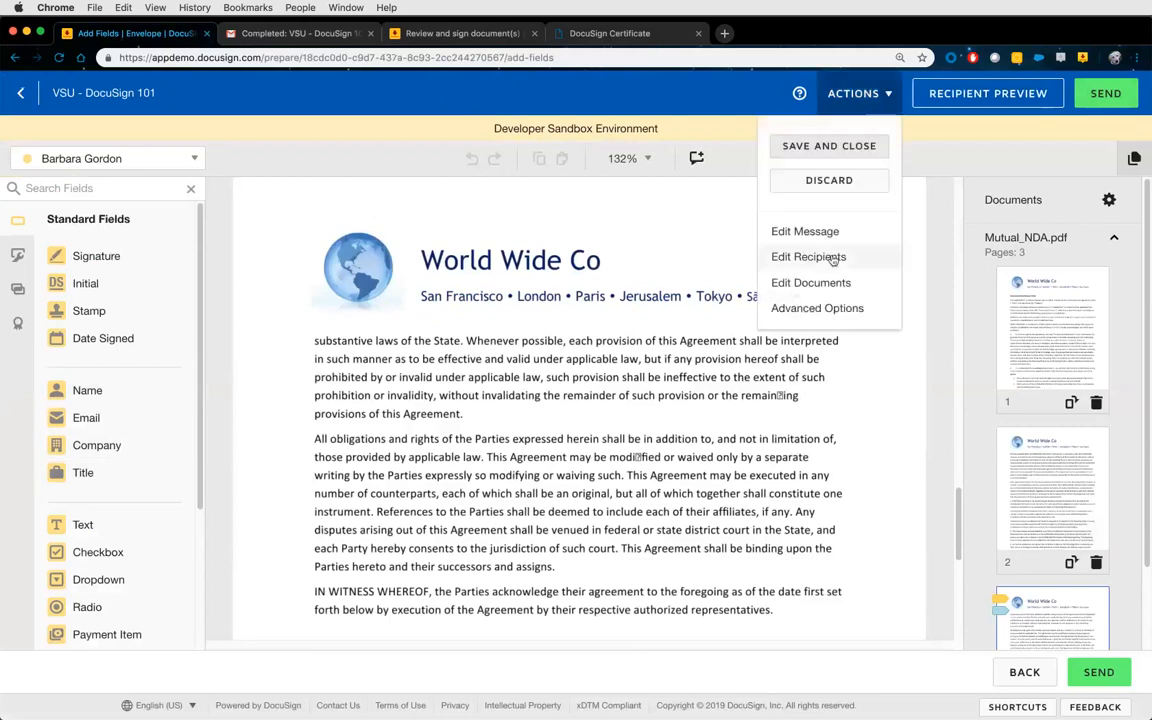
pyautogui.click(818, 283)
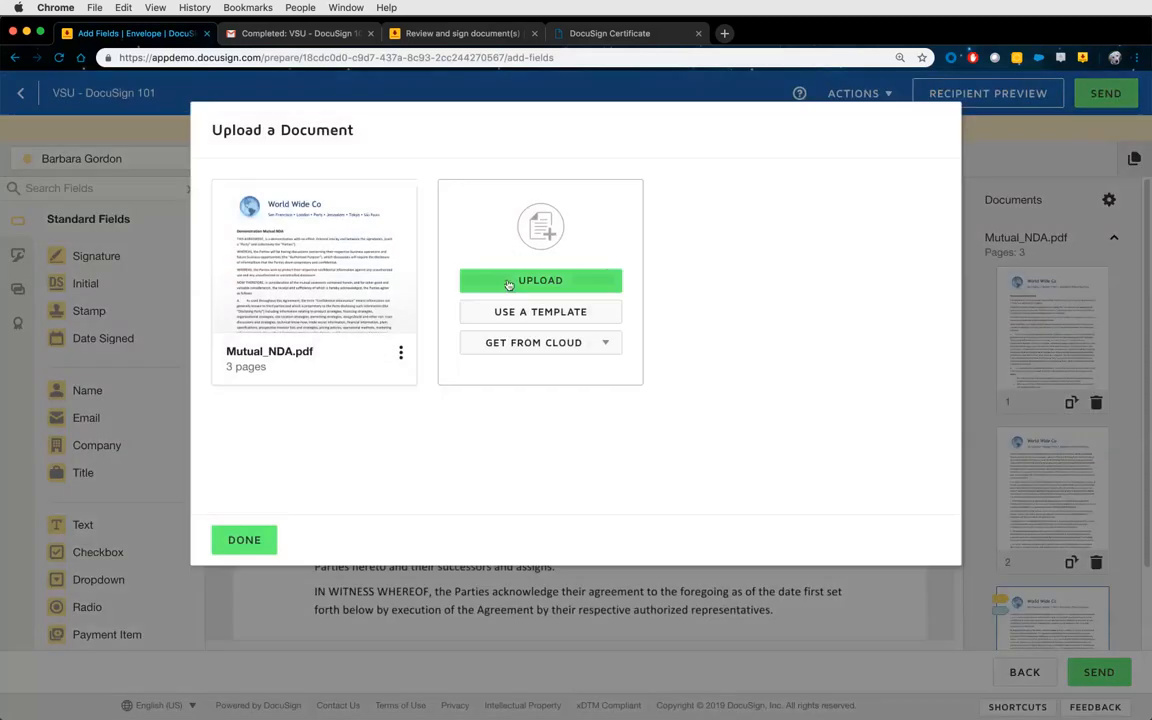
pyautogui.click(508, 280)
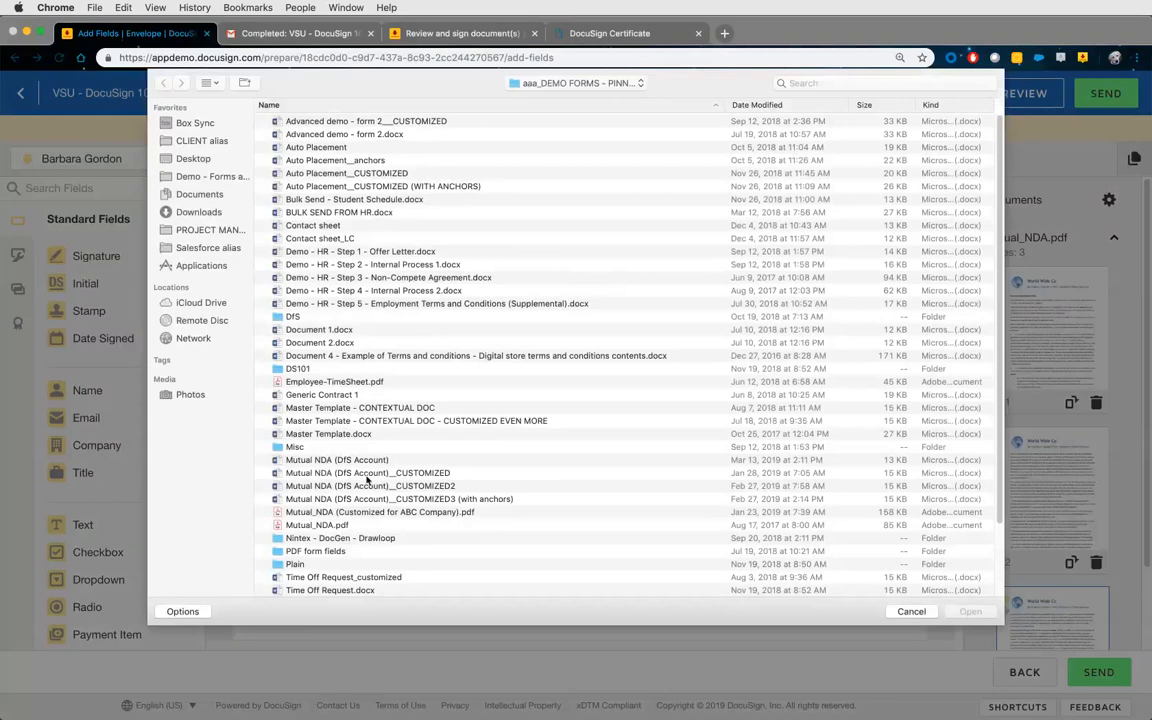
pyautogui.scroll(-4, 345, 480)
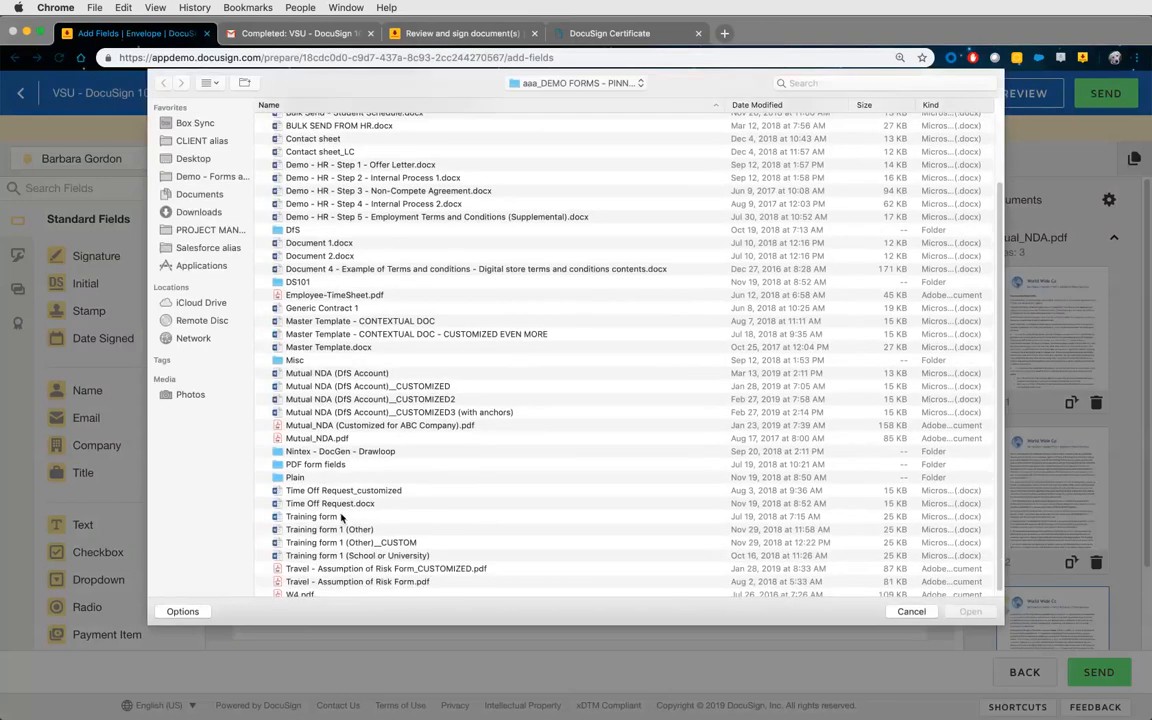
pyautogui.doubleClick(341, 516)
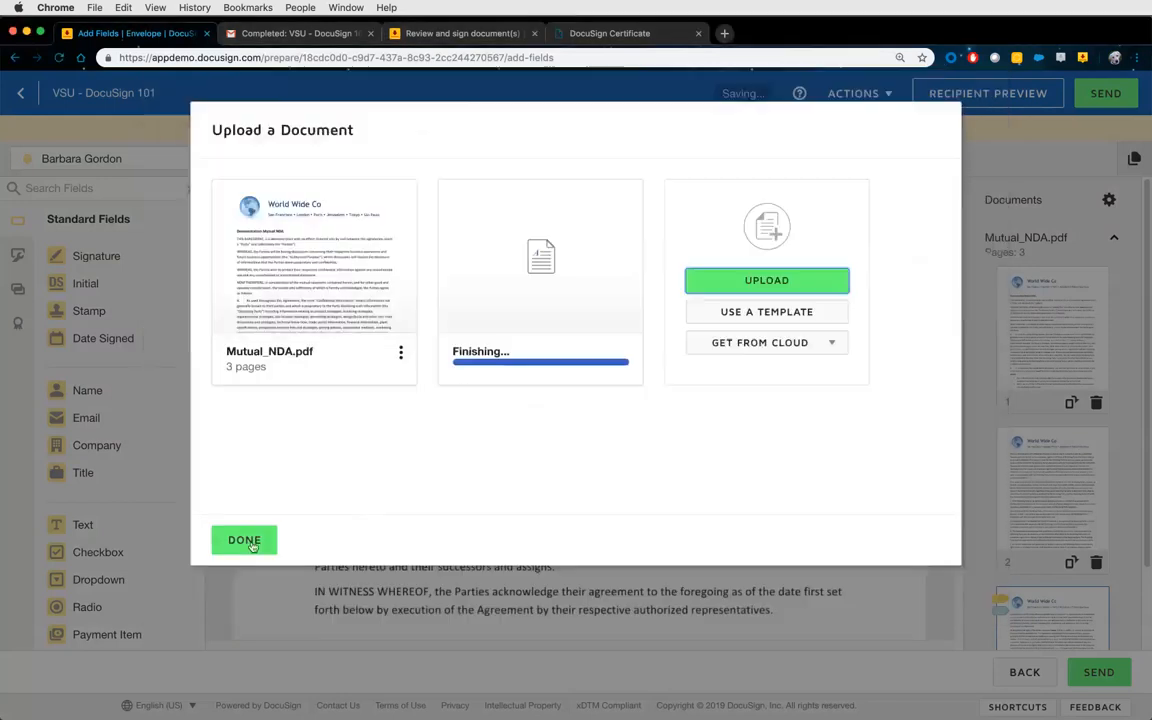
pyautogui.click(250, 540)
pyautogui.scroll(-15, 778, 413)
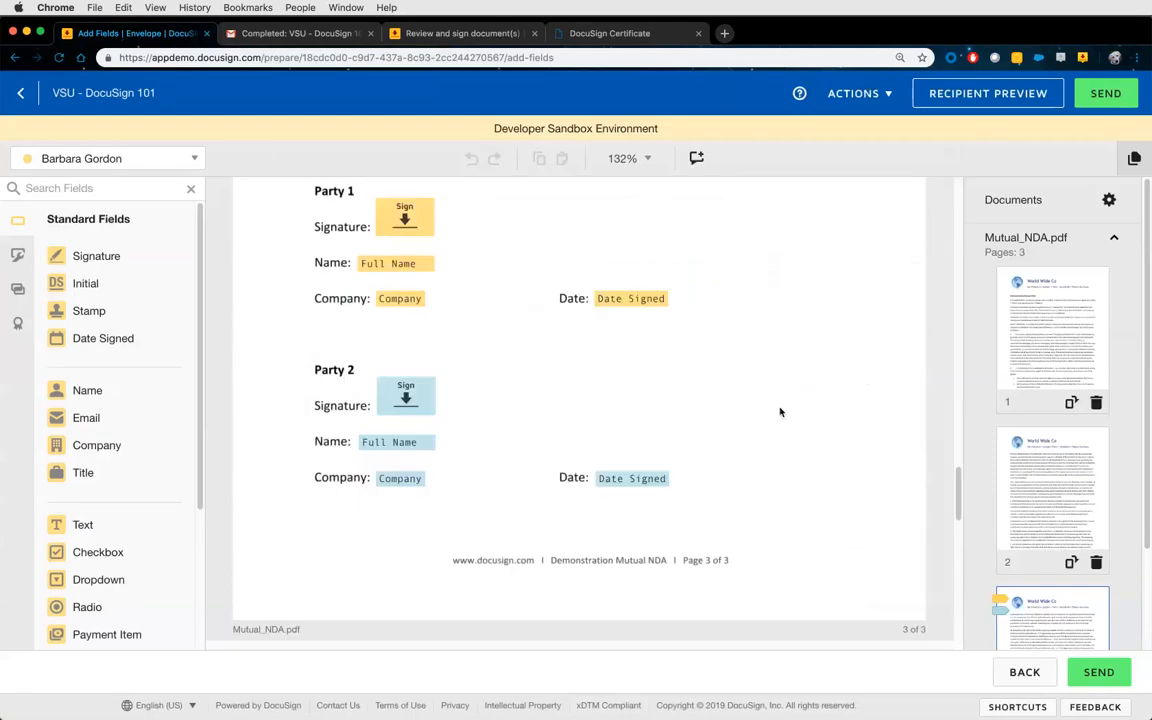
pyautogui.scroll(-5, 778, 413)
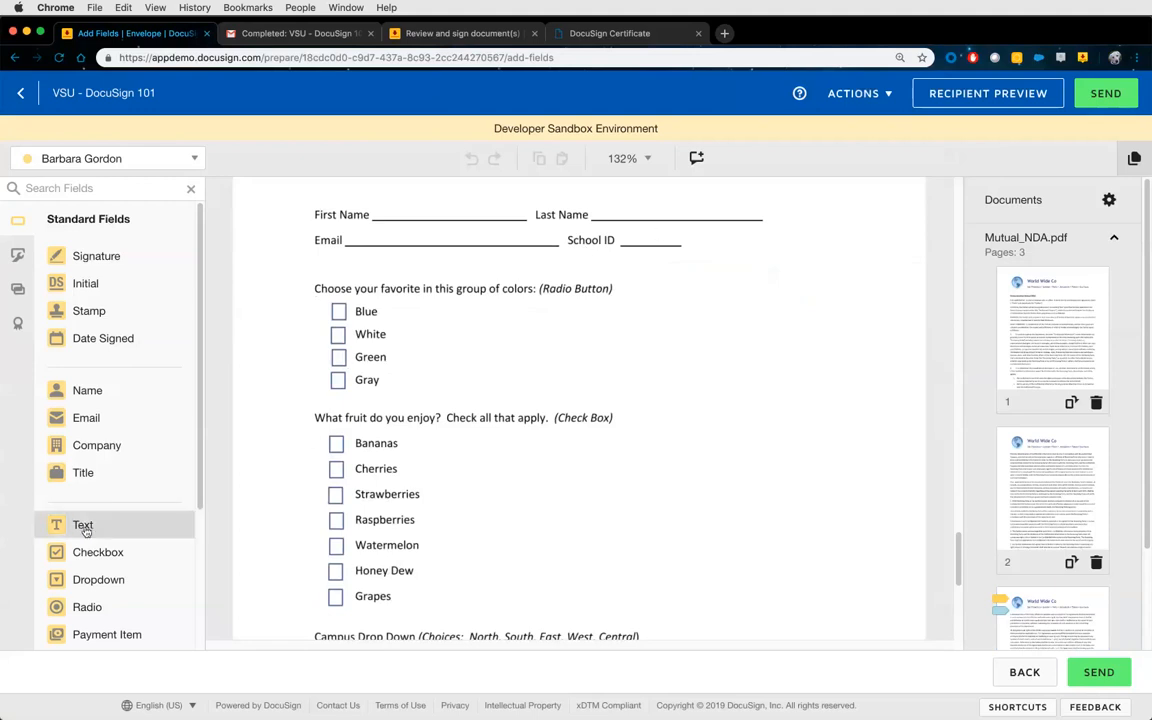
# Place a required signer Text field in the blank beside School ID on the questionnaire.
pyautogui.moveTo(86, 531); pyautogui.dragTo(621, 232)
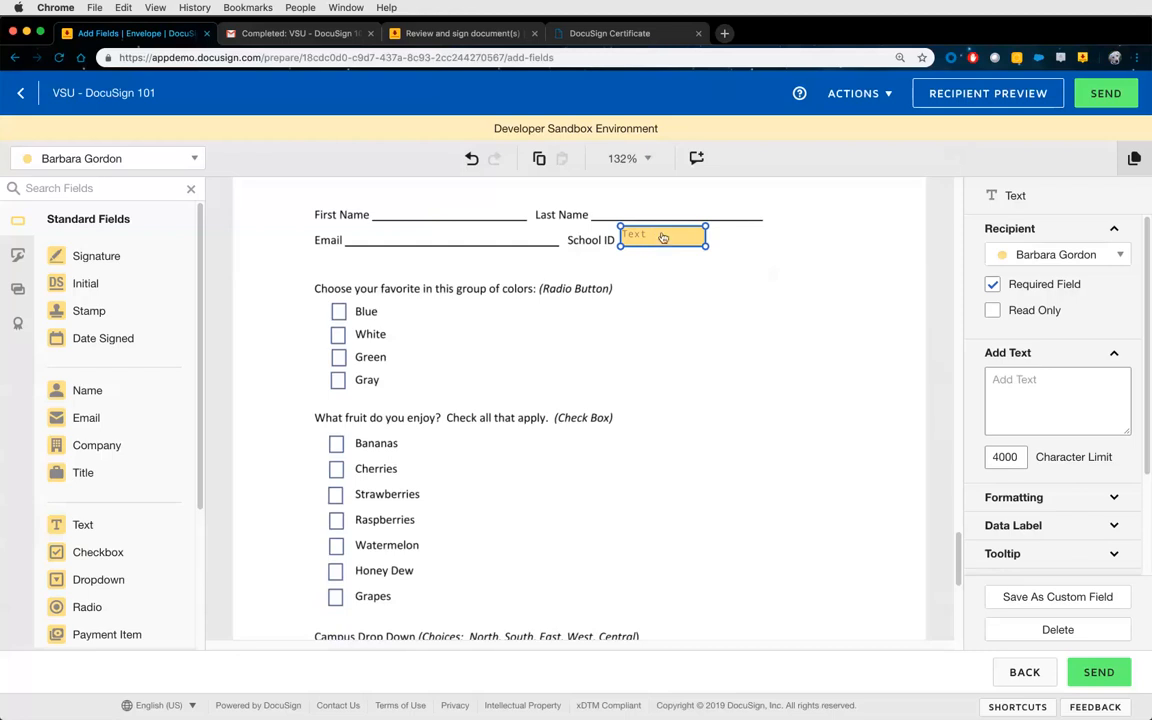
pyautogui.scroll(-5, 160, 410)
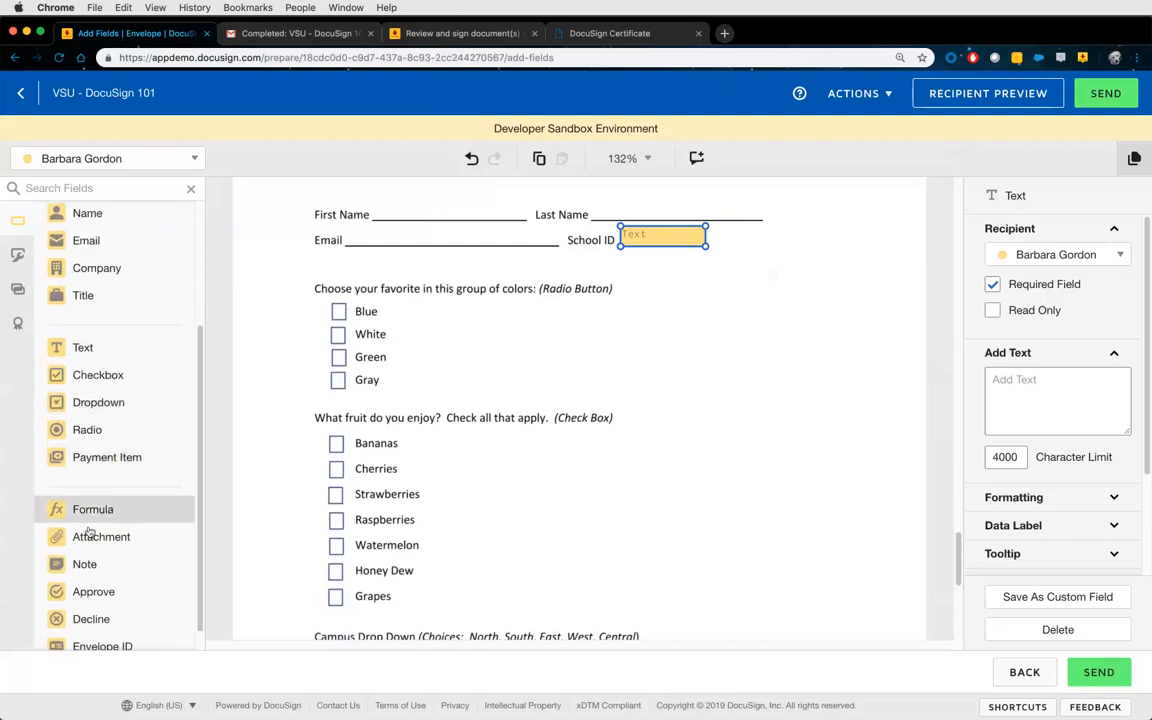
# Place a required Attachment field to the right of School ID and nudge it into position.
pyautogui.moveTo(99, 545); pyautogui.dragTo(857, 220)
pyautogui.scroll(3, 887, 325)
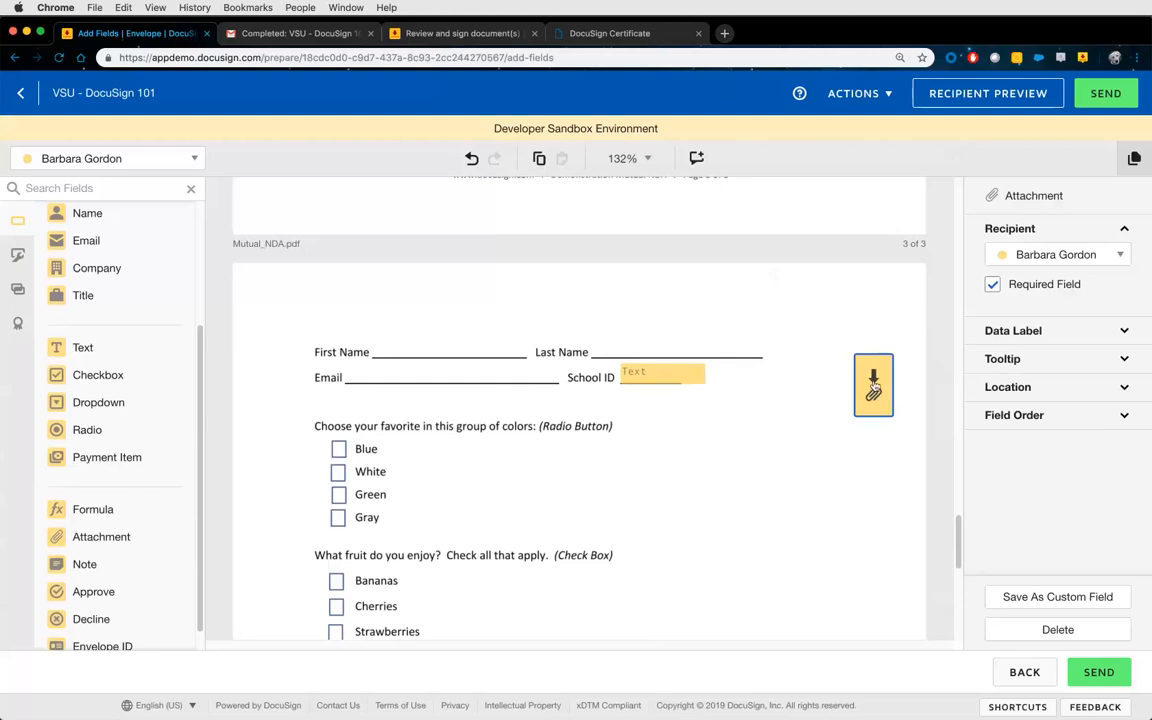
pyautogui.moveTo(873, 395)
pyautogui.mouseDown()
pyautogui.moveTo(622, 375)
pyautogui.moveTo(598, 390)
pyautogui.moveTo(875, 396)
pyautogui.mouseUp()
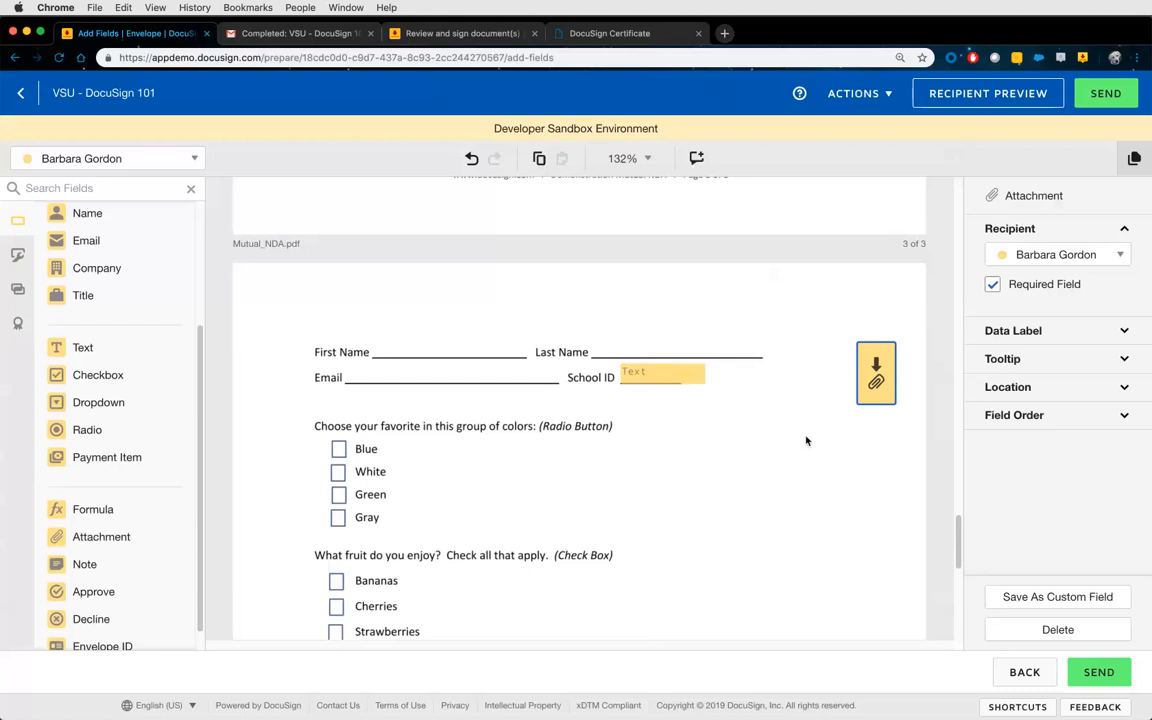
# Turn on Recipients Can Collaborate in the School ID Text field's Collaboration settings.
pyautogui.click(667, 374)
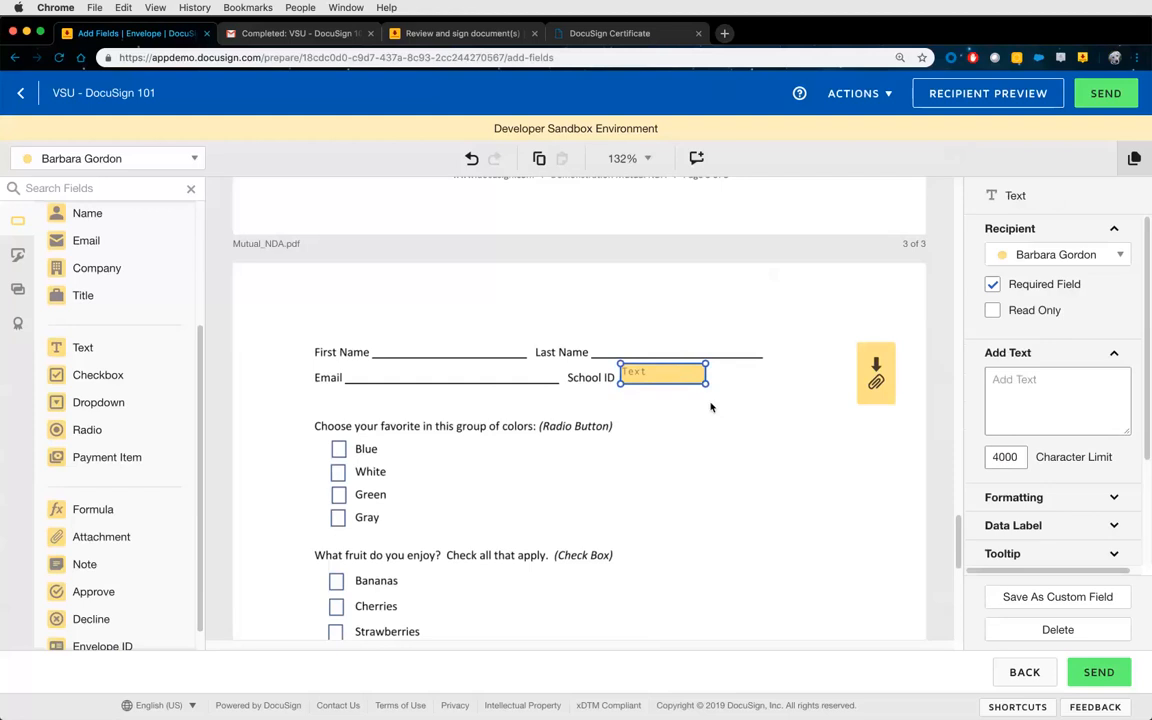
pyautogui.click(1008, 353)
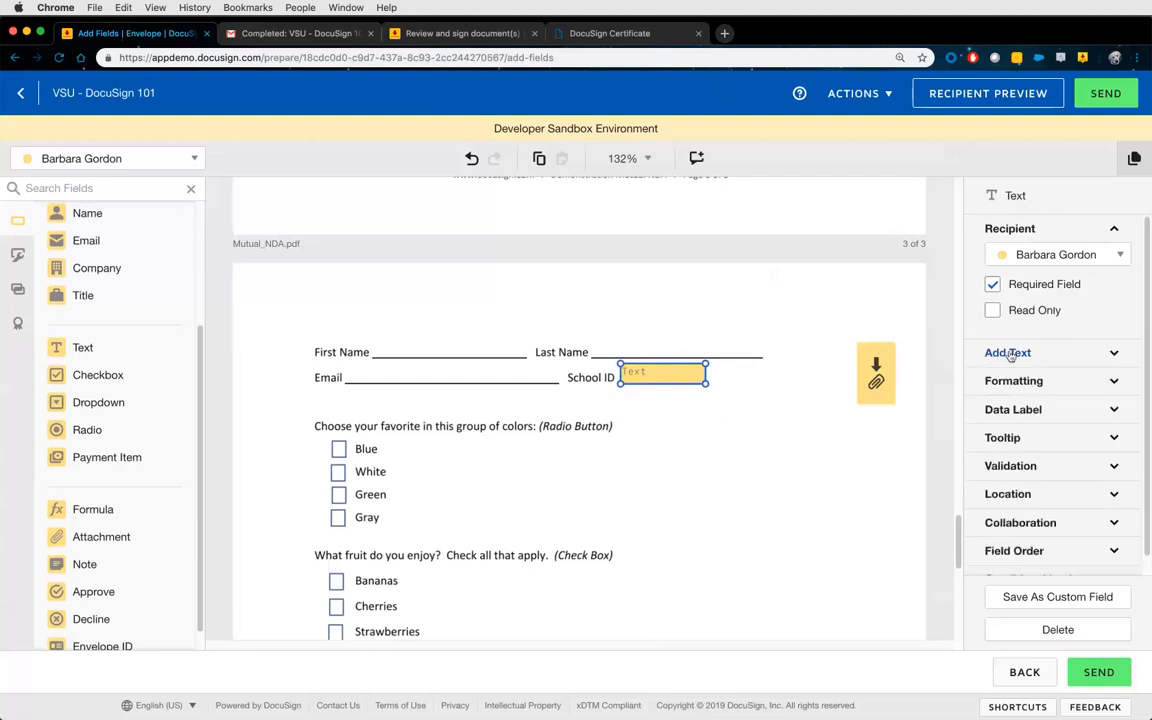
pyautogui.click(993, 228)
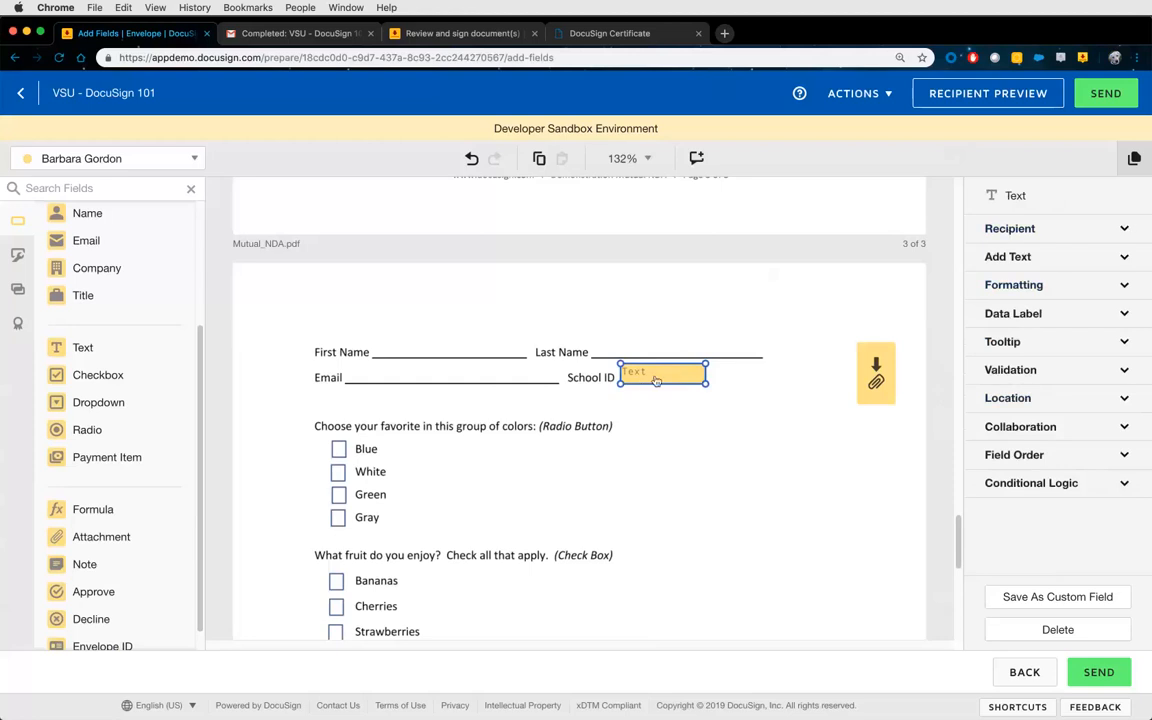
pyautogui.click(1038, 430)
pyautogui.click(993, 450)
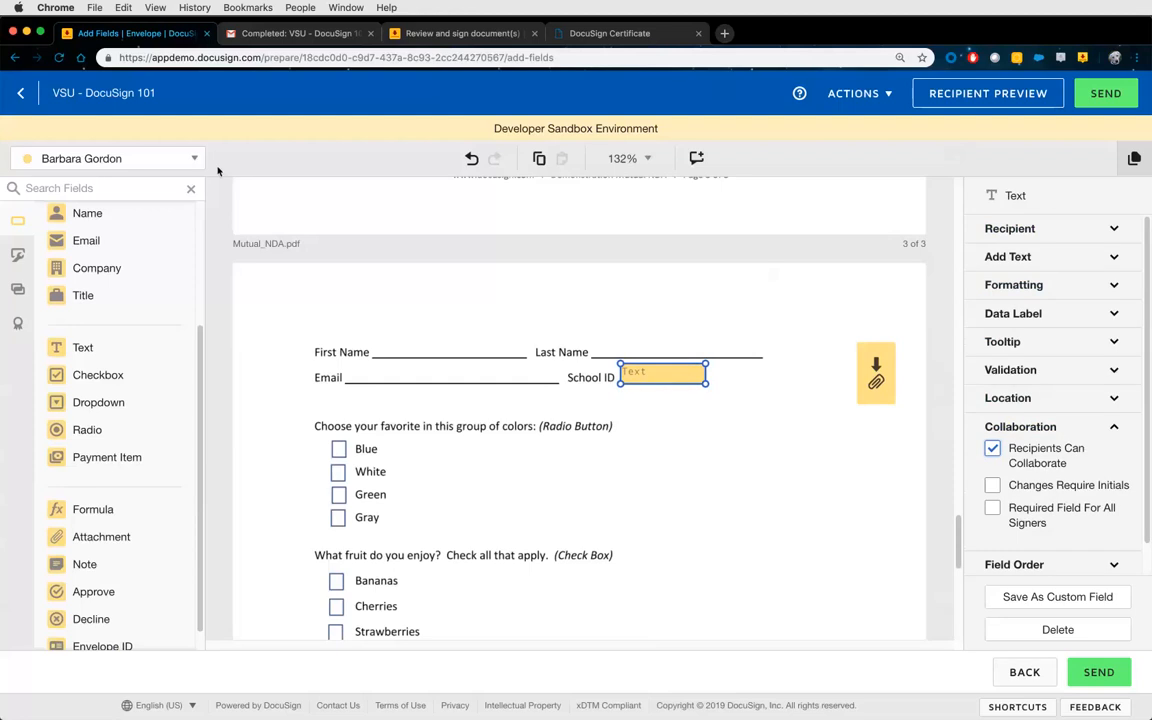
pyautogui.click(84, 160)
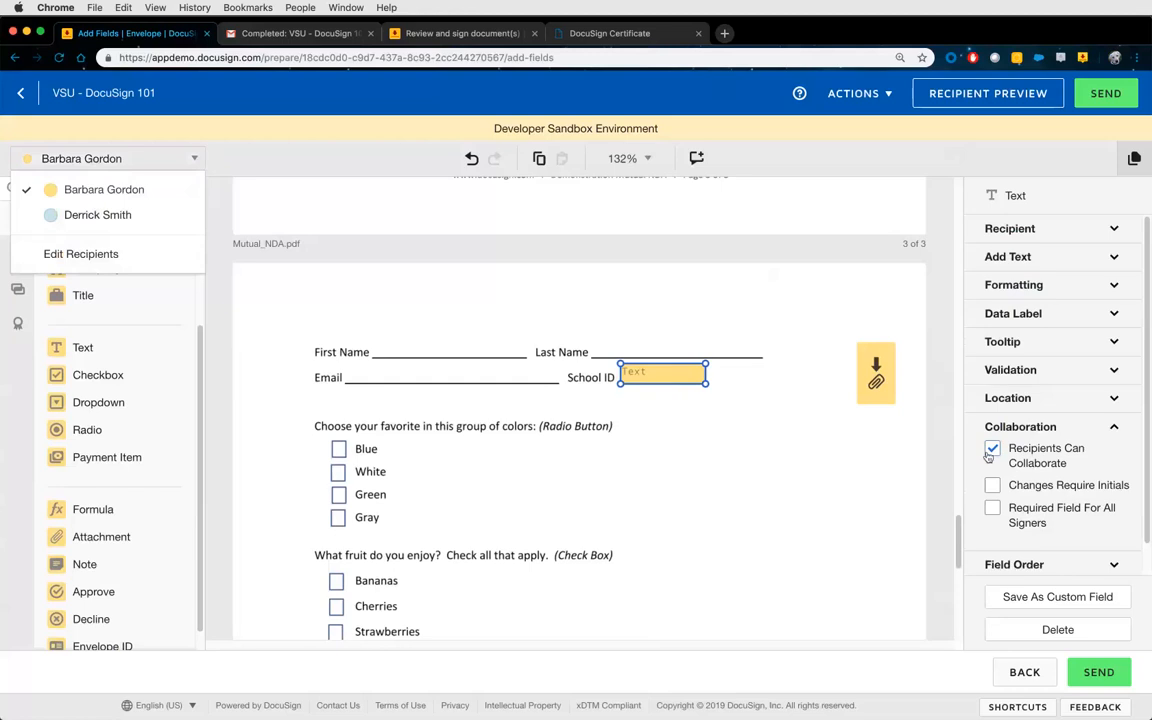